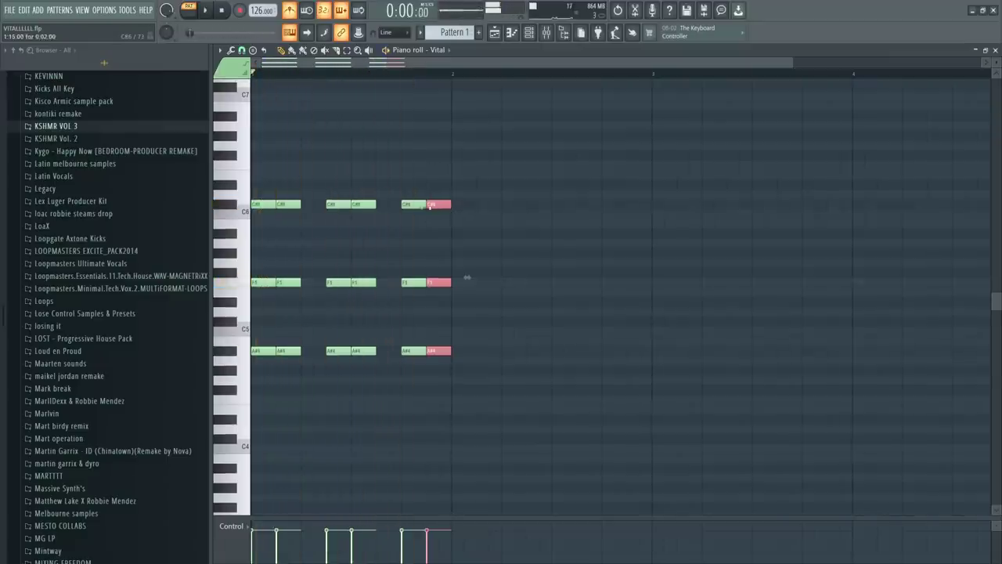
Step: Move the fifth chord hit of bar 1 an eighth note earlier so it directly follows the fourth
{"action": "left_click_drag", "start_coordinate": [400, 183], "coordinate": [468, 337]}
{"action": "left_click_drag", "start_coordinate": [406, 151], "coordinate": [417, 237]}
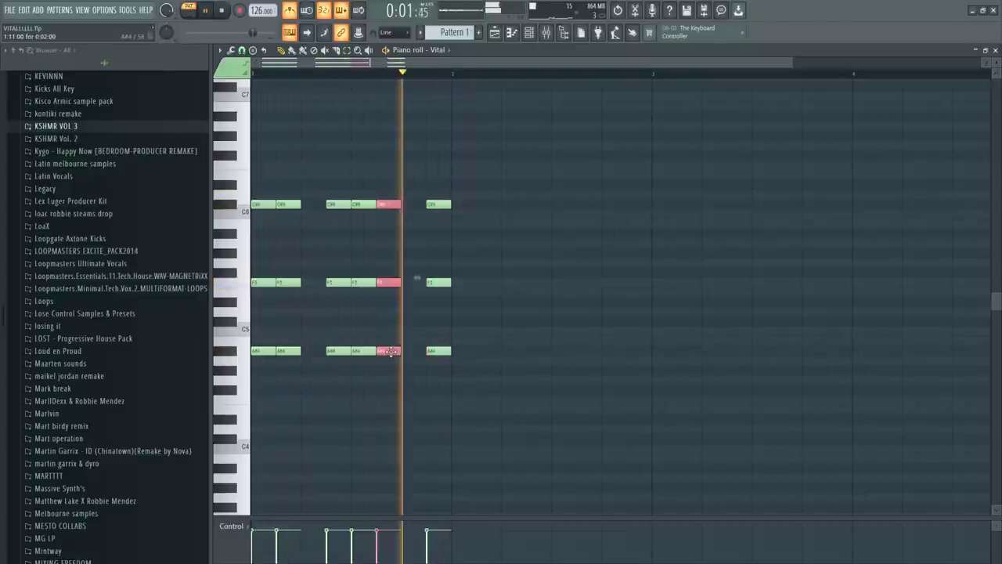
{"action": "left_click", "coordinate": [459, 362]}
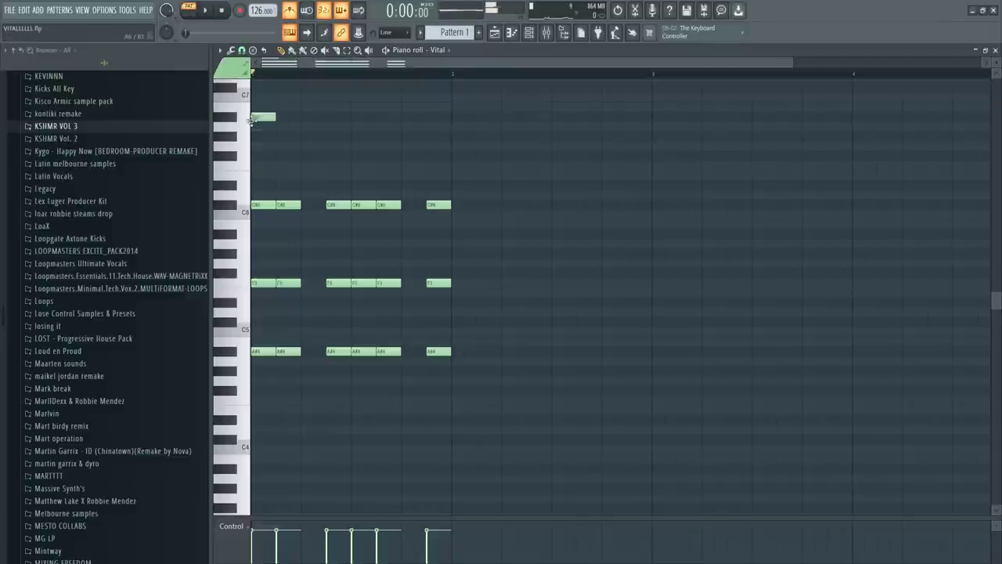
Step: Add a melody above the chords from bar 1 into bar 2: A#6, G#6 three times, F6 twice, D#6 and F6
{"action": "key", "text": "space"}
{"action": "left_click", "coordinate": [282, 137]}
{"action": "left_click", "coordinate": [335, 137]}
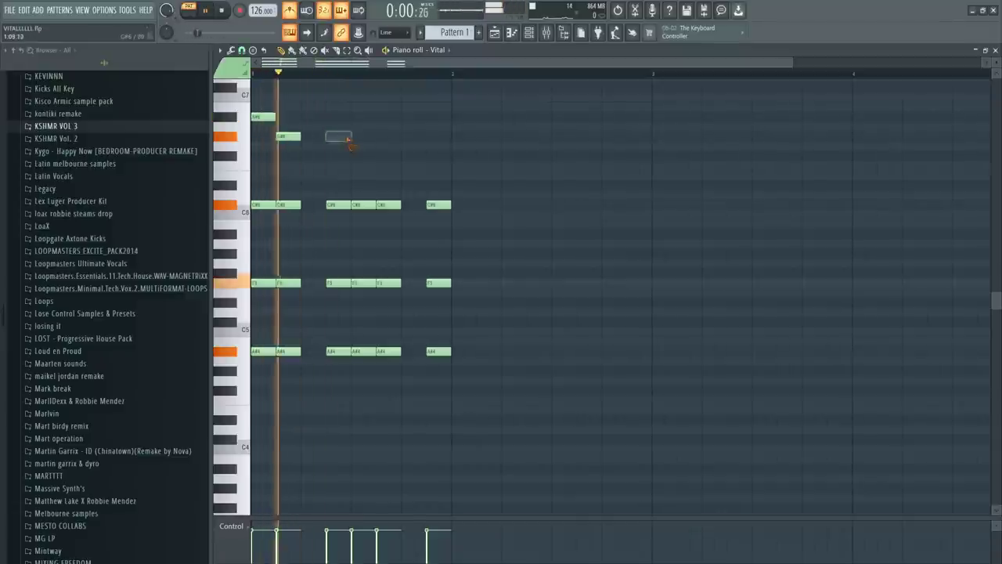
{"action": "left_click", "coordinate": [346, 138]}
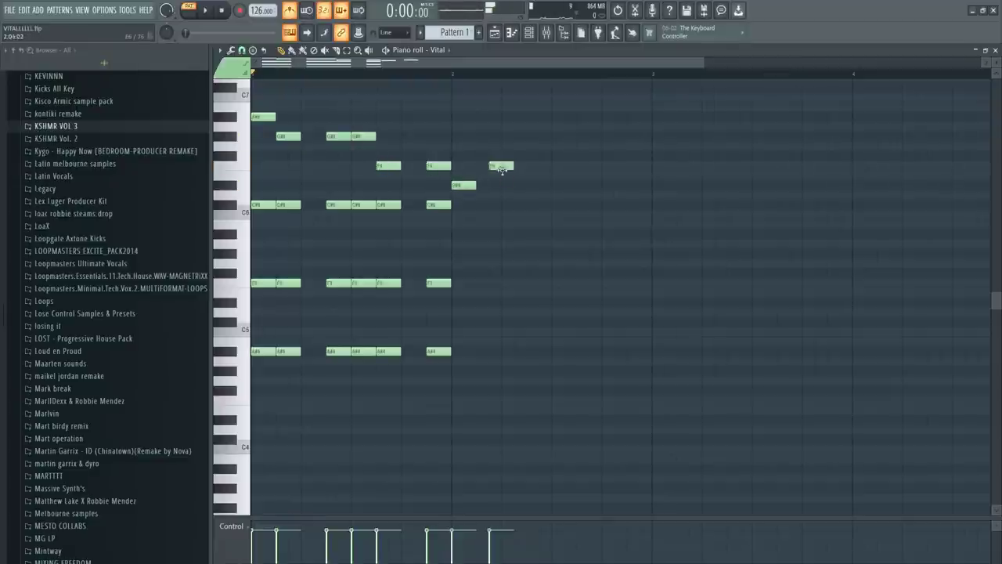
{"action": "left_click_drag", "start_coordinate": [502, 169], "coordinate": [489, 169]}
{"action": "key", "text": "space"}
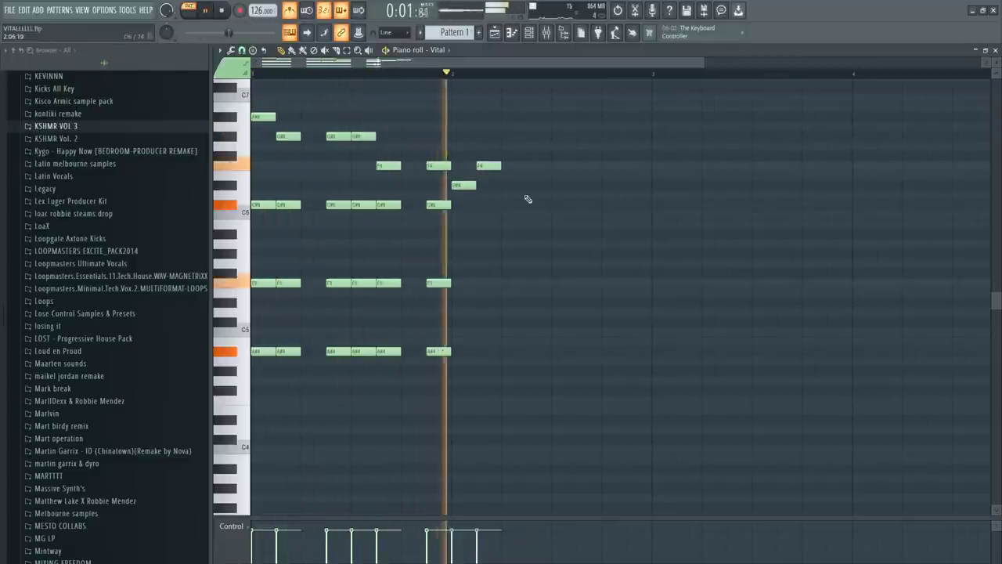
{"action": "key", "text": "space"}
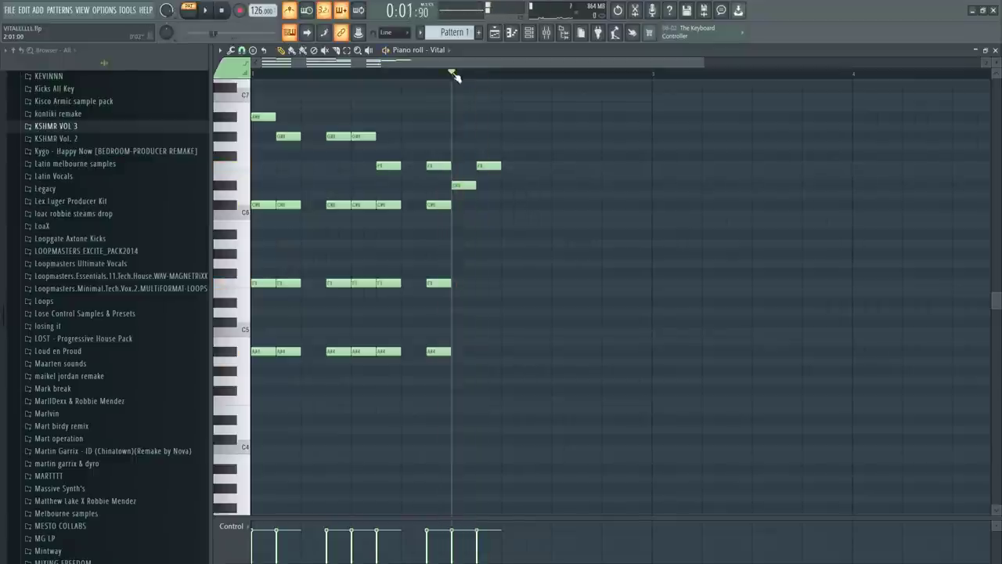
Step: Continue the melody through bar 2 with C#6, A#5, A#5, short G#5 and A#5 notes, and a closing C#6
{"action": "left_click", "coordinate": [523, 205]}
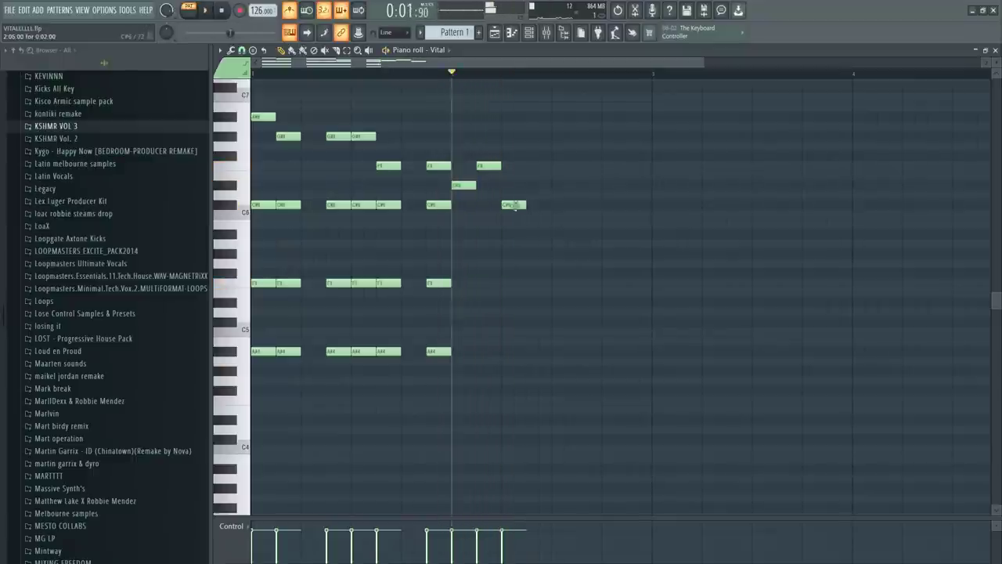
{"action": "left_click", "coordinate": [537, 233]}
{"action": "key", "text": "space"}
{"action": "scroll", "coordinate": [523, 241], "scroll_direction": "down", "scroll_amount": 1}
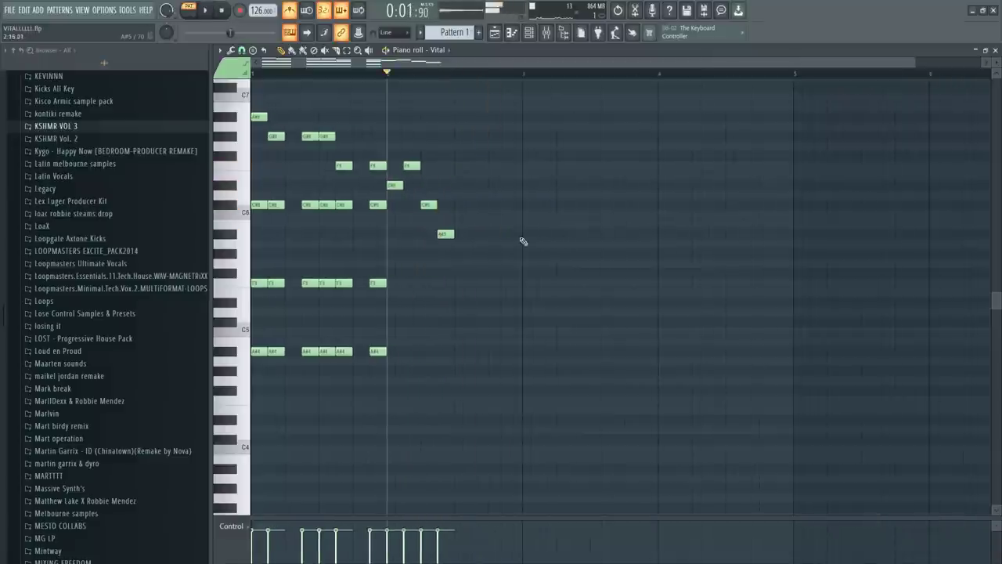
{"action": "key", "text": "space"}
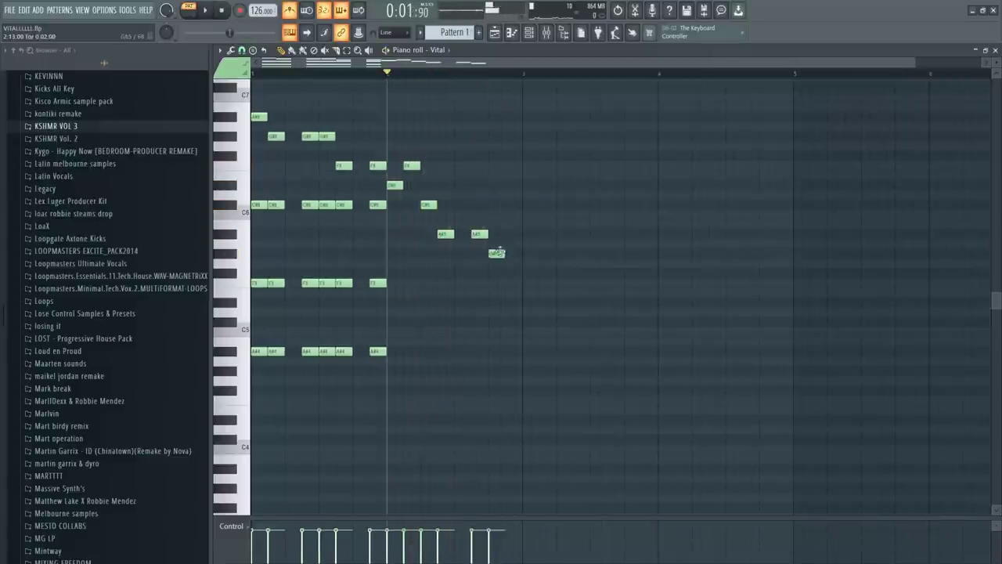
{"action": "key", "text": "space"}
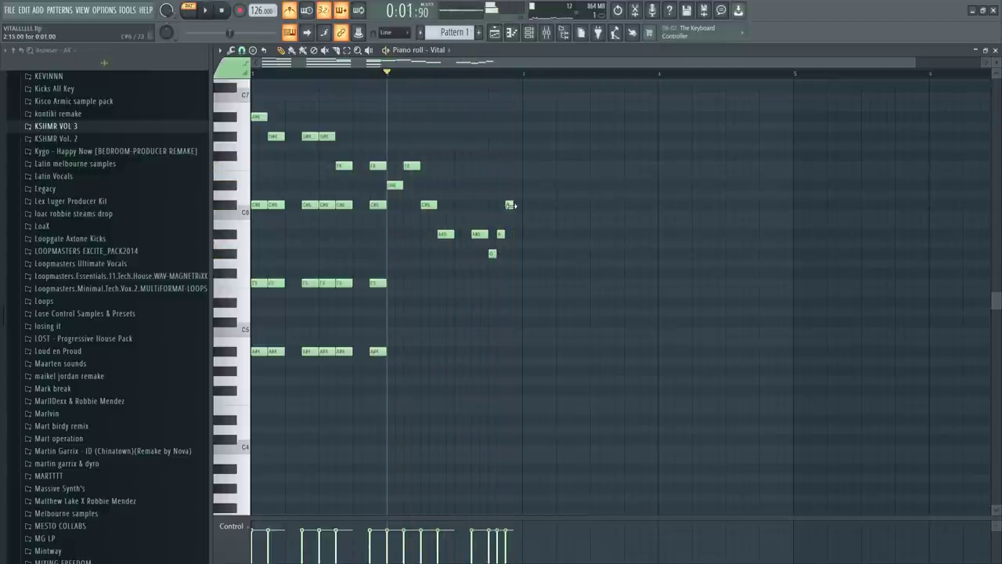
Step: Duplicate all notes of bars 1 and 2 into bars 3 and 4, and play the result
{"action": "left_click_drag", "start_coordinate": [575, 371], "coordinate": [252, 96]}
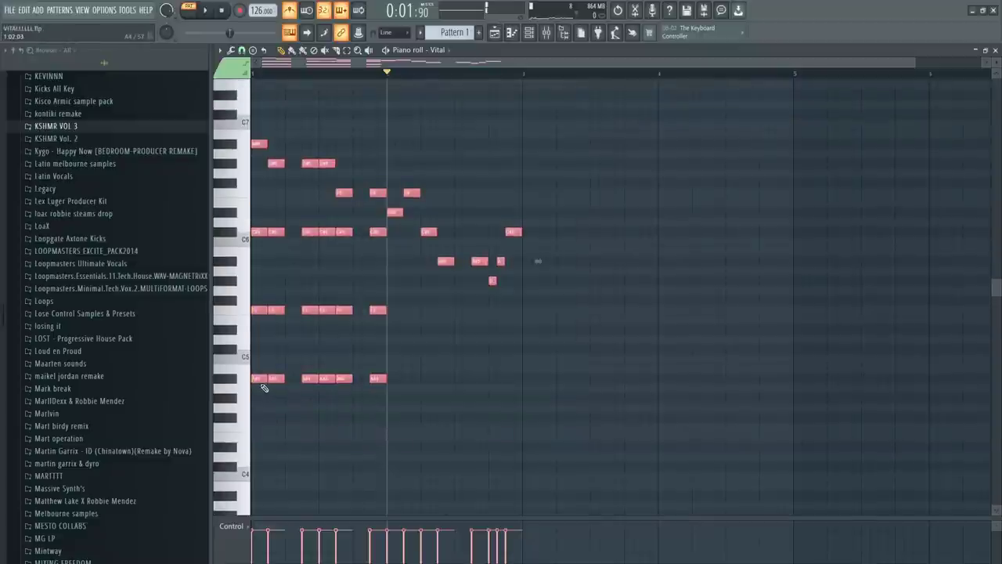
{"action": "left_click_drag", "start_coordinate": [264, 388], "coordinate": [534, 391]}
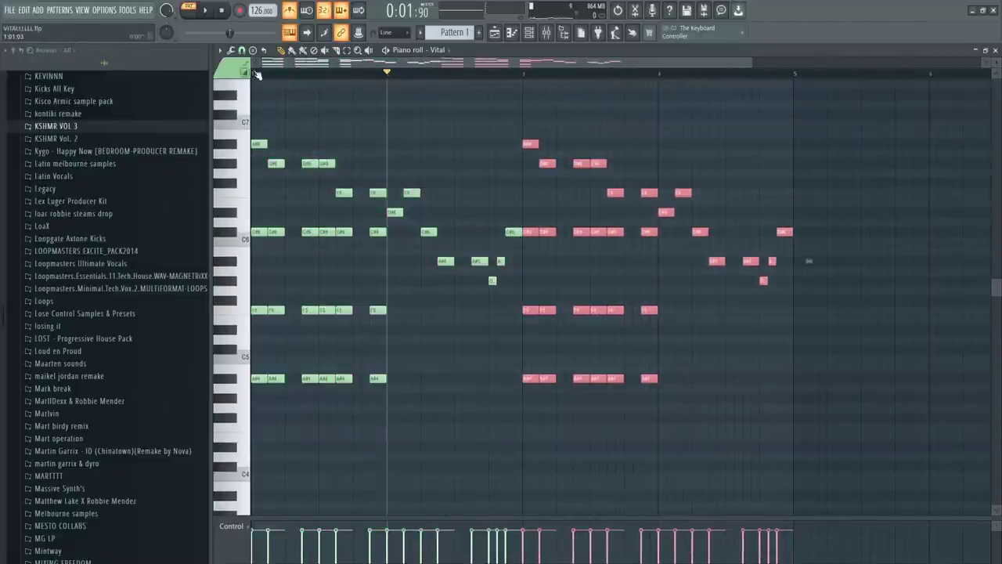
{"action": "key", "text": "space"}
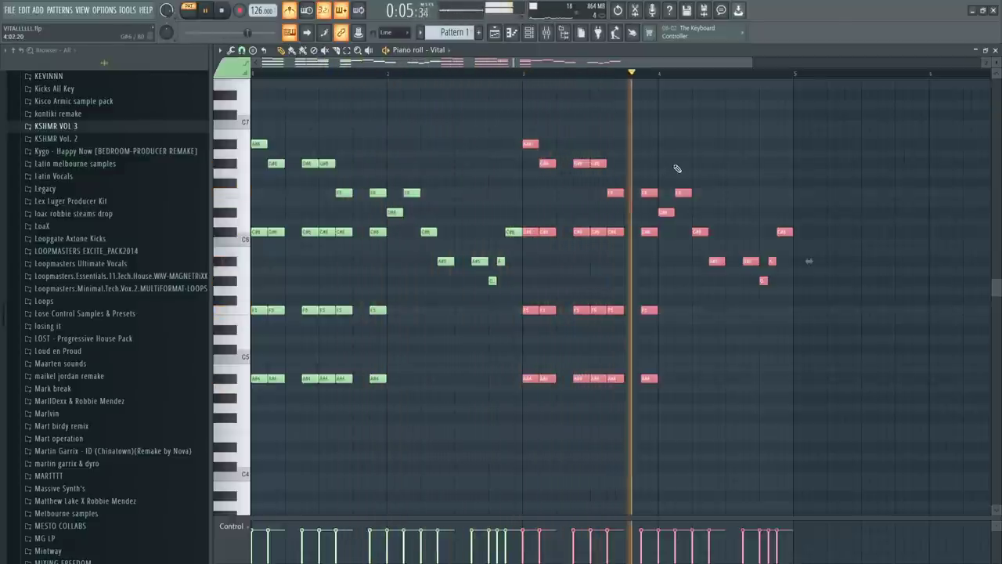
Step: Rewrite the start of the bar 4 melody as C#7, C7, G#6 and A#6, followed by G#6 and a short F6
{"action": "key", "text": "space"}
{"action": "left_click", "coordinate": [662, 115]}
{"action": "scroll", "coordinate": [678, 145], "scroll_direction": "up", "scroll_amount": 3}
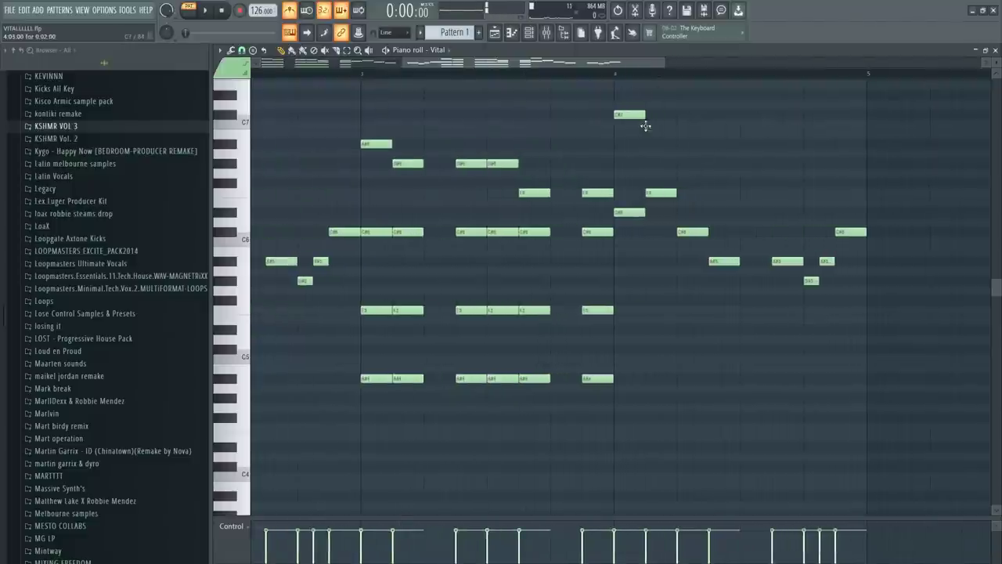
{"action": "scroll", "coordinate": [638, 118], "scroll_direction": "up", "scroll_amount": 3}
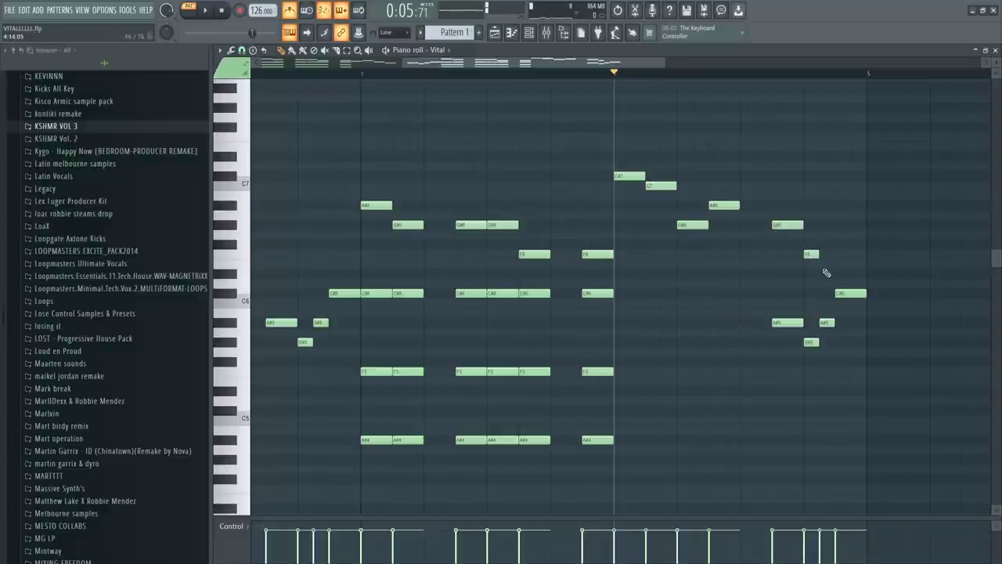
Step: Add a short D#6 before the final C#6 in bar 4, and delete the leftover A#5 and G#5 notes
{"action": "key", "text": "space"}
{"action": "left_click_drag", "start_coordinate": [825, 263], "coordinate": [833, 381]}
{"action": "key", "text": "space"}
{"action": "key", "text": "Delete"}
{"action": "key", "text": "space"}
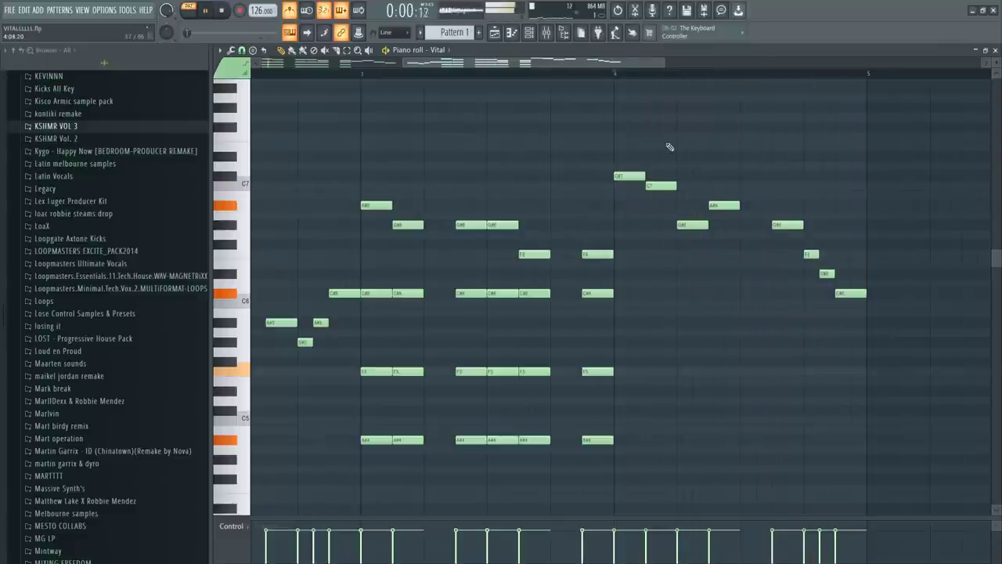
{"action": "key", "text": "space"}
Step: Transpose the three-note chord hits in bars 1 and 3 down an octave to A#3, F4 and C#5
{"action": "scroll", "coordinate": [572, 78], "scroll_direction": "down", "scroll_amount": 2}
{"action": "scroll", "coordinate": [551, 76], "scroll_direction": "down", "scroll_amount": 2}
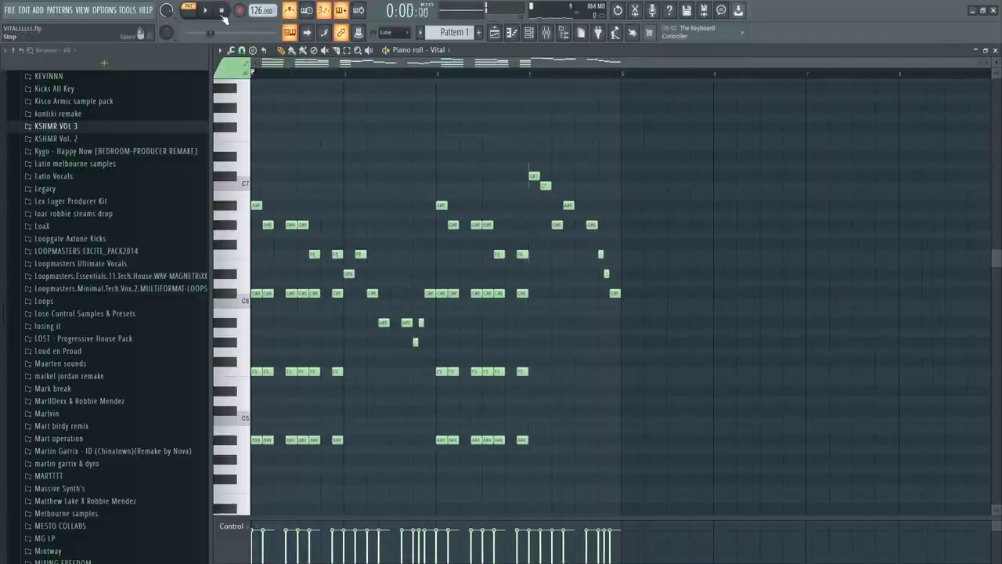
{"action": "scroll", "coordinate": [577, 391], "scroll_direction": "down", "scroll_amount": 3}
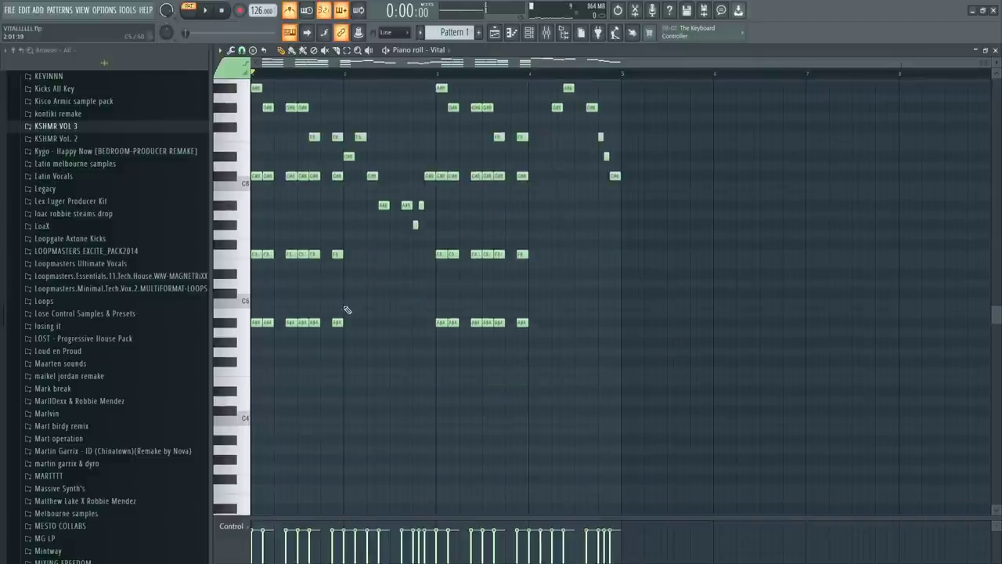
{"action": "left_click_drag", "start_coordinate": [351, 394], "coordinate": [192, 250]}
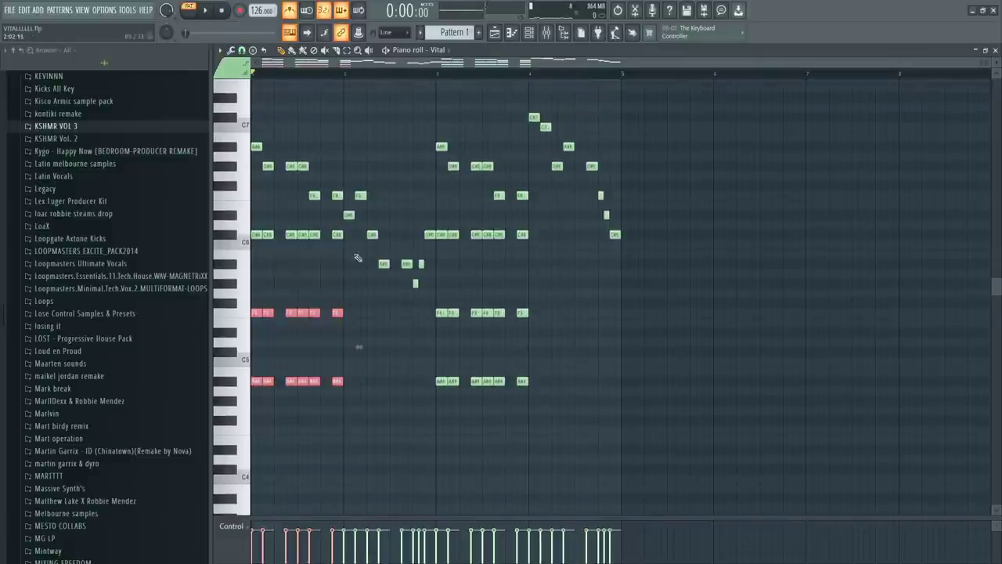
{"action": "left_click_drag", "start_coordinate": [442, 233], "coordinate": [559, 385]}
{"action": "key", "text": "ctrl+Down"}
{"action": "scroll", "coordinate": [559, 384], "scroll_direction": "down", "scroll_amount": 4}
{"action": "key", "text": "space"}
{"action": "scroll", "coordinate": [549, 380], "scroll_direction": "down", "scroll_amount": 2}
{"action": "left_click", "coordinate": [651, 360]}
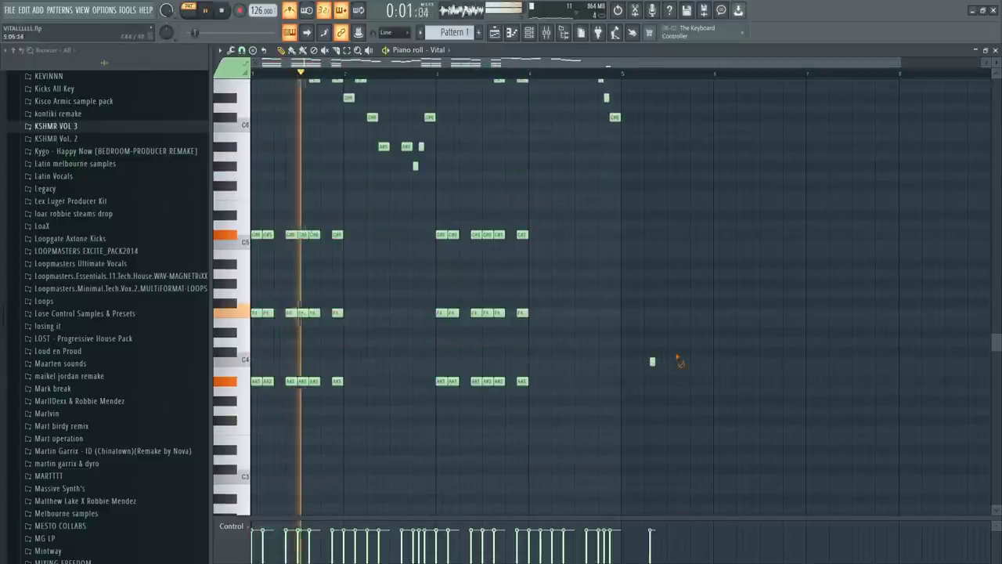
{"action": "right_click", "coordinate": [651, 362]}
{"action": "key", "text": "space"}
Step: Transpose the last three chord hits of bar 1 up three semitones so their lowest note is C#4
{"action": "scroll", "coordinate": [275, 167], "scroll_direction": "up", "scroll_amount": 3}
{"action": "key", "text": "space"}
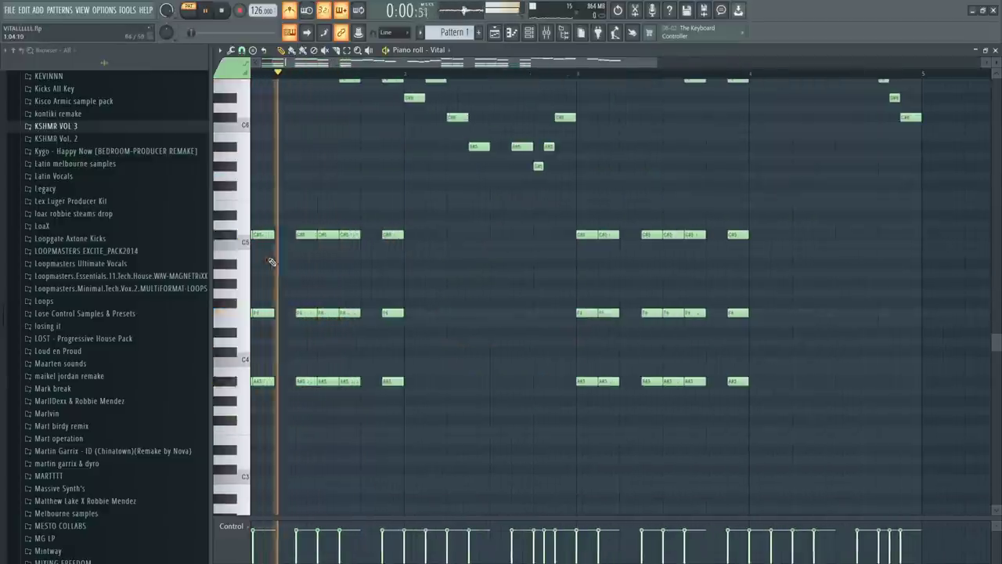
{"action": "scroll", "coordinate": [277, 168], "scroll_direction": "up", "scroll_amount": 2}
{"action": "key", "text": "space"}
{"action": "left_click_drag", "start_coordinate": [366, 214], "coordinate": [528, 431]}
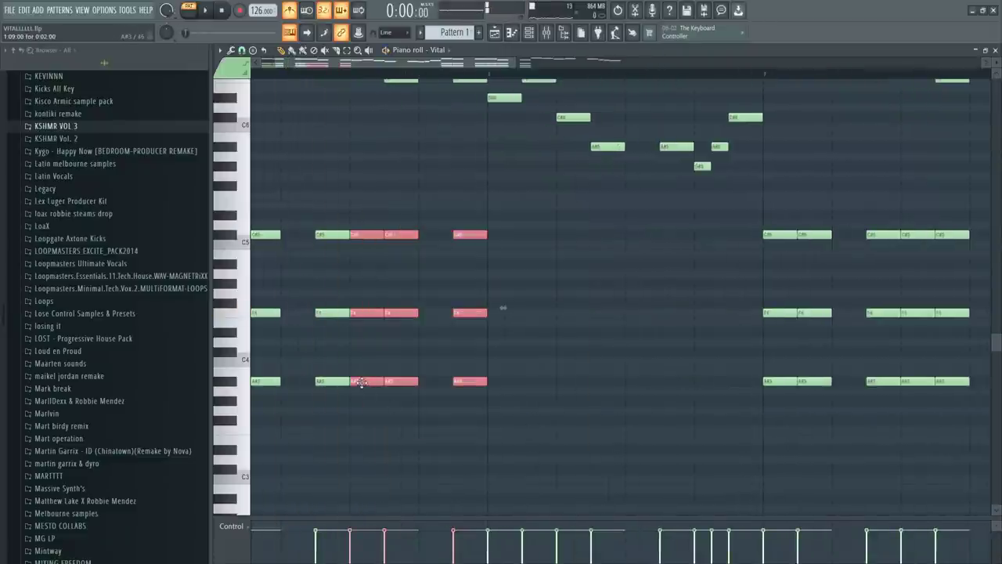
{"action": "left_click_drag", "start_coordinate": [361, 381], "coordinate": [366, 351]}
{"action": "key", "text": "space"}
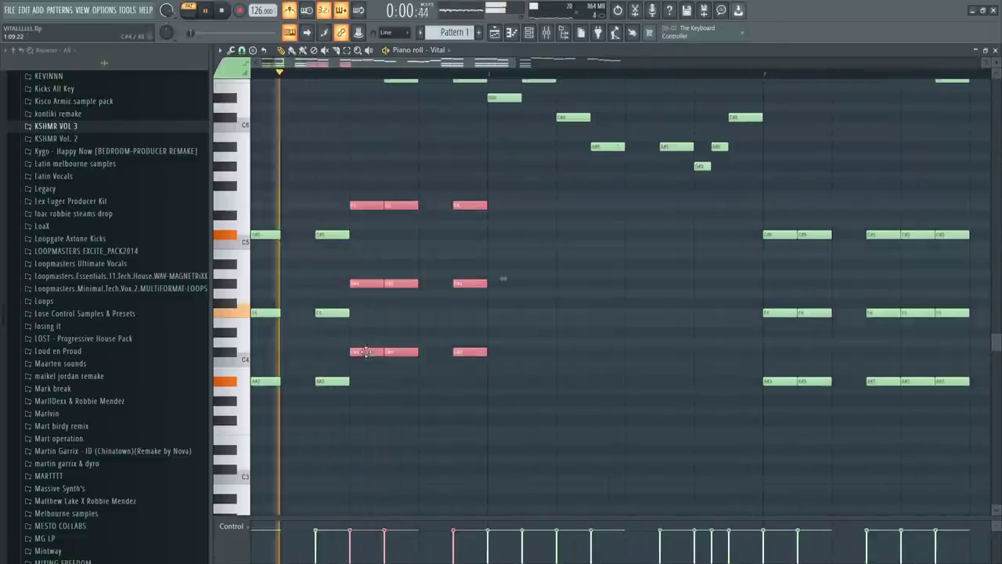
{"action": "key", "text": "space"}
Step: Lower the top note of bar 1's last three chord hits to D#5, and play back the change
{"action": "left_click_drag", "start_coordinate": [540, 228], "coordinate": [464, 217]}
{"action": "key", "text": "space"}
{"action": "key", "text": "space"}
{"action": "scroll", "coordinate": [457, 256], "scroll_direction": "down", "scroll_amount": 2}
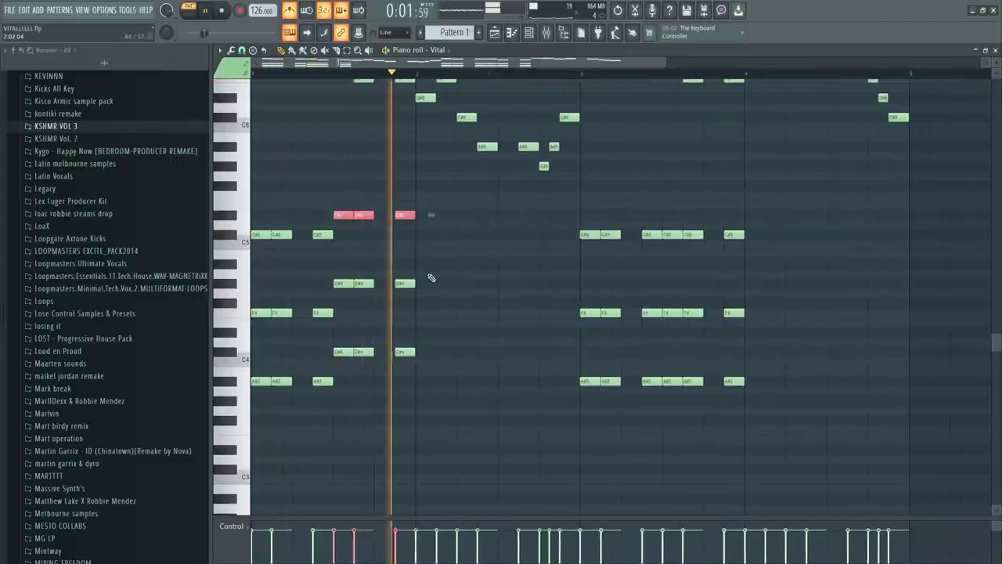
Step: Copy three chord hits into the first half of bar 2, with F#3, C#4 and A#4 as their notes
{"action": "left_click_drag", "start_coordinate": [581, 228], "coordinate": [807, 423]}
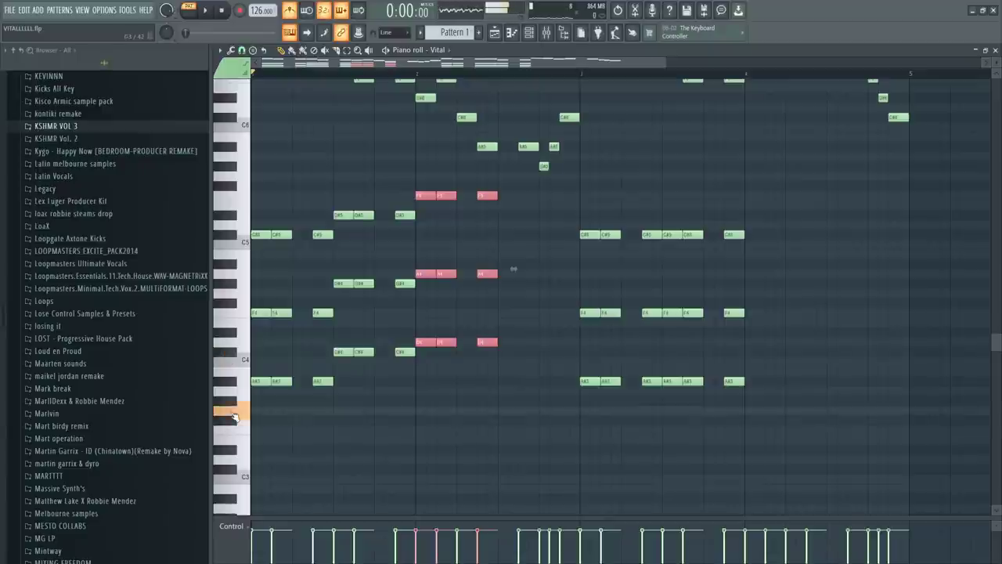
{"action": "left_click_drag", "start_coordinate": [444, 342], "coordinate": [431, 419]}
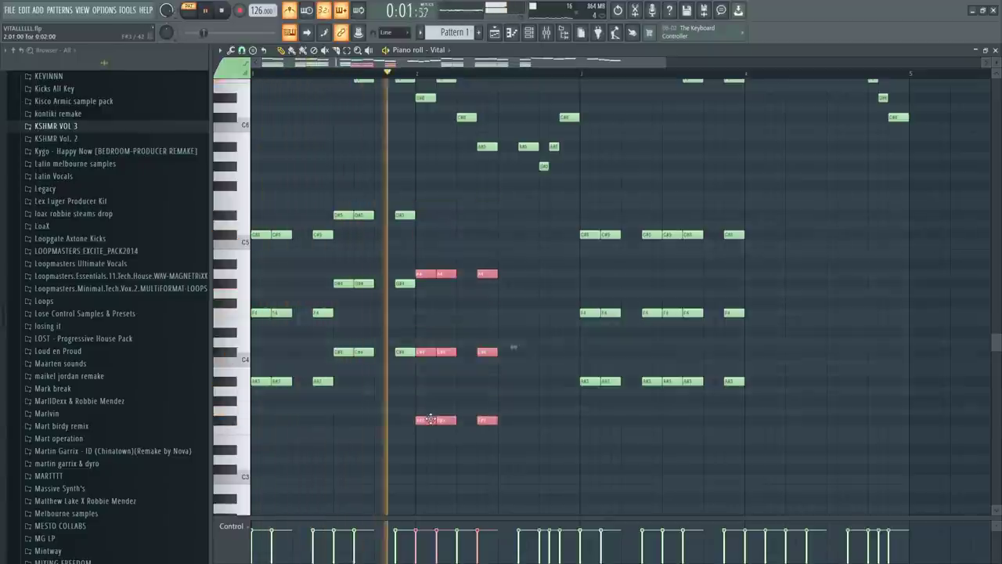
{"action": "key", "text": "space"}
{"action": "key", "text": "space"}
{"action": "left_click_drag", "start_coordinate": [514, 274], "coordinate": [425, 264]}
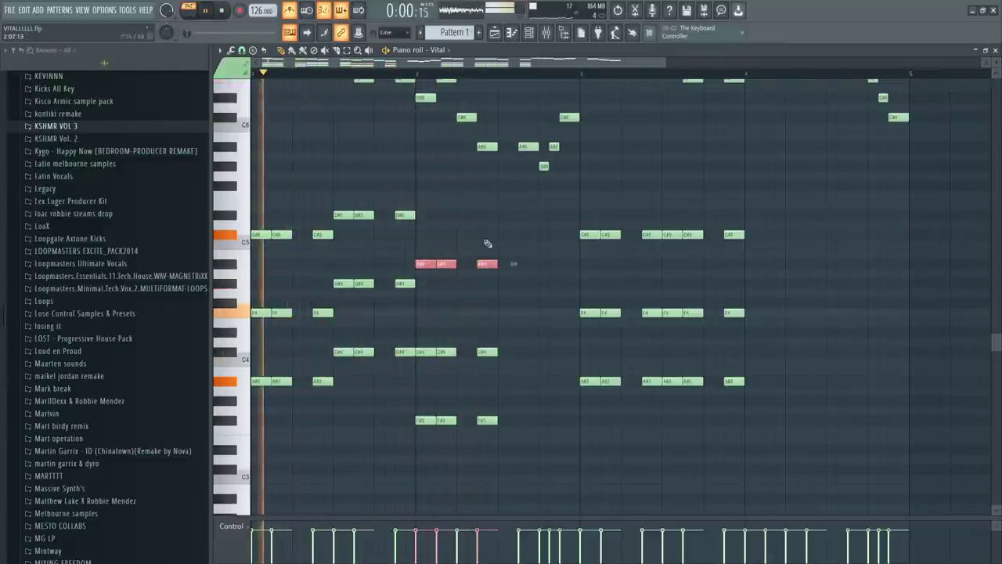
Step: Raise bar 2's third chord hit to G#3, D#4 and C5, and repeat it twice toward the bar's end
{"action": "left_click_drag", "start_coordinate": [484, 231], "coordinate": [489, 448]}
{"action": "scroll", "coordinate": [489, 445], "scroll_direction": "up", "scroll_amount": 3}
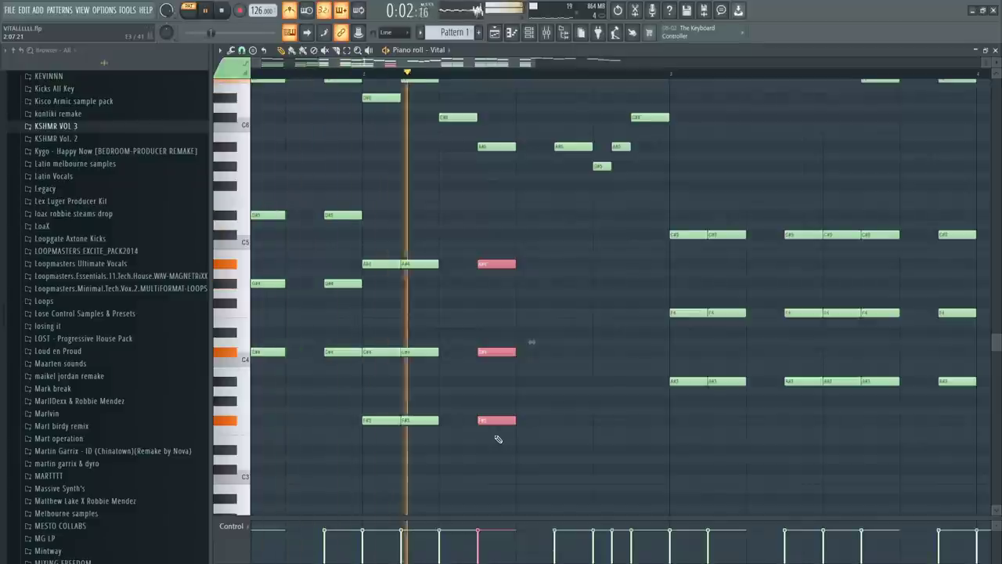
{"action": "key", "text": "space"}
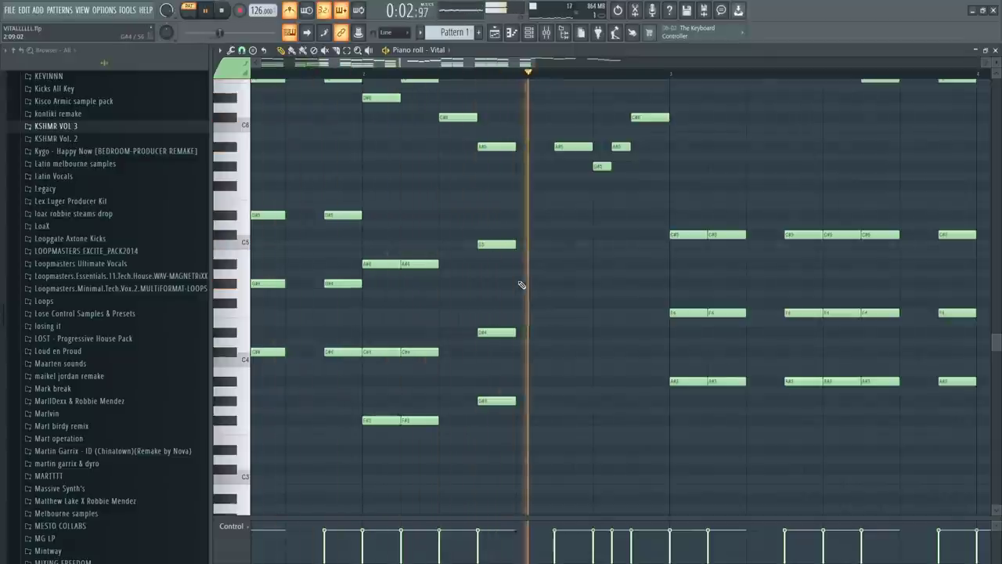
{"action": "left_click_drag", "start_coordinate": [495, 242], "coordinate": [616, 248]}
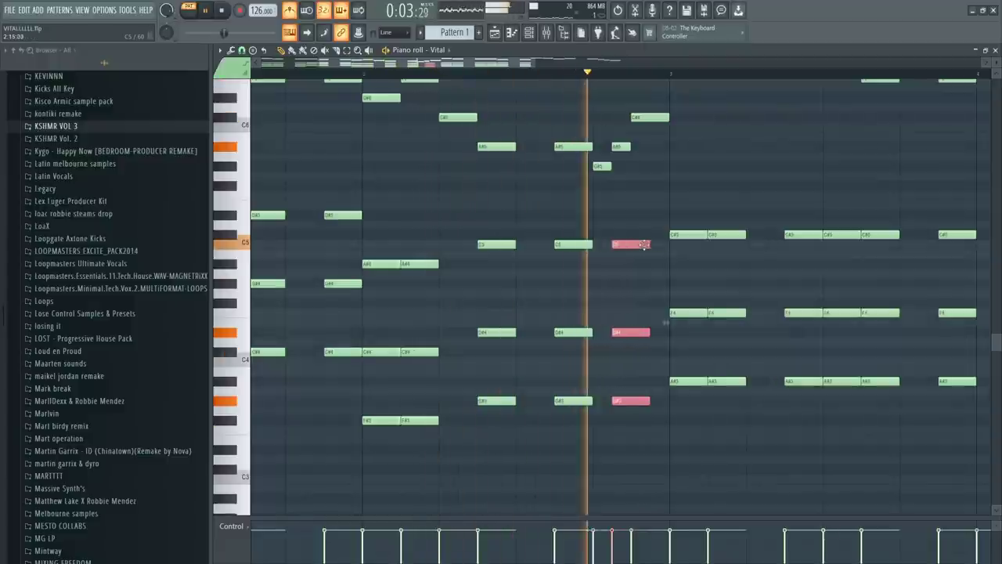
{"action": "scroll", "coordinate": [623, 246], "scroll_direction": "down", "scroll_amount": 3}
Step: Delete the old chord hits in bar 3
{"action": "key", "text": "space"}
{"action": "left_click_drag", "start_coordinate": [513, 238], "coordinate": [682, 423]}
{"action": "key", "text": "Delete"}
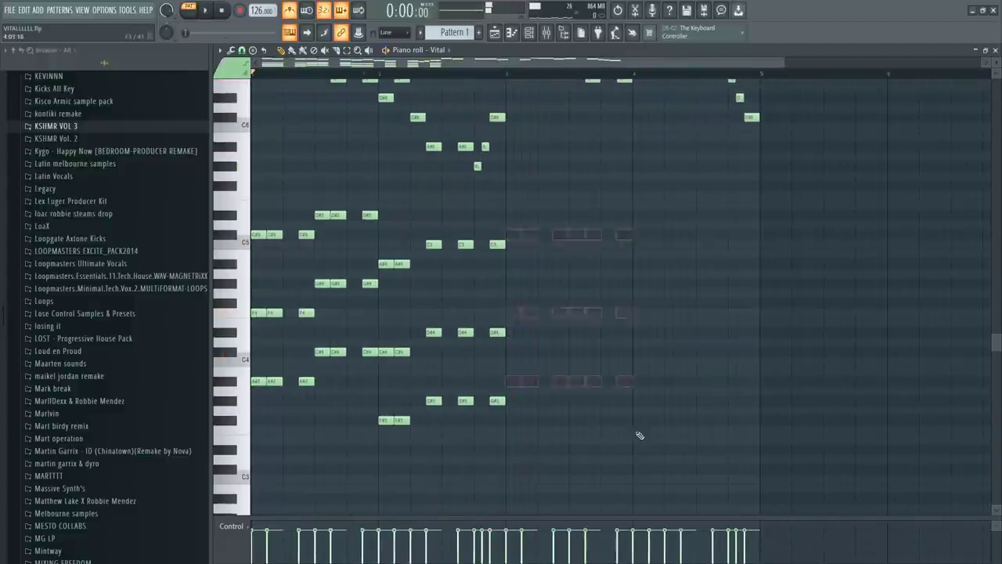
Step: Duplicate the chord progression of bars 1 and 2 into bars 3 and 4, play it, and clear the note selection
{"action": "left_click_drag", "start_coordinate": [622, 453], "coordinate": [2, 205]}
{"action": "key", "text": "ctrl+b"}
{"action": "key", "text": "space"}
{"action": "scroll", "coordinate": [260, 383], "scroll_direction": "up", "scroll_amount": 3}
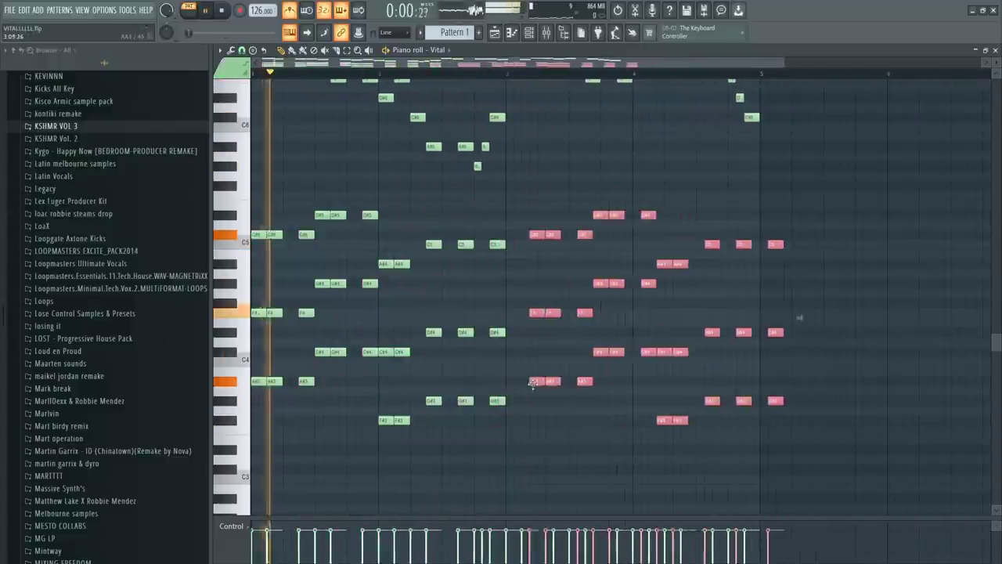
{"action": "scroll", "coordinate": [484, 79], "scroll_direction": "down", "scroll_amount": 2}
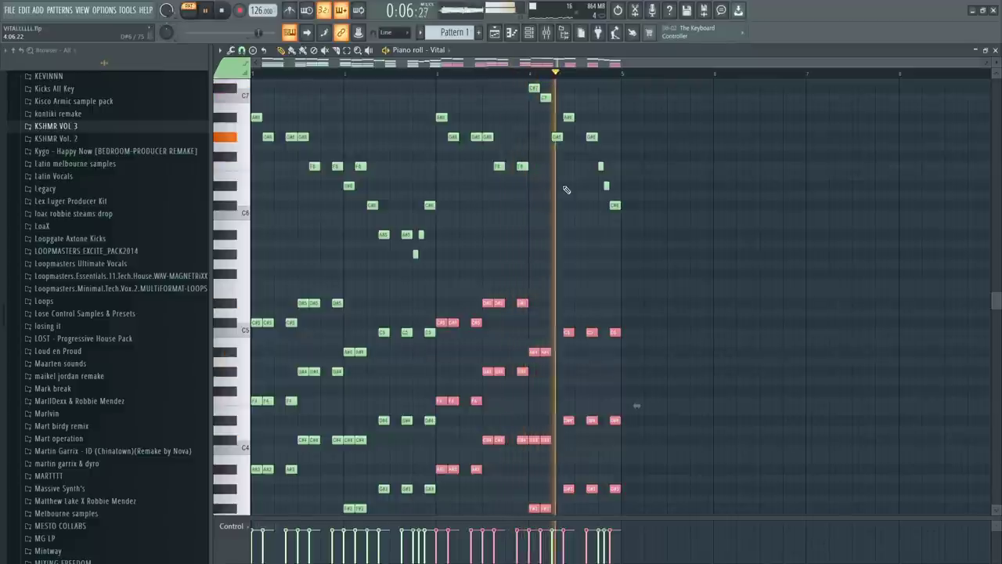
{"action": "scroll", "coordinate": [567, 191], "scroll_direction": "down", "scroll_amount": 3}
{"action": "scroll", "coordinate": [566, 191], "scroll_direction": "down", "scroll_amount": 1}
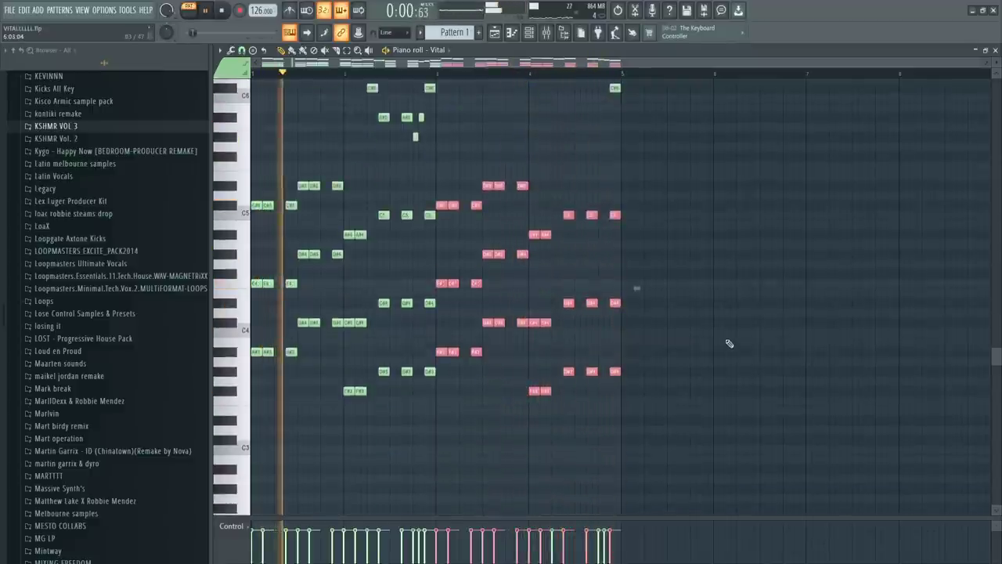
{"action": "key", "text": "ctrl+d"}
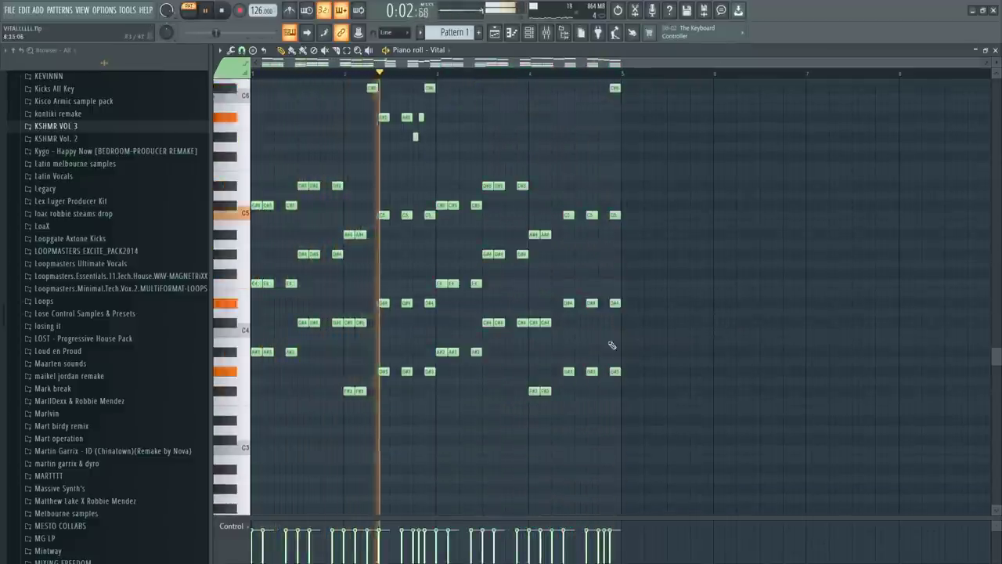
Step: Duplicate the four-bar melody and chords into bars 5 to 8, and play the extended pattern
{"action": "key", "text": "ctrl+a"}
{"action": "scroll", "coordinate": [633, 273], "scroll_direction": "up", "scroll_amount": 2}
{"action": "key", "text": "space"}
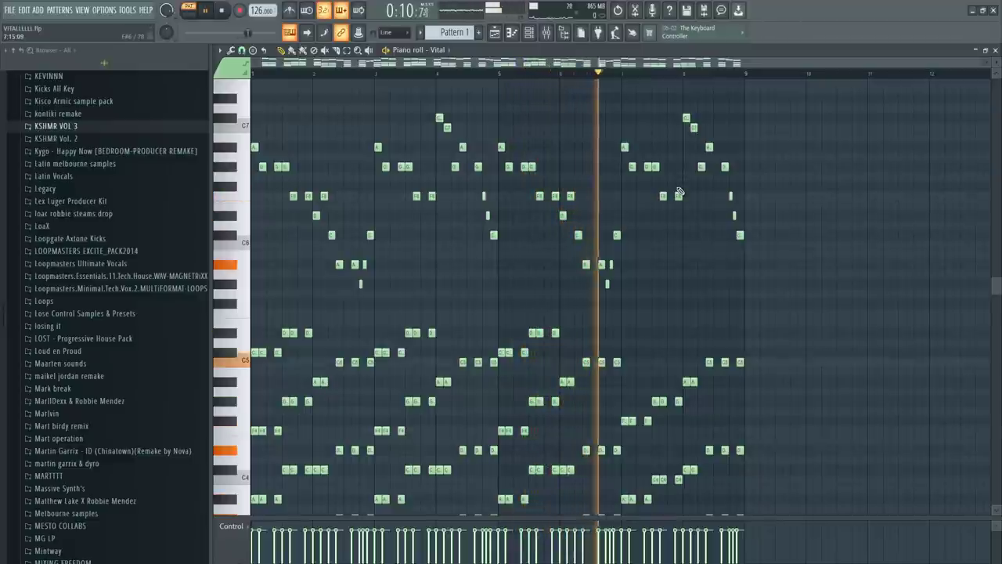
Step: Play from bar 6, set bar 7's two opening melody notes to F#6 and F6, and delete the two G#6 notes after them
{"action": "left_click", "coordinate": [559, 72]}
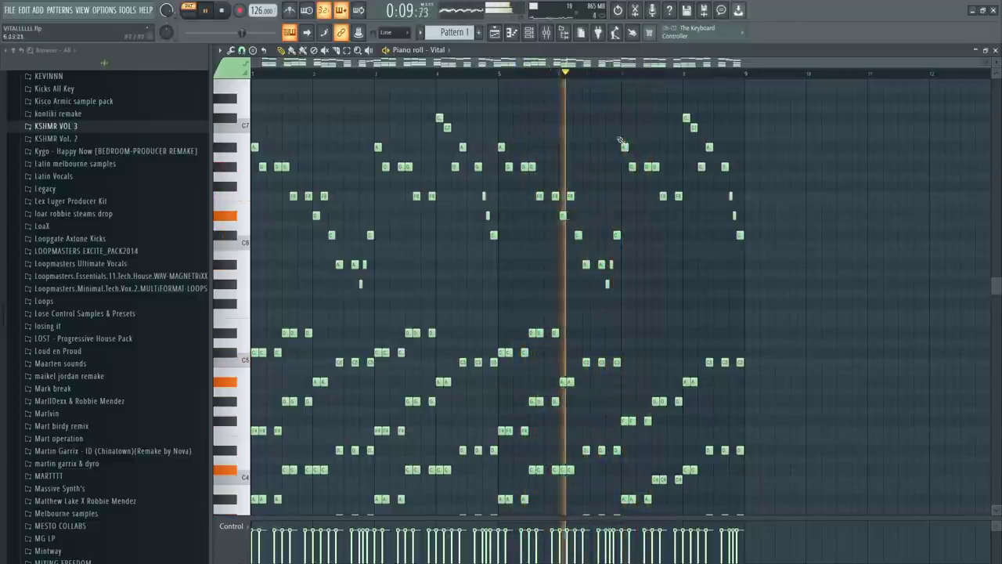
{"action": "scroll", "coordinate": [617, 184], "scroll_direction": "up", "scroll_amount": 3}
{"action": "key", "text": "space"}
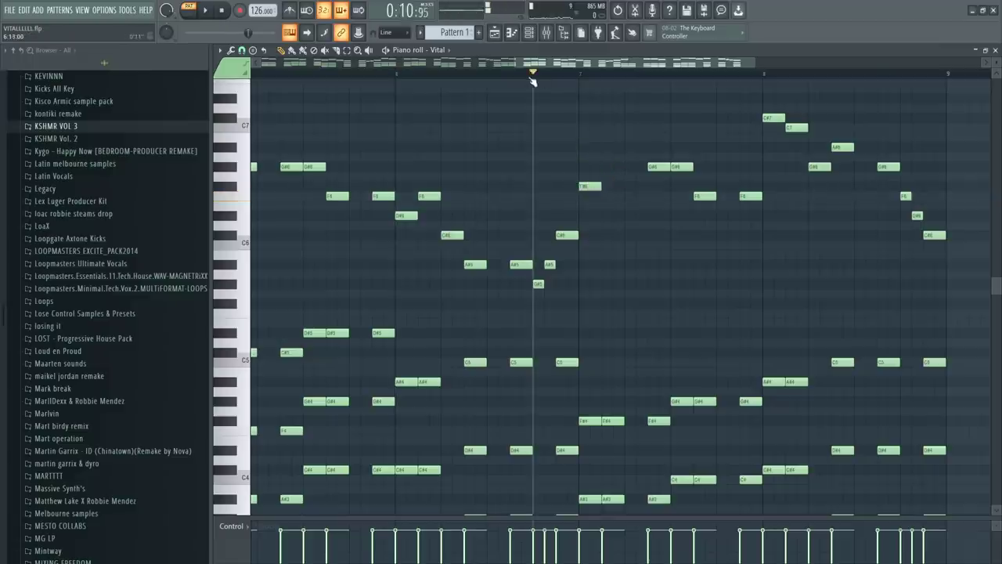
{"action": "key", "text": "space"}
{"action": "left_click", "coordinate": [604, 196]}
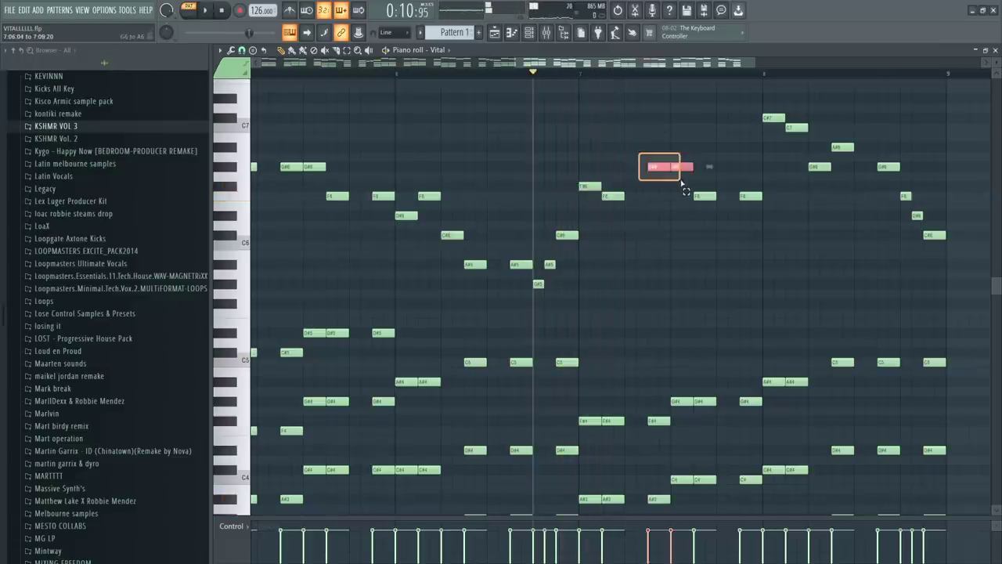
{"action": "key", "text": "space"}
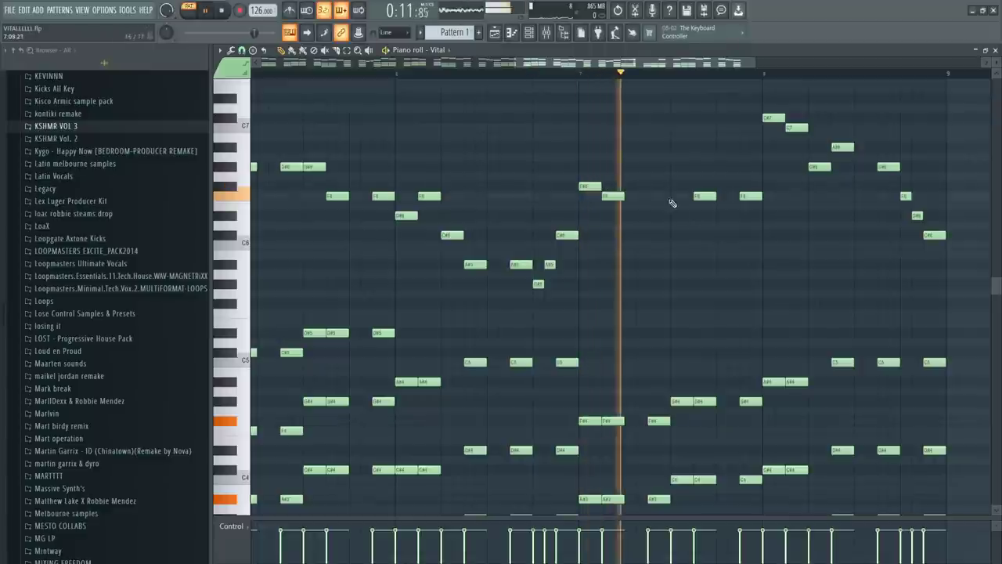
{"action": "left_click_drag", "start_coordinate": [677, 197], "coordinate": [679, 208]}
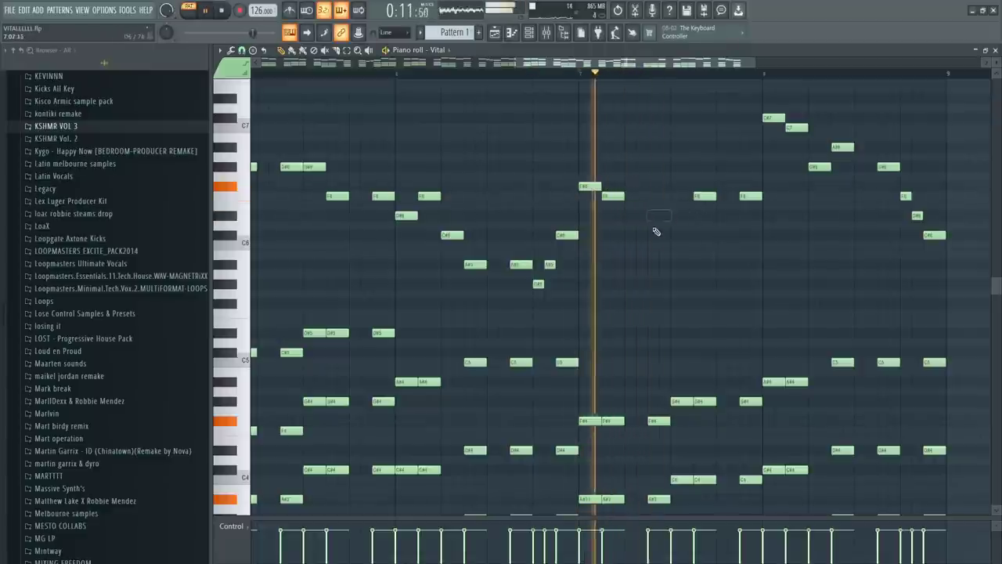
Step: Continue bar 7's melody with C#6, F#6 and F6, and end the bar on C#6
{"action": "left_click", "coordinate": [653, 227]}
{"action": "right_click", "coordinate": [654, 228]}
{"action": "key", "text": "space"}
{"action": "key", "text": "space"}
{"action": "left_click", "coordinate": [654, 234]}
{"action": "right_click", "coordinate": [699, 199]}
{"action": "left_click", "coordinate": [678, 188]}
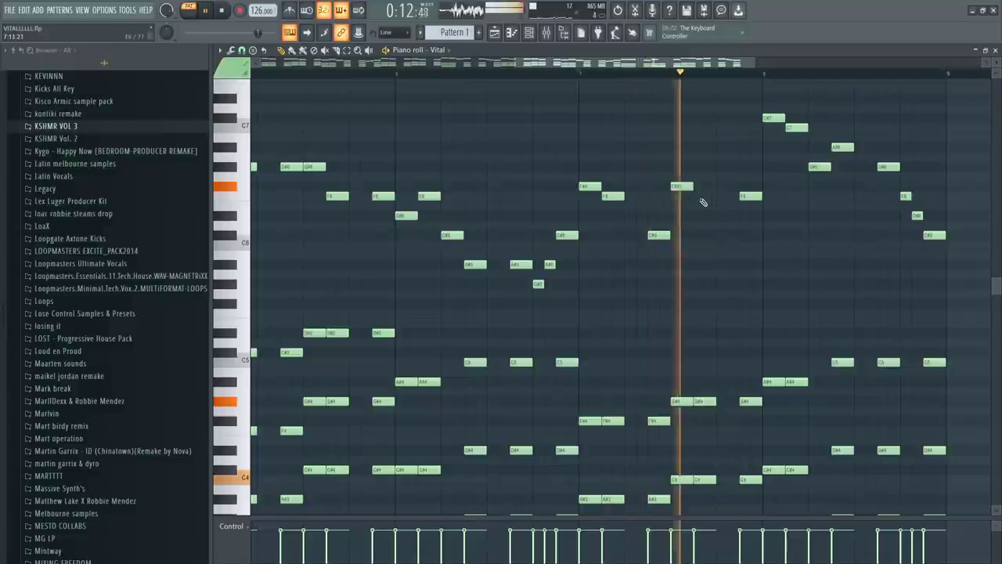
{"action": "key", "text": "space"}
{"action": "left_click", "coordinate": [705, 195]}
{"action": "scroll", "coordinate": [755, 174], "scroll_direction": "down", "scroll_amount": 4}
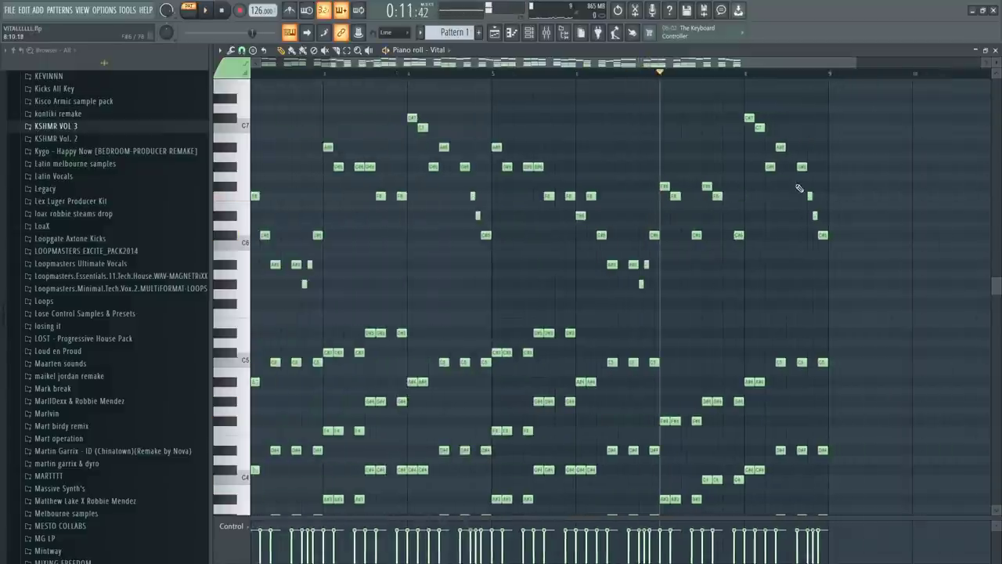
Step: Delete bar 8's first five melody notes, from C#7 to the second G#6, and resume playback
{"action": "scroll", "coordinate": [810, 183], "scroll_direction": "up", "scroll_amount": 2}
{"action": "scroll", "coordinate": [812, 180], "scroll_direction": "up", "scroll_amount": 1}
{"action": "left_click", "coordinate": [770, 175], "text": "ctrl"}
{"action": "left_click_drag", "start_coordinate": [803, 200], "coordinate": [701, 144]}
{"action": "key", "text": "Delete"}
{"action": "key", "text": "space"}
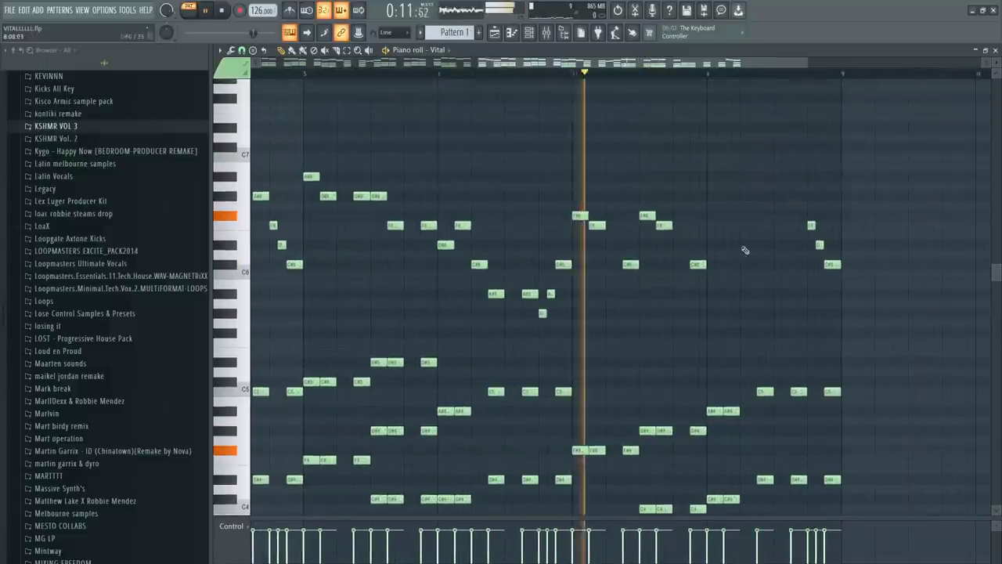
Step: Try D#6 and F6 as the two opening melody notes of bar 8
{"action": "scroll", "coordinate": [739, 253], "scroll_direction": "up", "scroll_amount": 2}
{"action": "left_click", "coordinate": [702, 247]}
{"action": "left_click", "coordinate": [716, 228]}
{"action": "key", "text": "space"}
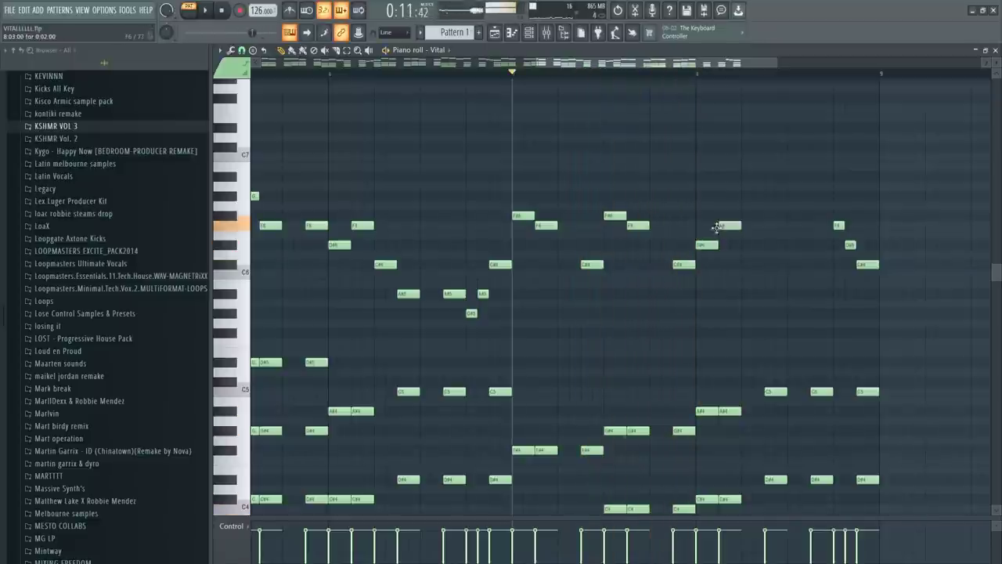
{"action": "right_click", "coordinate": [707, 244]}
{"action": "key", "text": "space"}
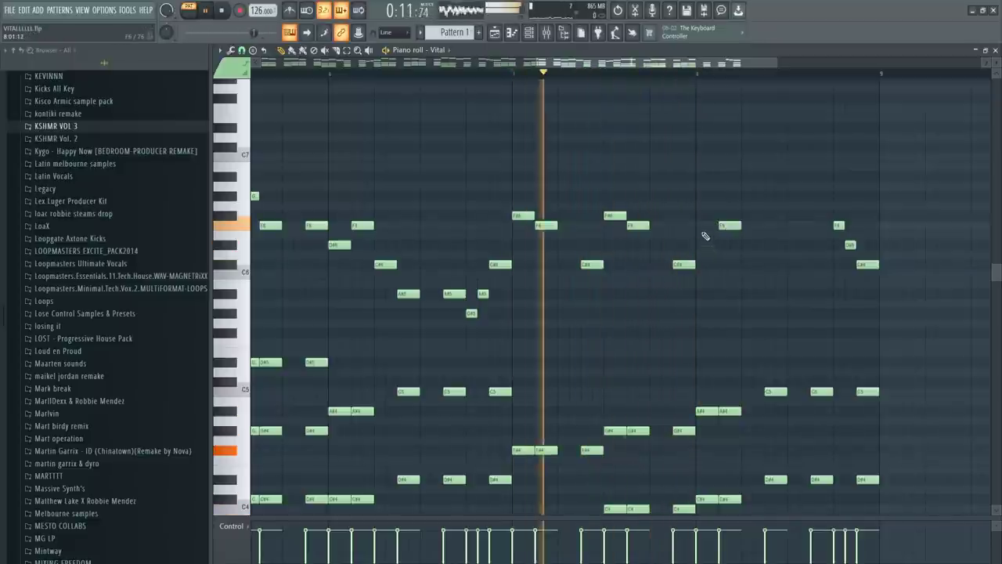
Step: Try F6 and F#6 as the opening melody notes of bar 8
{"action": "left_click", "coordinate": [701, 225]}
{"action": "right_click", "coordinate": [727, 225]}
{"action": "left_click", "coordinate": [724, 216]}
{"action": "key", "text": "space"}
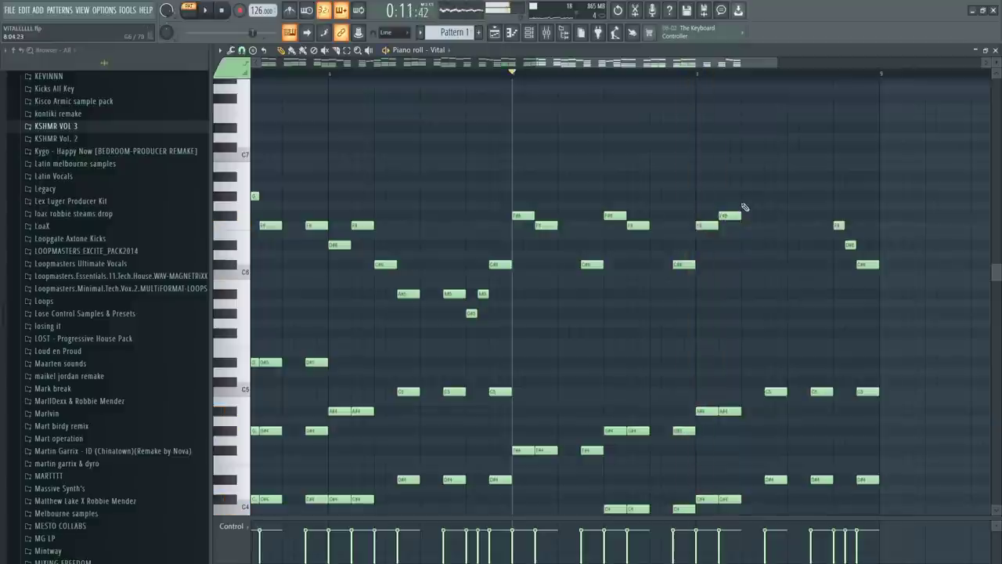
Step: Try G#6 and A#6 as the opening melody notes of bar 8, and place A#6 at the start of the bar
{"action": "left_click", "coordinate": [701, 197]}
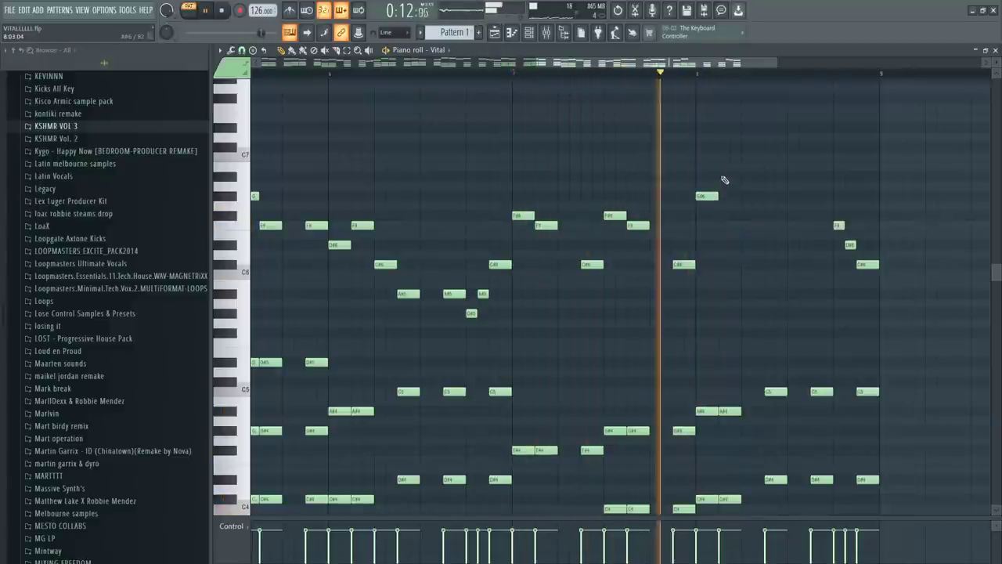
{"action": "left_click", "coordinate": [725, 179]}
{"action": "key", "text": "space"}
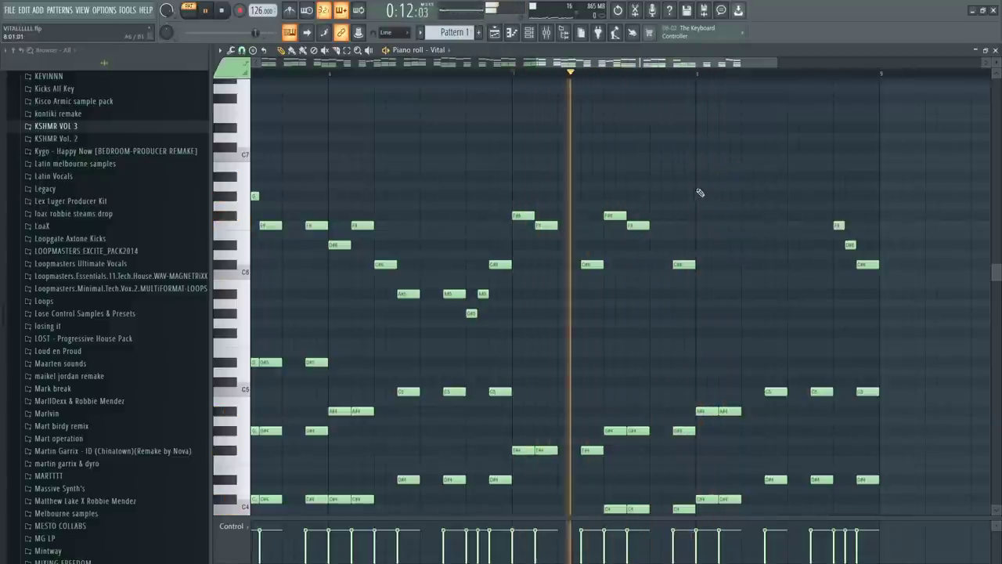
{"action": "left_click", "coordinate": [706, 176]}
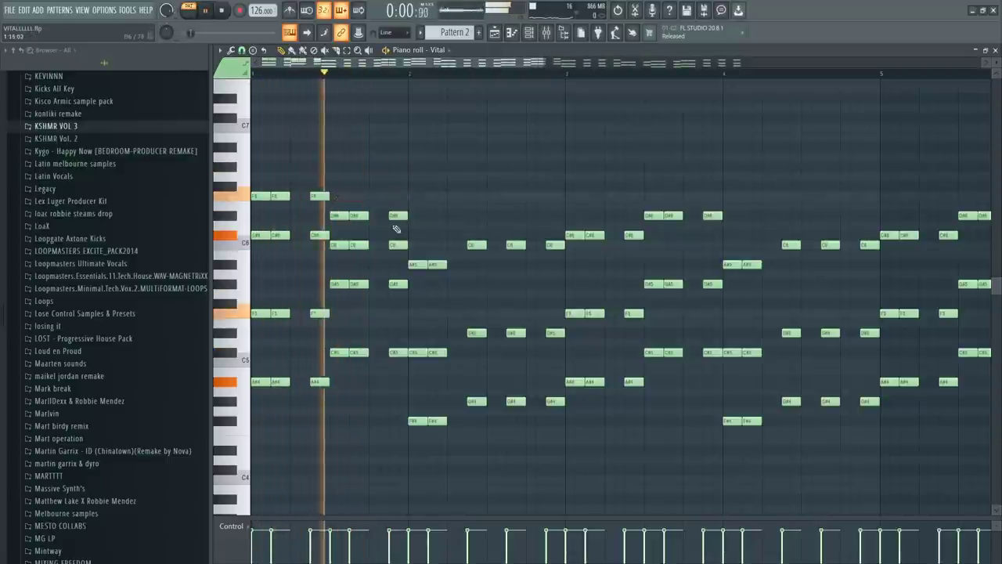
Step: In bar 1 of Pattern 2, replace the first chord hits' F6 with A#5 and the following hits' C6 with C#6
{"action": "key", "text": "space"}
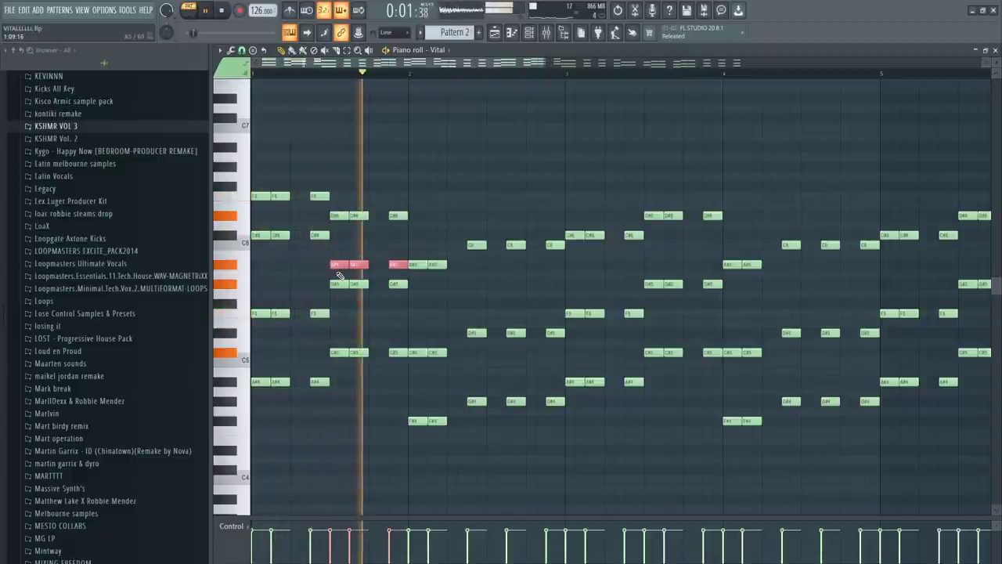
{"action": "key", "text": "space"}
{"action": "left_click_drag", "start_coordinate": [247, 200], "coordinate": [247, 200]}
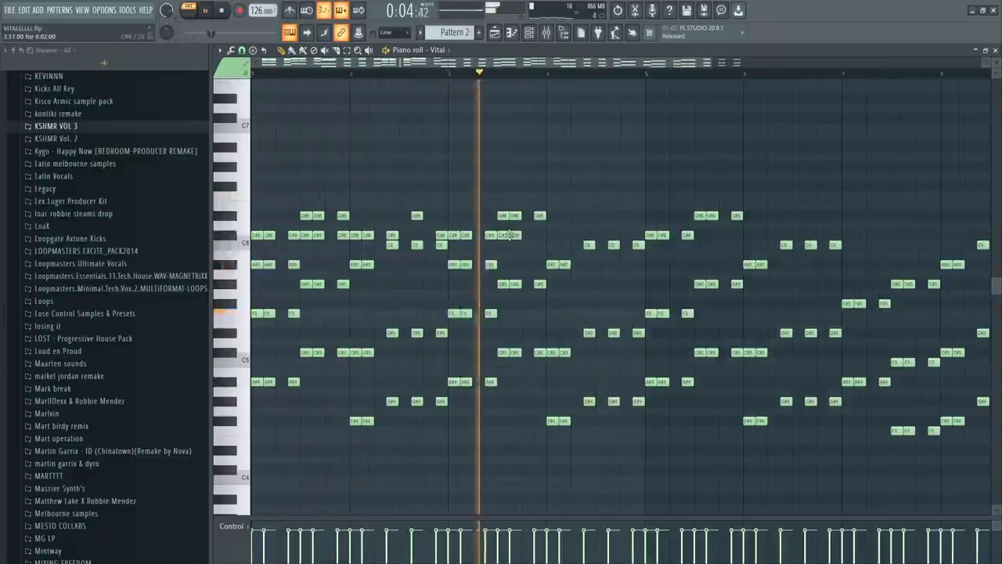
Step: Add C#6 to the last chord hit of bar 3 and the first chord hit of bar 4
{"action": "left_click", "coordinate": [538, 235]}
{"action": "left_click", "coordinate": [551, 235]}
{"action": "left_click", "coordinate": [551, 245]}
Step: Play Pattern 2 and select all the notes across its eight bars
{"action": "key", "text": "space"}
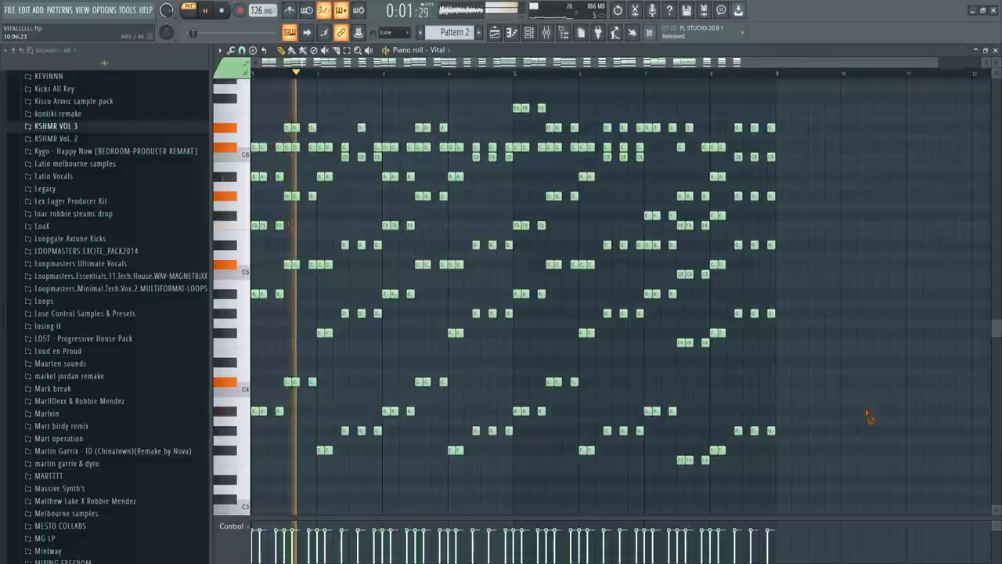
{"action": "scroll", "coordinate": [622, 290], "scroll_direction": "down", "scroll_amount": 2}
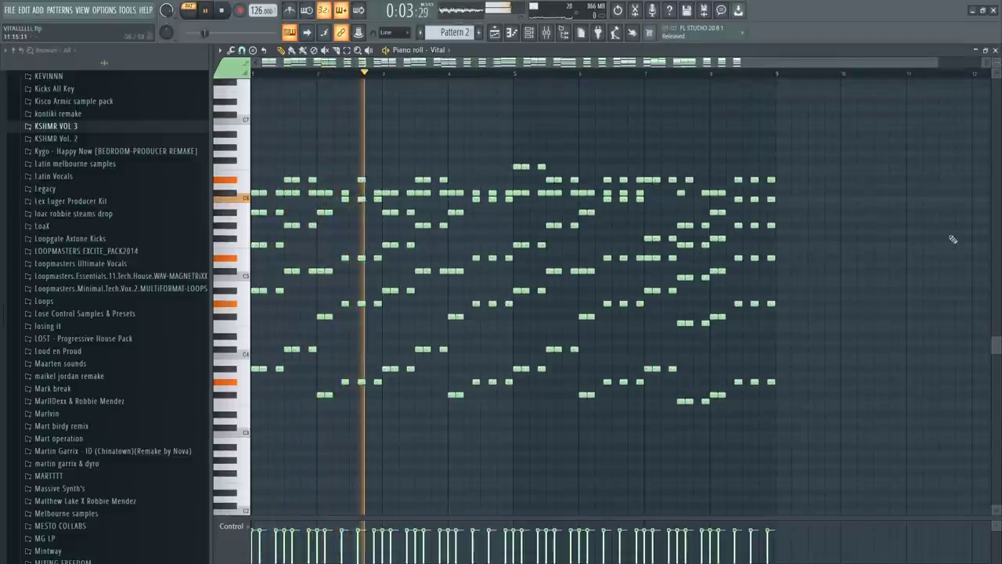
{"action": "left_click_drag", "start_coordinate": [791, 420], "coordinate": [252, 160]}
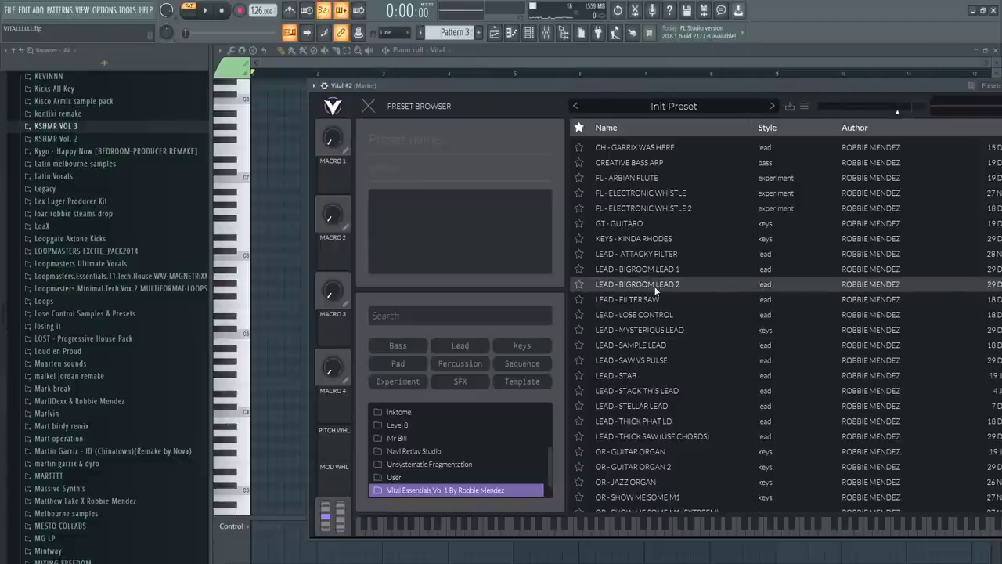
Step: Load the LEAD - FILTER SAW preset from the Vital Essentials Vol 1 folder into Vital #2
{"action": "scroll", "coordinate": [654, 286], "scroll_direction": "down", "scroll_amount": 6}
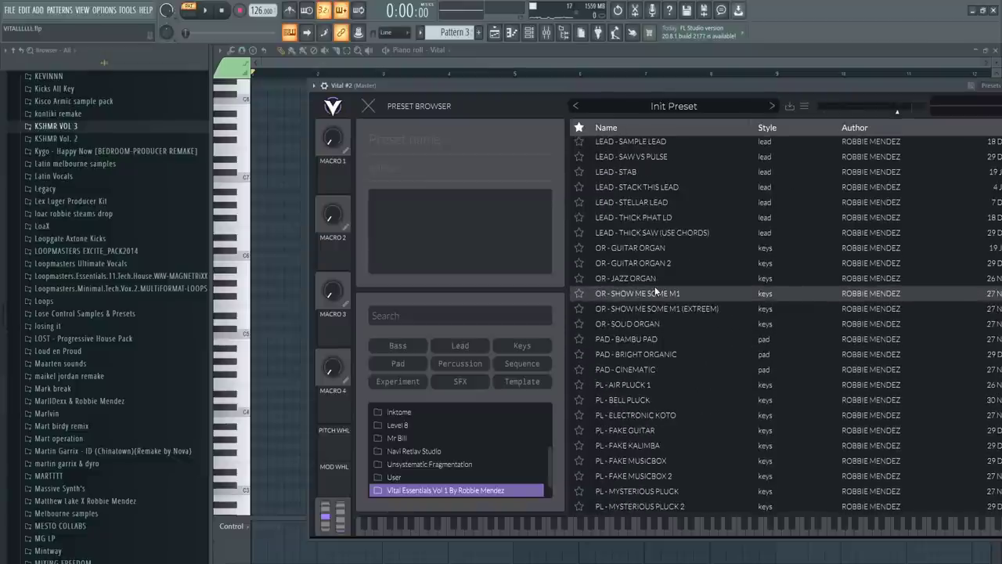
{"action": "scroll", "coordinate": [655, 285], "scroll_direction": "up", "scroll_amount": 5}
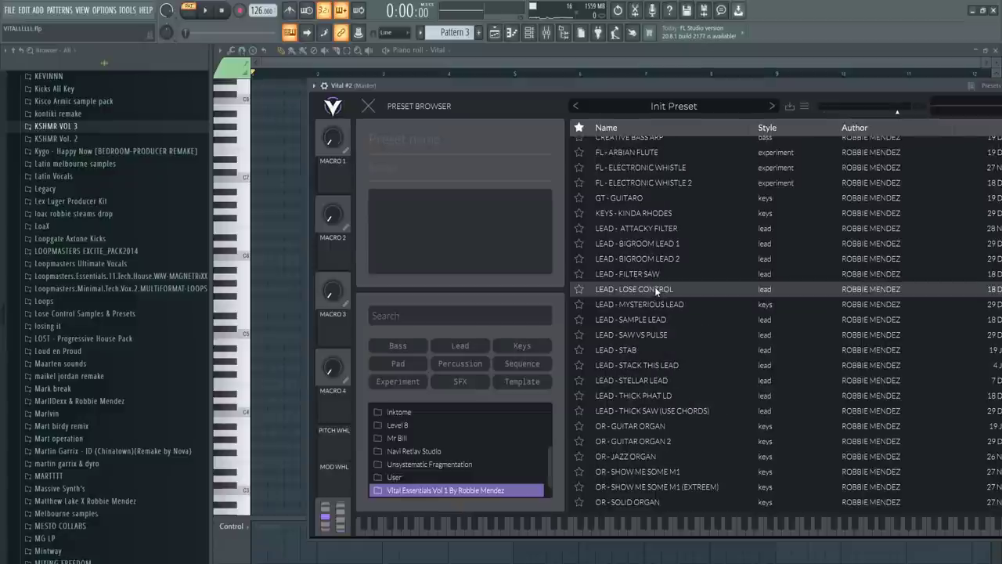
{"action": "left_click", "coordinate": [651, 274]}
Step: Paste the copied eight-bar chord notes into Vital #2's piano roll in Pattern 3 and play them
{"action": "left_click", "coordinate": [529, 33]}
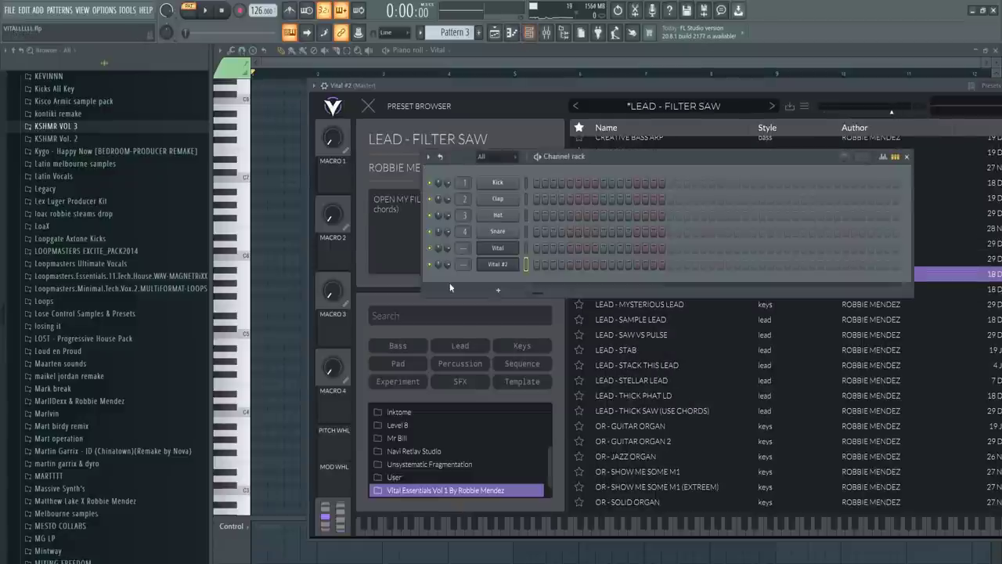
{"action": "right_click", "coordinate": [497, 265]}
{"action": "left_click", "coordinate": [540, 264]}
{"action": "key", "text": "space"}
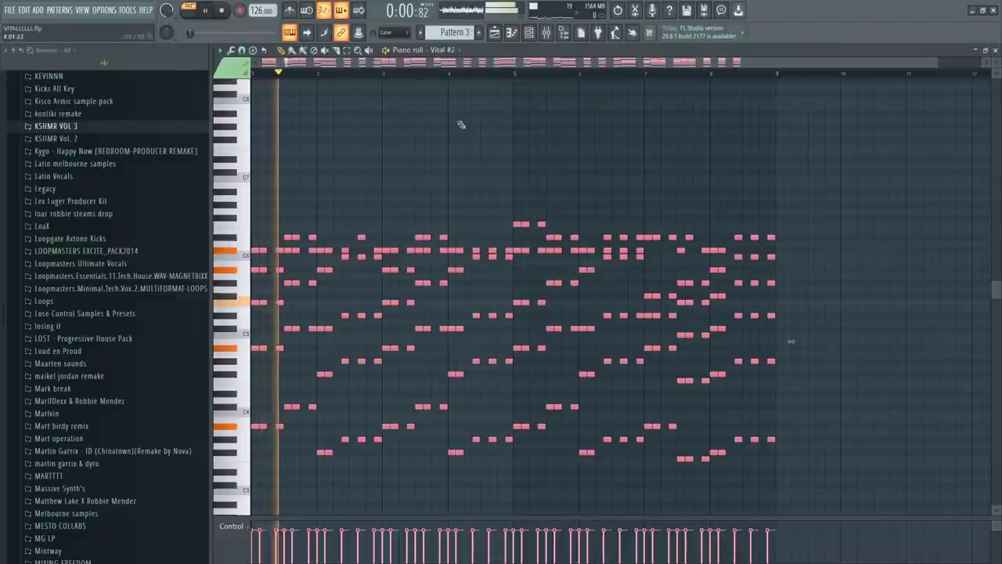
Step: Reopen the Vital #2 synth during playback, raise Filter 1's cutoff to 14851 Hz, and reposition its window
{"action": "key", "text": "F6"}
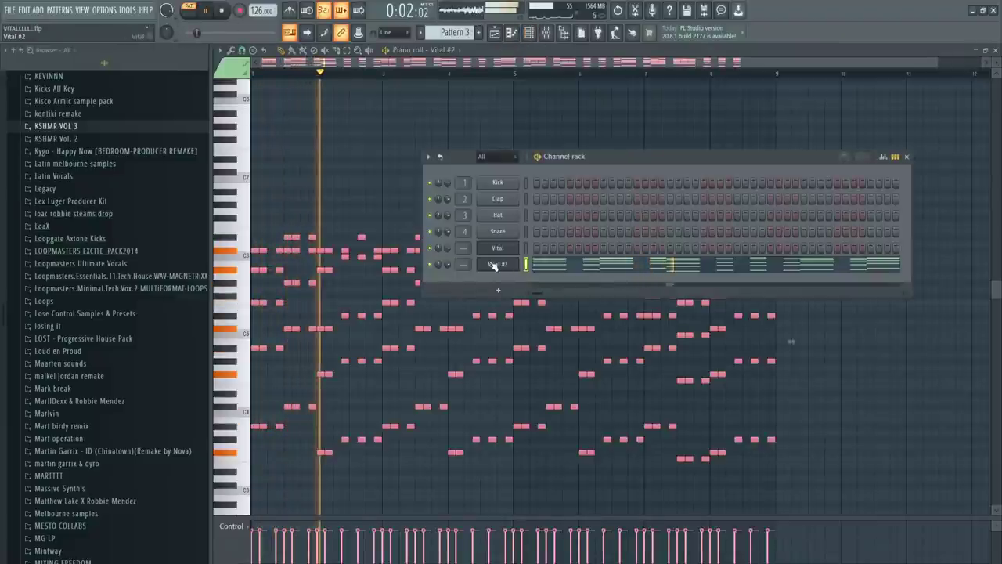
{"action": "left_click", "coordinate": [494, 264]}
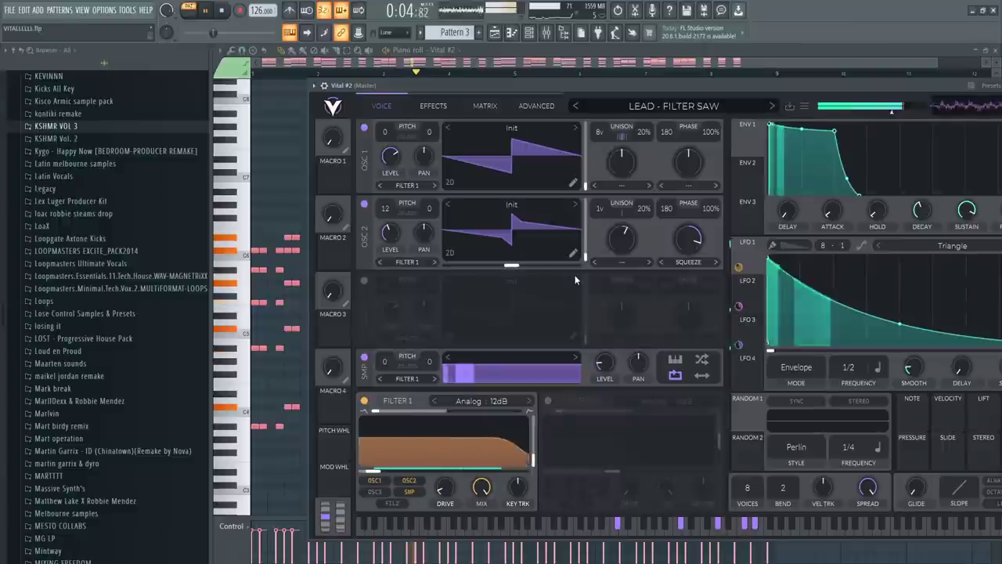
{"action": "left_click_drag", "start_coordinate": [375, 473], "coordinate": [521, 471]}
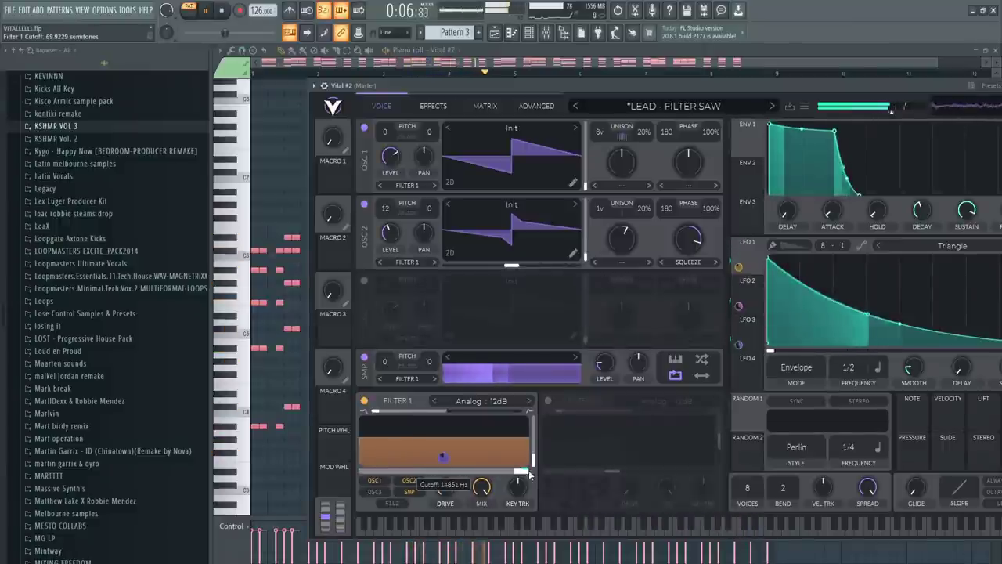
{"action": "left_click_drag", "start_coordinate": [554, 84], "coordinate": [544, 85]}
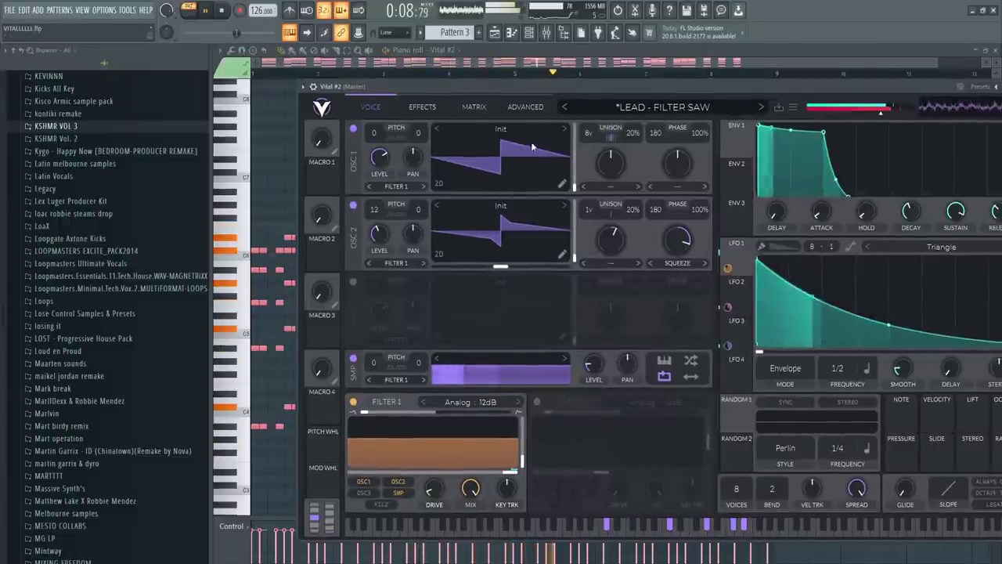
{"action": "left_click_drag", "start_coordinate": [746, 93], "coordinate": [691, 100]}
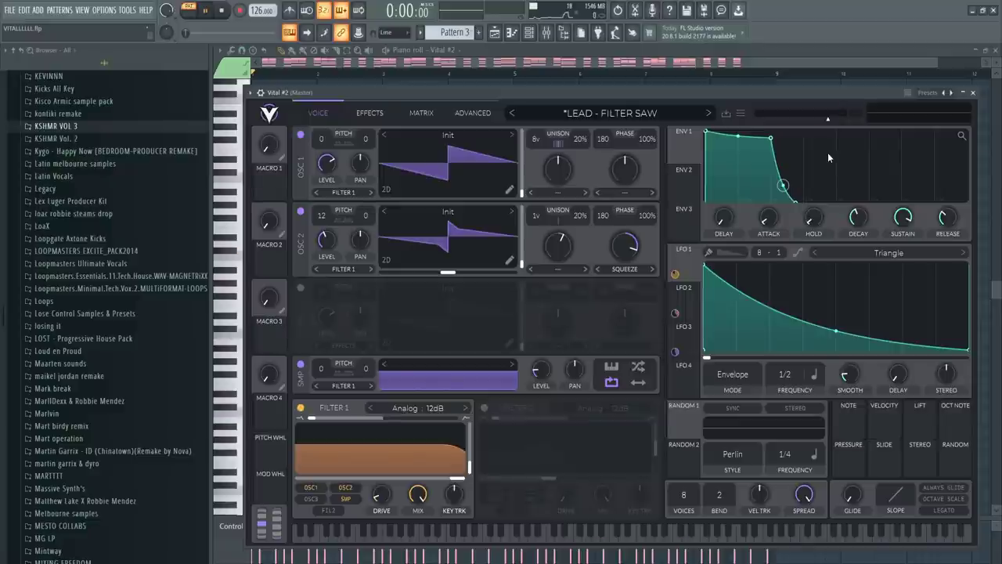
Step: Shorten Envelope 1's release to about 0.009 seconds and audition the sound
{"action": "mouse_move", "coordinate": [950, 218]}
{"action": "left_mouse_down"}
{"action": "mouse_move", "coordinate": [948, 236]}
{"action": "mouse_move", "coordinate": [948, 220]}
{"action": "left_mouse_up"}
{"action": "key", "text": "space"}
{"action": "key", "text": "space"}
{"action": "key", "text": "space"}
Step: Show the synth's effects and set LFO 3's modulation of the reverb mix to 0.130
{"action": "left_click", "coordinate": [369, 112]}
{"action": "key", "text": "space"}
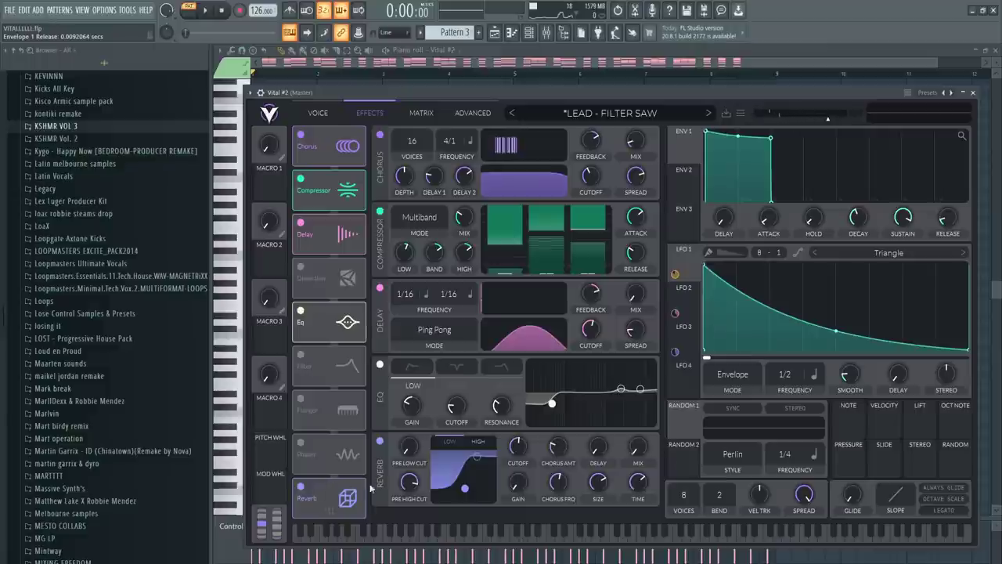
{"action": "left_click", "coordinate": [684, 346]}
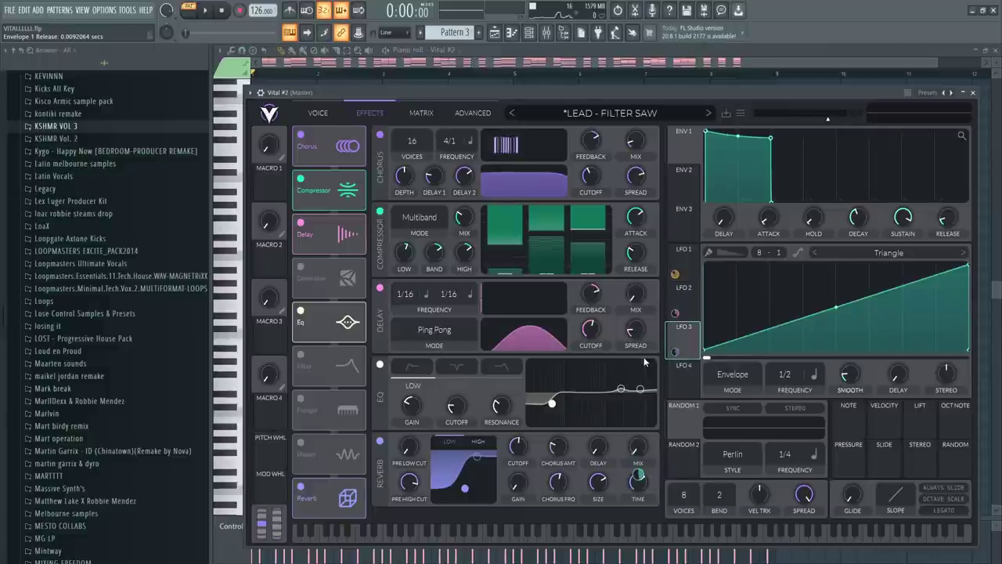
{"action": "left_click_drag", "start_coordinate": [638, 474], "coordinate": [638, 500]}
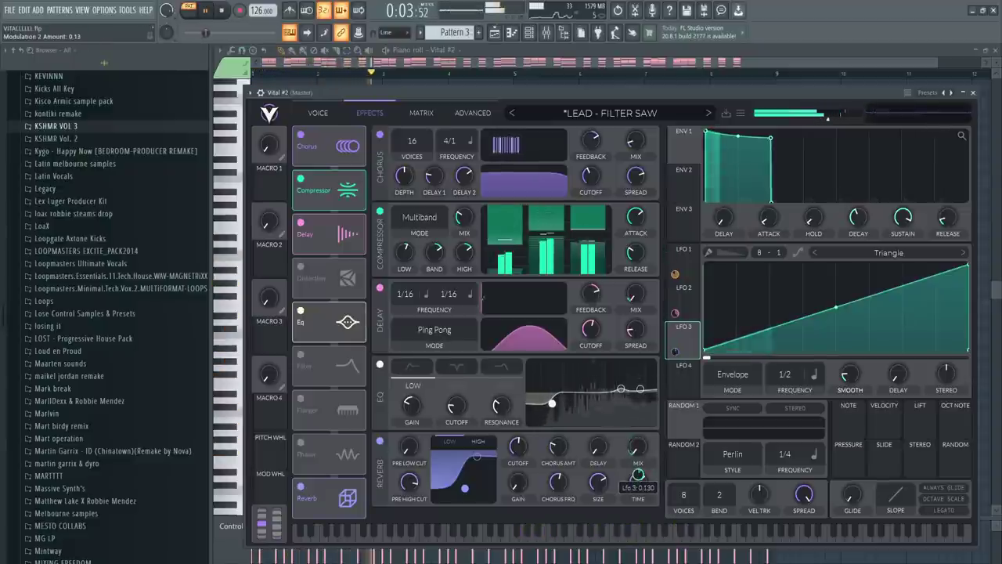
{"action": "key", "text": "space"}
Step: Set LFO 2's modulation of the delay mix to 0.070 during playback, and open the channel rack
{"action": "left_click", "coordinate": [681, 304]}
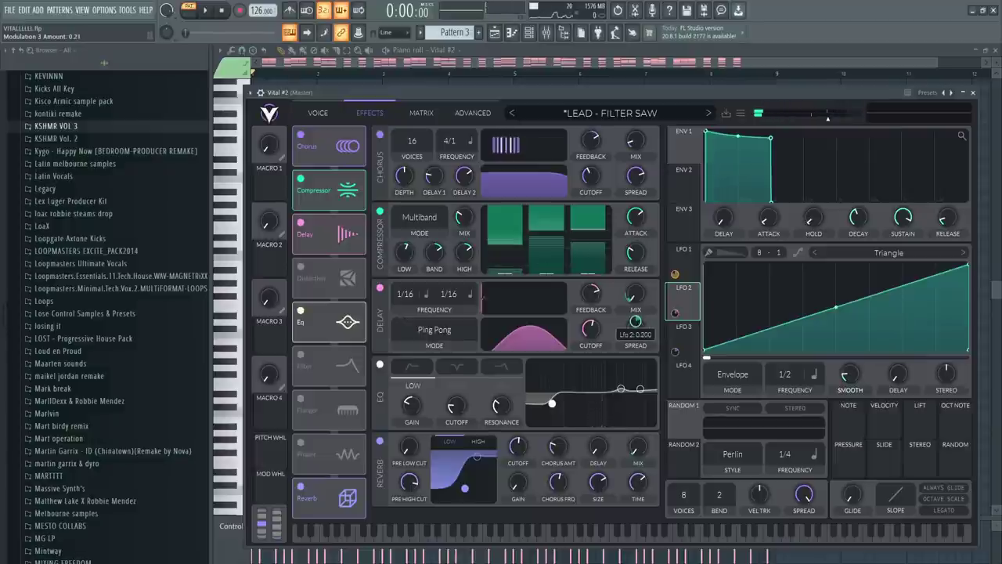
{"action": "key", "text": "space"}
{"action": "left_click_drag", "start_coordinate": [635, 321], "coordinate": [637, 327]}
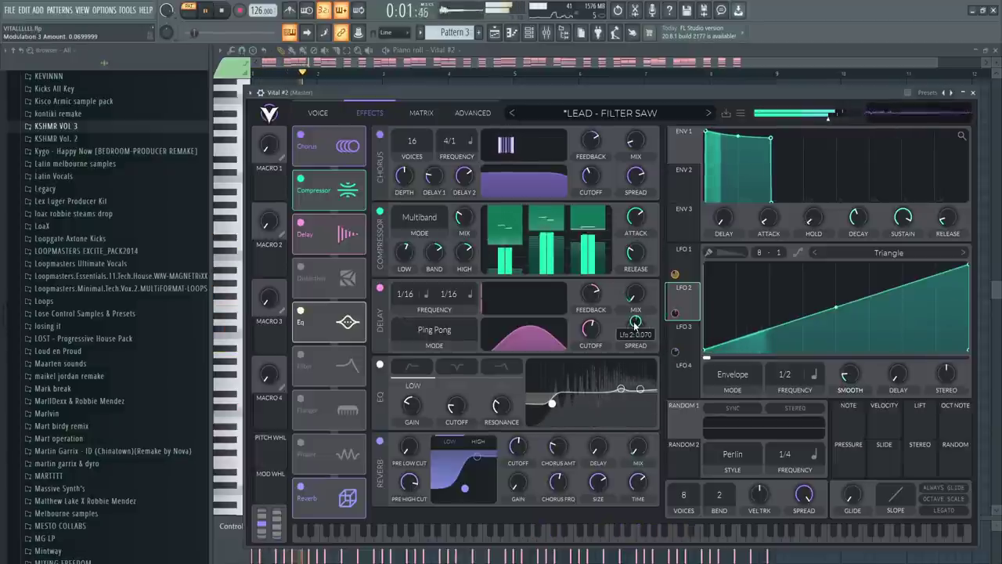
{"action": "key", "text": "F6"}
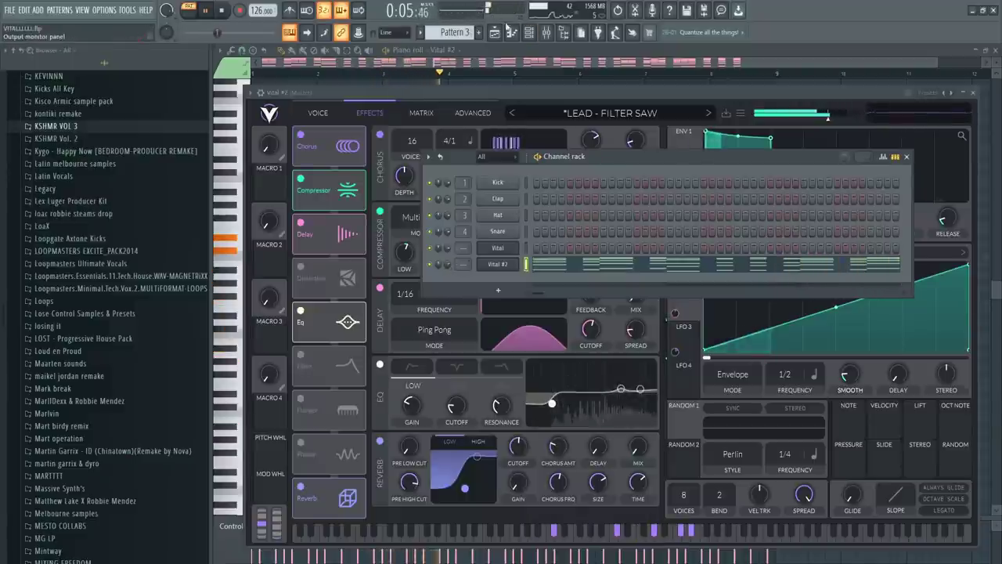
Step: Place the Pattern 3 clip at the start of Track 4 in the playlist and open the 1. KICKS sample folder
{"action": "key", "text": "F5"}
{"action": "left_click_drag", "start_coordinate": [573, 190], "coordinate": [373, 191]}
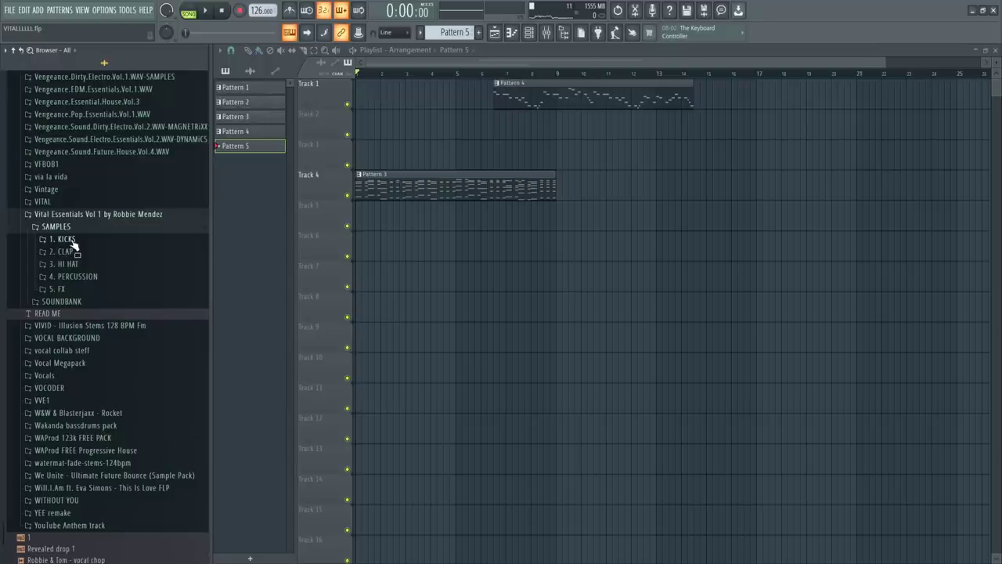
{"action": "left_click", "coordinate": [66, 238]}
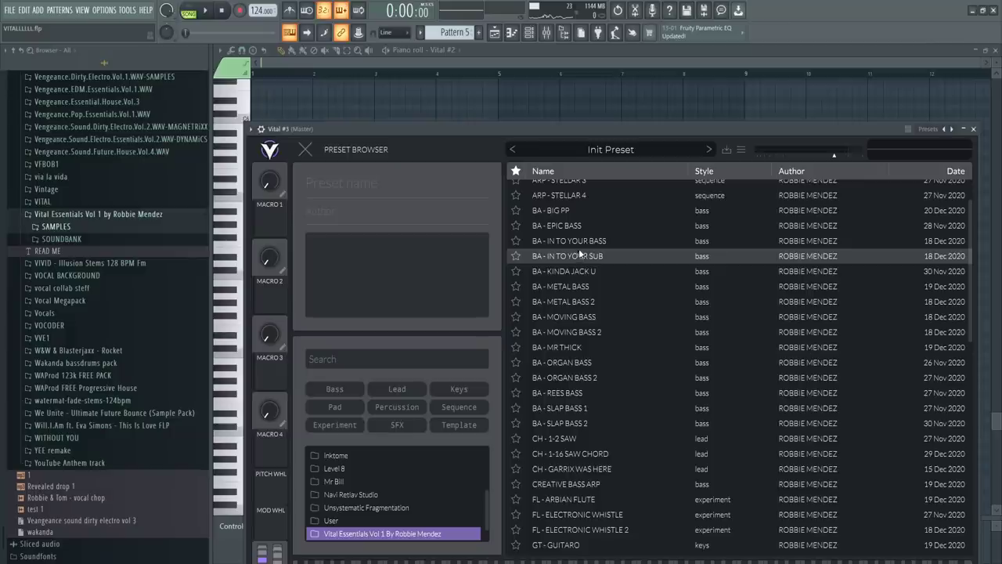
Step: Load the BA - IN TO YOUR SUB preset in Vital #3 and show the mixer during playback
{"action": "left_click", "coordinate": [605, 256]}
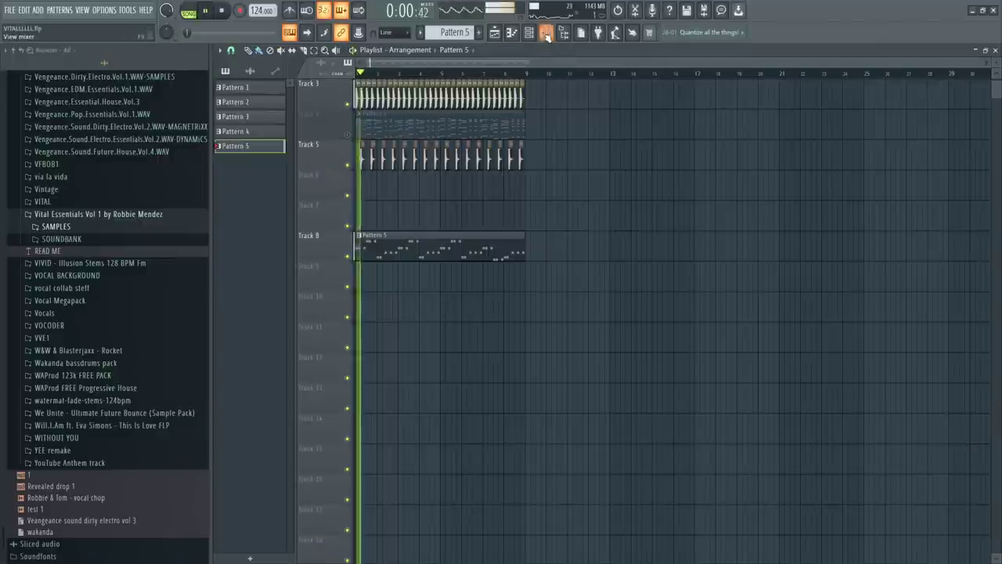
{"action": "left_click", "coordinate": [546, 32]}
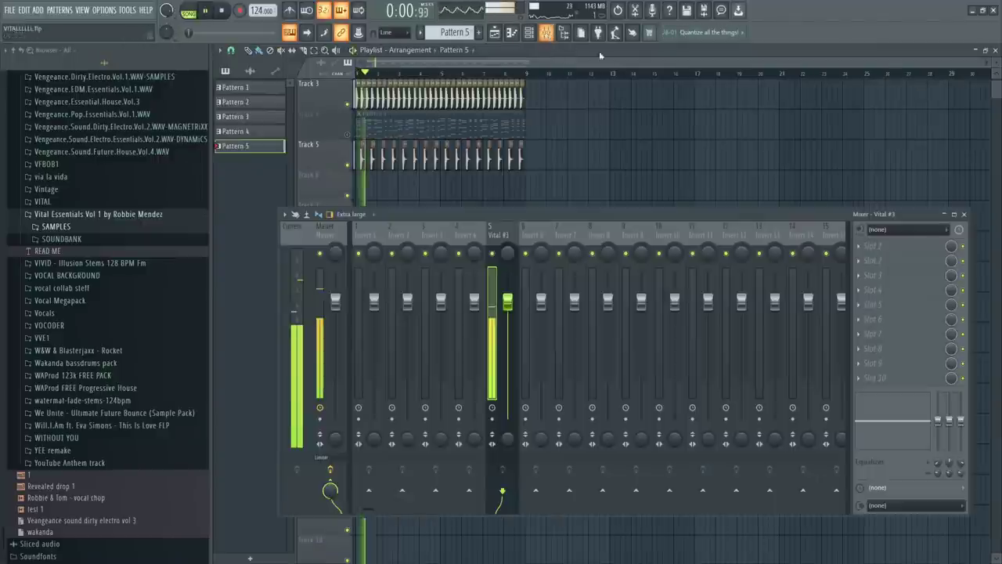
{"action": "left_click", "coordinate": [949, 253]}
{"action": "left_click", "coordinate": [809, 34]}
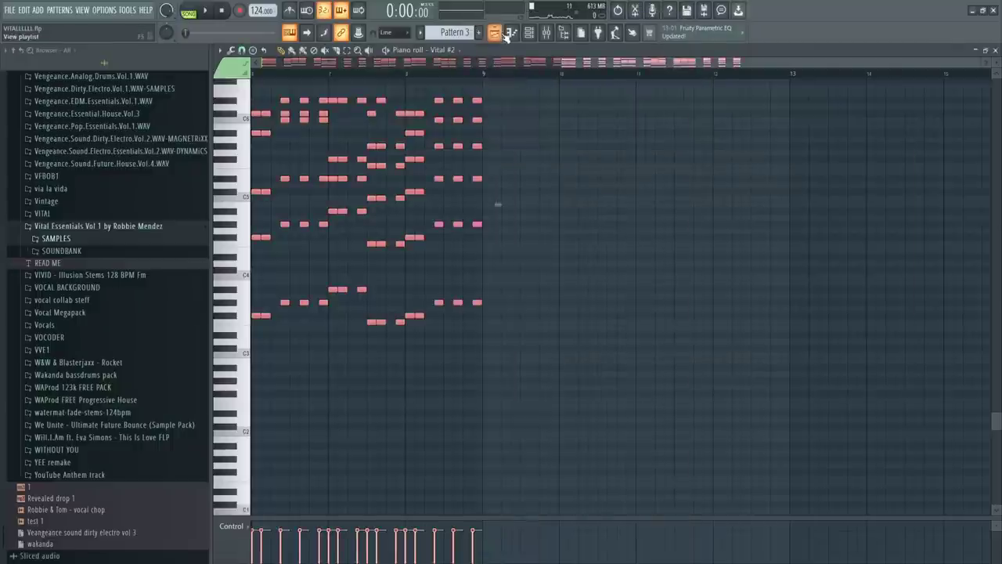
Step: Add a fourth Vital instrument for Pattern 6, open its preset browser and reposition the synth window
{"action": "left_click", "coordinate": [495, 32]}
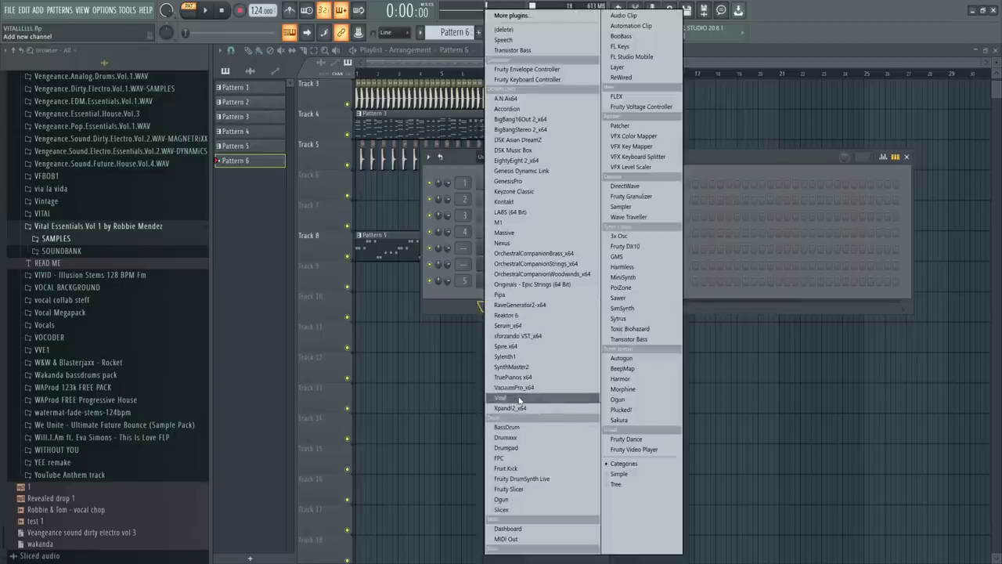
{"action": "left_click", "coordinate": [519, 399]}
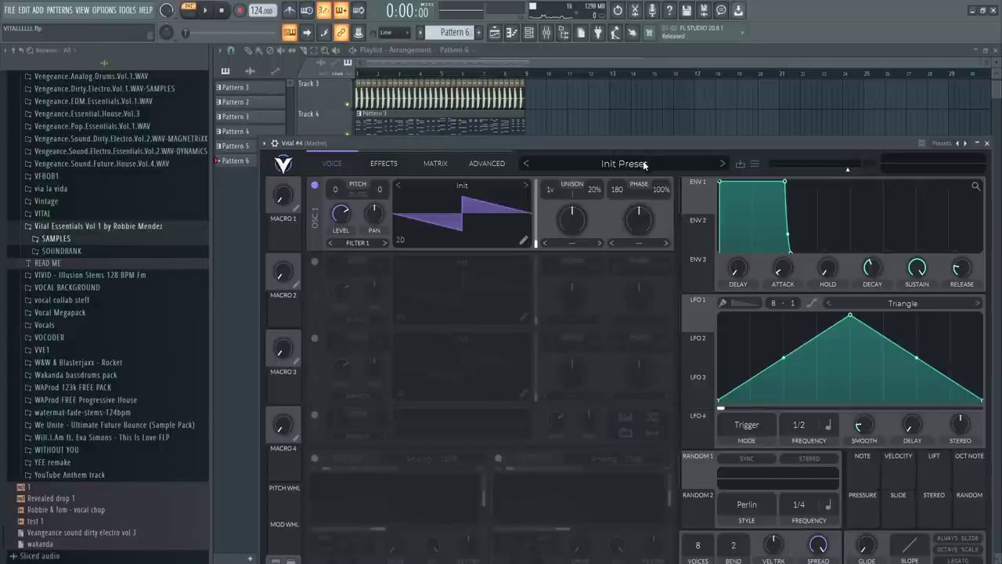
{"action": "left_click", "coordinate": [643, 164]}
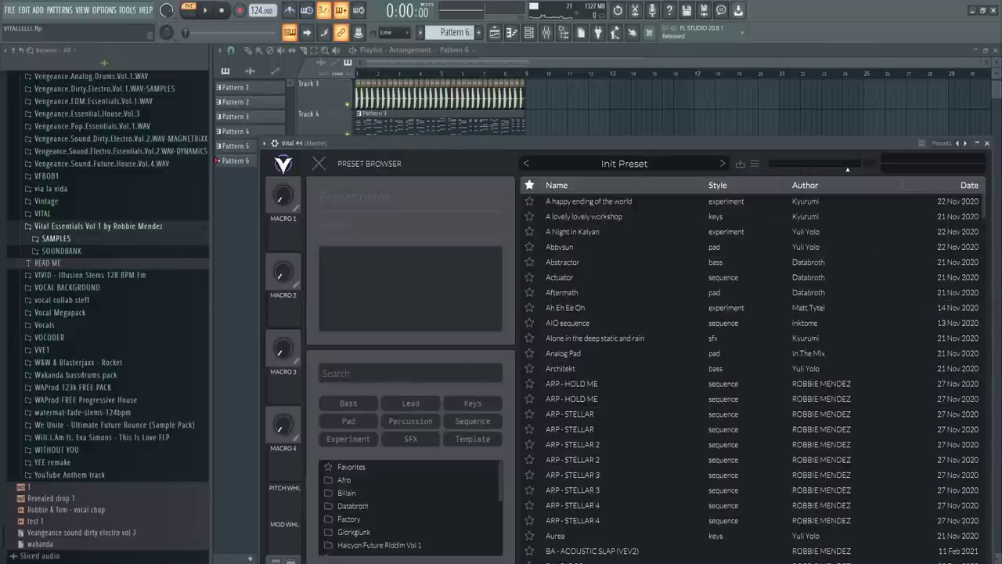
{"action": "left_click_drag", "start_coordinate": [475, 144], "coordinate": [469, 85]}
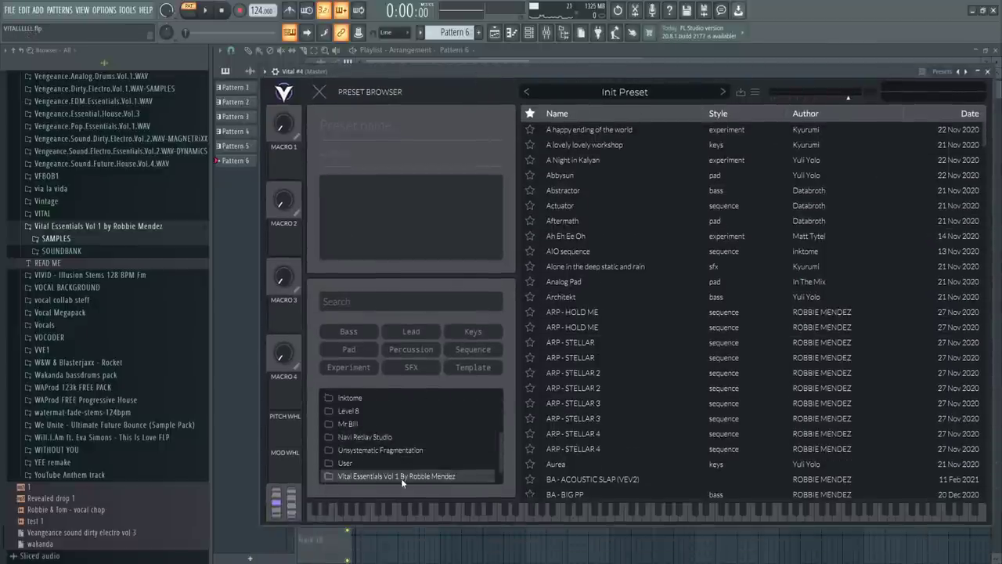
Step: Load the PL - AIR PLUCK 1 preset from the Vital Essentials Vol 1 folder into Vital #4
{"action": "left_click", "coordinate": [401, 477]}
{"action": "scroll", "coordinate": [623, 352], "scroll_direction": "down", "scroll_amount": 5}
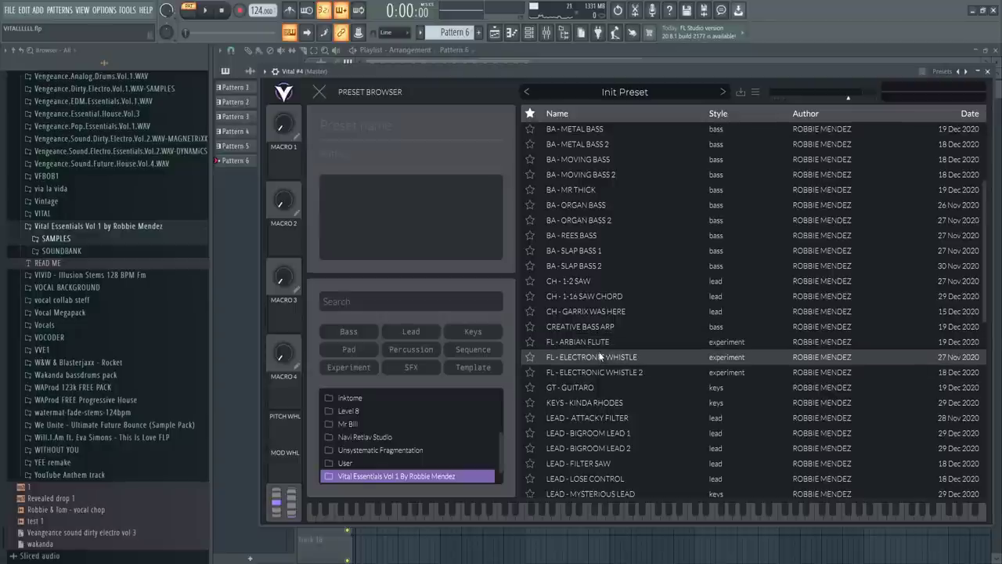
{"action": "scroll", "coordinate": [598, 354], "scroll_direction": "down", "scroll_amount": 10}
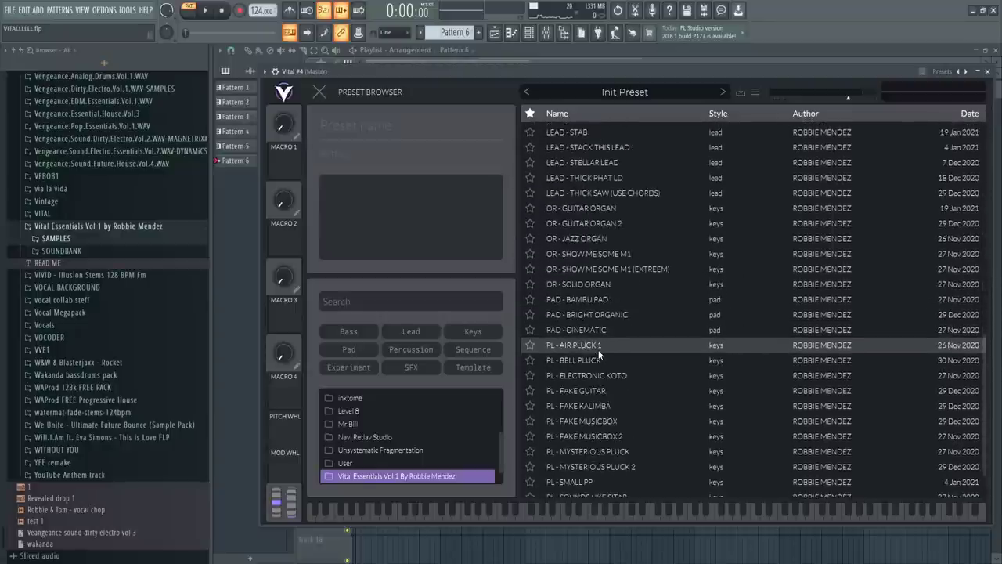
{"action": "scroll", "coordinate": [598, 355], "scroll_direction": "down", "scroll_amount": 3}
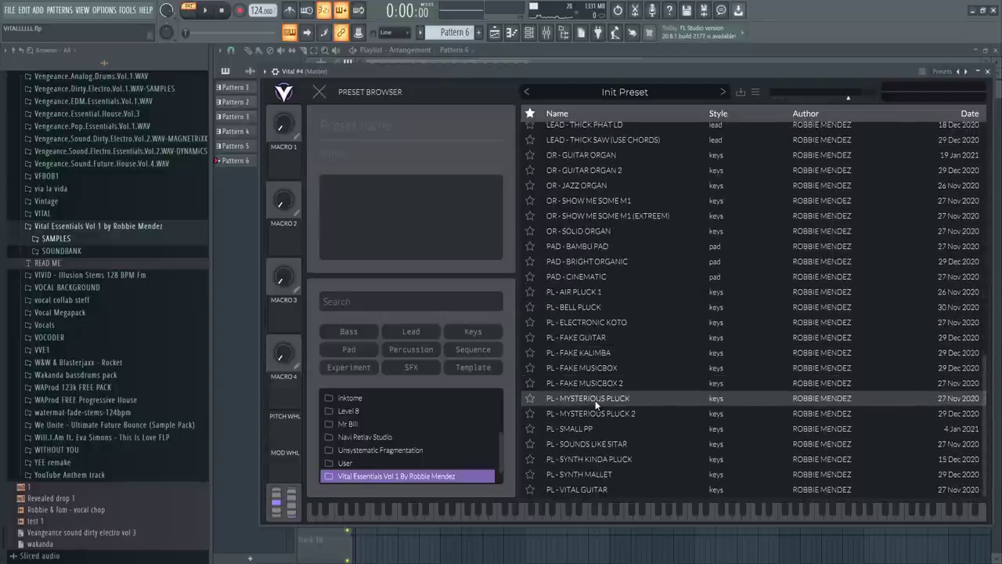
{"action": "left_click", "coordinate": [587, 293]}
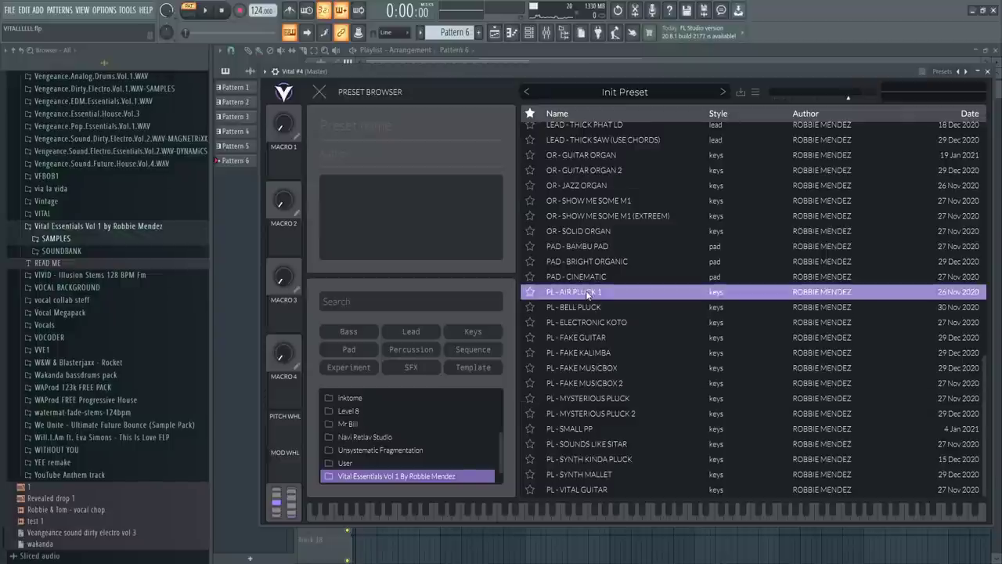
Step: Add a fifth Vital instrument and load the LEAD - ATTACKY FILTER preset from the Vital Essentials Vol 1 folder
{"action": "left_click", "coordinate": [531, 32]}
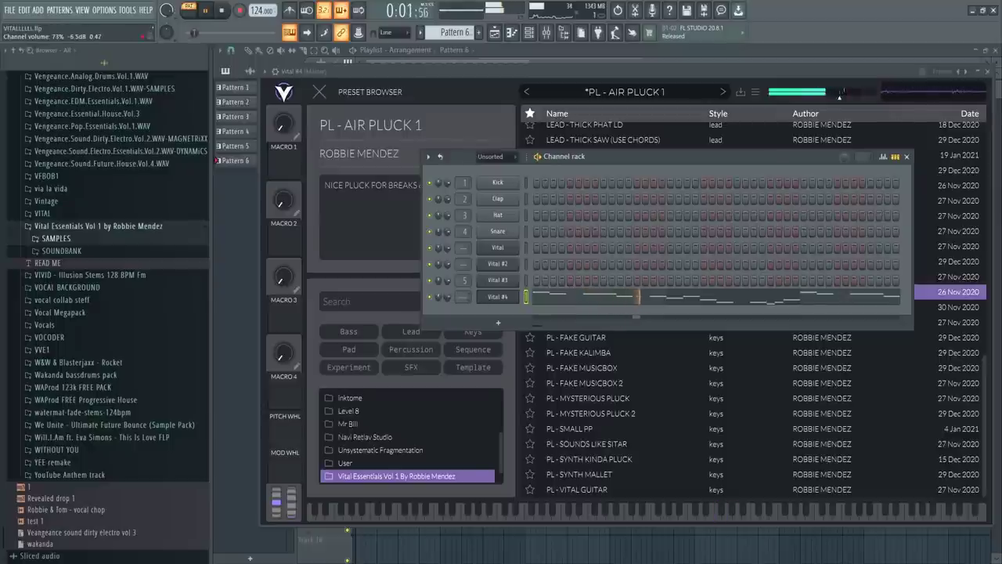
{"action": "left_click", "coordinate": [498, 321]}
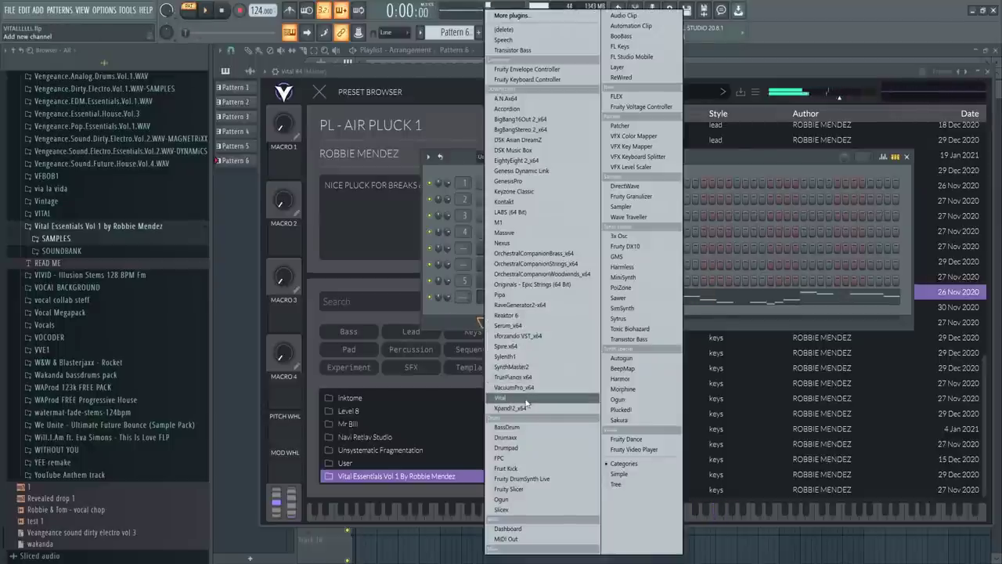
{"action": "left_click", "coordinate": [527, 401]}
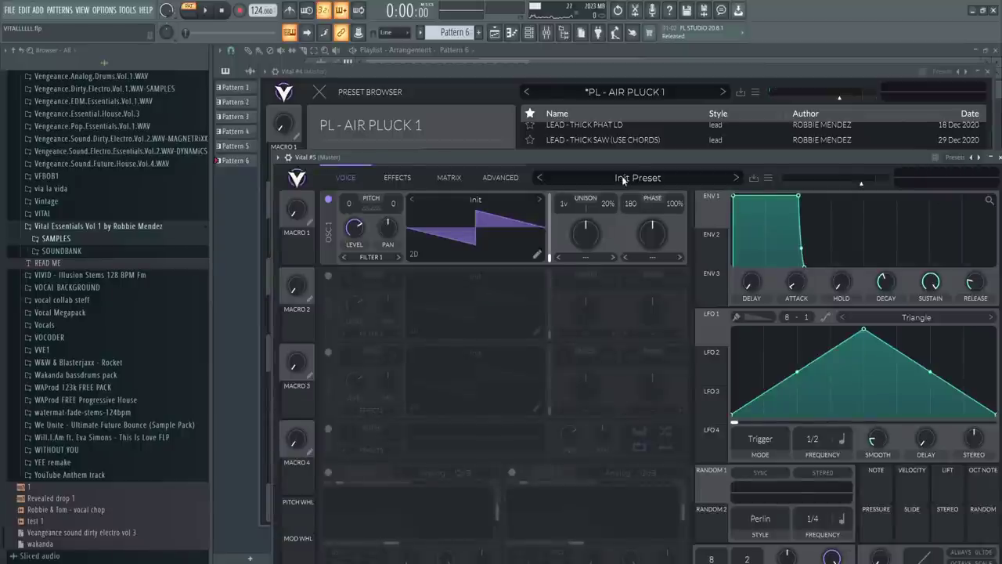
{"action": "left_click", "coordinate": [622, 179]}
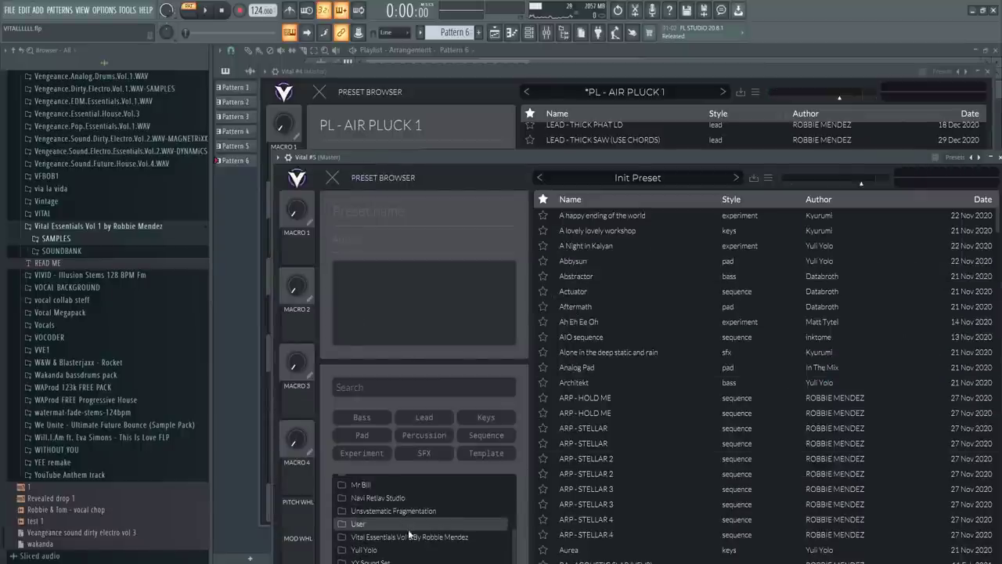
{"action": "left_click", "coordinate": [408, 536]}
{"action": "scroll", "coordinate": [624, 467], "scroll_direction": "down", "scroll_amount": 3}
{"action": "left_click", "coordinate": [616, 454]}
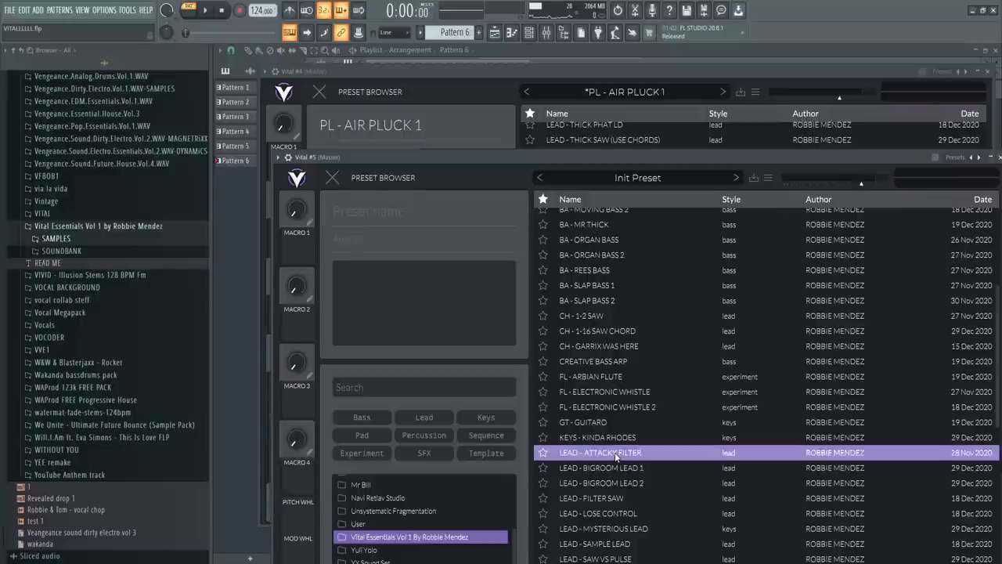
Step: Add a sixth Vital instrument, audition LEAD - SAW VS PULSE, and load the LEAD - STACK THIS LEAD preset
{"action": "left_click", "coordinate": [529, 32]}
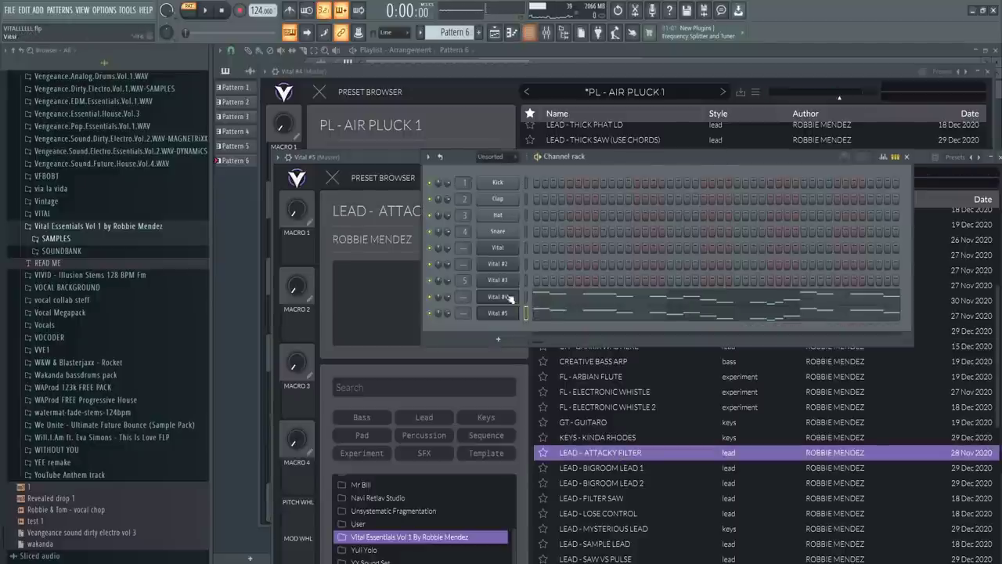
{"action": "left_click", "coordinate": [497, 341]}
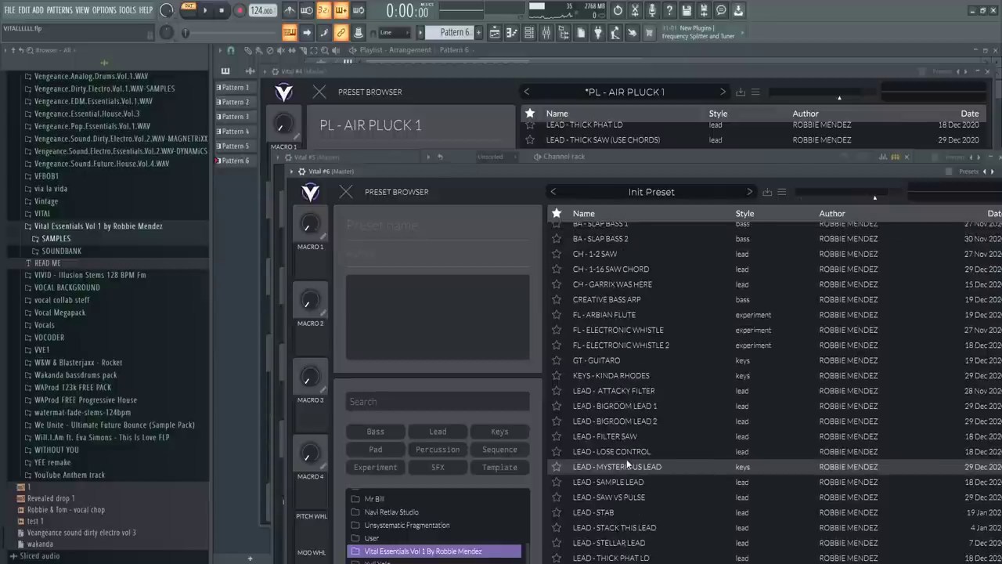
{"action": "scroll", "coordinate": [626, 459], "scroll_direction": "down", "scroll_amount": 3}
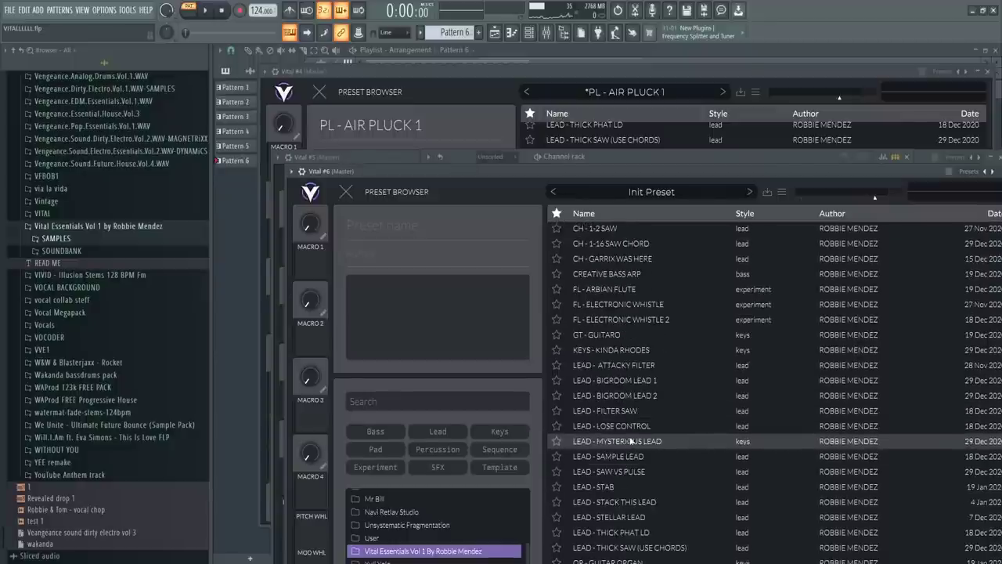
{"action": "left_click", "coordinate": [627, 471]}
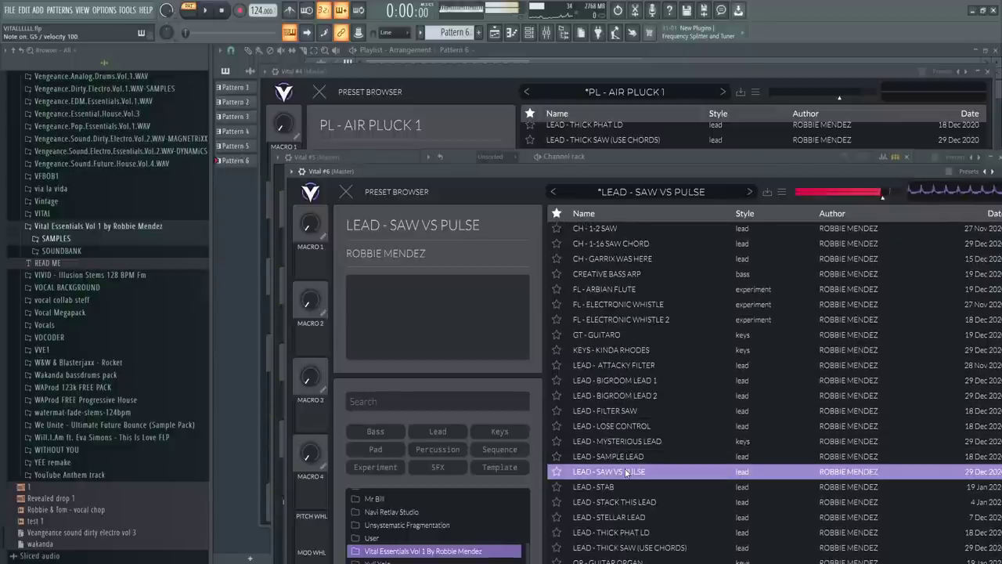
{"action": "left_click", "coordinate": [627, 503]}
Step: Copy the melody notes to the Vital #6 channel and open its piano roll during playback
{"action": "left_click", "coordinate": [529, 32]}
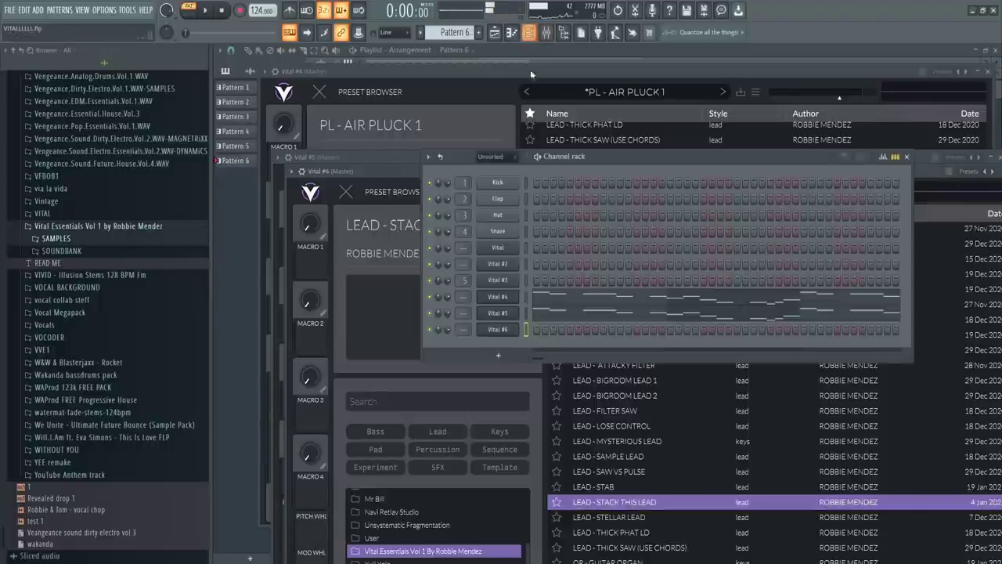
{"action": "key", "text": "space"}
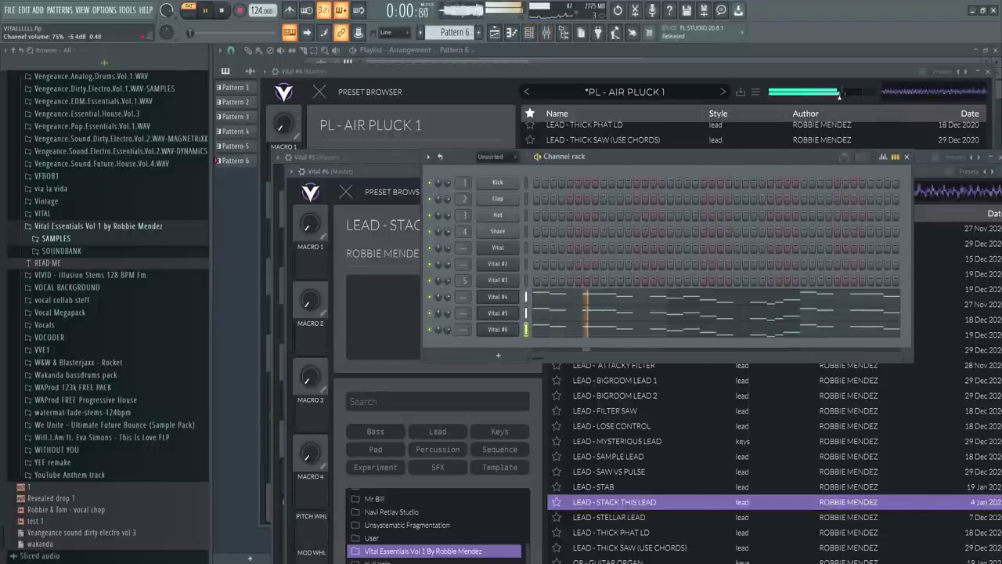
{"action": "left_click", "coordinate": [554, 333]}
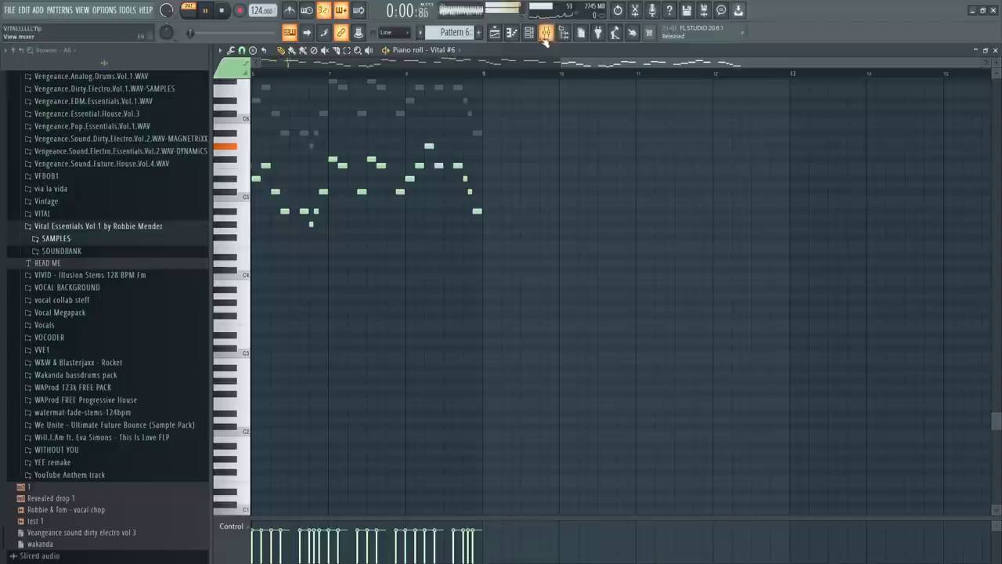
Step: Transpose all of Vital #6's notes up one octave in the piano roll
{"action": "left_click", "coordinate": [545, 36]}
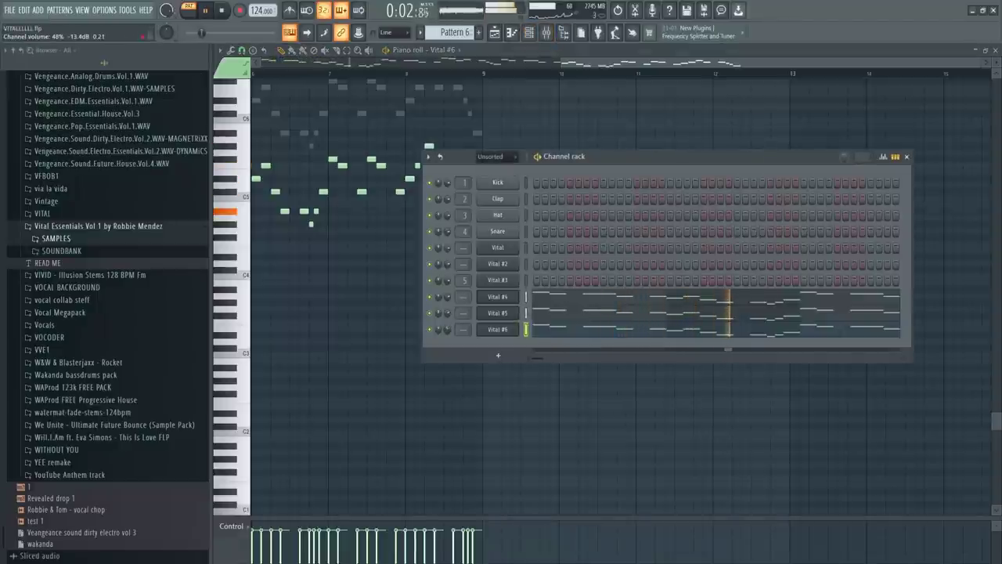
{"action": "left_click", "coordinate": [557, 331]}
{"action": "left_click", "coordinate": [556, 331]}
{"action": "key", "text": "ctrl+Up"}
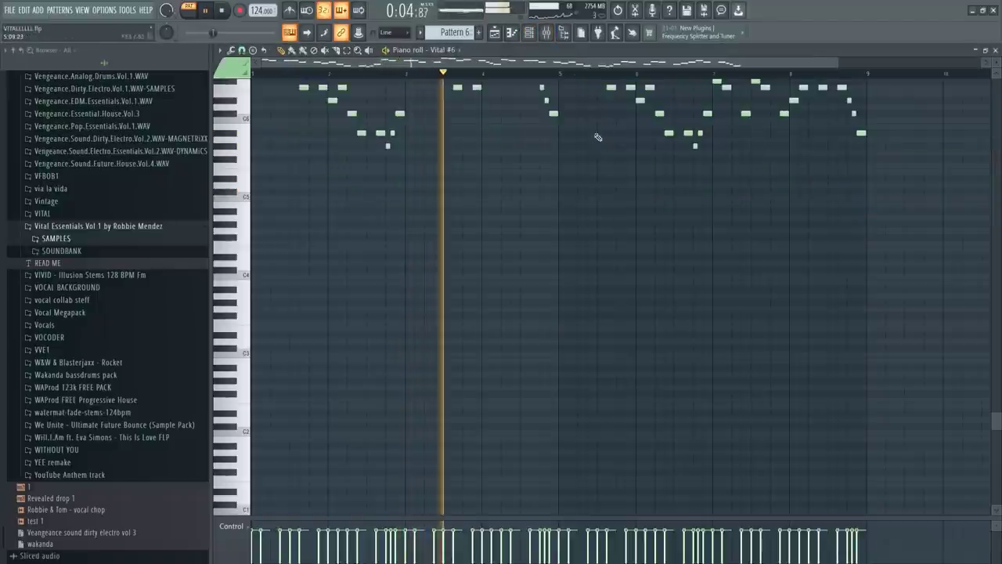
Step: Open the Vital #6 synth, reposition its window, and set Envelope 1's release to about 0.273 seconds during playback
{"action": "key", "text": "F6"}
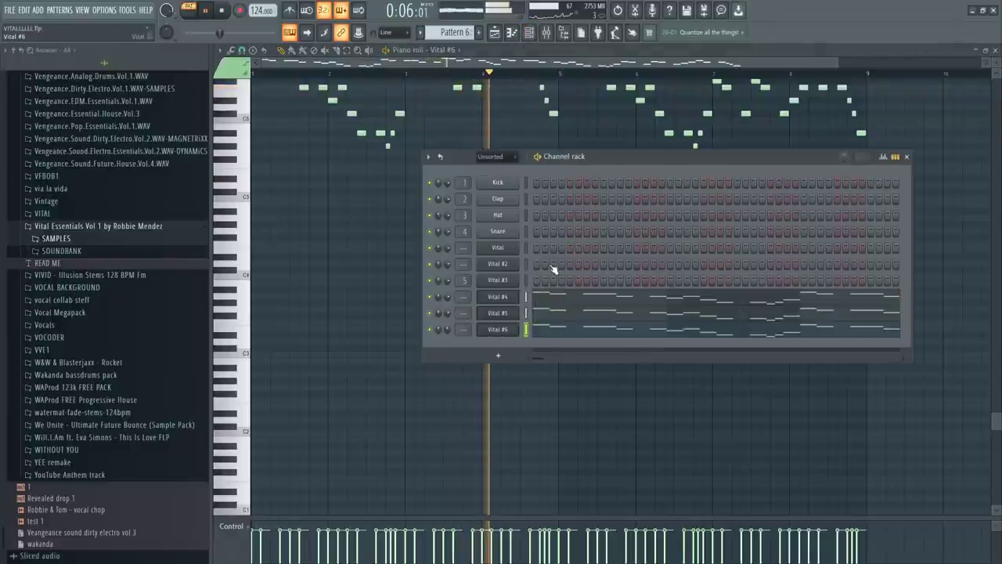
{"action": "key", "text": "space"}
{"action": "left_click_drag", "start_coordinate": [523, 172], "coordinate": [515, 127]}
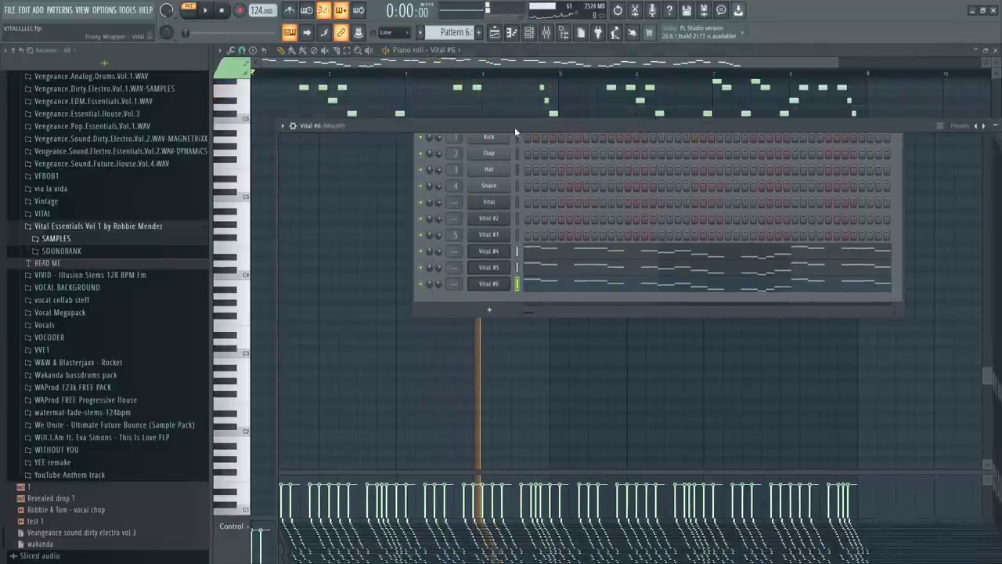
{"action": "left_click_drag", "start_coordinate": [709, 125], "coordinate": [642, 129]}
{"action": "key", "text": "space"}
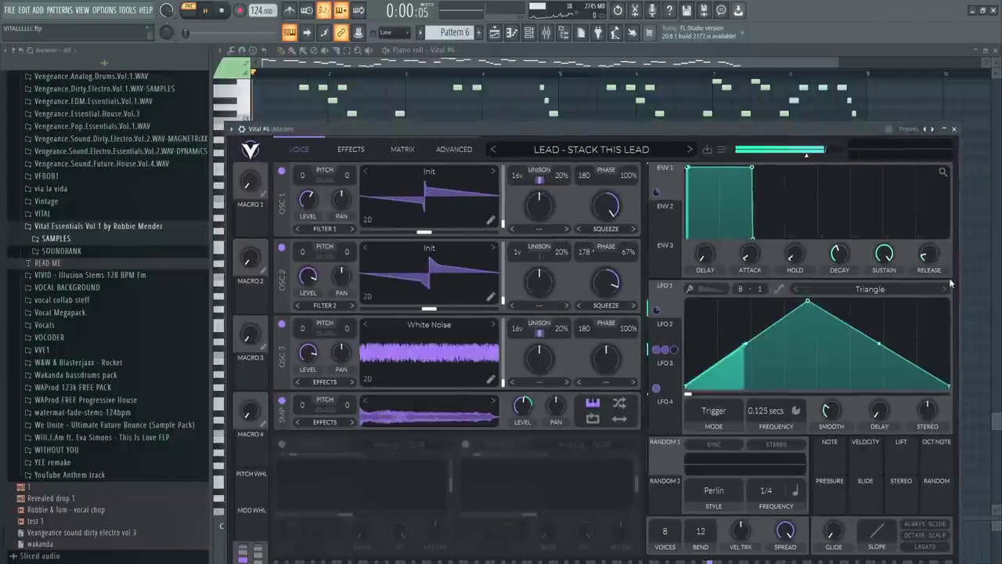
{"action": "mouse_move", "coordinate": [930, 254]}
{"action": "left_mouse_down"}
{"action": "mouse_move", "coordinate": [933, 227]}
{"action": "mouse_move", "coordinate": [930, 260]}
{"action": "left_mouse_up"}
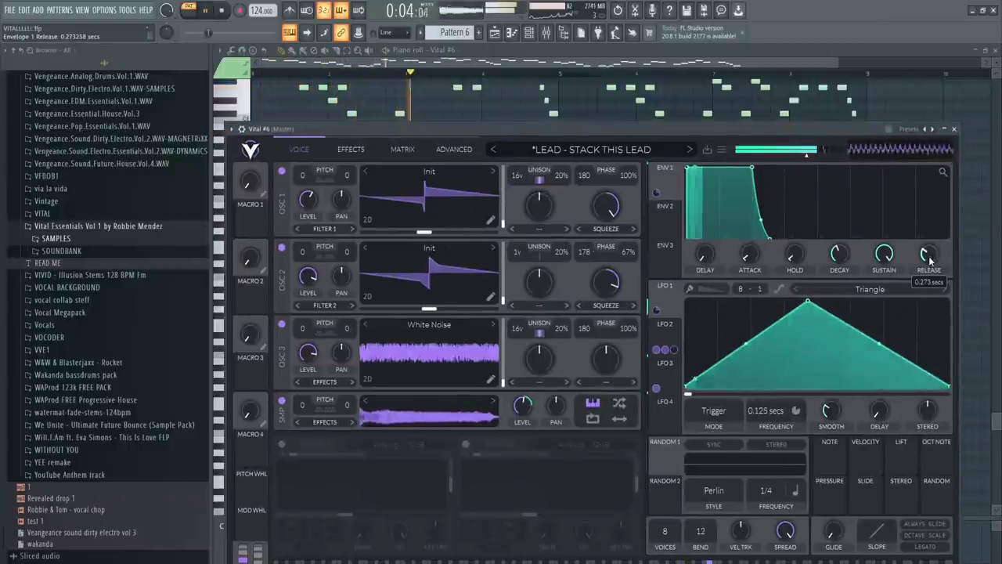
Step: Place the Pattern 6 clip at the start of Track 7 in the playlist and play the arrangement
{"action": "left_click", "coordinate": [529, 32]}
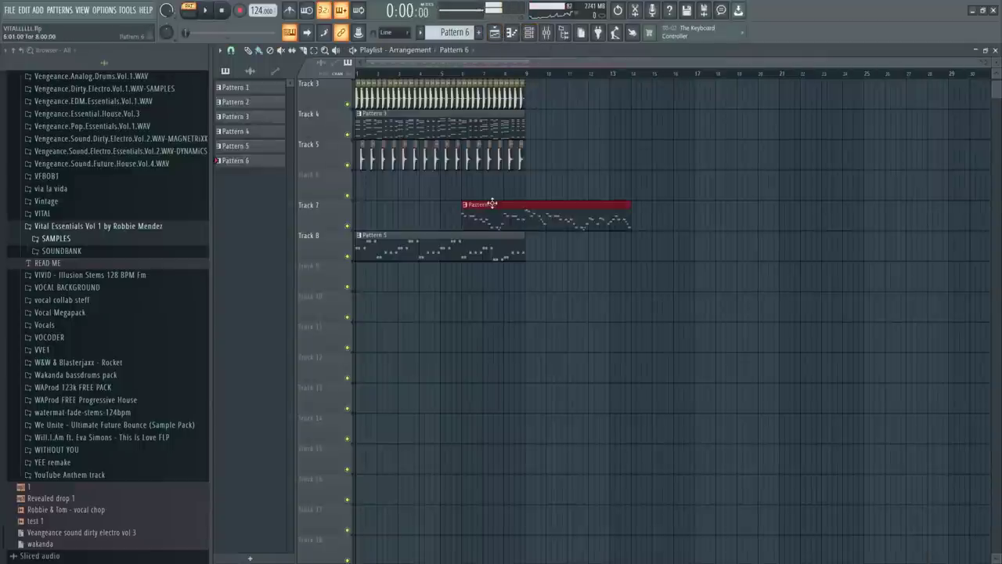
{"action": "left_click_drag", "start_coordinate": [491, 204], "coordinate": [389, 204]}
{"action": "key", "text": "space"}
{"action": "left_click", "coordinate": [640, 213]}
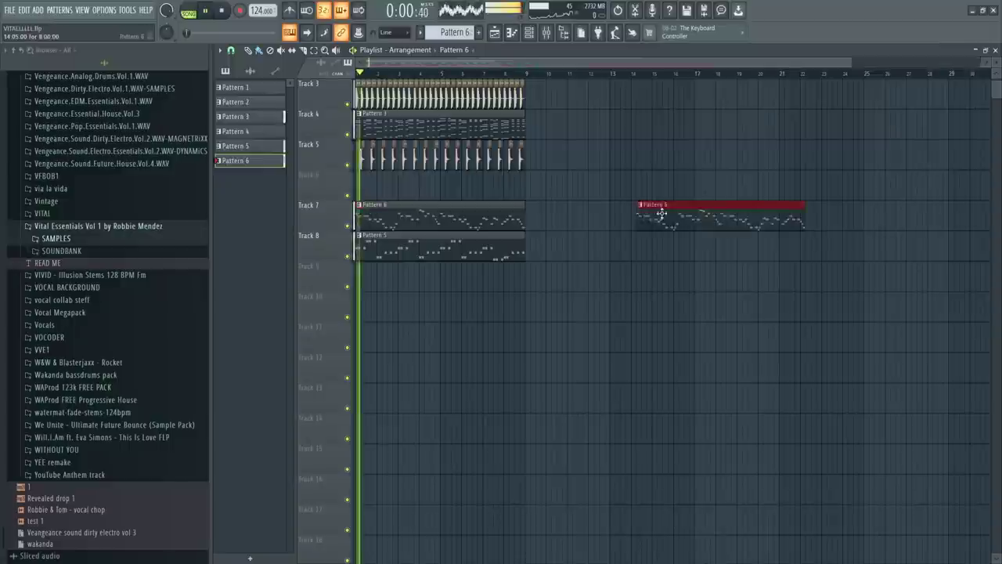
{"action": "right_click", "coordinate": [722, 212]}
{"action": "left_click", "coordinate": [582, 190]}
{"action": "right_click", "coordinate": [624, 194]}
Step: Move the Pattern 3 clip to Track 6, insert a track above it, and place the Pattern 6 clip on the new track
{"action": "left_click_drag", "start_coordinate": [376, 115], "coordinate": [377, 173]}
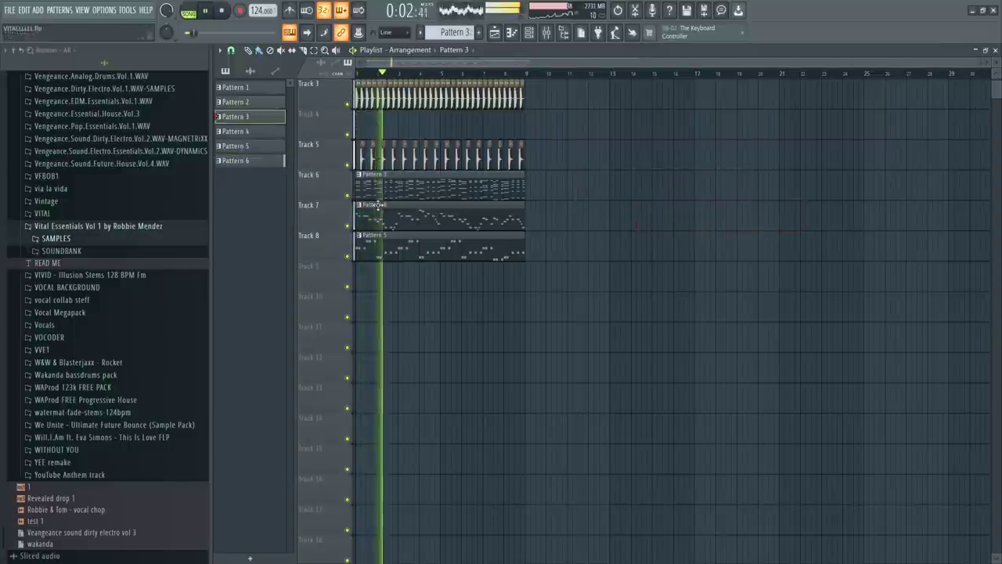
{"action": "left_click", "coordinate": [377, 205]}
{"action": "right_click", "coordinate": [327, 172]}
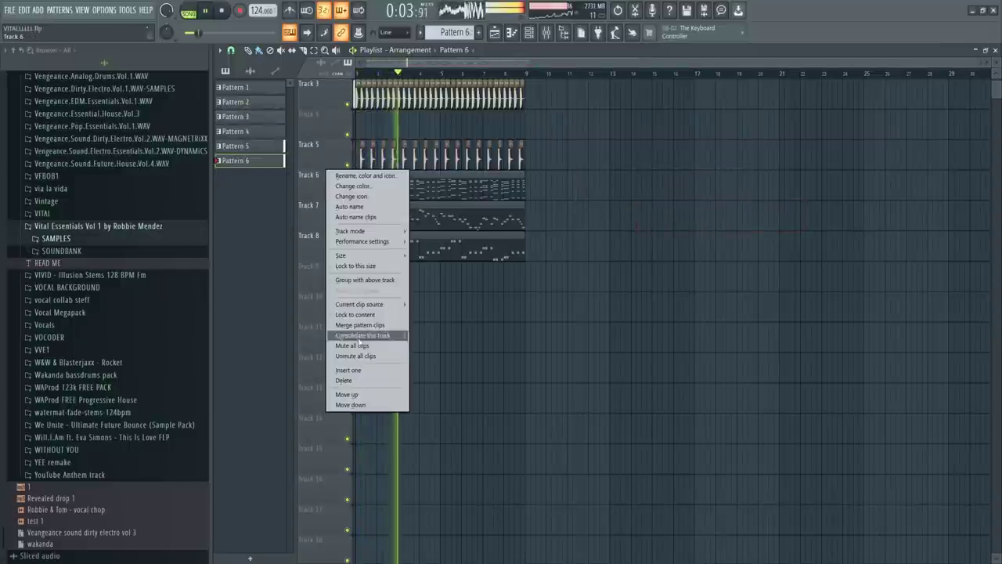
{"action": "left_click", "coordinate": [361, 373]}
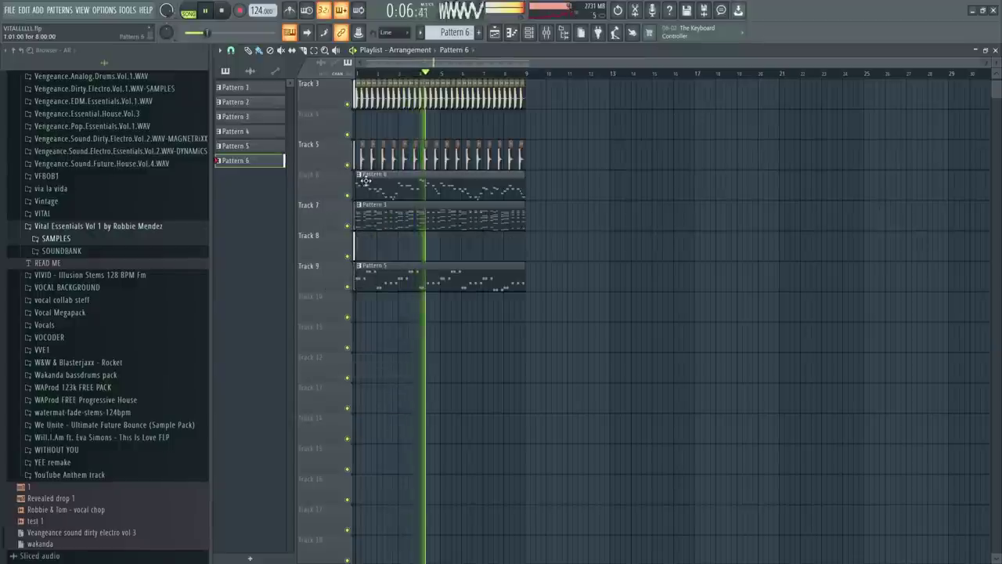
{"action": "right_click", "coordinate": [619, 191]}
{"action": "left_click", "coordinate": [575, 179]}
{"action": "right_click", "coordinate": [627, 184]}
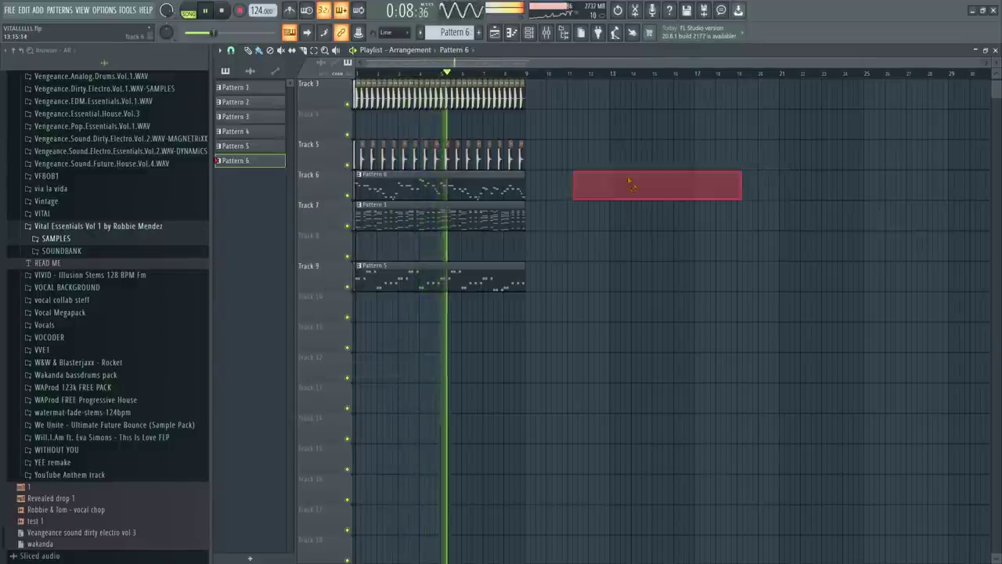
{"action": "left_click", "coordinate": [569, 162]}
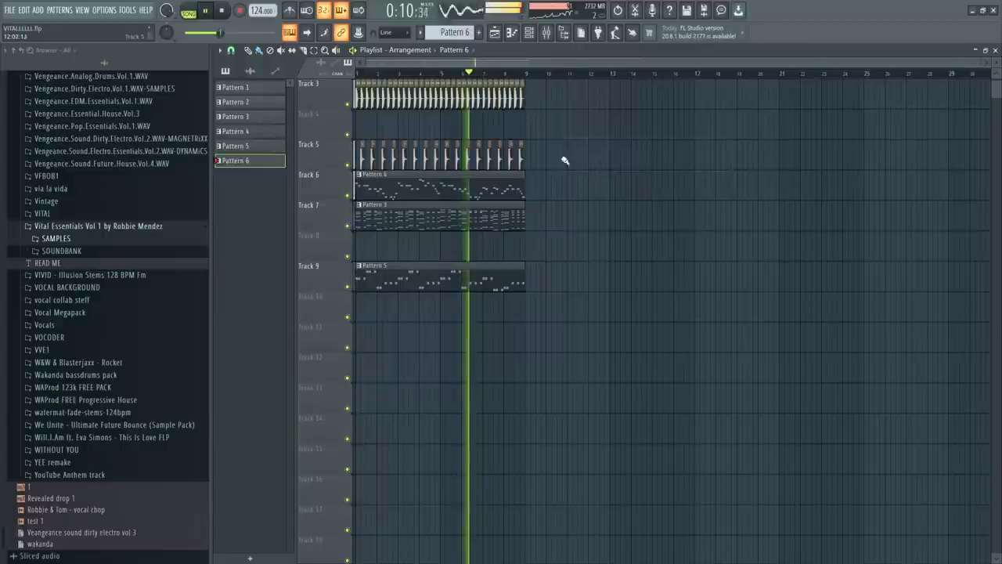
{"action": "scroll", "coordinate": [485, 113], "scroll_direction": "up", "scroll_amount": 3}
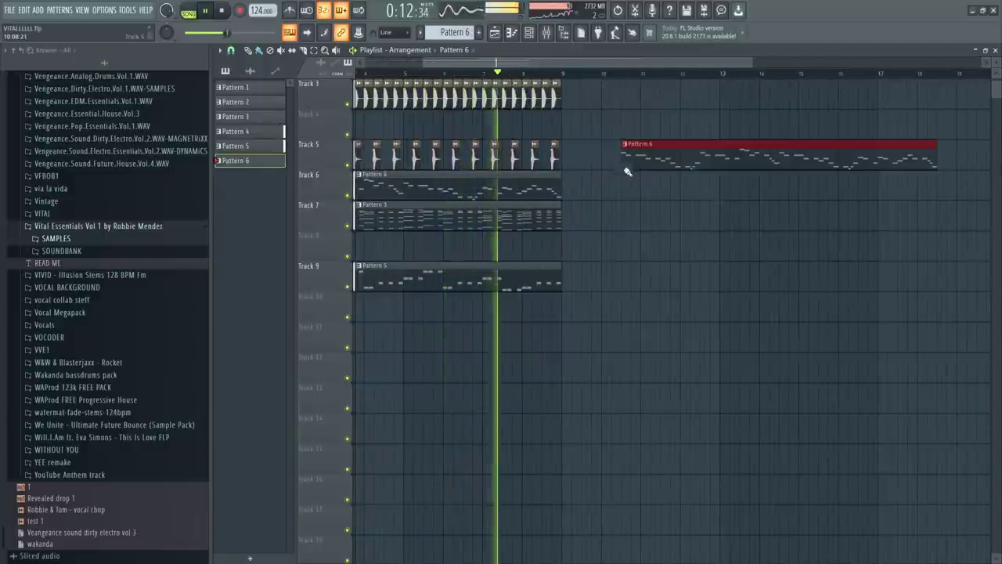
Step: Restart playback and inspect the melody notes of Pattern 6 and the chord notes of Pattern 3 in the piano roll
{"action": "key", "text": "space"}
{"action": "key", "text": "space"}
{"action": "left_click", "coordinate": [537, 34]}
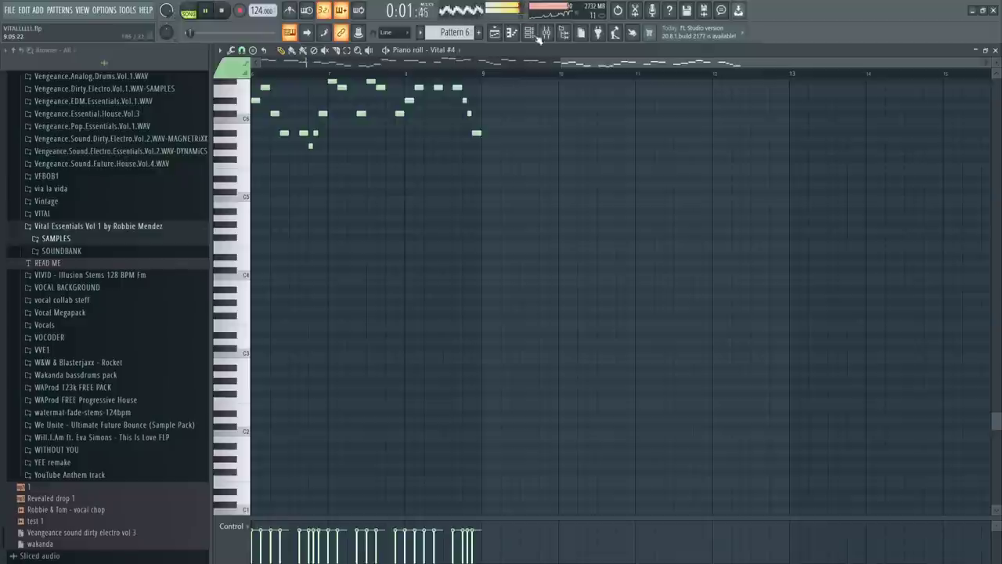
{"action": "left_click", "coordinate": [530, 33]}
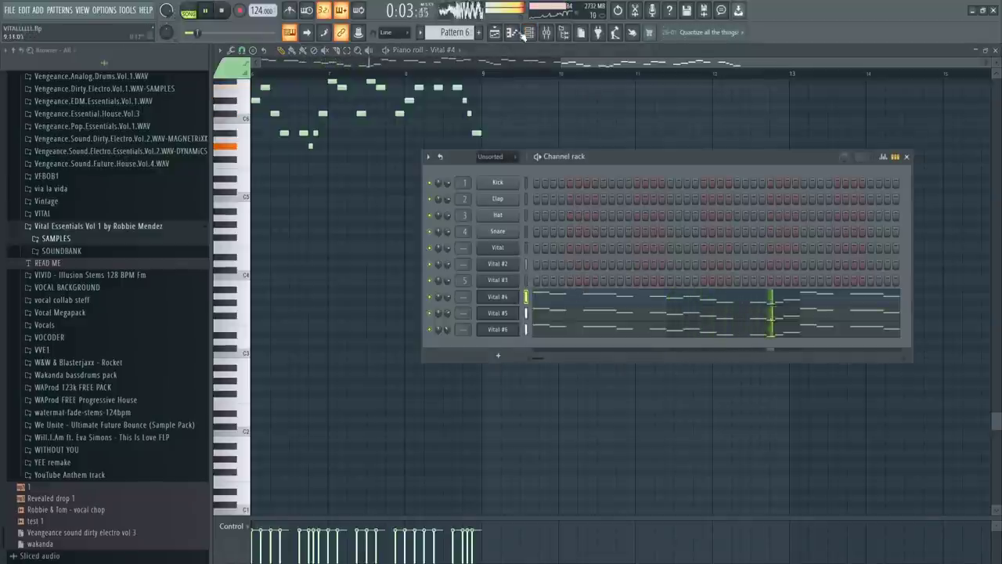
{"action": "left_click", "coordinate": [494, 32]}
{"action": "double_click", "coordinate": [461, 217]}
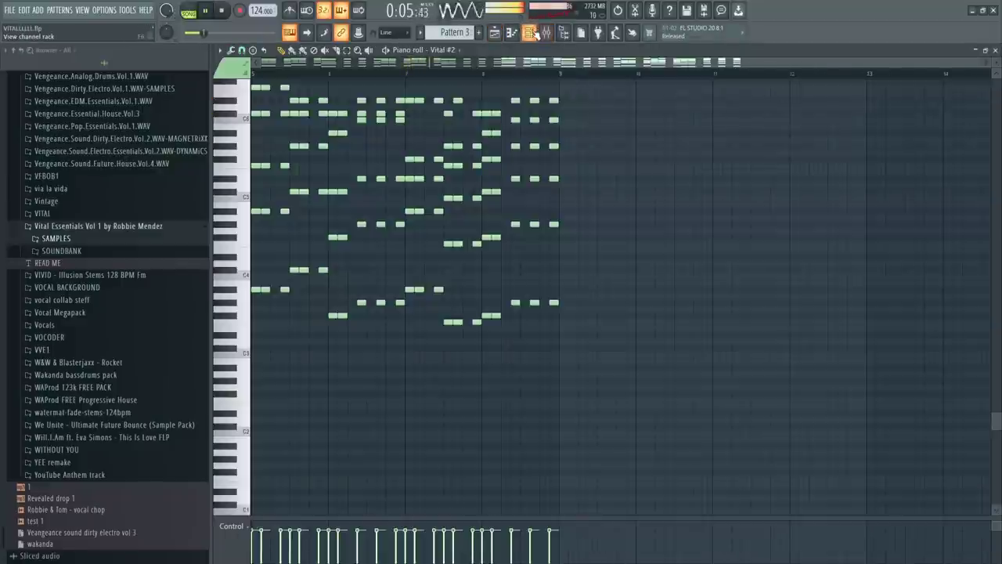
{"action": "left_click", "coordinate": [530, 33]}
{"action": "left_click", "coordinate": [494, 33]}
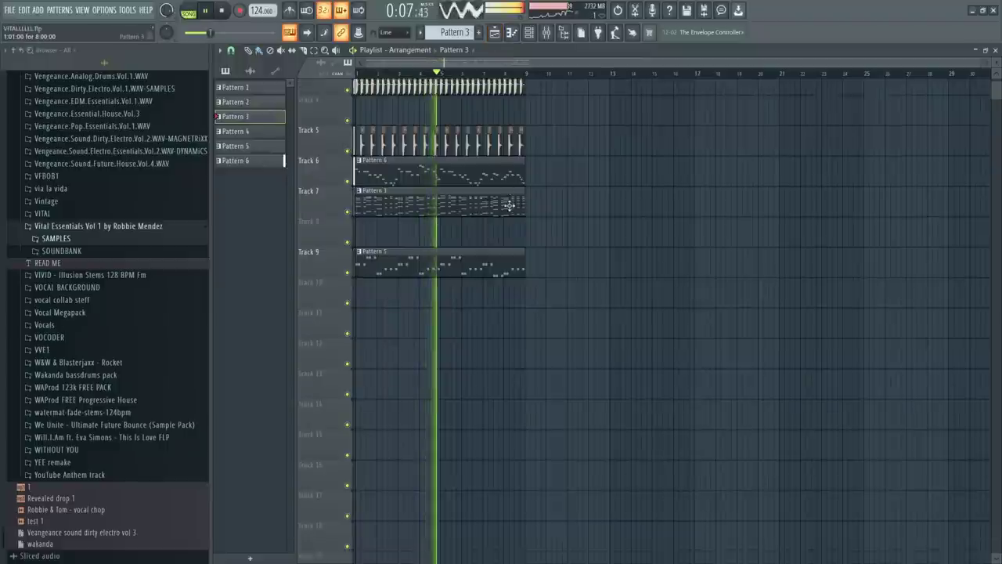
Step: Move the Pattern 4 clip on Track 1 away from the arrangement to around bar 16 and replay from about bar 6
{"action": "left_click_drag", "start_coordinate": [510, 88], "coordinate": [707, 87]}
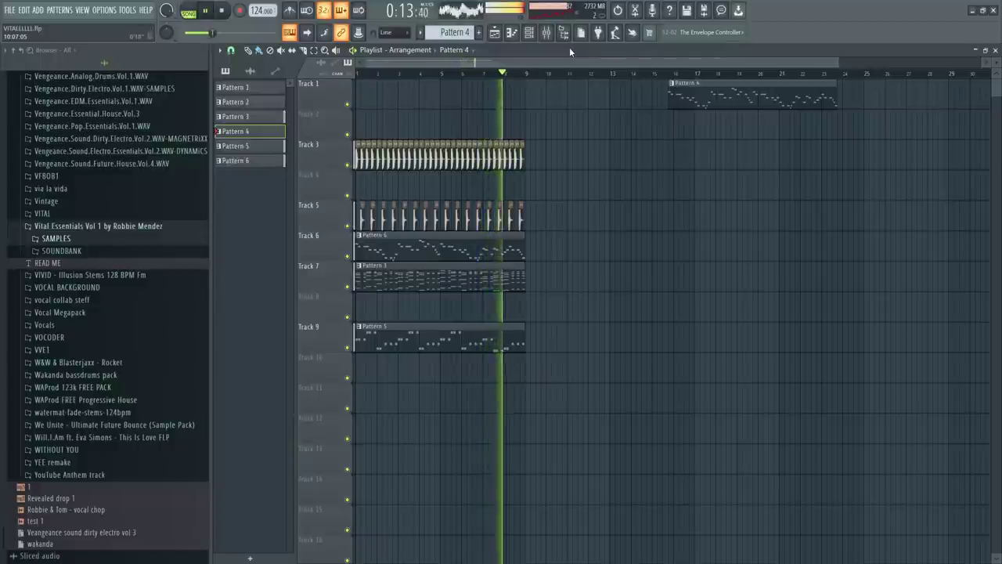
{"action": "left_click", "coordinate": [472, 77]}
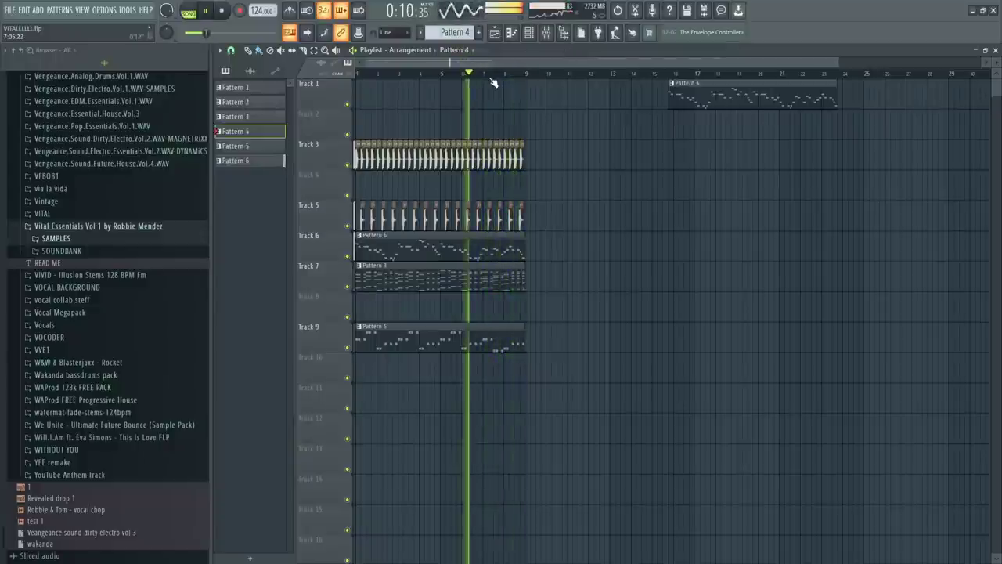
Step: Open Pattern 5 in the piano roll and lower Vital #3's three bass notes at the start of bar 7 to D#4
{"action": "scroll", "coordinate": [492, 80], "scroll_direction": "up", "scroll_amount": 4}
{"action": "double_click", "coordinate": [489, 347]}
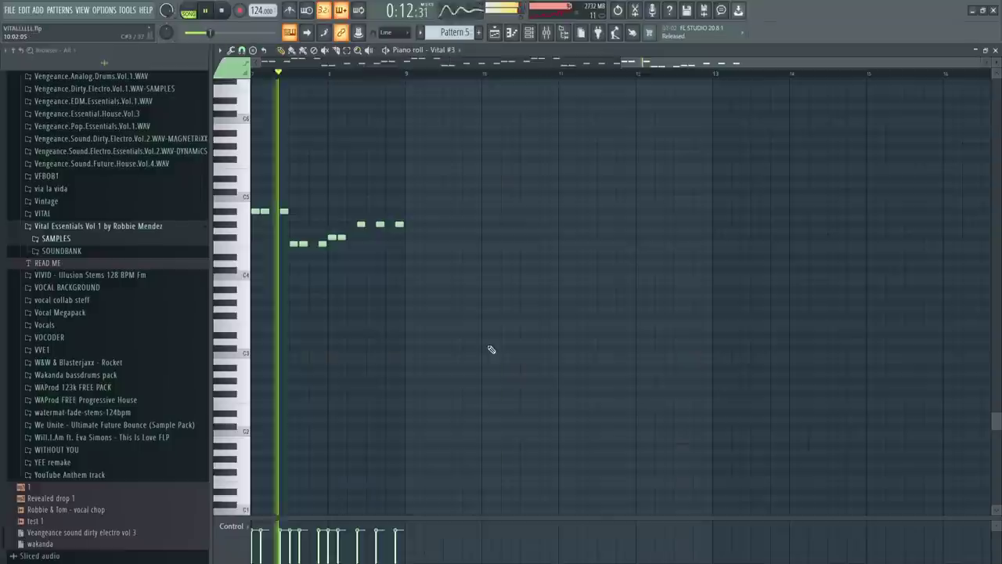
{"action": "key", "text": "space"}
{"action": "left_click_drag", "start_coordinate": [623, 212], "coordinate": [623, 258]}
{"action": "scroll", "coordinate": [626, 266], "scroll_direction": "up", "scroll_amount": 2}
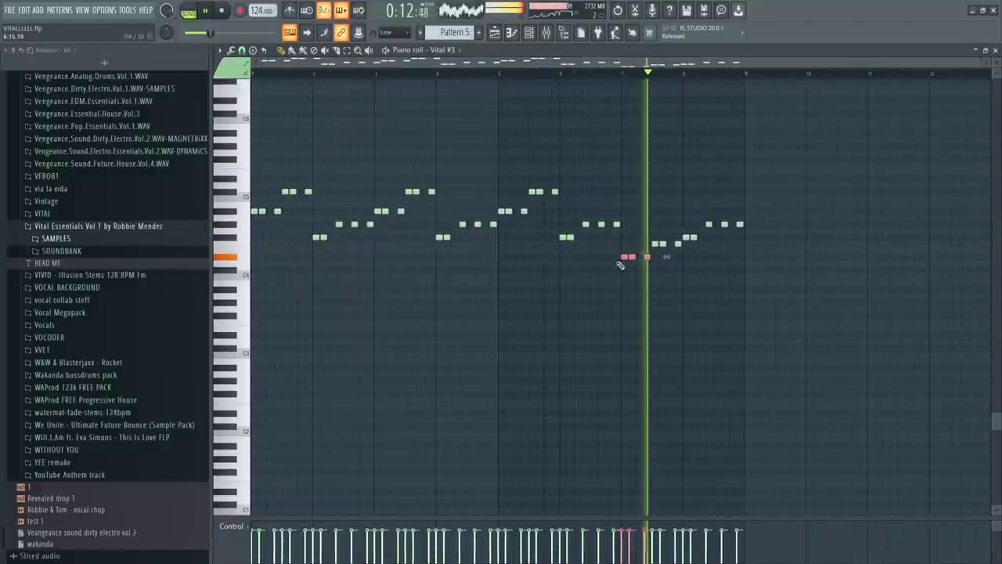
Step: Delete the four kick clips in bar 8 on Track 3 of the playlist and replay the ending
{"action": "key", "text": "F5"}
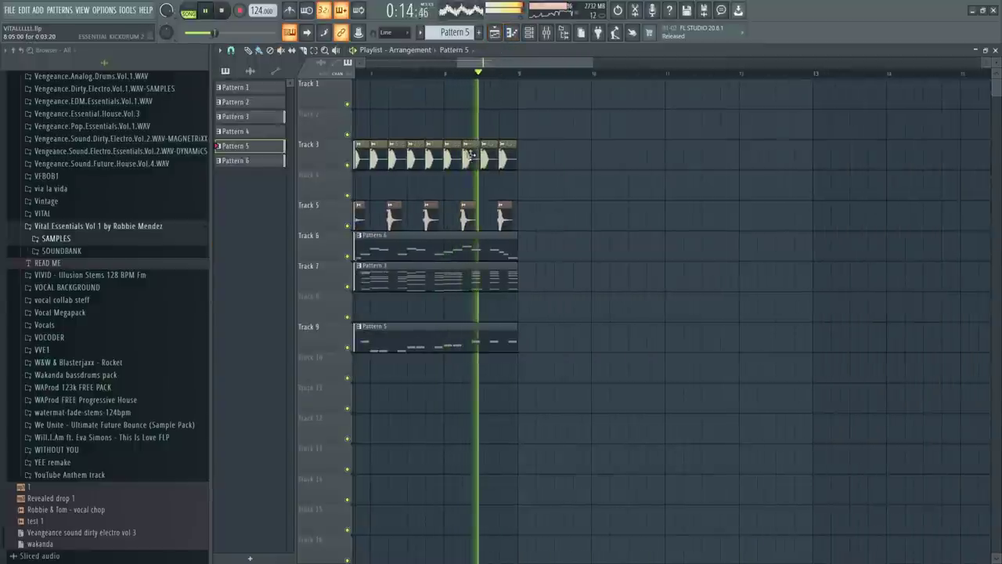
{"action": "scroll", "coordinate": [539, 184], "scroll_direction": "down", "scroll_amount": 3}
{"action": "scroll", "coordinate": [454, 267], "scroll_direction": "up", "scroll_amount": 4}
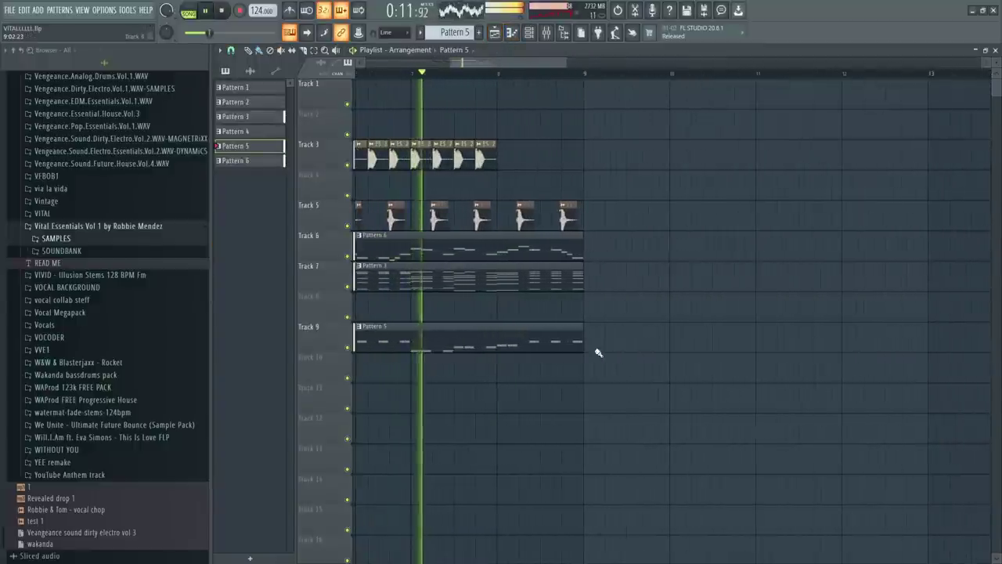
{"action": "scroll", "coordinate": [572, 337], "scroll_direction": "down", "scroll_amount": 1, "text": "ctrl"}
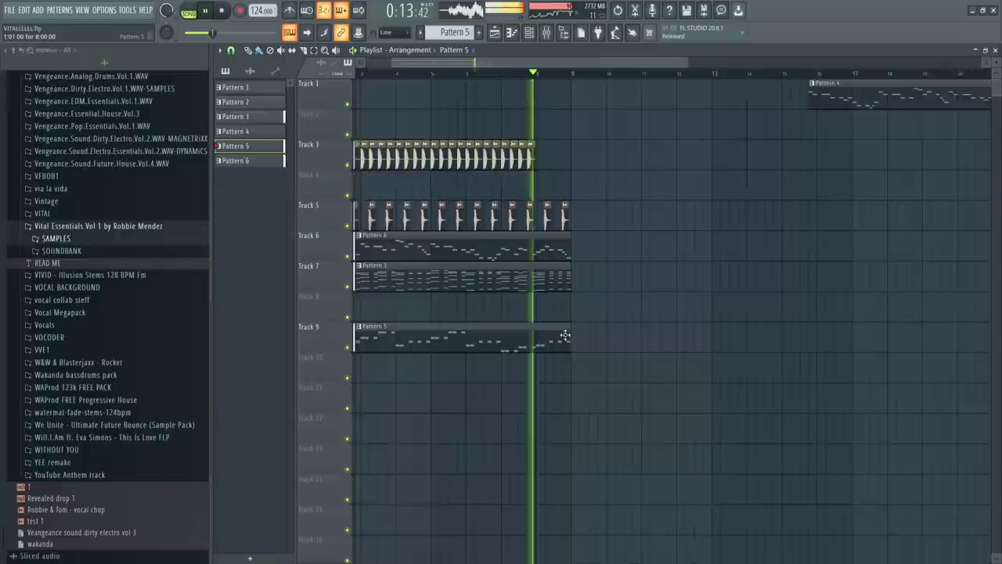
{"action": "scroll", "coordinate": [540, 204], "scroll_direction": "down", "scroll_amount": 1, "text": "ctrl"}
{"action": "left_click", "coordinate": [570, 207]}
{"action": "right_click", "coordinate": [569, 208]}
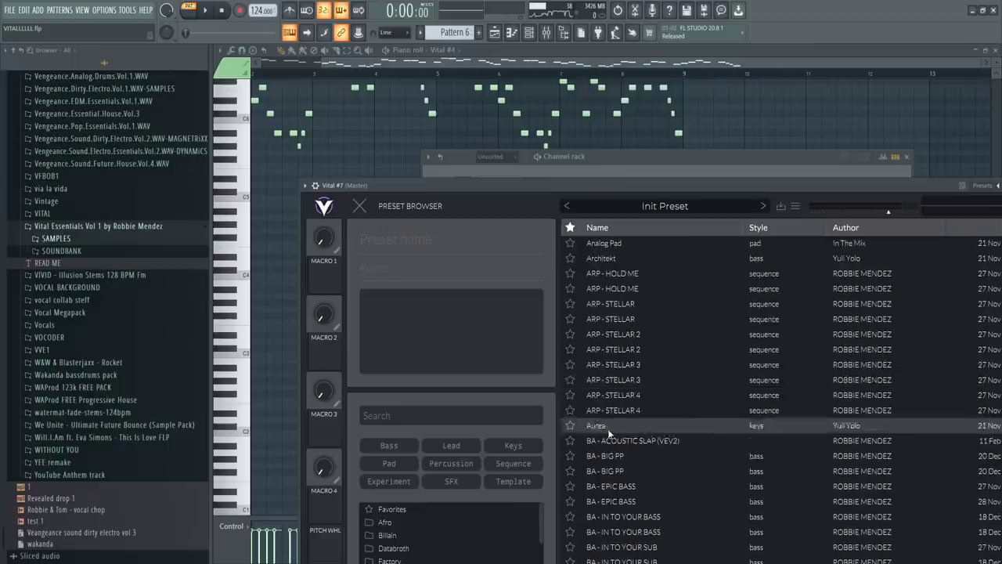
Step: Load the PL - MYSTERIOUS PLUCK preset from the Vital Essentials Vol 1 folder into Vital #7 and audition a note
{"action": "left_click_drag", "start_coordinate": [526, 150], "coordinate": [521, 97]}
{"action": "scroll", "coordinate": [619, 333], "scroll_direction": "down", "scroll_amount": 10}
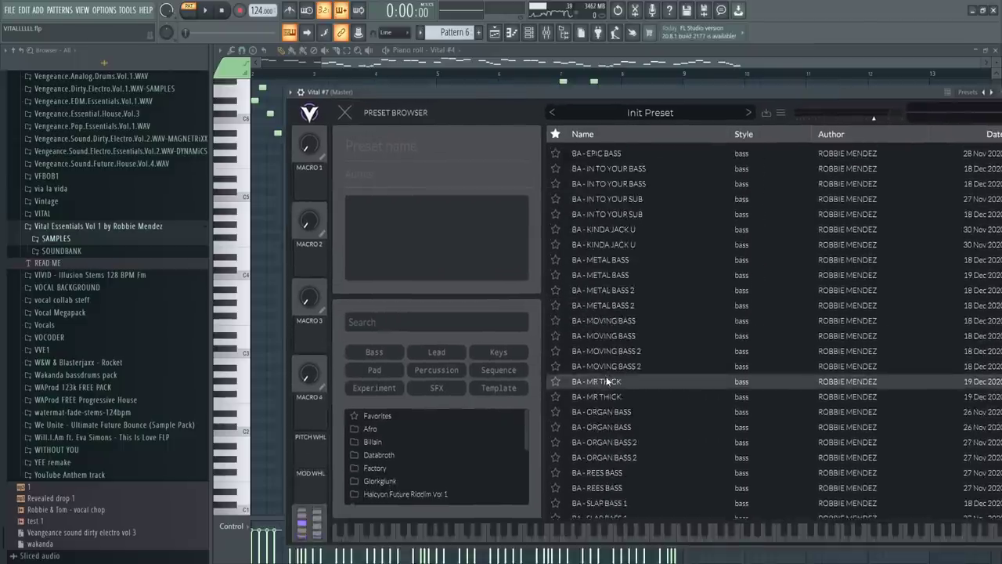
{"action": "scroll", "coordinate": [422, 493], "scroll_direction": "down", "scroll_amount": 3}
{"action": "left_click", "coordinate": [423, 496]}
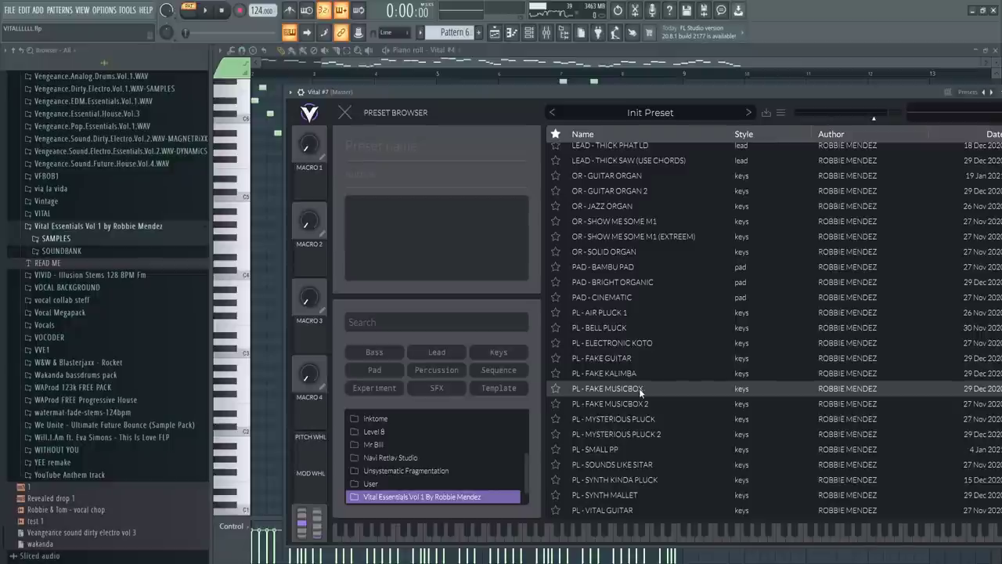
{"action": "left_click", "coordinate": [642, 419]}
{"action": "key", "text": "n"}
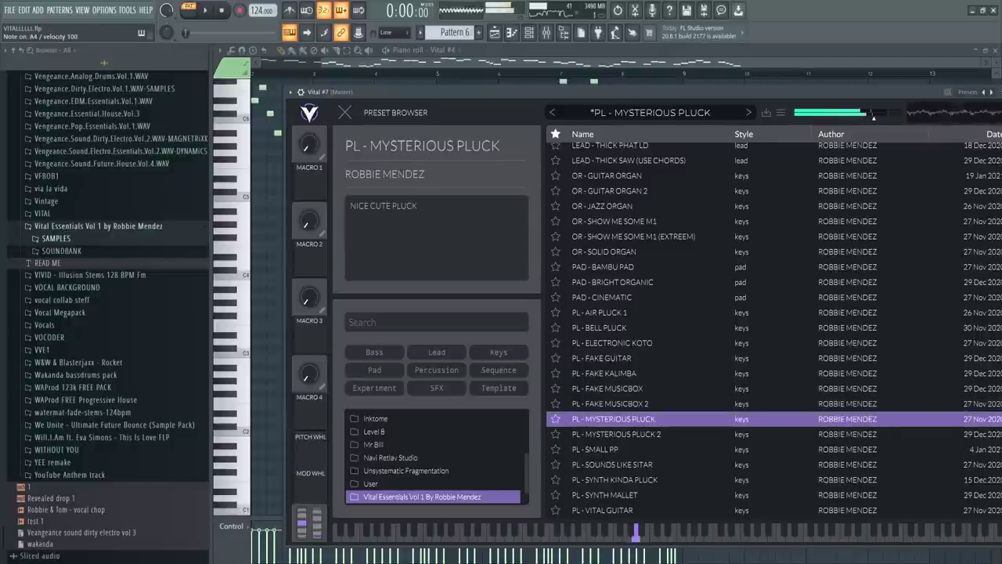
Step: Paste the melody notes into the Vital #7 channel of Pattern 6 and open its piano roll
{"action": "left_click", "coordinate": [529, 33]}
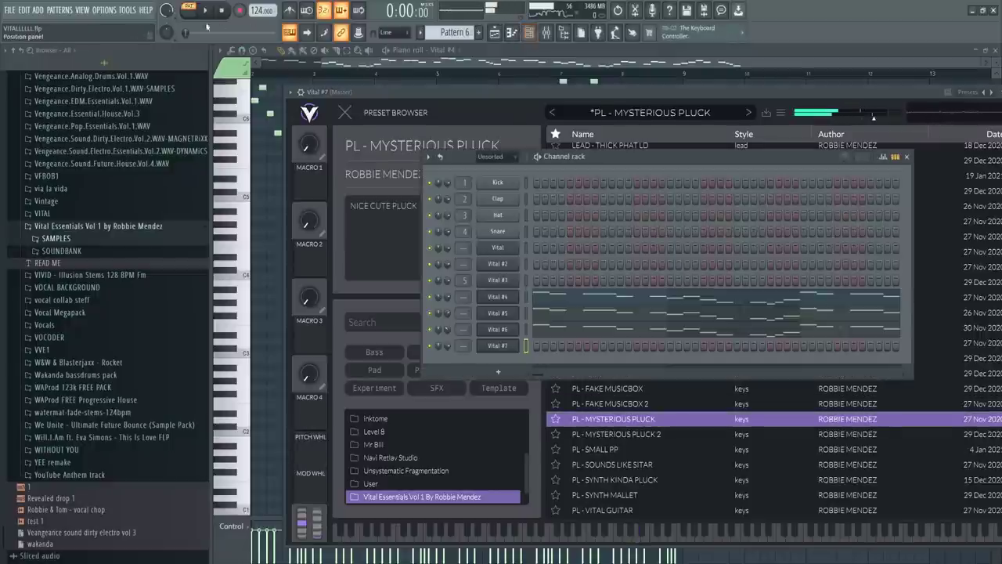
{"action": "left_click", "coordinate": [525, 346]}
{"action": "key", "text": "ctrl+v"}
{"action": "left_click", "coordinate": [555, 348]}
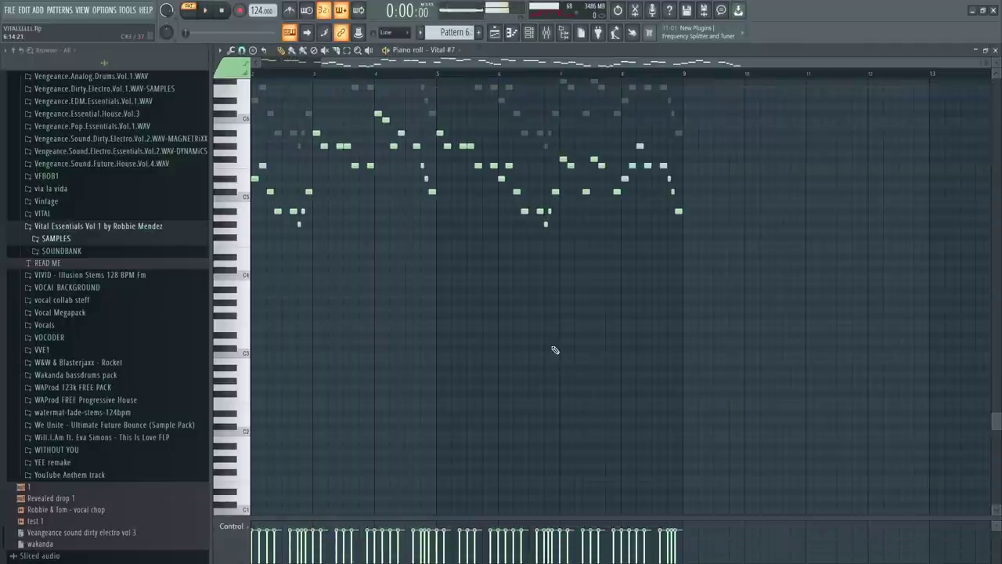
Step: Play the arrangement, set the Vital #7 channel volume to about 64%, and return to the playlist
{"action": "left_click", "coordinate": [493, 35]}
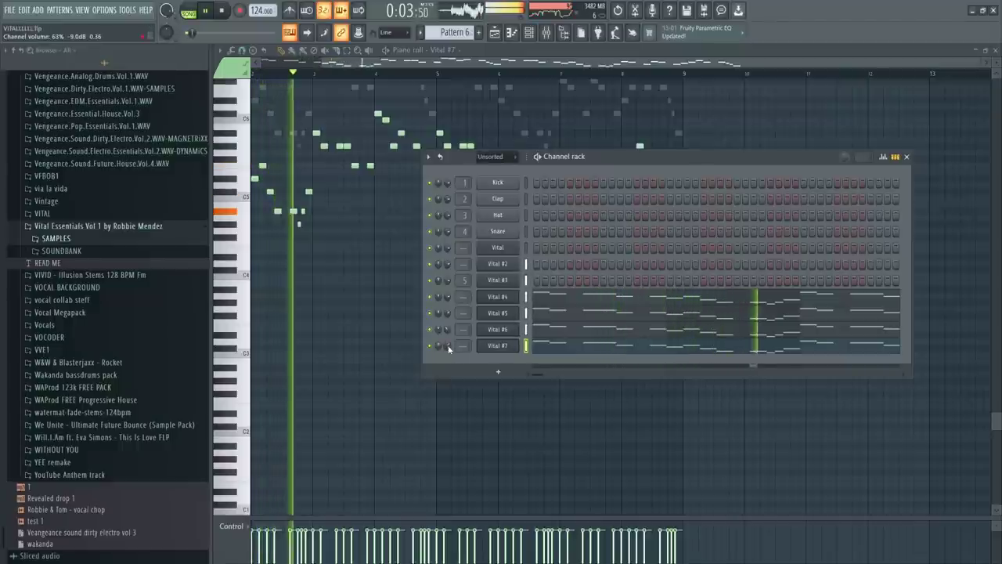
{"action": "left_click_drag", "start_coordinate": [445, 343], "coordinate": [444, 344]}
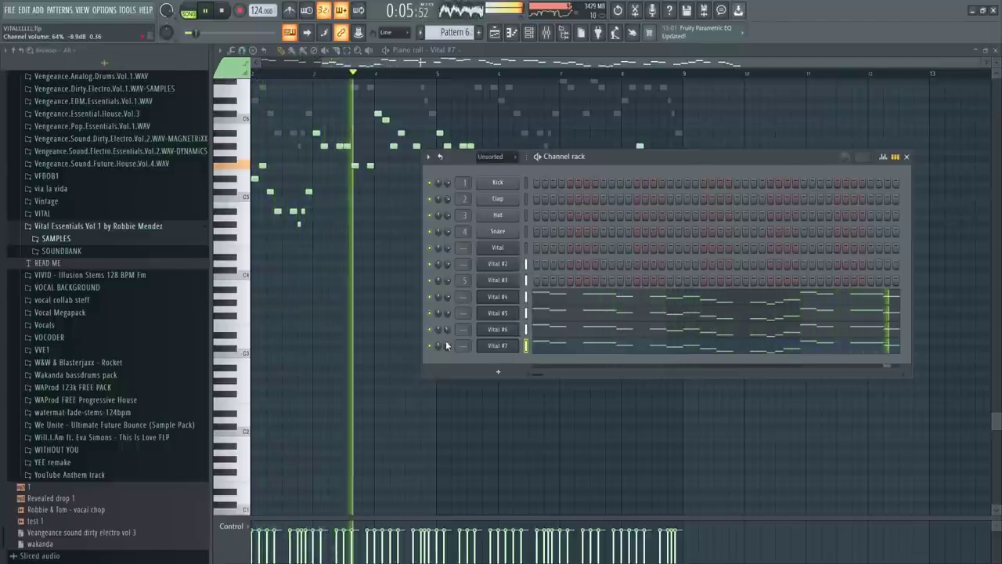
{"action": "left_click", "coordinate": [82, 10]}
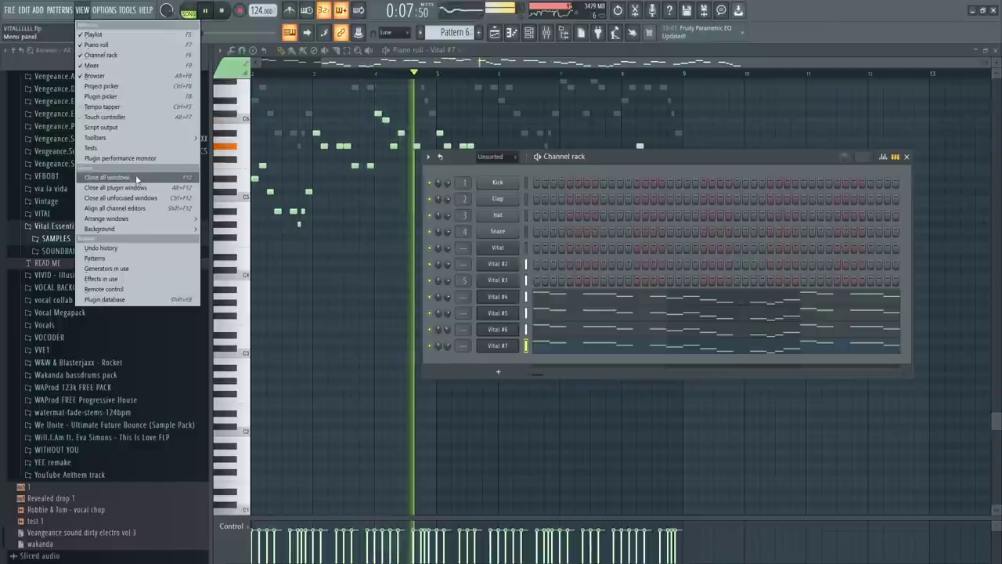
{"action": "left_click", "coordinate": [495, 34]}
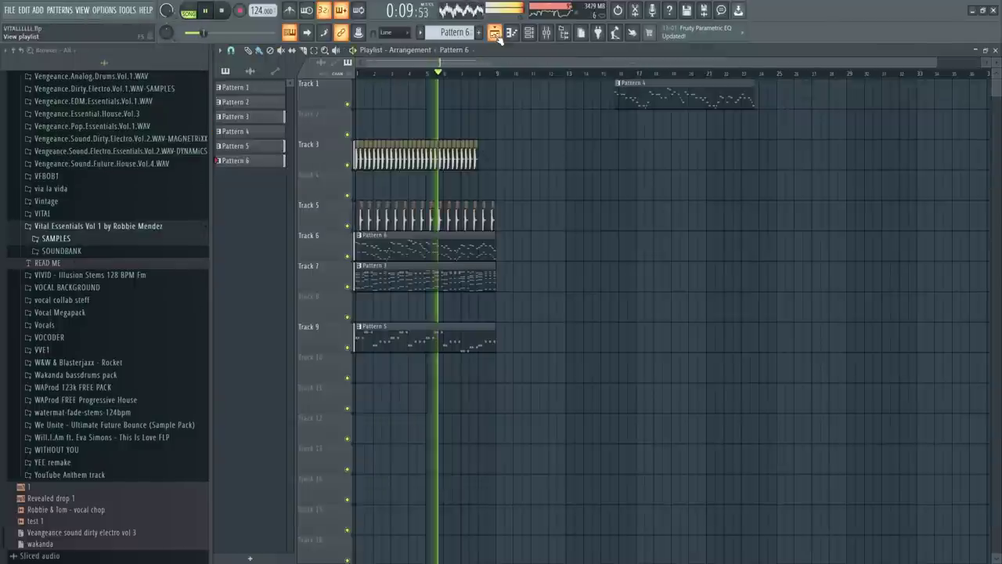
{"action": "left_click", "coordinate": [126, 9]}
{"action": "mouse_move", "coordinate": [157, 46]}
{"action": "left_click", "coordinate": [300, 147]}
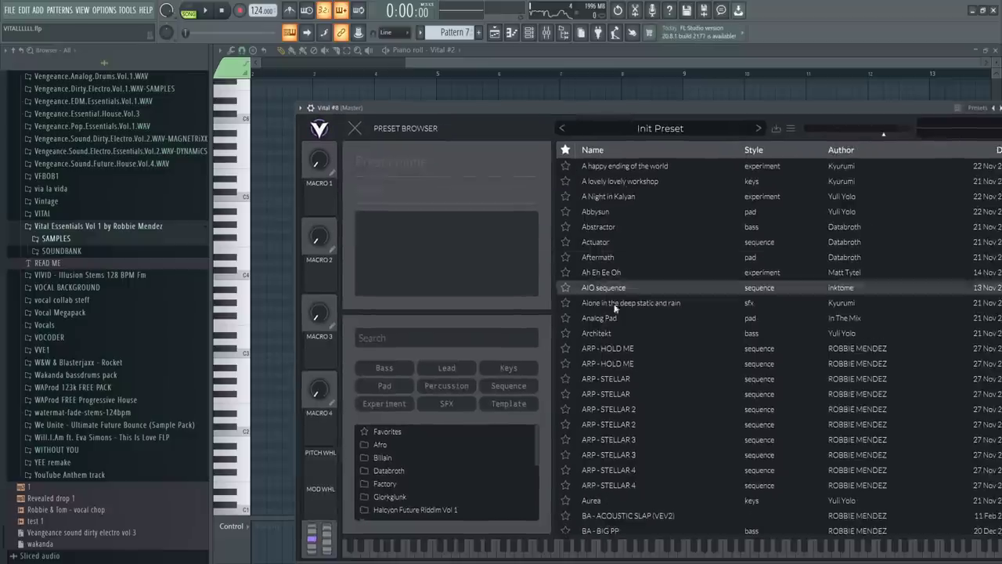
Step: Load the OR - SOLID ORGAN preset from the Vital Essentials Vol 1 folder into Vital #8
{"action": "scroll", "coordinate": [428, 477], "scroll_direction": "down", "scroll_amount": 5}
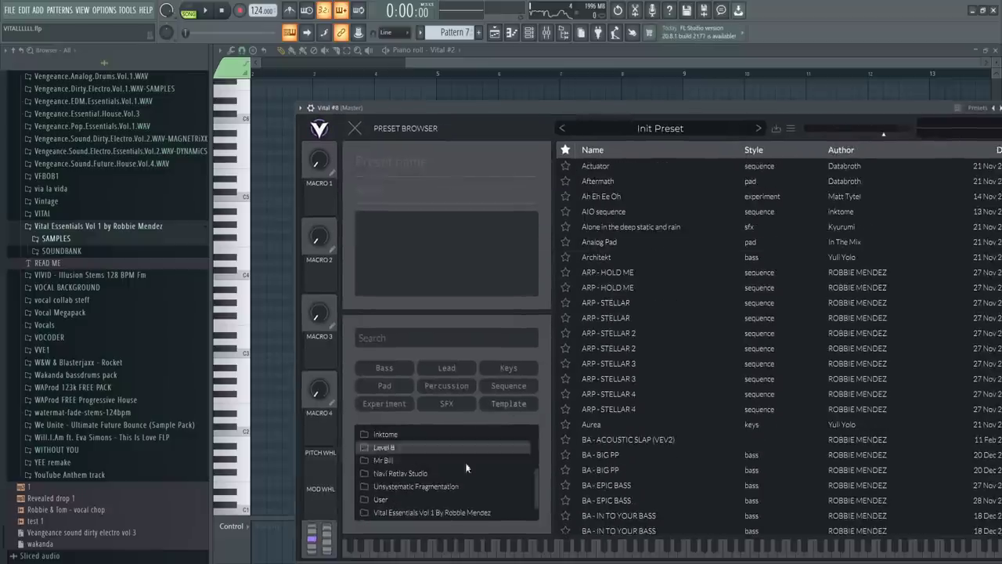
{"action": "left_click", "coordinate": [428, 509]}
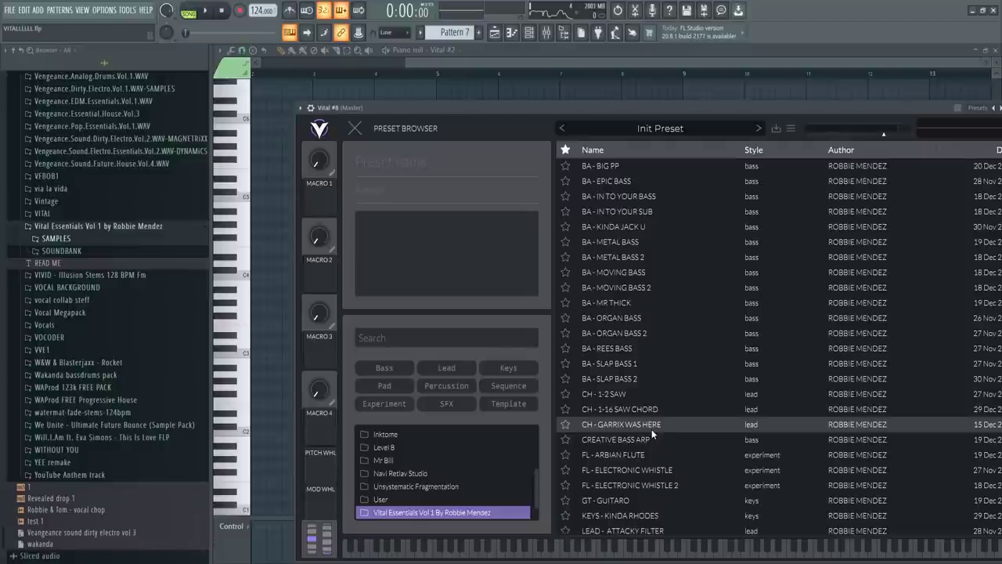
{"action": "scroll", "coordinate": [651, 429], "scroll_direction": "down", "scroll_amount": 7}
{"action": "scroll", "coordinate": [658, 447], "scroll_direction": "down", "scroll_amount": 2}
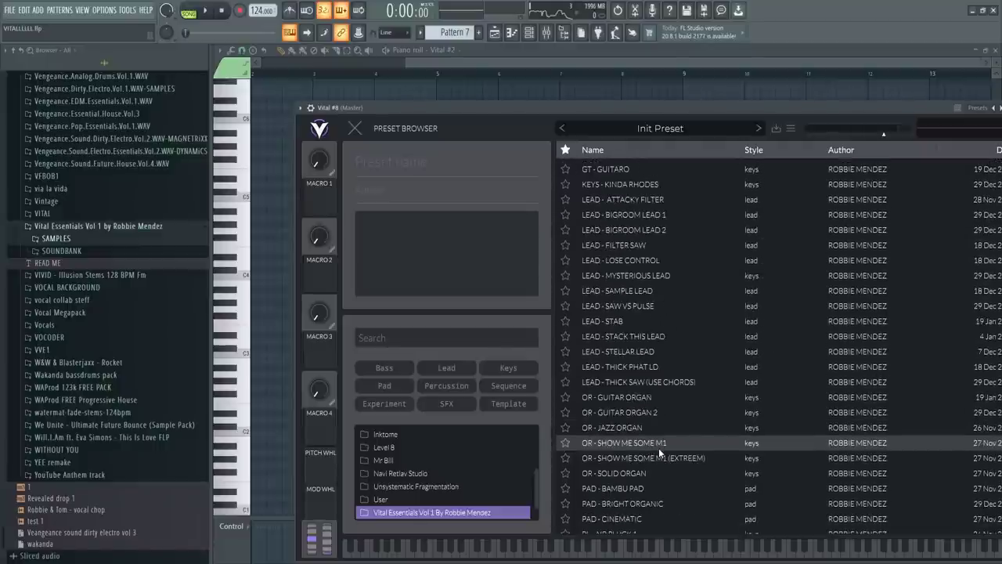
{"action": "scroll", "coordinate": [658, 447], "scroll_direction": "down", "scroll_amount": 1}
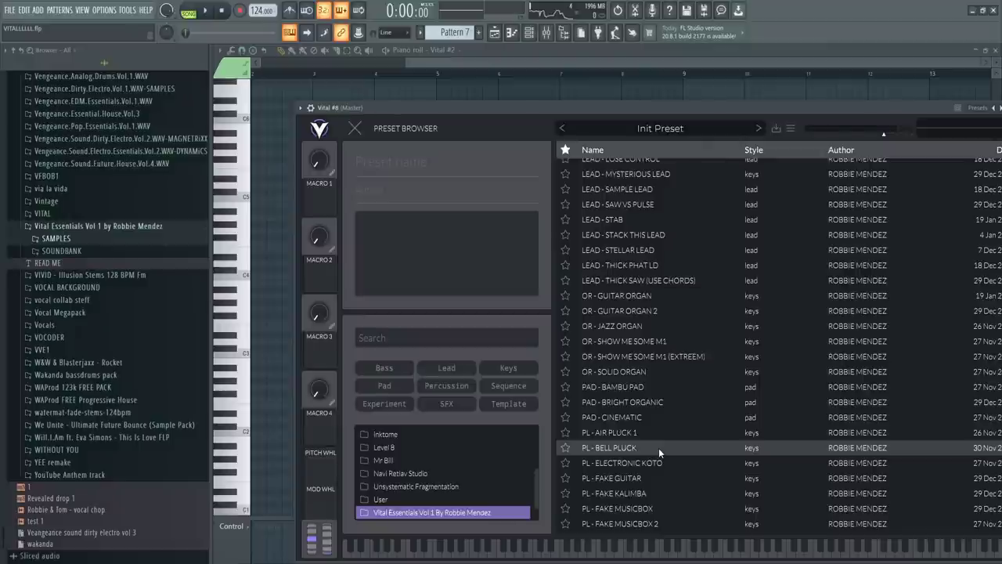
{"action": "left_click", "coordinate": [647, 374]}
Step: Paste the chord notes into the Vital #8 channel of Pattern 7 and open its piano roll
{"action": "left_click", "coordinate": [537, 37]}
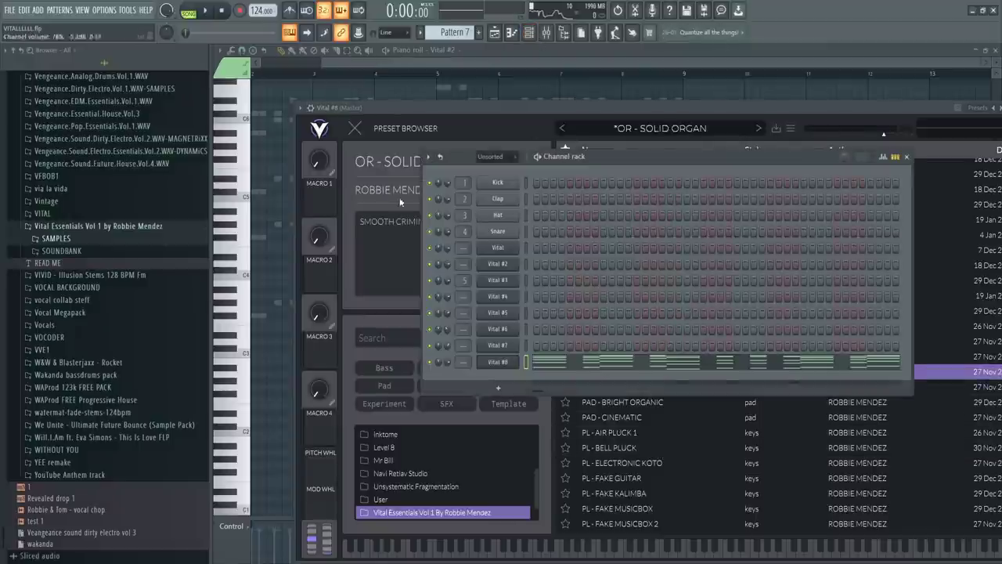
{"action": "left_click", "coordinate": [570, 361]}
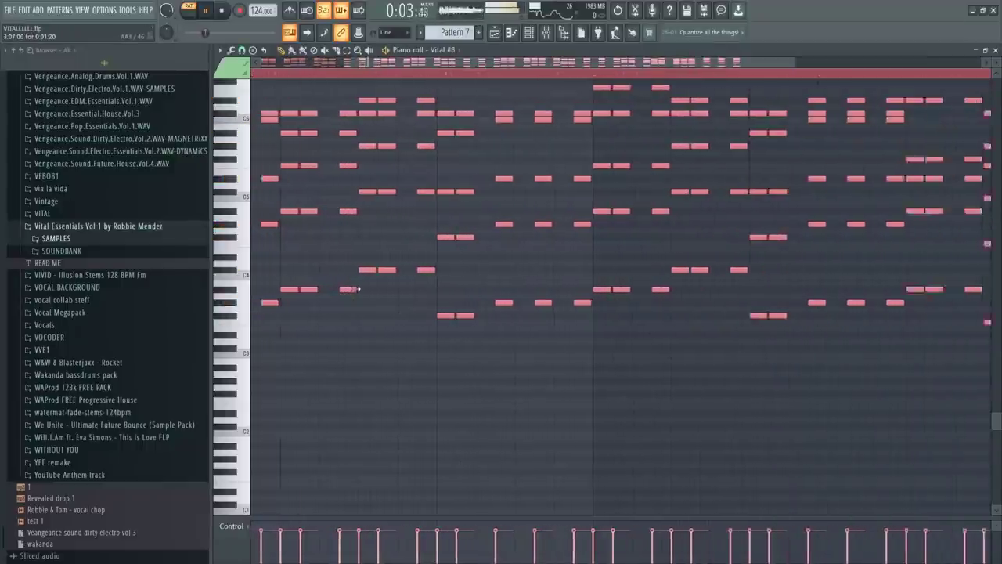
Step: Place Pattern 7 on Track 8 from bar 1 and set the Vital #8 channel volume to about 54%
{"action": "key", "text": "F5"}
{"action": "left_click_drag", "start_coordinate": [525, 370], "coordinate": [472, 316]}
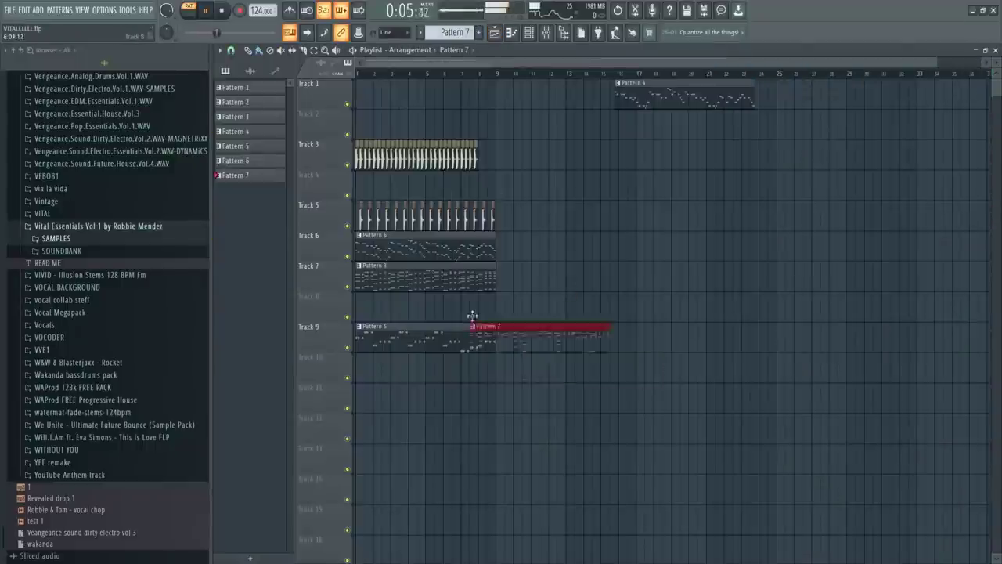
{"action": "key", "text": "F6"}
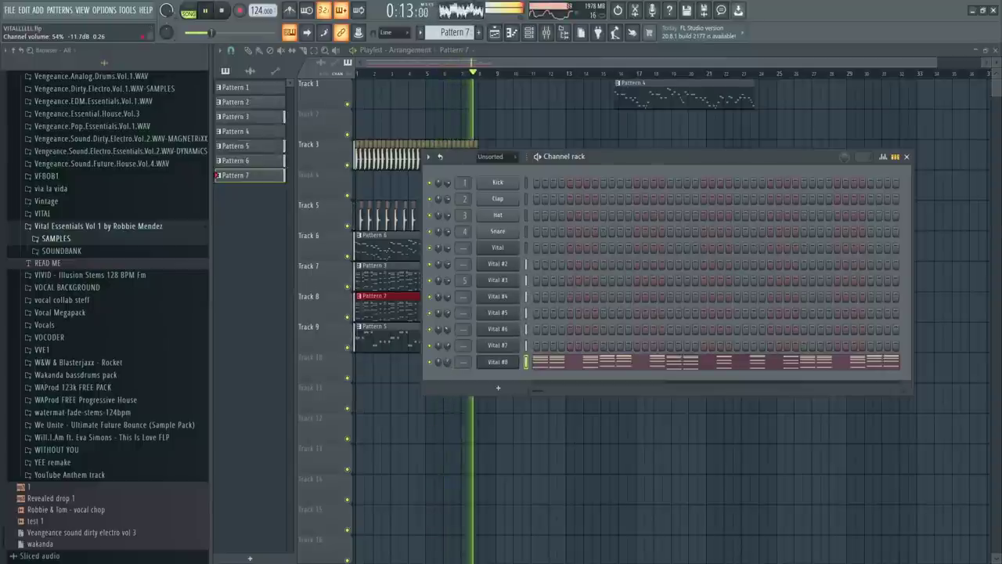
{"action": "left_click", "coordinate": [544, 62]}
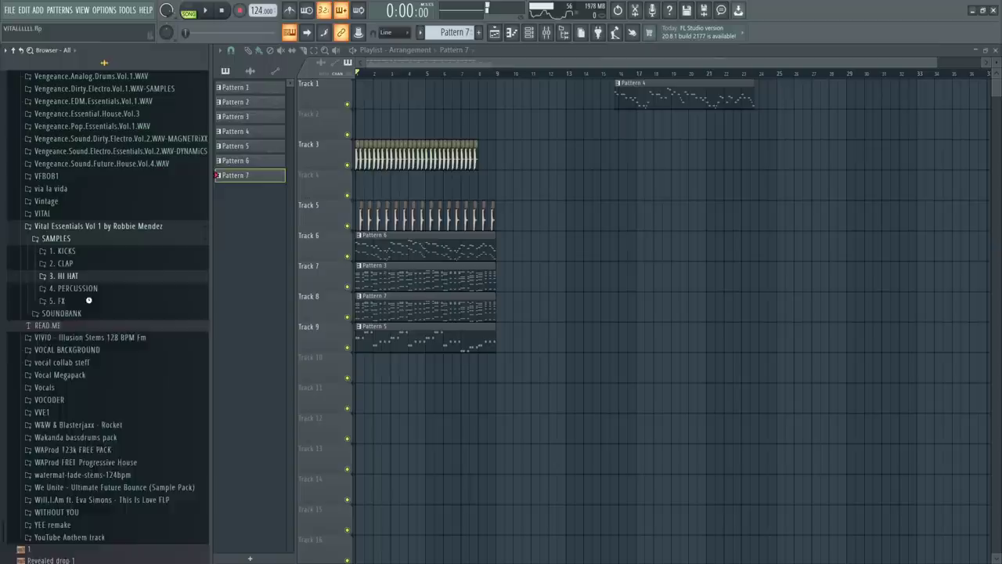
Step: Lay the ESSENTIAL HI HAT 1 sample along Track 4 for eight bars and set its channel volume to about -6.1 dB
{"action": "left_click", "coordinate": [63, 276]}
{"action": "left_click", "coordinate": [82, 288]}
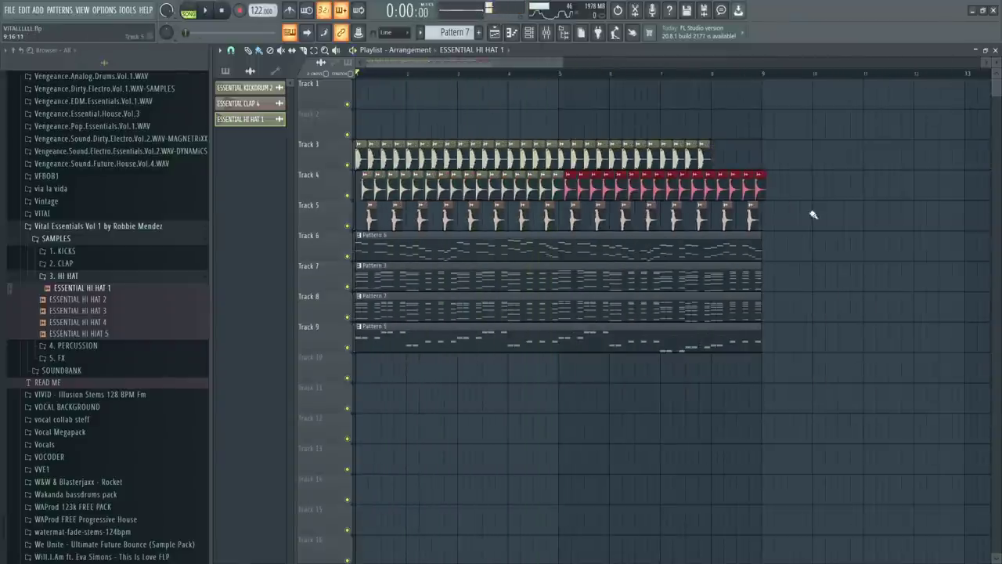
{"action": "key", "text": "space"}
{"action": "double_click", "coordinate": [592, 194]}
{"action": "left_click_drag", "start_coordinate": [435, 116], "coordinate": [435, 122]}
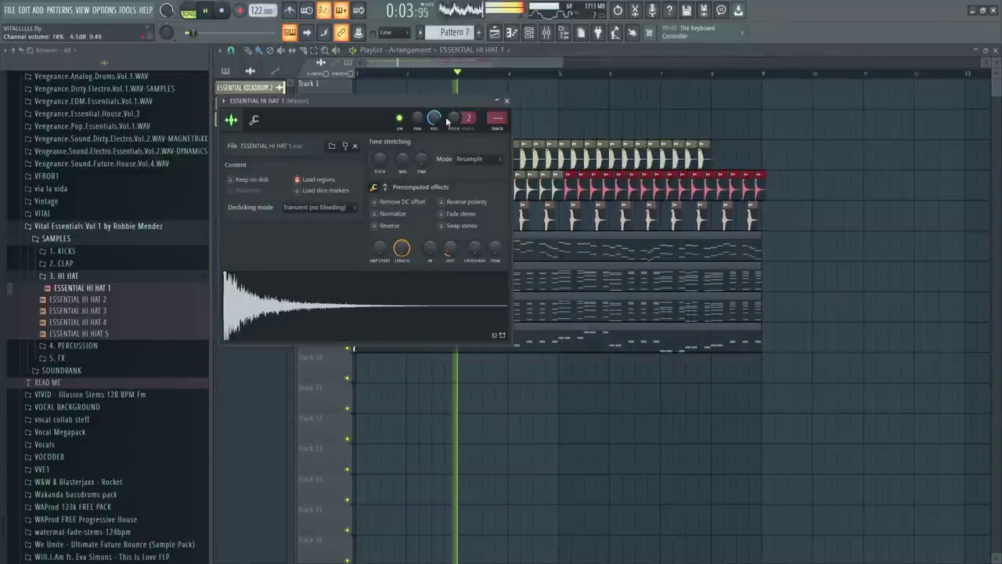
{"action": "left_click", "coordinate": [501, 98]}
Step: Add ESSENTIAL PERC 1 A# hits on Track 10 and ESSENTIALS LOOP 1 on Track 12, and repeat the arrangement up to bar 17
{"action": "left_click", "coordinate": [72, 345]}
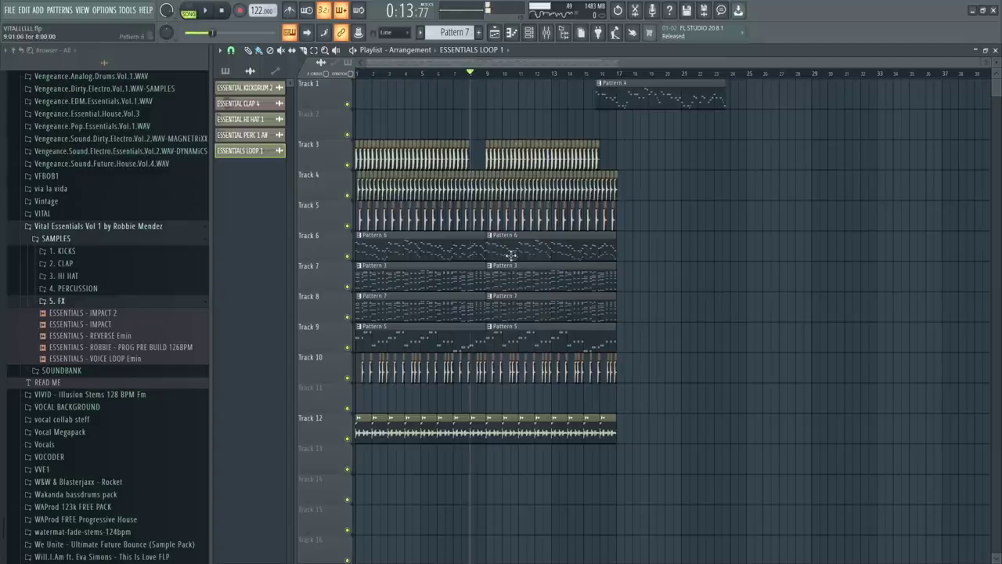
Step: Open the Vital #2 synth behind Pattern 3, adjust its Filter 1 cutoff and create an automation clip for that parameter
{"action": "double_click", "coordinate": [508, 274]}
{"action": "left_click", "coordinate": [530, 33]}
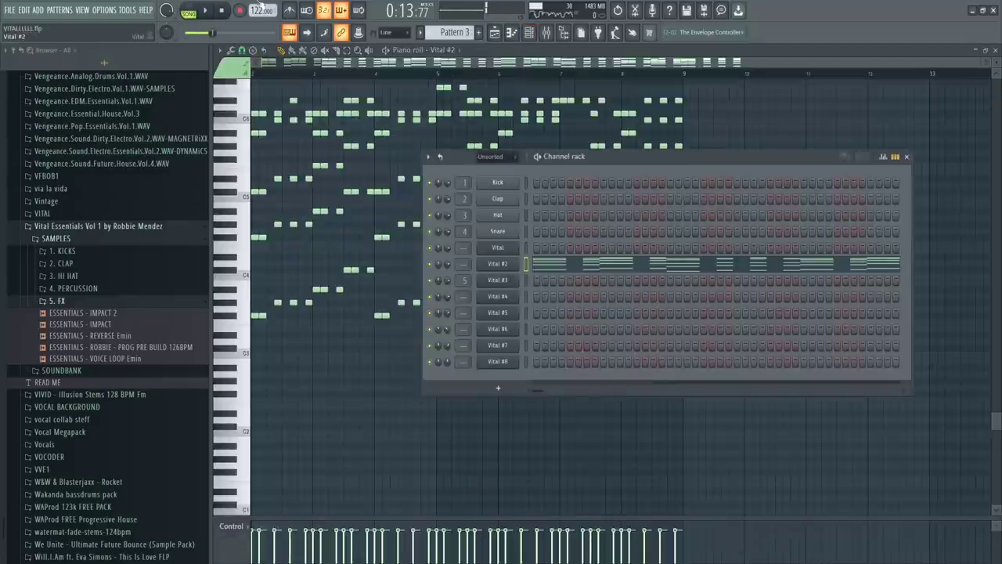
{"action": "left_click", "coordinate": [260, 93]}
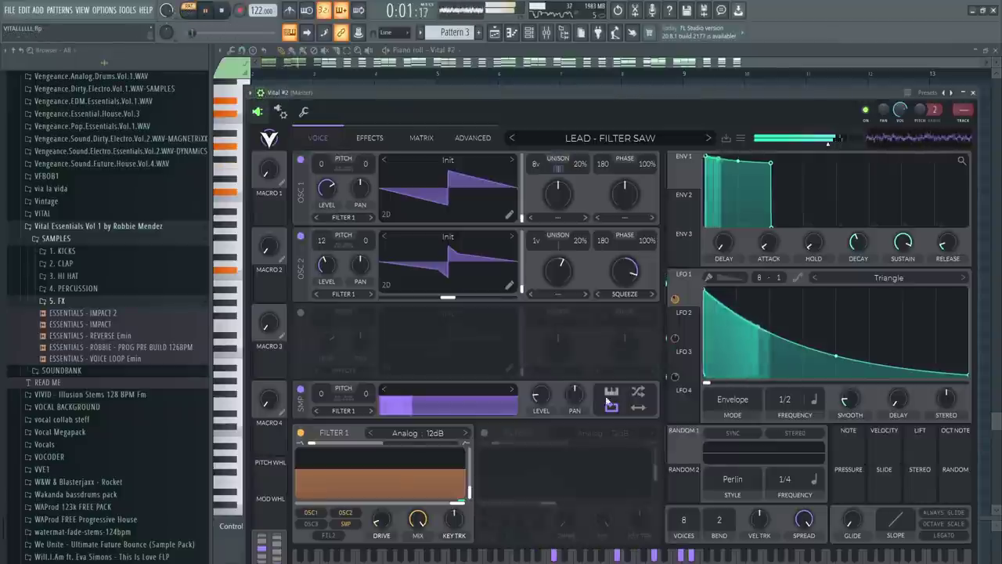
{"action": "left_click_drag", "start_coordinate": [440, 504], "coordinate": [462, 505]}
{"action": "left_click", "coordinate": [249, 93]}
{"action": "left_click", "coordinate": [279, 224]}
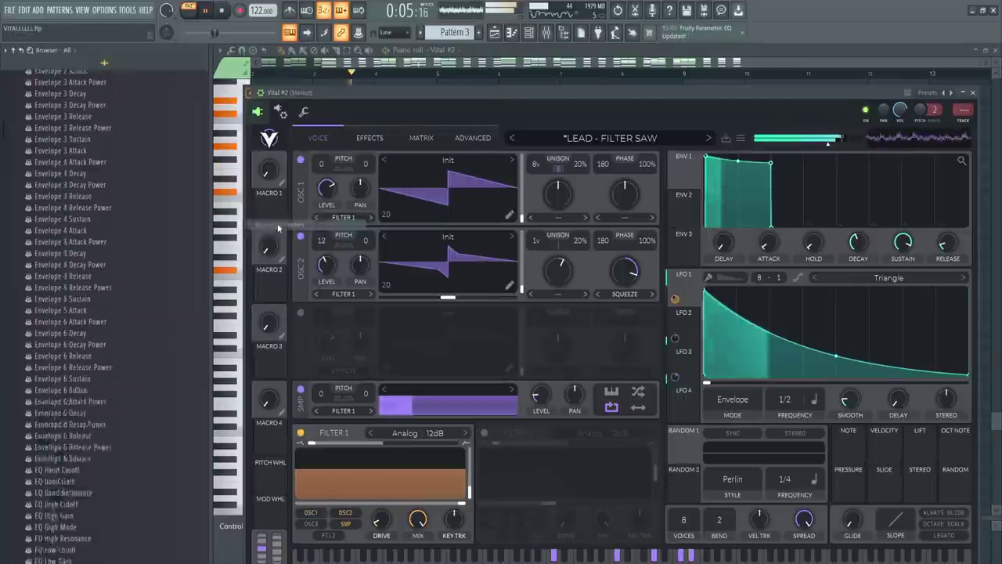
{"action": "scroll", "coordinate": [79, 313], "scroll_direction": "down", "scroll_amount": 10}
{"action": "right_click", "coordinate": [62, 421]}
{"action": "left_click", "coordinate": [108, 468]}
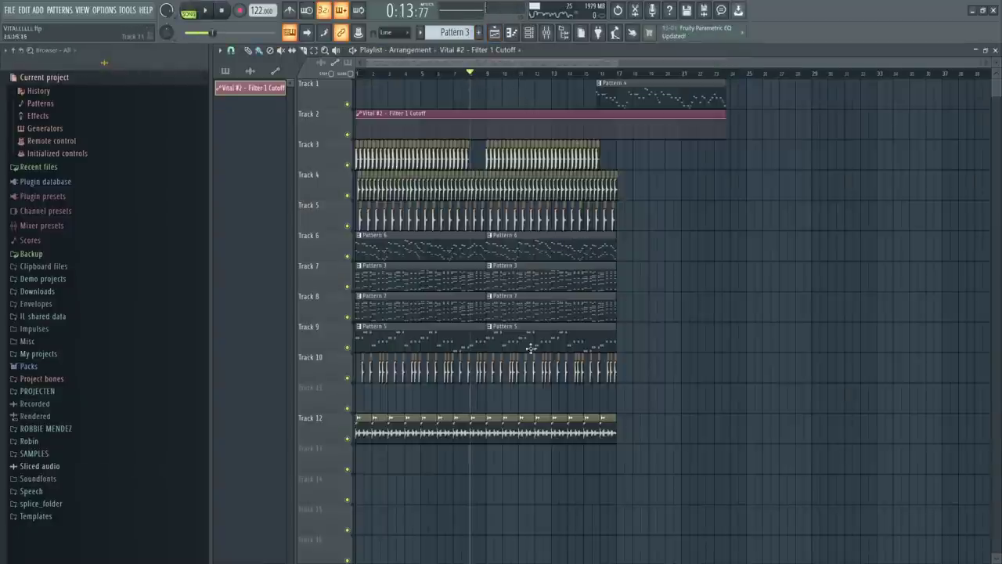
Step: Delete the second Pattern 7 clip and add cutoff automation points just before bar 9, at bar 9 and at bar 16
{"action": "right_click", "coordinate": [509, 310]}
{"action": "scroll", "coordinate": [479, 114], "scroll_direction": "up", "scroll_amount": 3}
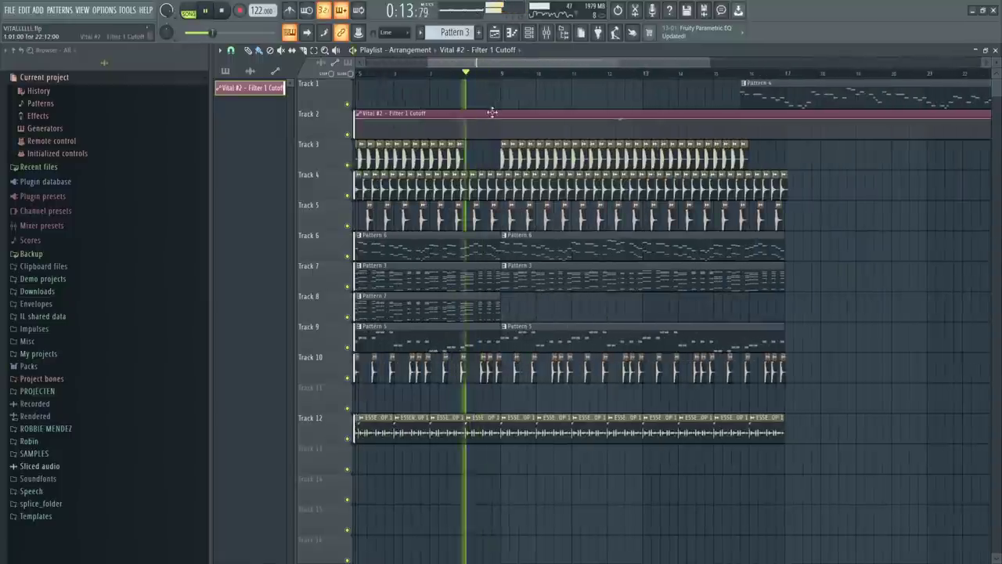
{"action": "right_click", "coordinate": [483, 118]}
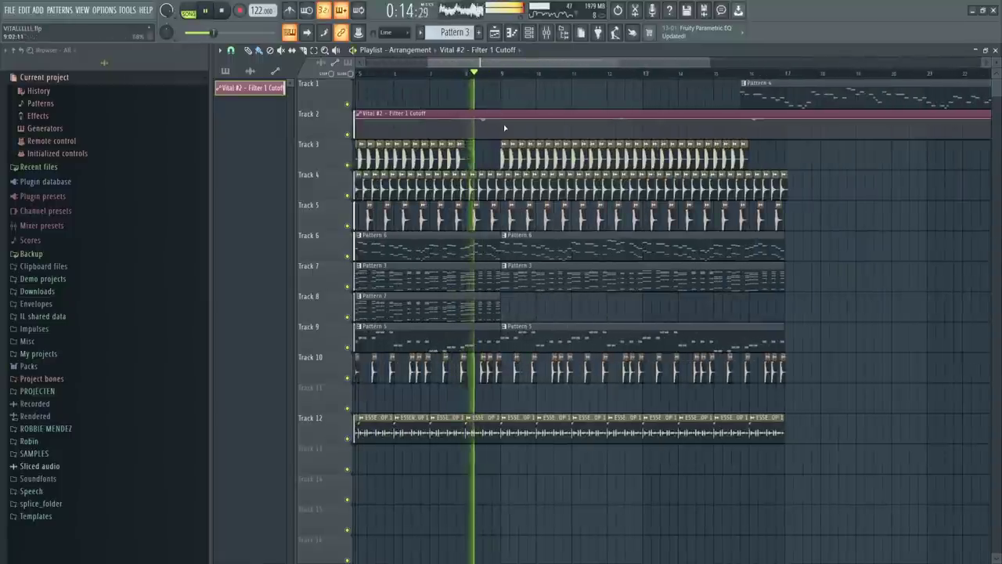
{"action": "right_click", "coordinate": [503, 129]}
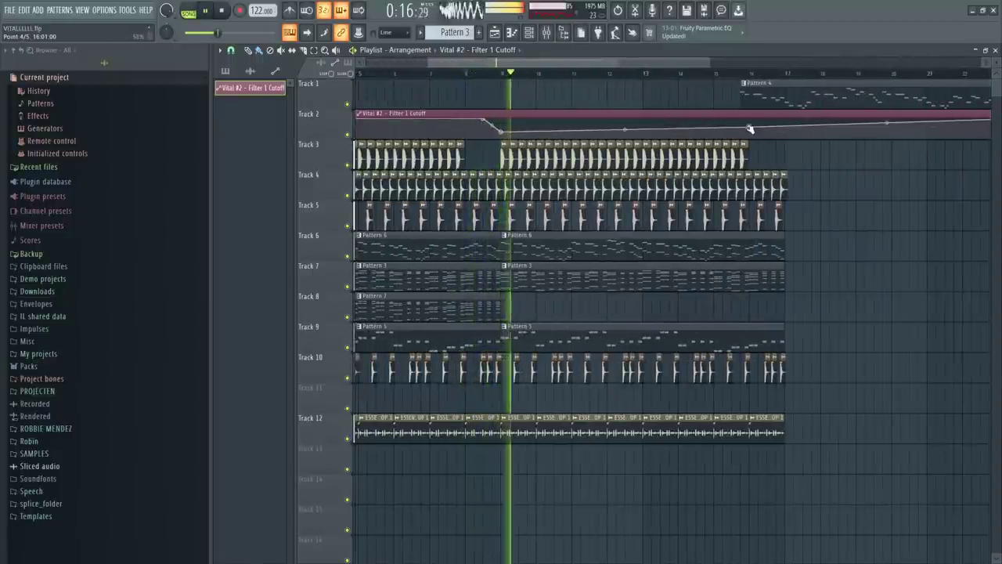
Step: Delete the Pattern 4 clip on Track 1 and lower the Filter 1 Cutoff automation points at bars 9 and 16
{"action": "right_click", "coordinate": [779, 102]}
{"action": "left_click", "coordinate": [483, 74]}
{"action": "left_click_drag", "start_coordinate": [502, 131], "coordinate": [502, 135]}
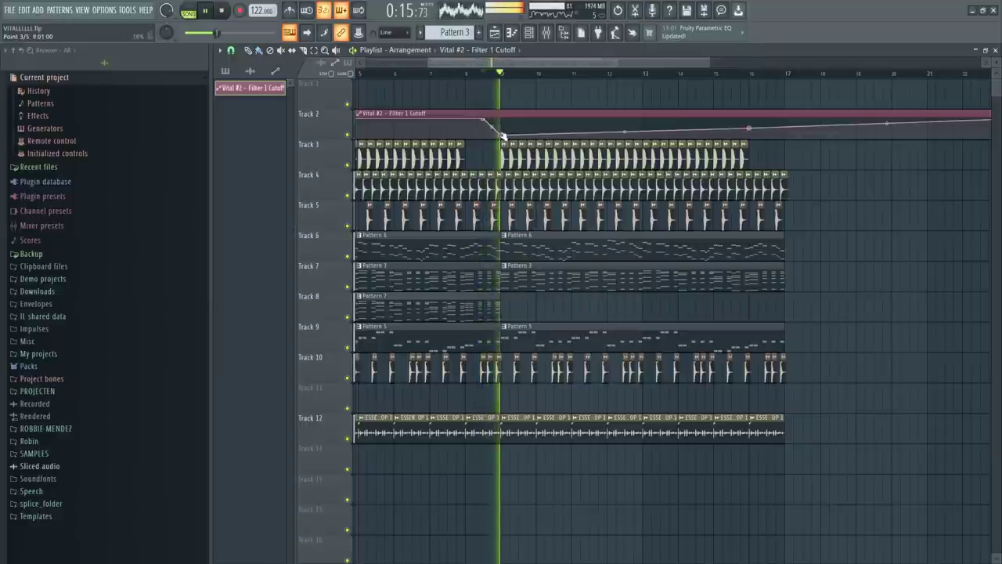
{"action": "left_click_drag", "start_coordinate": [749, 127], "coordinate": [749, 136]}
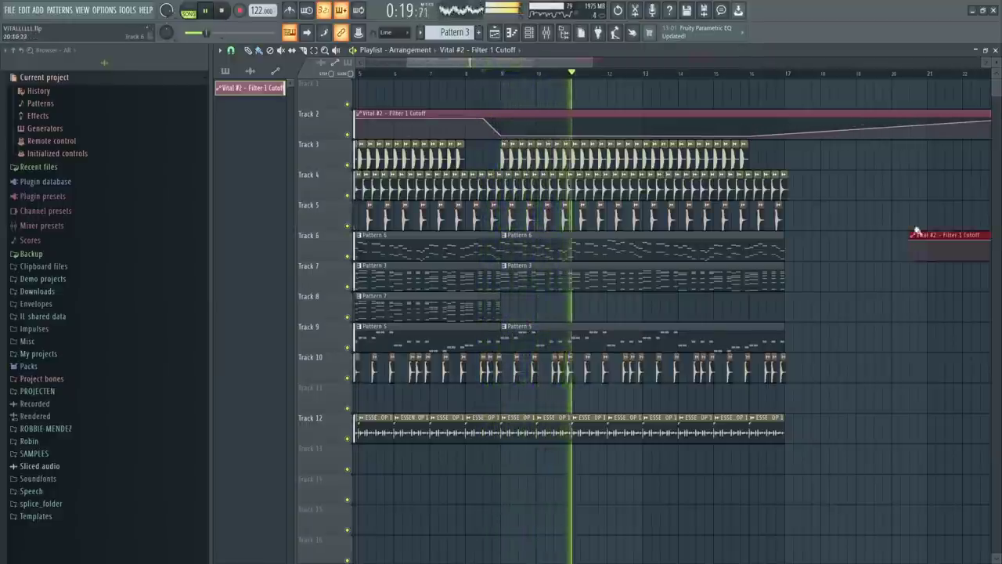
Step: Copy all melody notes from Pattern 6 and load the FL - ELECTRONIC WHISTLE preset into a new Vital #9 in Pattern 8
{"action": "double_click", "coordinate": [532, 247]}
{"action": "key", "text": "ctrl+a"}
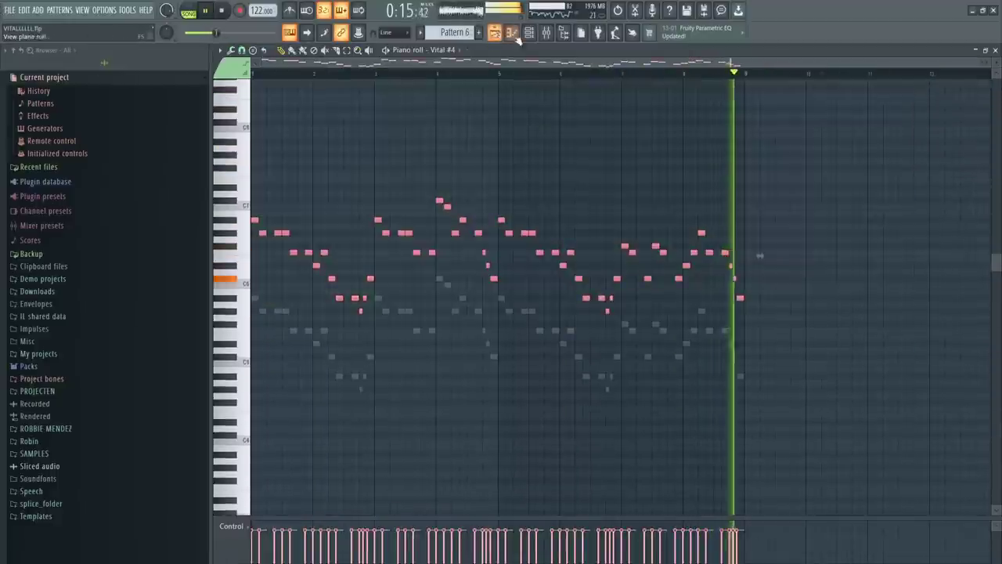
{"action": "left_click", "coordinate": [530, 32]}
{"action": "left_click", "coordinate": [478, 33]}
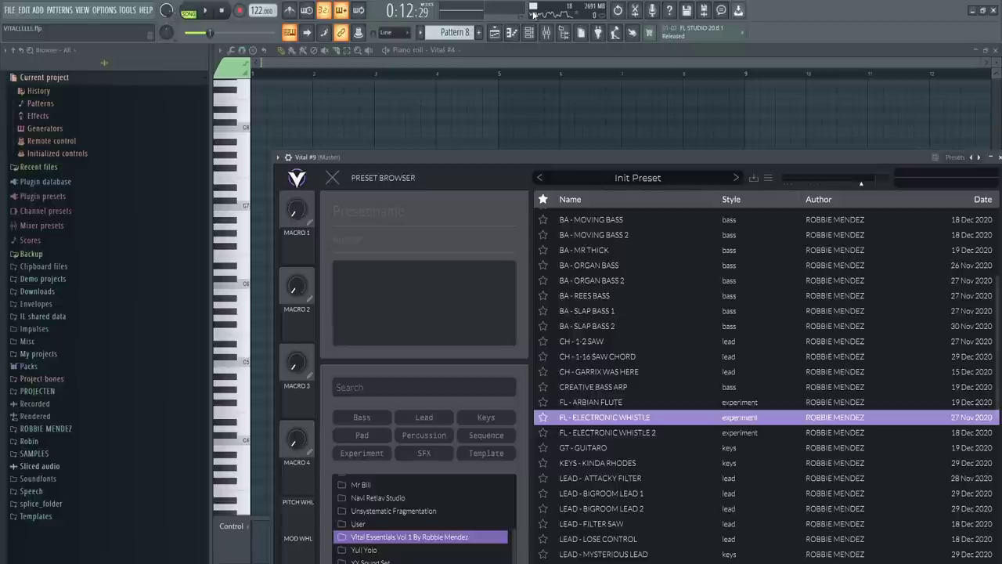
Step: Paste the melody into the Vital #9 channel of Pattern 8 and place Pattern 8 twice along Track 13
{"action": "left_click", "coordinate": [531, 32]}
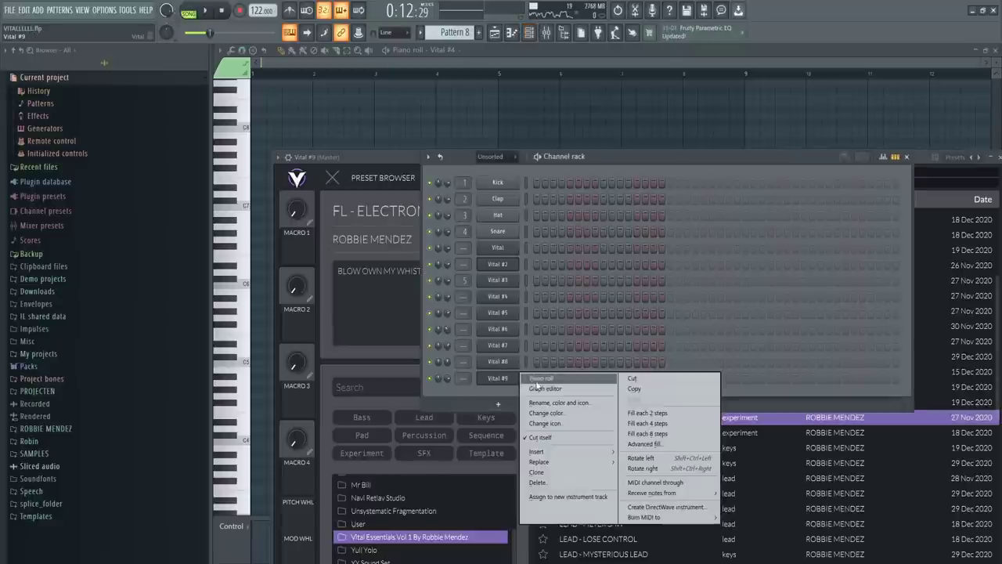
{"action": "left_click", "coordinate": [539, 379]}
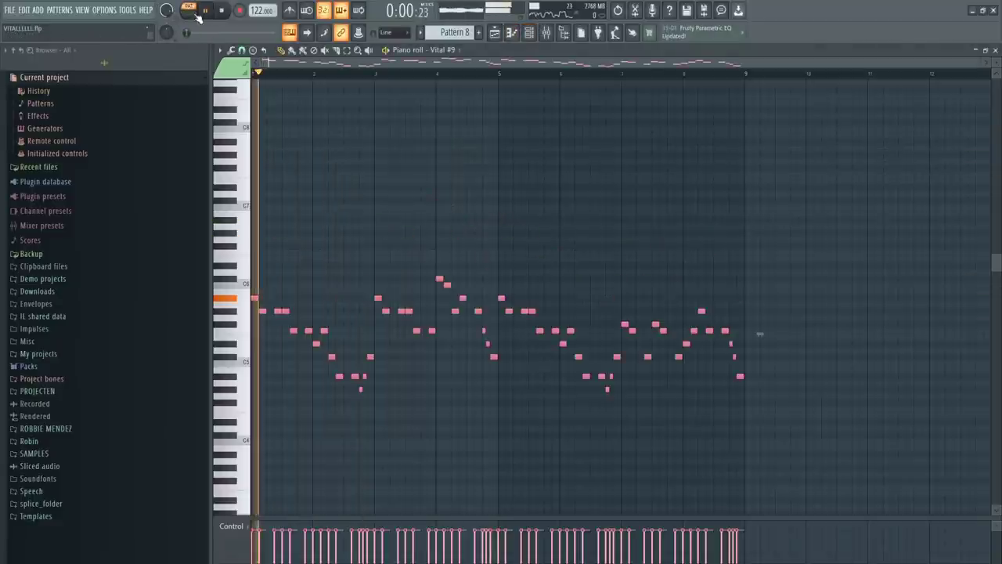
{"action": "left_click", "coordinate": [498, 30]}
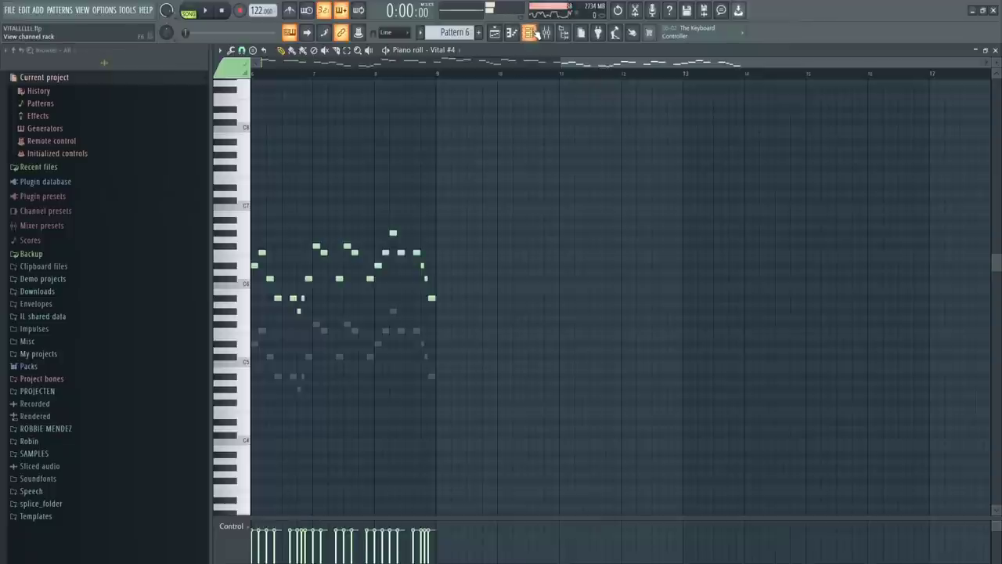
Step: Open the melody synths and assign Vital #5, Vital #6 and Vital #7 to separate mixer tracks
{"action": "left_click", "coordinate": [530, 32]}
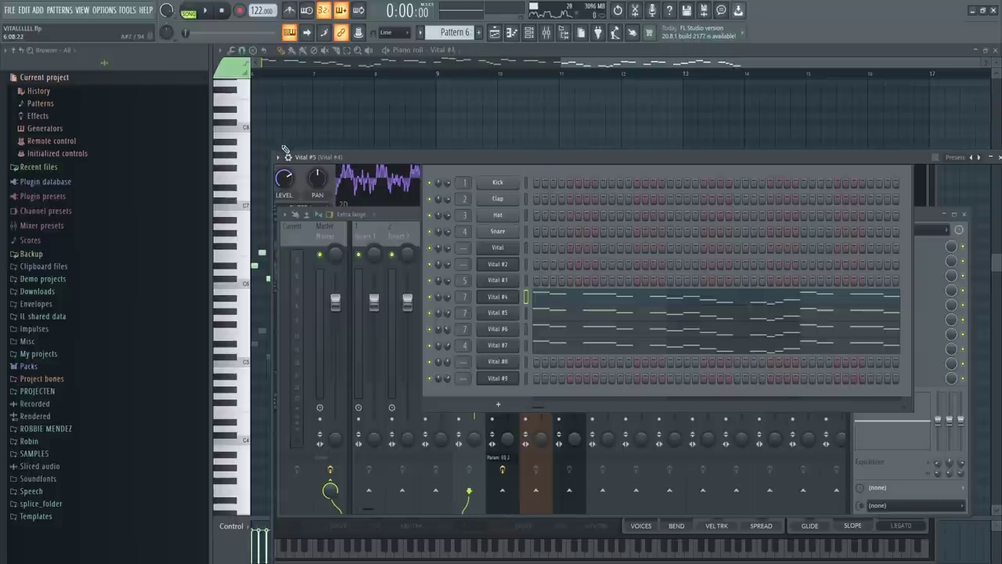
{"action": "left_click", "coordinate": [291, 157]}
{"action": "left_click", "coordinate": [377, 169]}
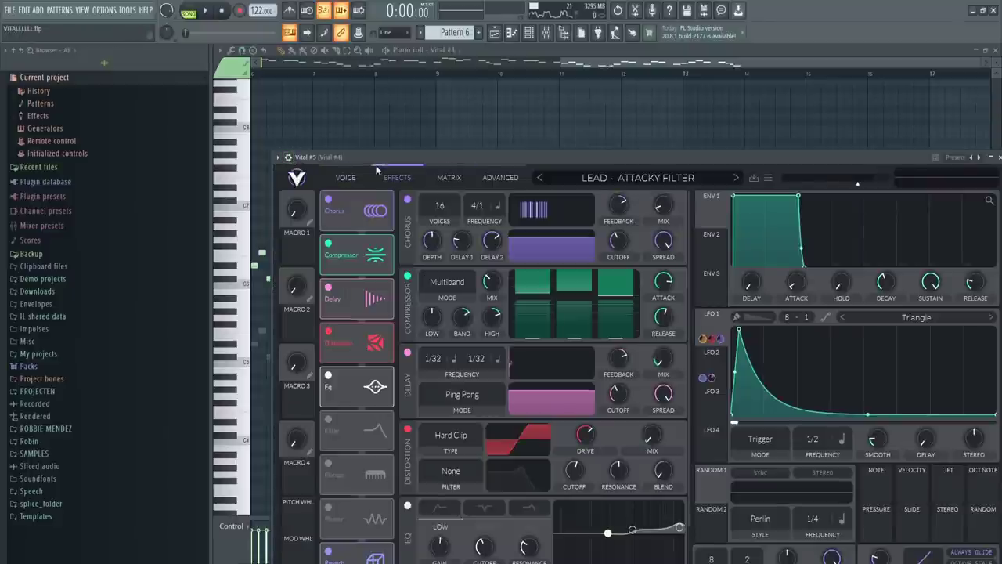
{"action": "left_click", "coordinate": [289, 158]}
{"action": "left_click_drag", "start_coordinate": [544, 160], "coordinate": [447, 160]}
Step: Add Fruity Parametric EQ 2 with the 20Hz - 18kHz cut preset to mixer Insert 11 and create an automation clip for its Band 7 frequency
{"action": "left_click", "coordinate": [896, 188]}
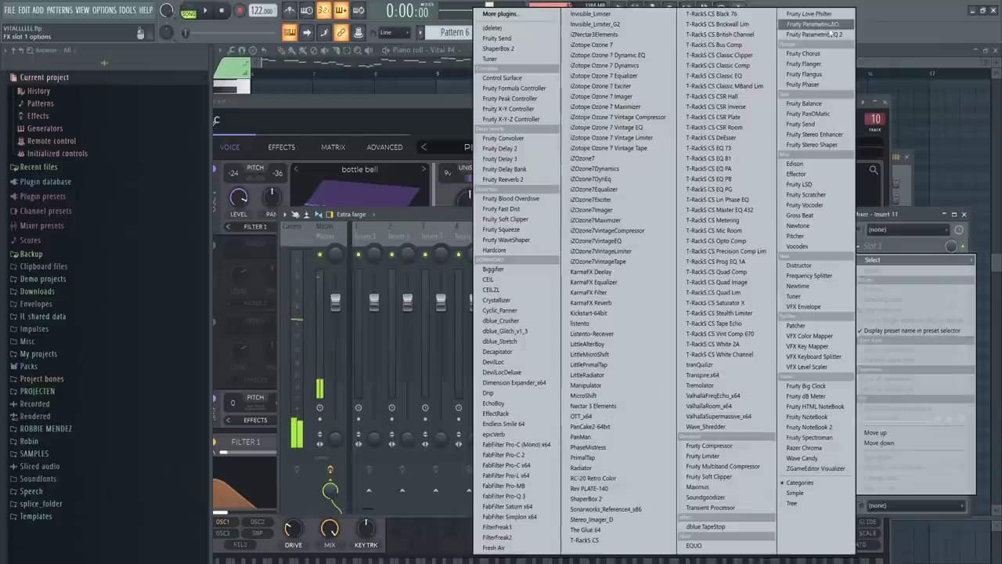
{"action": "left_click", "coordinate": [827, 139]}
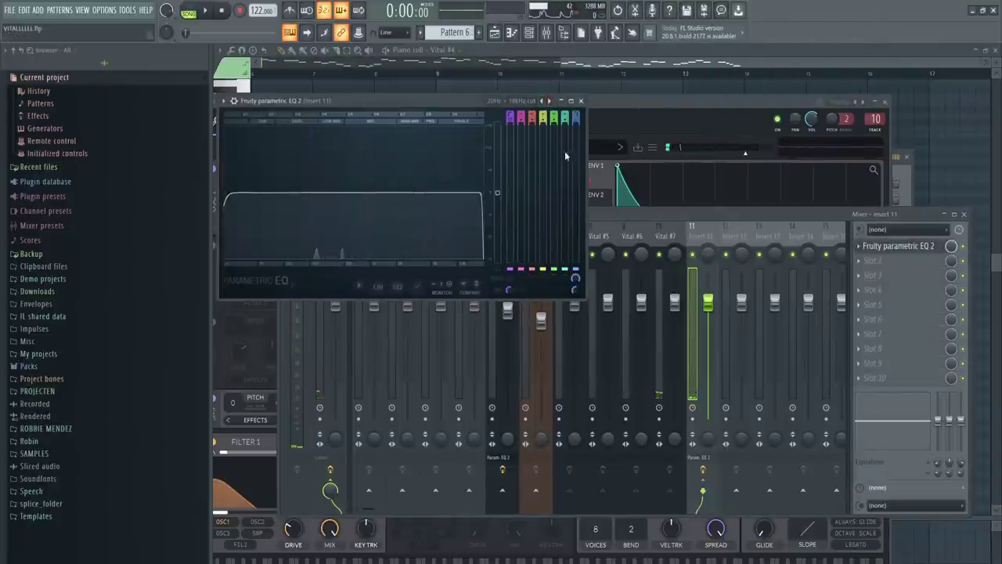
{"action": "right_click", "coordinate": [575, 285]}
{"action": "left_click", "coordinate": [619, 363]}
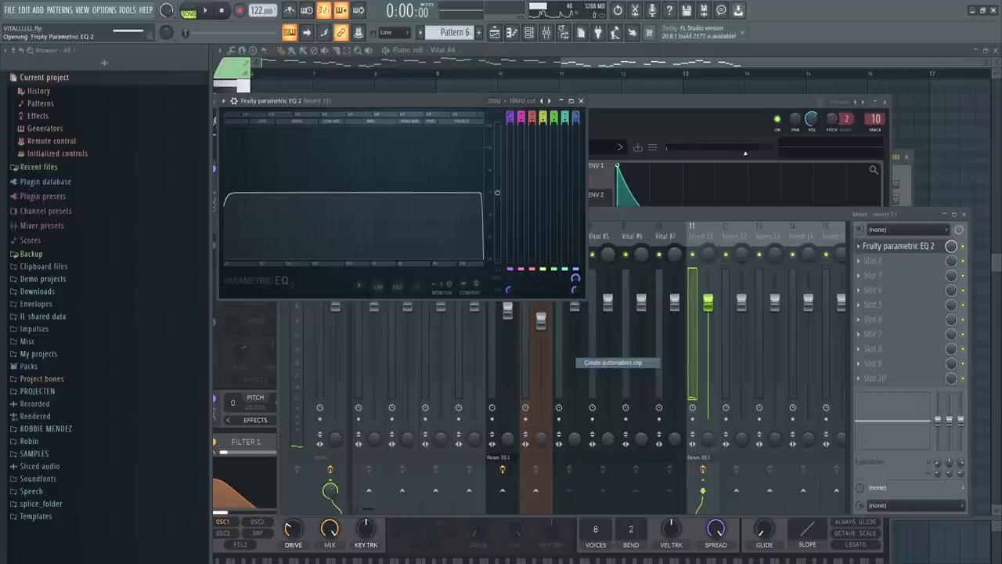
Step: Add points to the Band 7 frequency automation so it falls from just before bar 8 to a low point at bar 9
{"action": "left_click", "coordinate": [504, 35]}
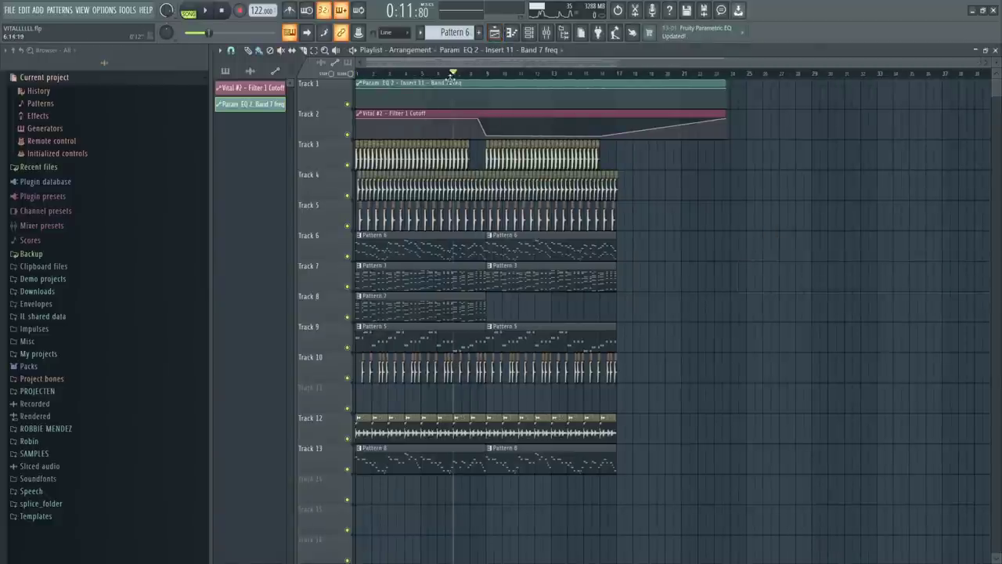
{"action": "scroll", "coordinate": [451, 80], "scroll_direction": "up", "scroll_amount": 4}
{"action": "key", "text": "space"}
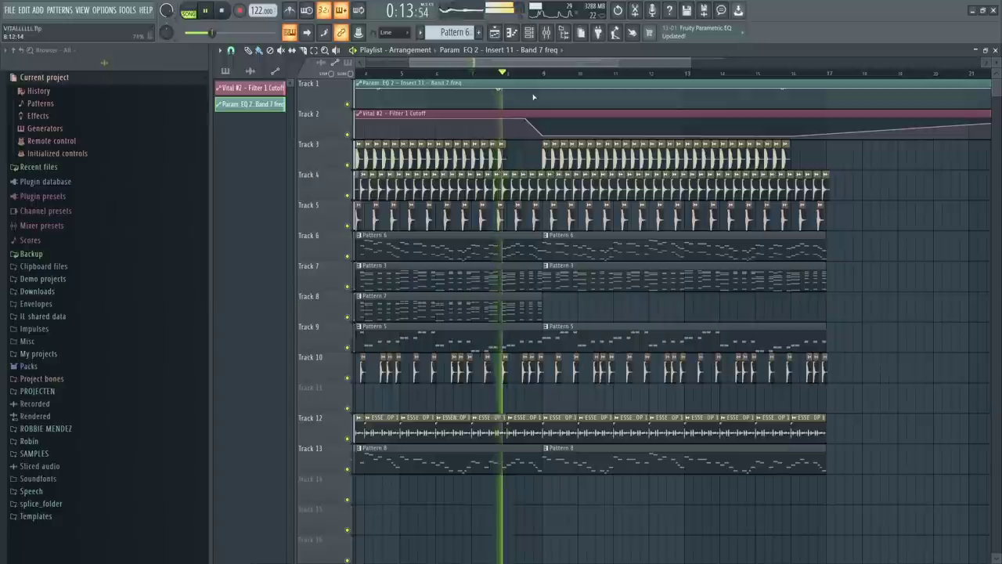
{"action": "left_click_drag", "start_coordinate": [540, 97], "coordinate": [545, 102]}
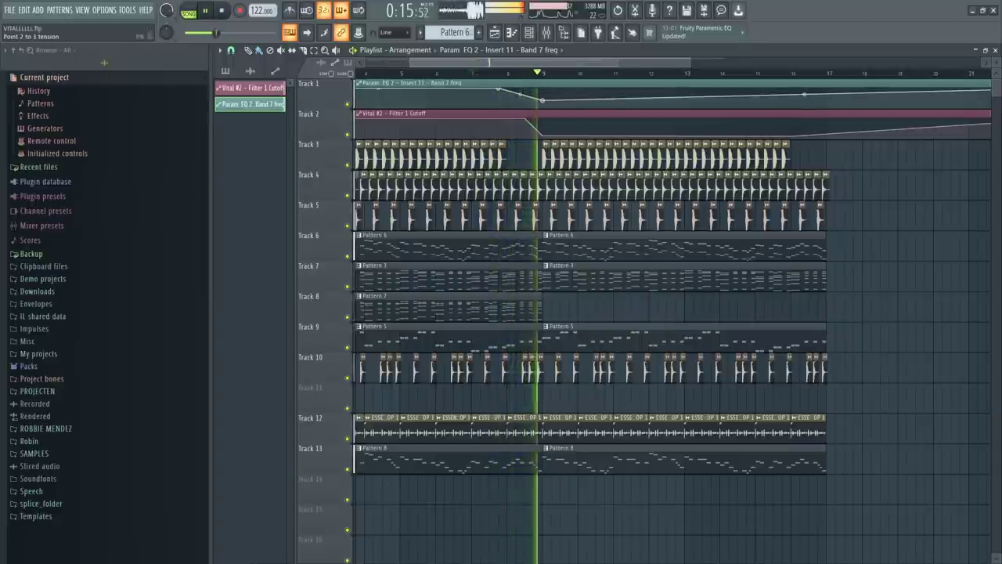
Step: Curve the Band 7 frequency drop and add a low point at bar 16 that holds the level from bar 9
{"action": "scroll", "coordinate": [671, 108], "scroll_direction": "down", "scroll_amount": 2}
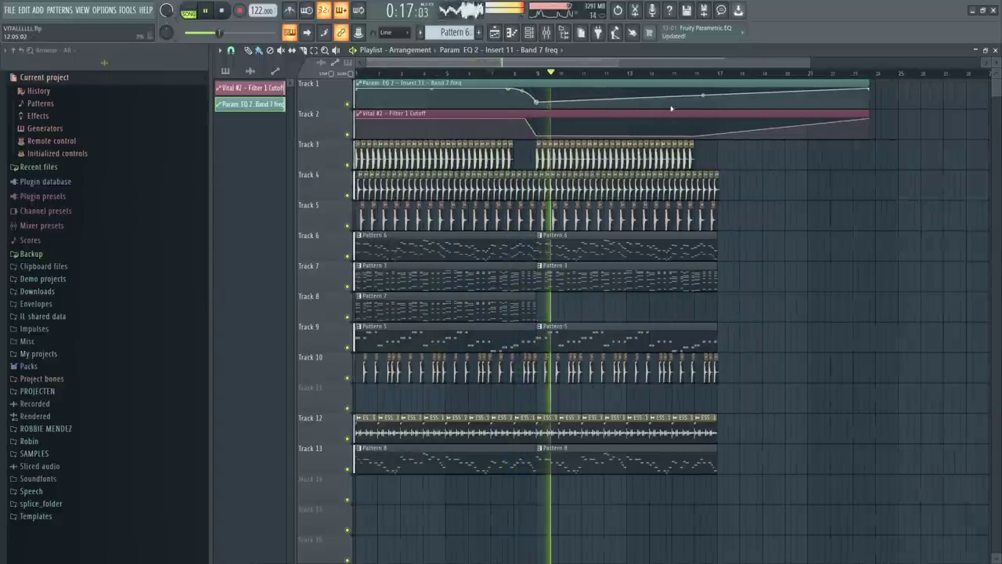
{"action": "right_click", "coordinate": [711, 97]}
{"action": "left_click_drag", "start_coordinate": [537, 101], "coordinate": [536, 100]}
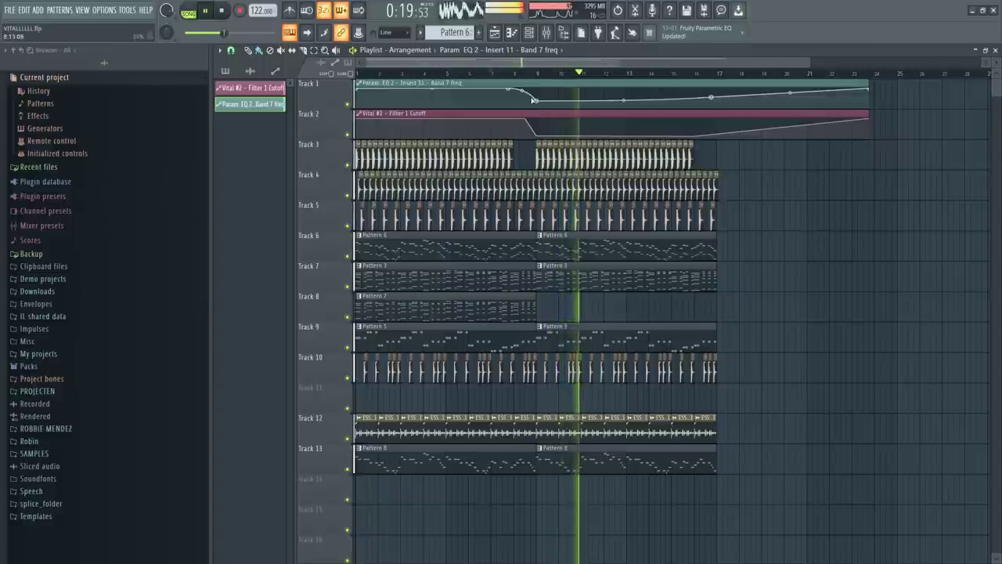
{"action": "left_click_drag", "start_coordinate": [704, 98], "coordinate": [695, 101]}
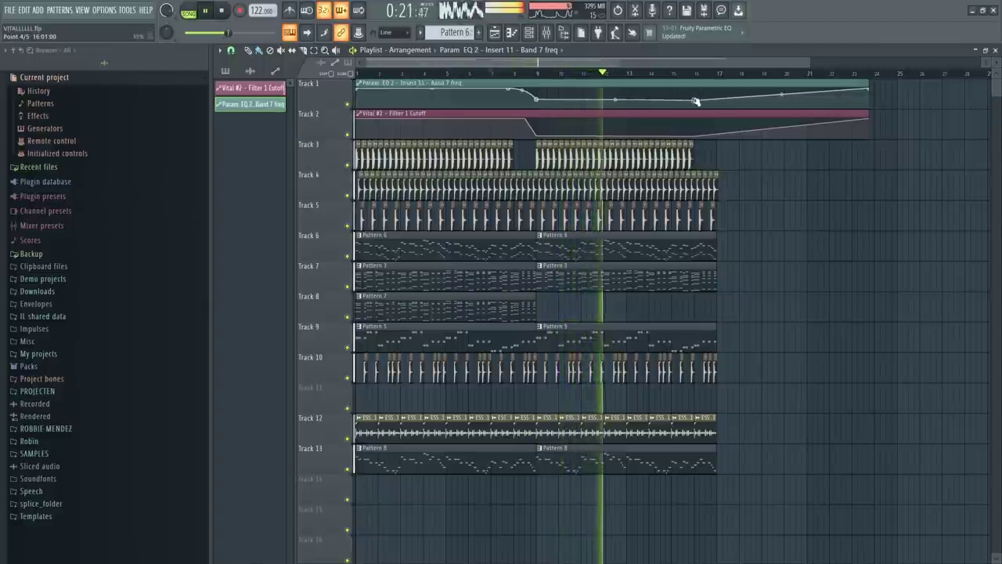
{"action": "left_click", "coordinate": [777, 182]}
{"action": "right_click", "coordinate": [826, 177]}
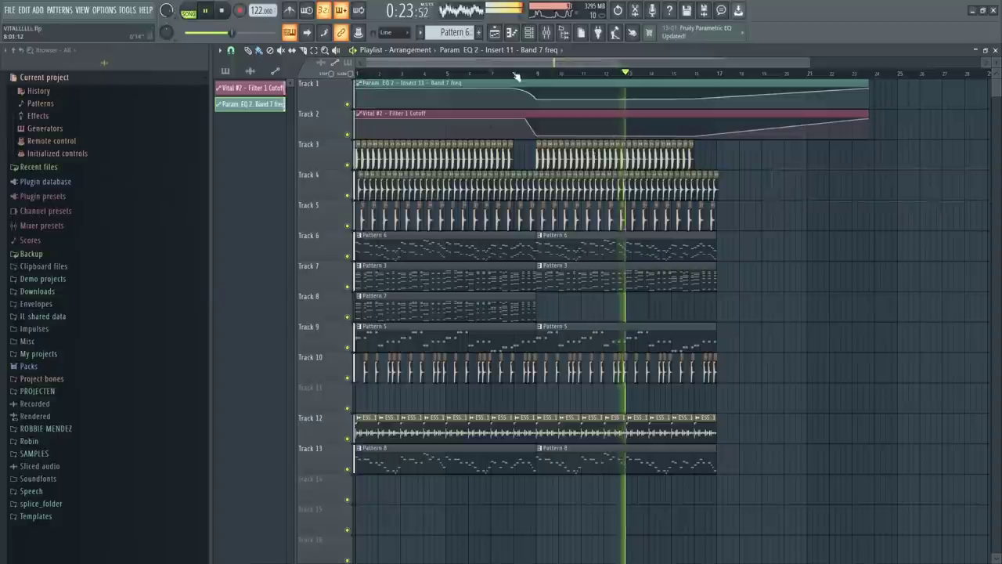
Step: Make the second Pattern 8 clip on Track 13, starting at bar 9, a unique pattern
{"action": "key", "text": "space"}
{"action": "left_click", "coordinate": [514, 74]}
{"action": "right_click", "coordinate": [540, 452]}
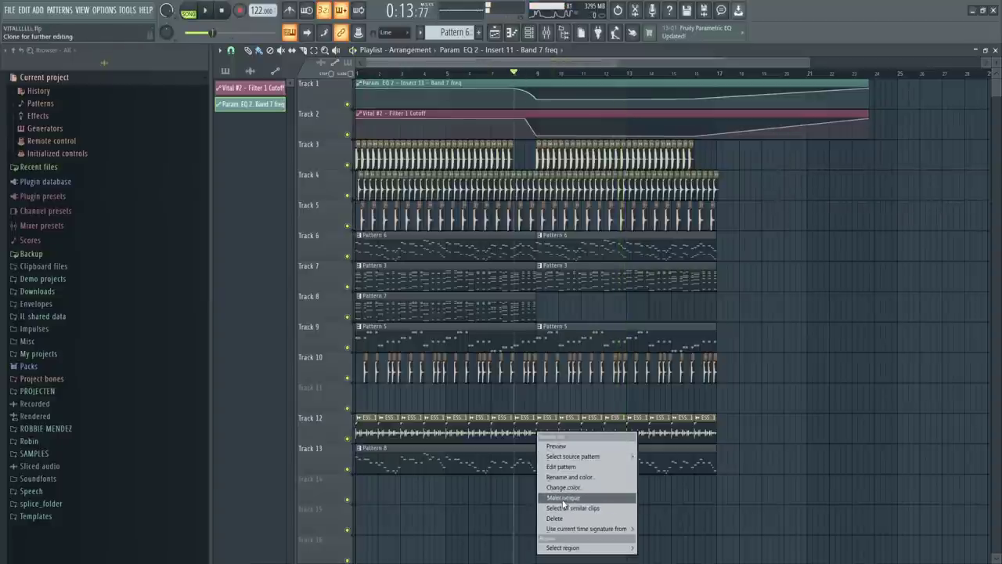
{"action": "left_click", "coordinate": [562, 499]}
Step: Transpose all notes of the unique Vital #9 pattern down one octave and return to the playlist
{"action": "double_click", "coordinate": [589, 463]}
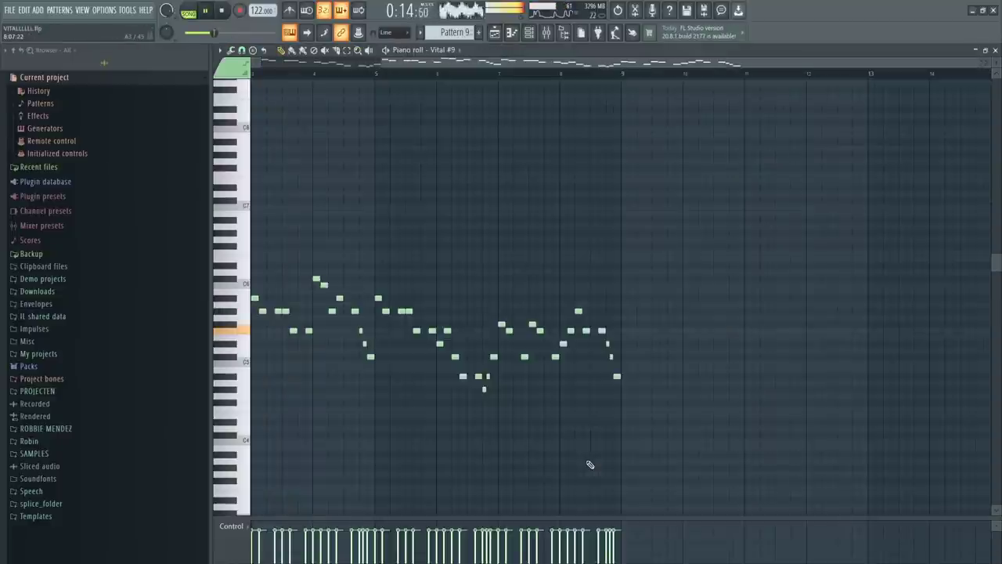
{"action": "key", "text": "ctrl+Down"}
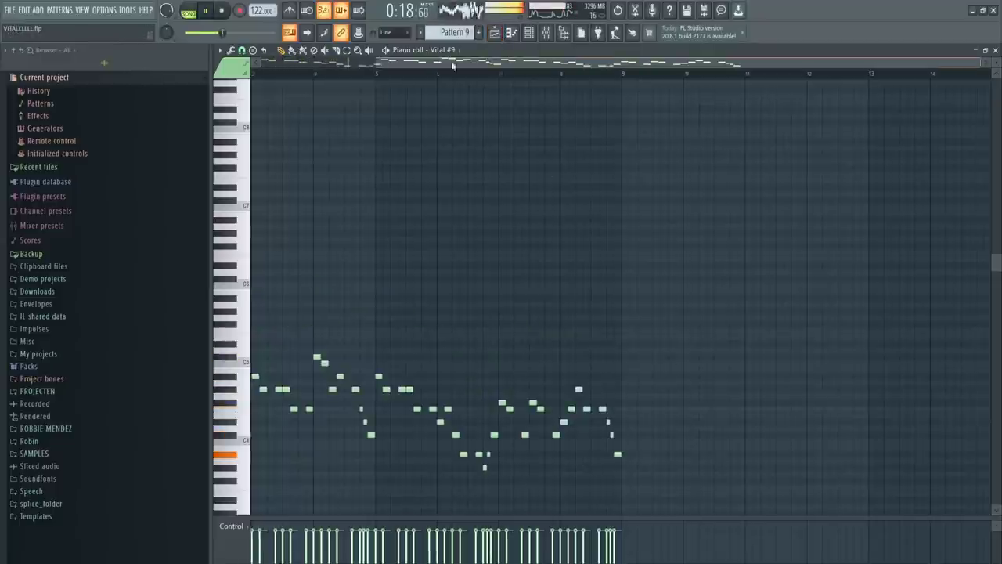
{"action": "left_click_drag", "start_coordinate": [451, 65], "coordinate": [330, 65]}
{"action": "key", "text": "ctrl+a"}
{"action": "key", "text": "space"}
{"action": "scroll", "coordinate": [383, 352], "scroll_direction": "up", "scroll_amount": 3}
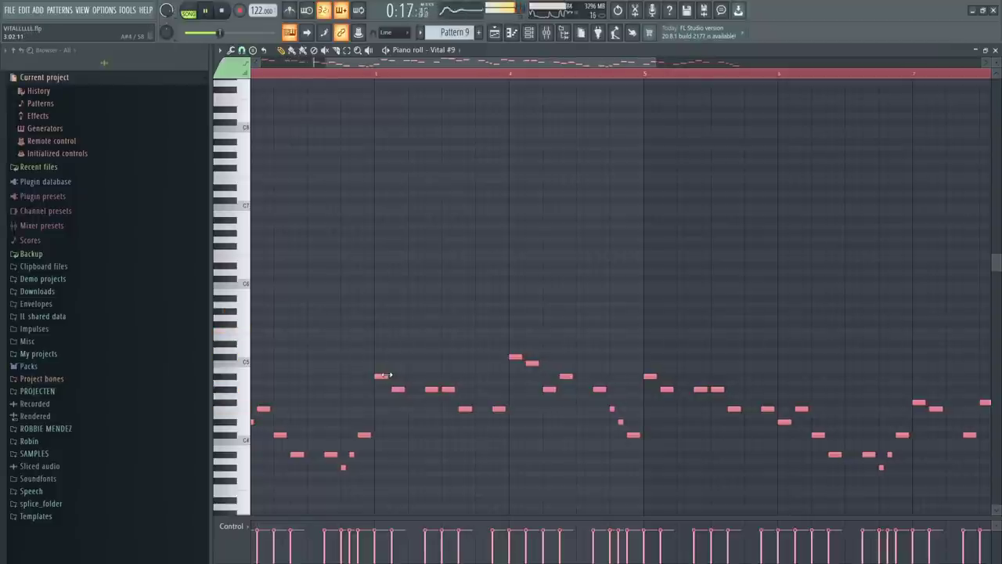
{"action": "scroll", "coordinate": [384, 375], "scroll_direction": "down", "scroll_amount": 4}
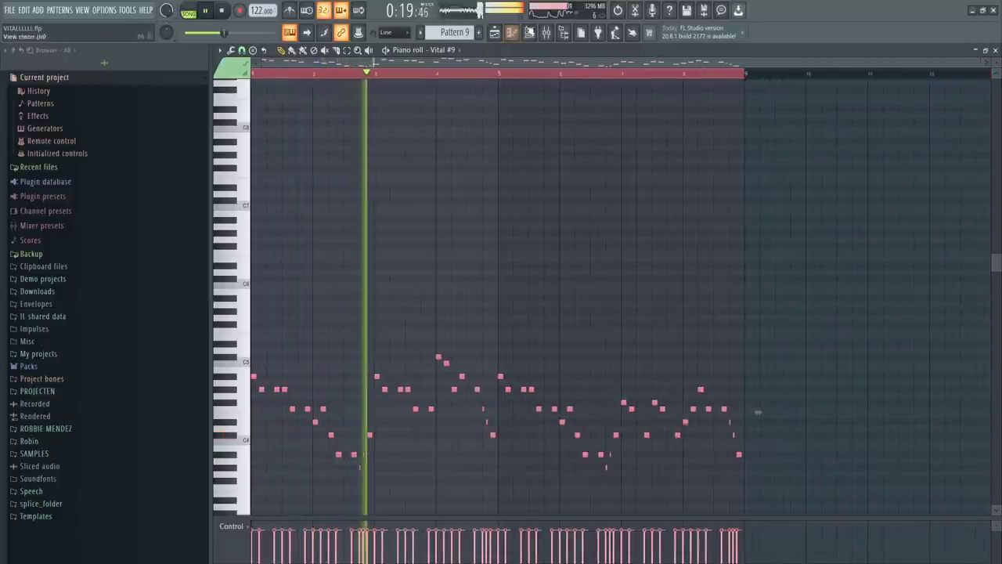
{"action": "left_click", "coordinate": [495, 32]}
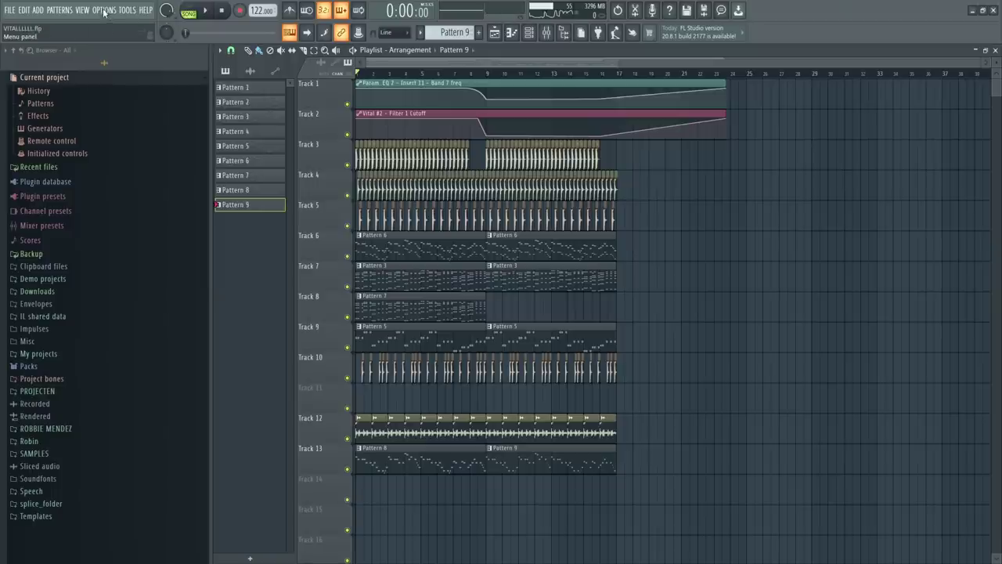
Step: Examine the project's credits and total working time in the project info settings
{"action": "left_click", "coordinate": [104, 10]}
{"action": "left_click", "coordinate": [110, 46]}
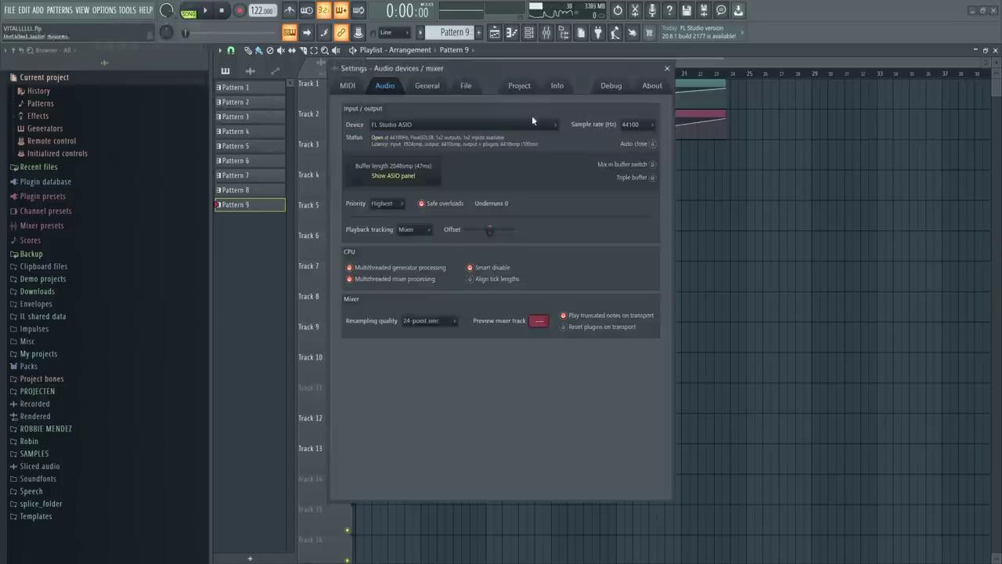
{"action": "left_click", "coordinate": [558, 88]}
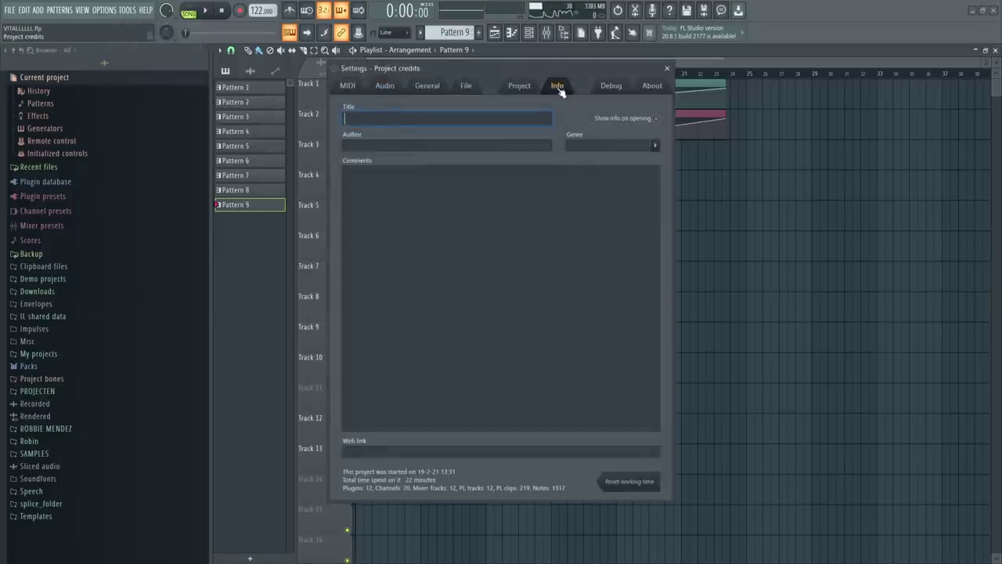
{"action": "left_click", "coordinate": [666, 69]}
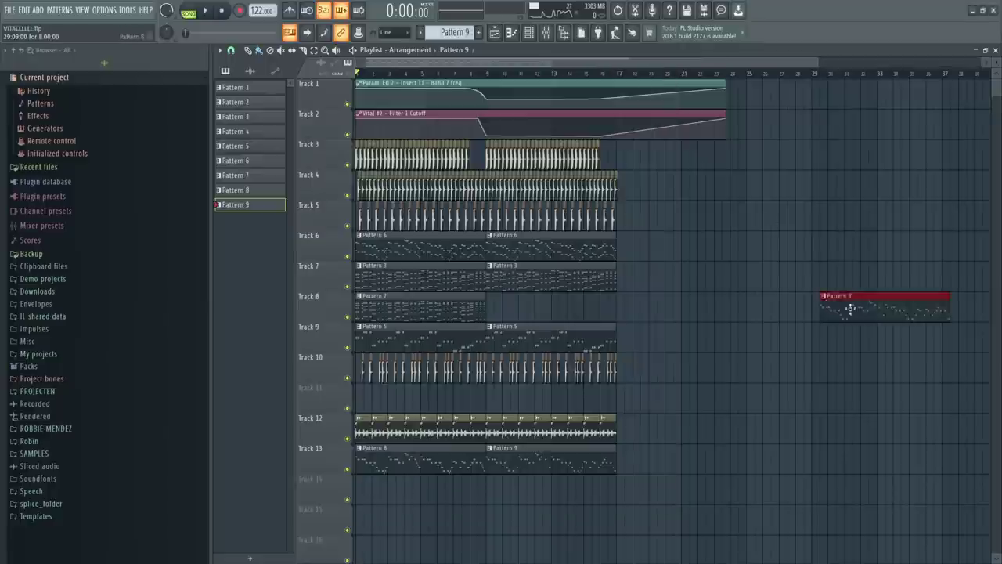
{"action": "key", "text": "space"}
{"action": "left_click", "coordinate": [718, 314]}
{"action": "right_click", "coordinate": [719, 314]}
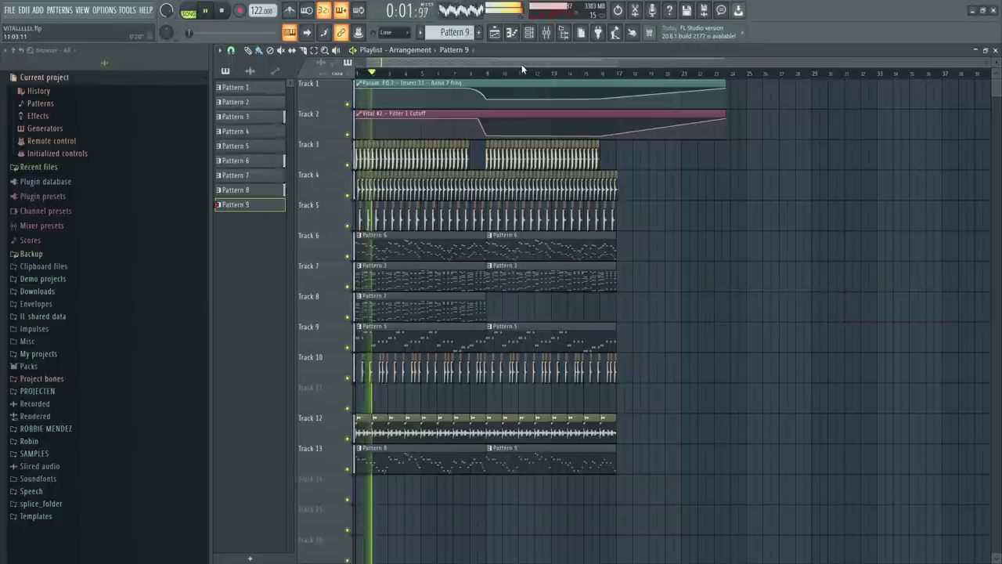
{"action": "left_click", "coordinate": [746, 297]}
{"action": "right_click", "coordinate": [748, 299]}
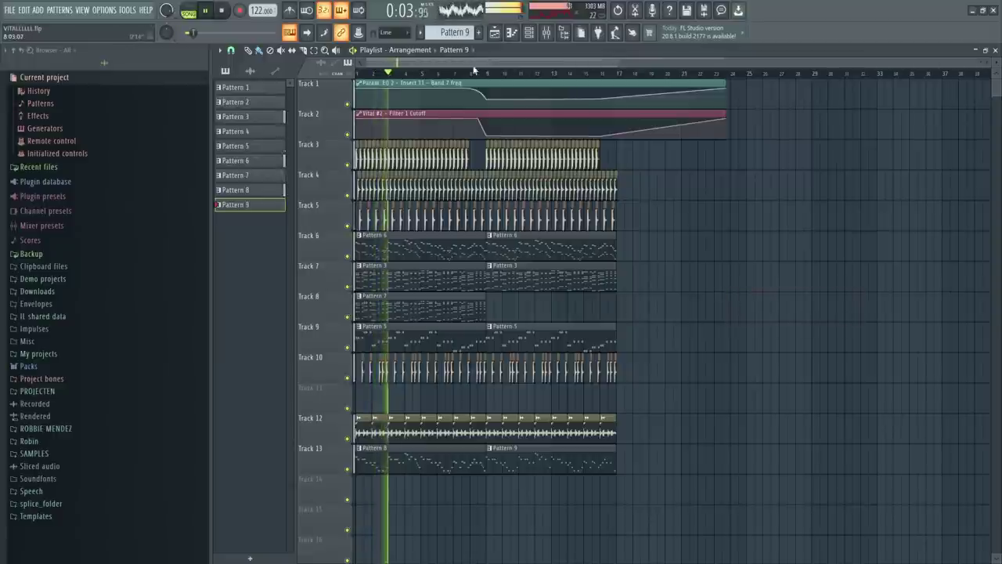
{"action": "left_click", "coordinate": [742, 307]}
{"action": "right_click", "coordinate": [746, 309]}
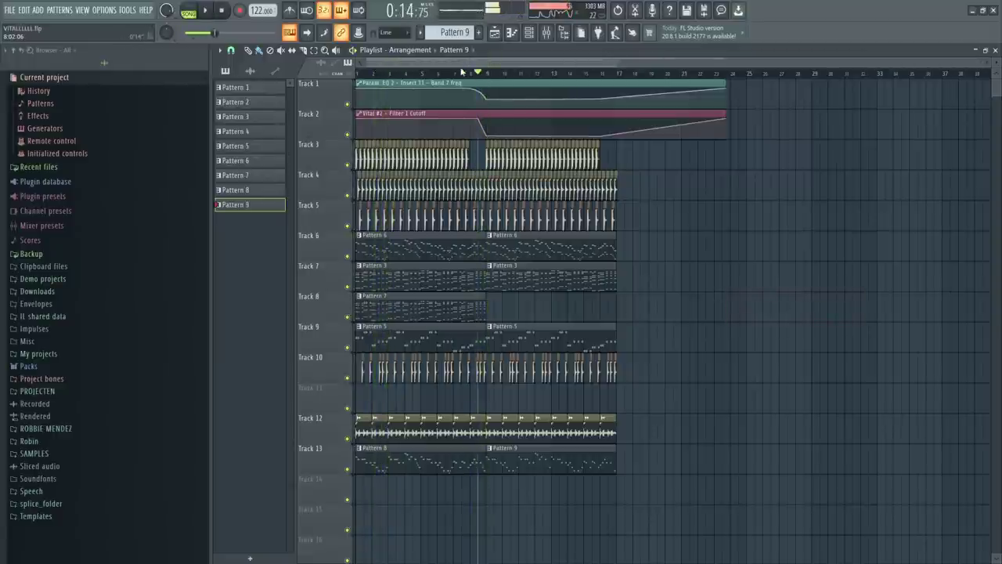
Step: Delete the three percussion clips on Track 10 and the ESSENTIALS LOOP 1 clip on Track 12 between bars 8 and 9
{"action": "scroll", "coordinate": [466, 75], "scroll_direction": "up", "scroll_amount": 5}
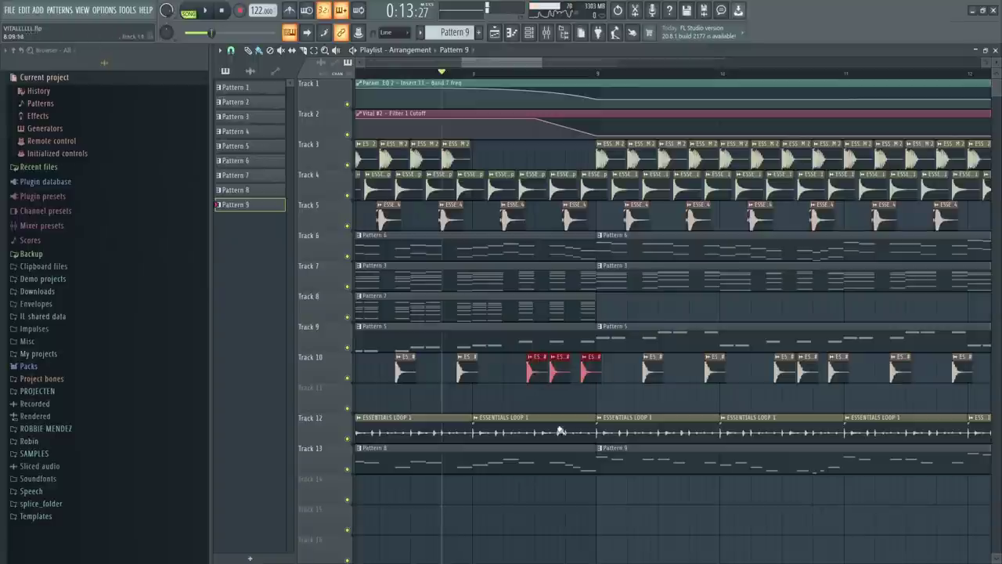
{"action": "key", "text": "Delete"}
{"action": "right_click", "coordinate": [549, 428]}
{"action": "key", "text": "space"}
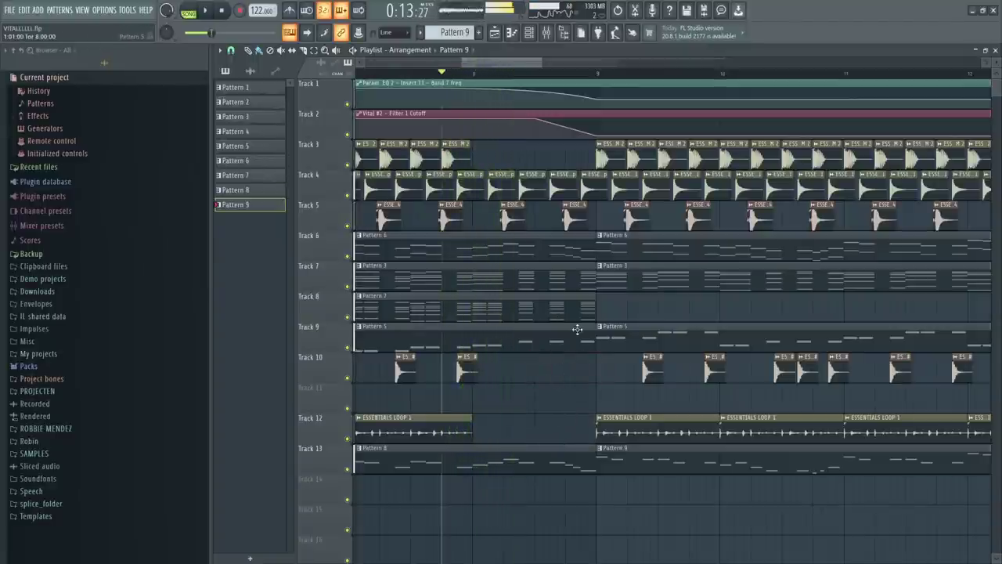
Step: Shorten the first Pattern 5 clip on Track 9 so it ends at bar 8
{"action": "left_click_drag", "start_coordinate": [592, 337], "coordinate": [487, 338]}
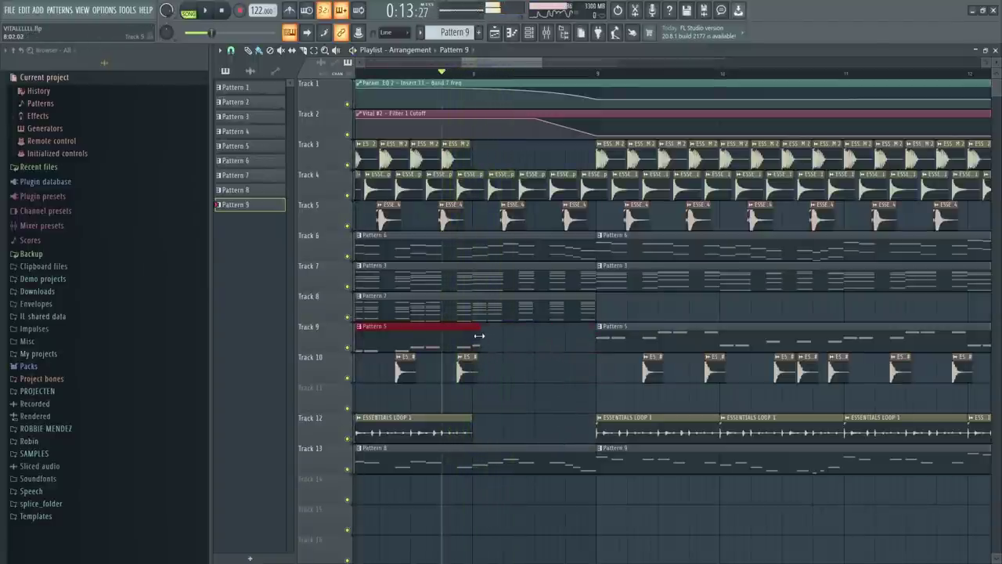
{"action": "scroll", "coordinate": [474, 338], "scroll_direction": "down", "scroll_amount": 3}
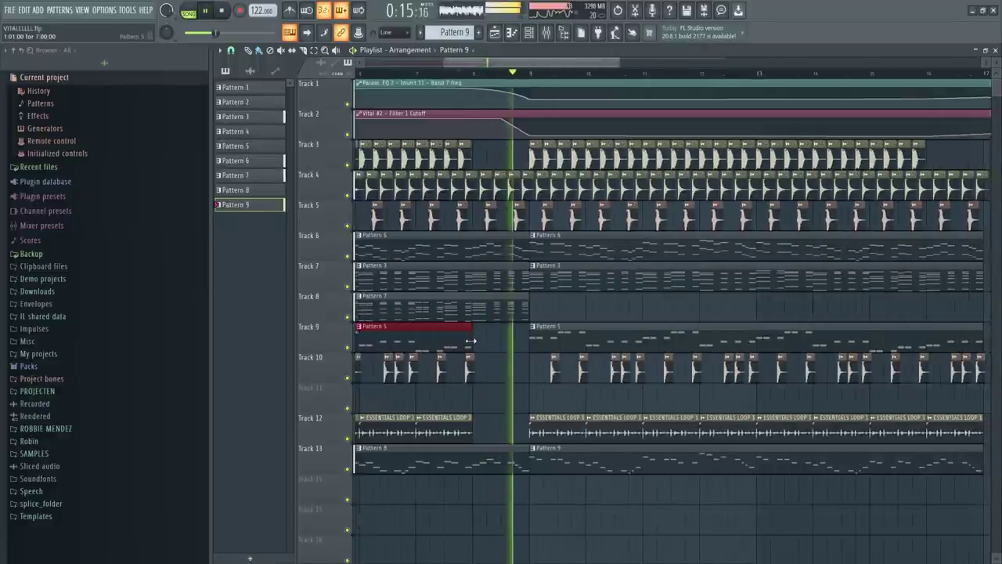
{"action": "key", "text": "space"}
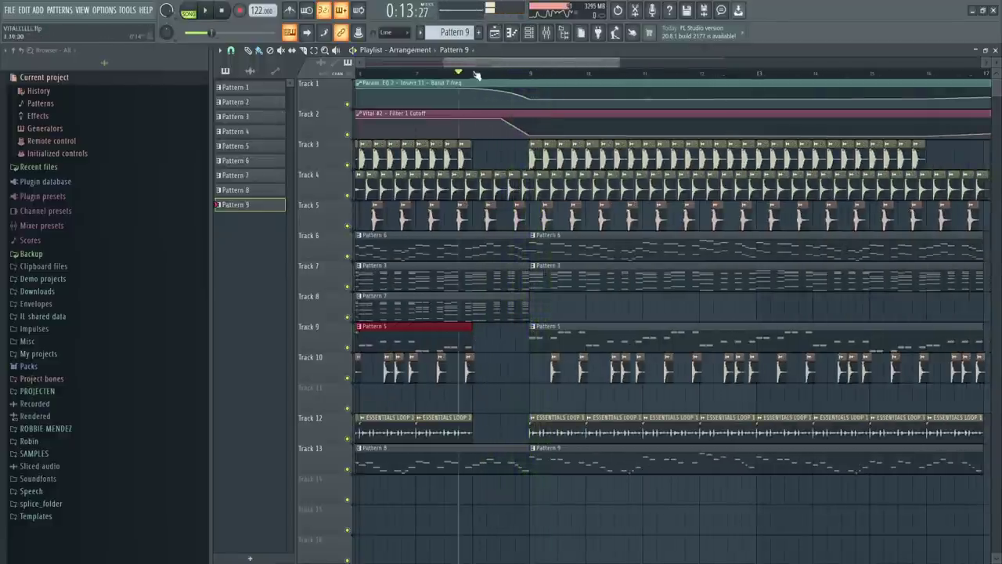
Step: Delete the Vital #2 Filter 1 Cutoff automation point between bars 8 and 9 and curve the resulting drop
{"action": "right_click", "coordinate": [502, 120]}
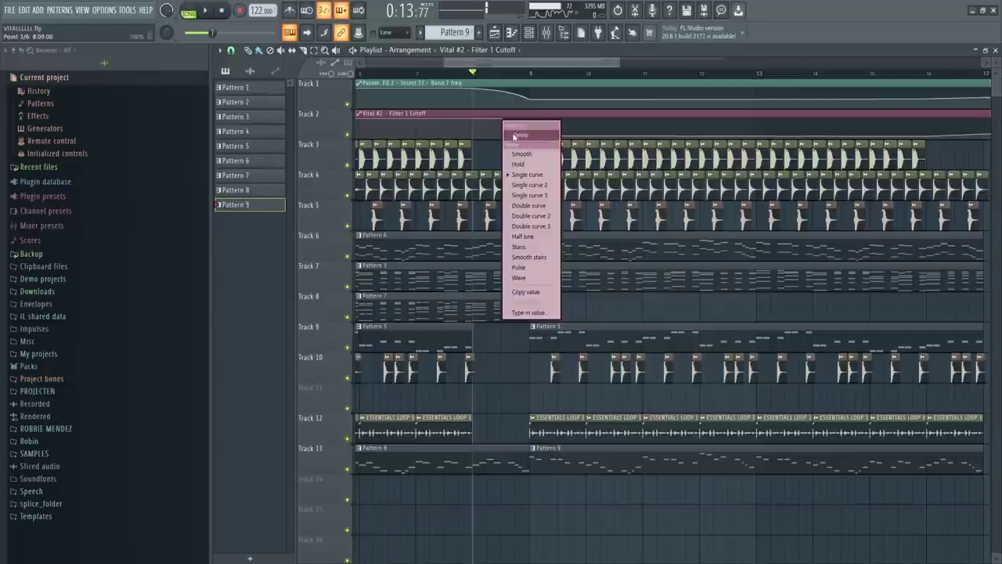
{"action": "left_click", "coordinate": [518, 137]}
{"action": "key", "text": "space"}
{"action": "left_click_drag", "start_coordinate": [501, 128], "coordinate": [501, 130]}
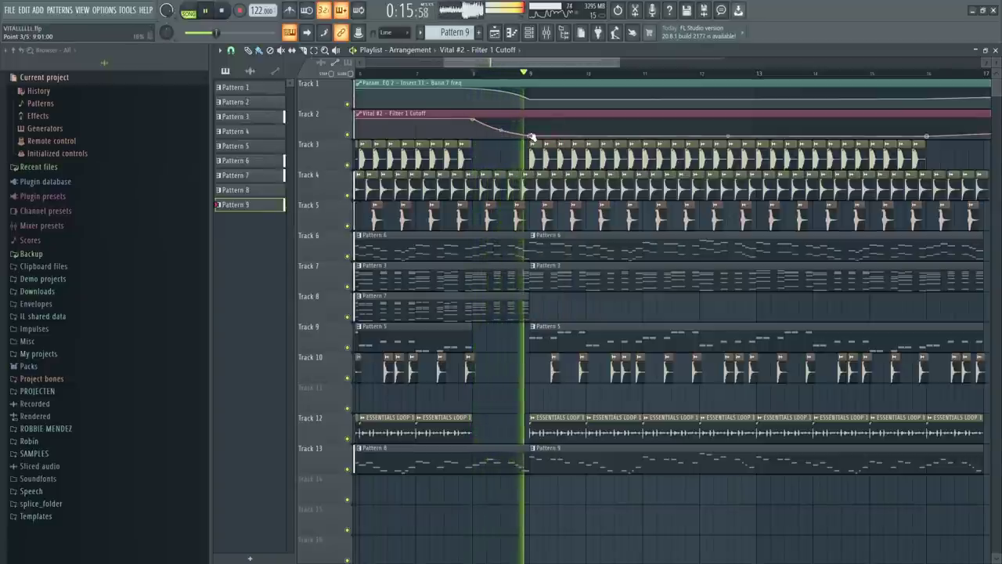
{"action": "key", "text": "space"}
Step: Play the arrangement and review the clips on all tracks across both eight-bar halves
{"action": "key", "text": "space"}
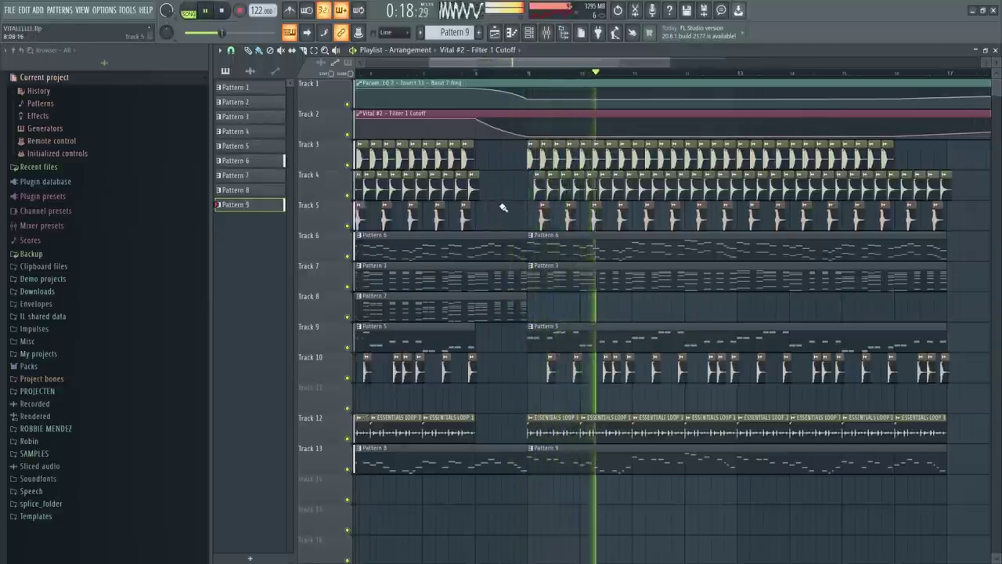
{"action": "scroll", "coordinate": [476, 213], "scroll_direction": "down", "scroll_amount": 5}
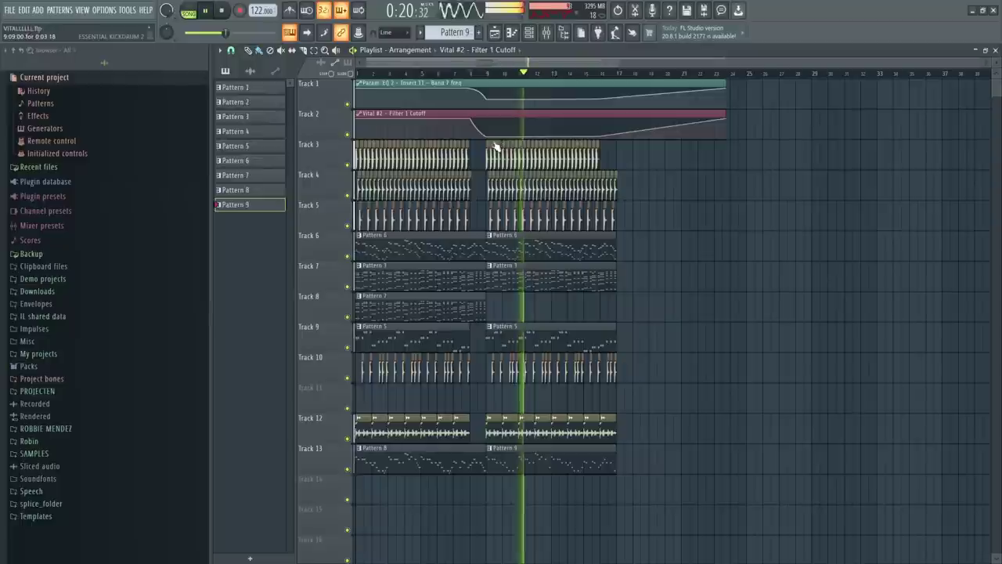
{"action": "scroll", "coordinate": [660, 113], "scroll_direction": "up", "scroll_amount": 4}
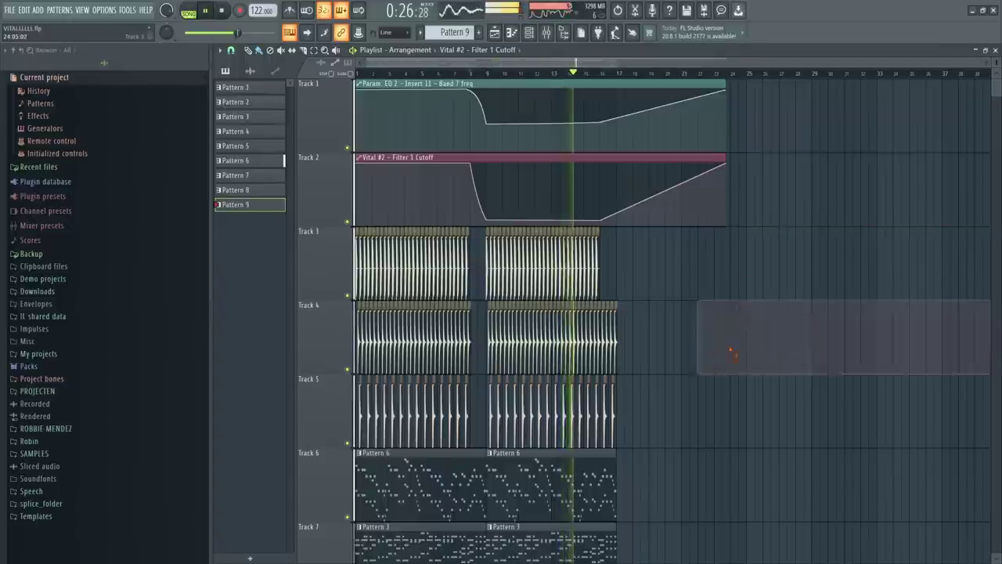
{"action": "scroll", "coordinate": [655, 384], "scroll_direction": "down", "scroll_amount": 6}
{"action": "scroll", "coordinate": [642, 384], "scroll_direction": "down", "scroll_amount": 2}
{"action": "scroll", "coordinate": [639, 384], "scroll_direction": "up", "scroll_amount": 1}
{"action": "scroll", "coordinate": [638, 383], "scroll_direction": "up", "scroll_amount": 1}
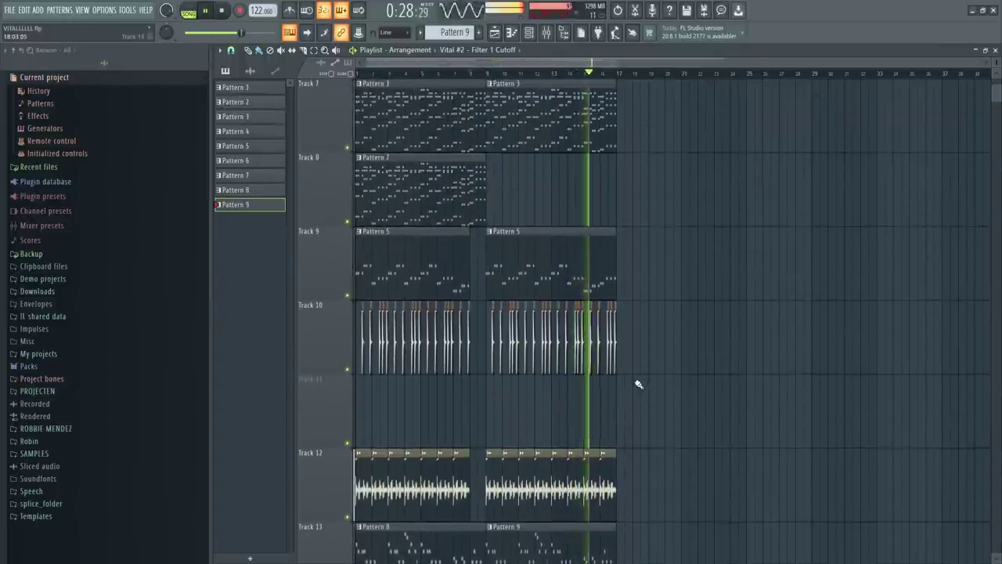
{"action": "scroll", "coordinate": [638, 383], "scroll_direction": "down", "scroll_amount": 1}
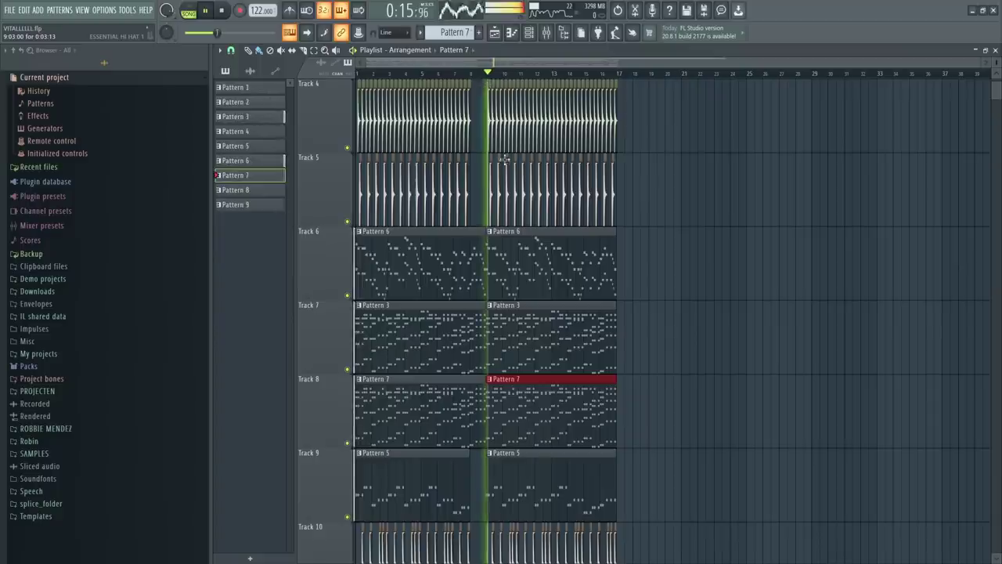
Step: Remove the second Pattern 7 clip on Track 8, starting at bar 9
{"action": "right_click", "coordinate": [526, 405]}
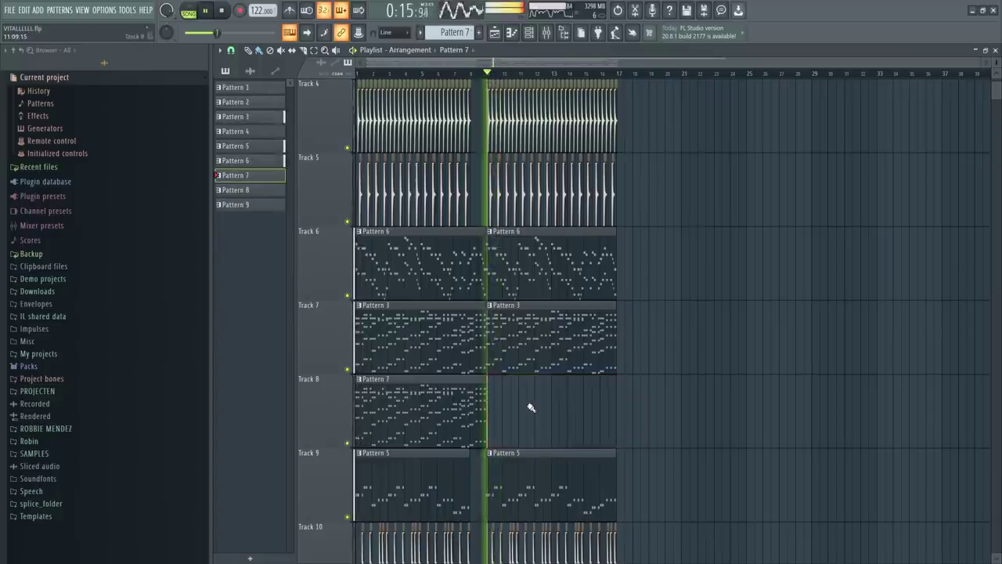
{"action": "left_click", "coordinate": [666, 421]}
{"action": "right_click", "coordinate": [667, 415]}
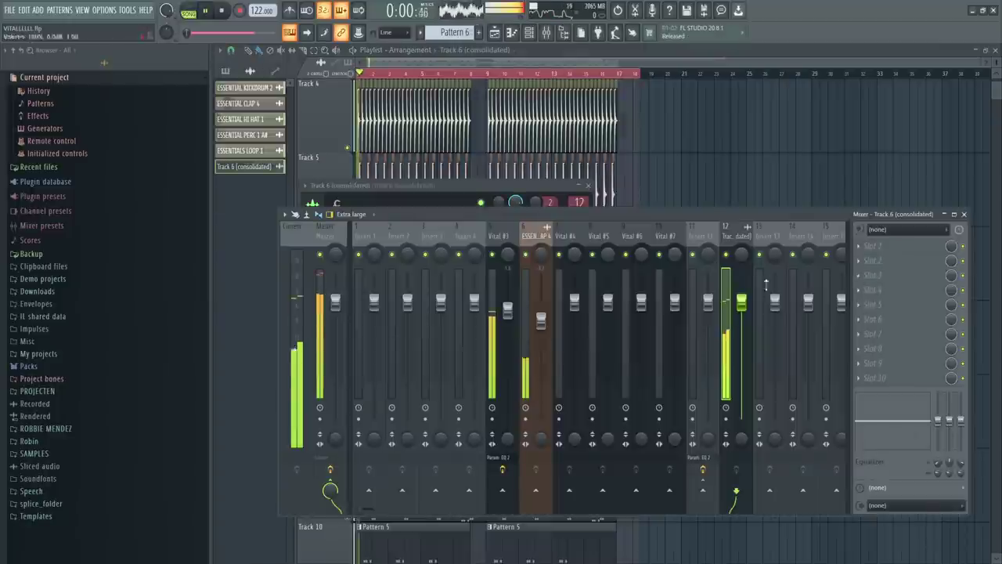
Step: Add Fruity Parametric EQ 2 to the Track 6 (consolidated) mixer track and make Band 1 a Steep 8 high-pass
{"action": "left_click", "coordinate": [871, 288]}
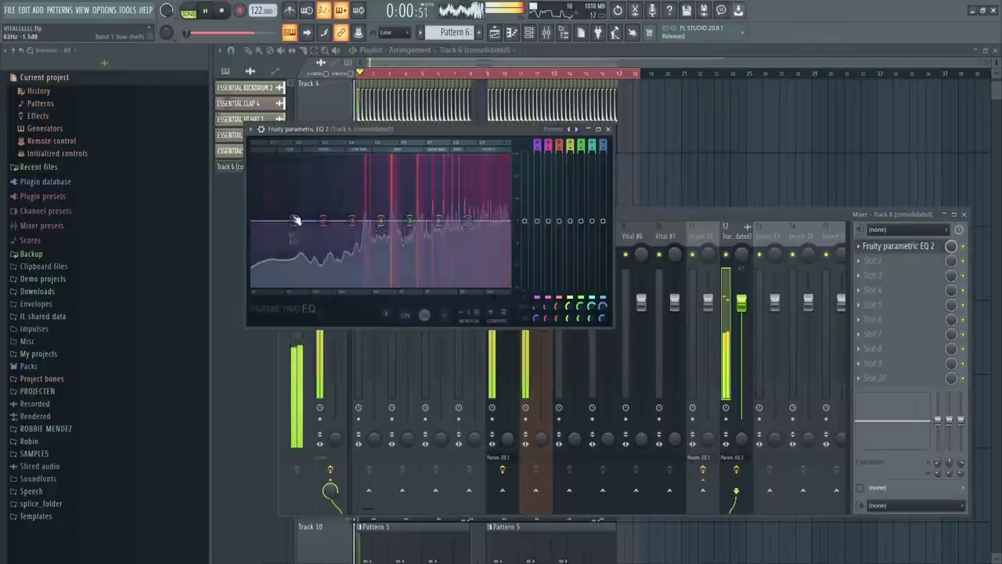
{"action": "right_click", "coordinate": [295, 220]}
{"action": "mouse_move", "coordinate": [310, 249]}
{"action": "left_click", "coordinate": [334, 281]}
{"action": "right_click", "coordinate": [294, 221]}
{"action": "left_click", "coordinate": [331, 263]}
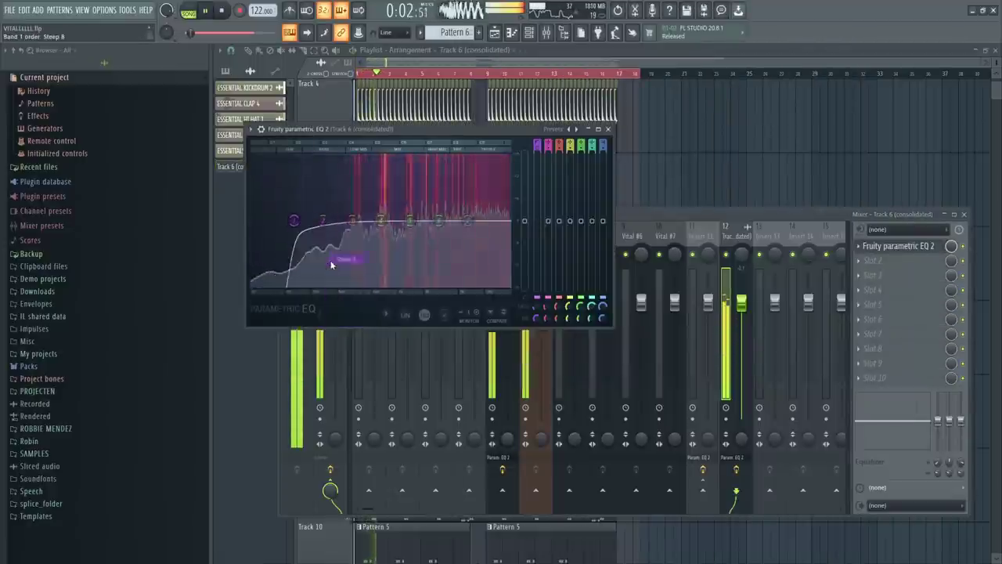
Step: Shape the EQ with a higher low cut and slight mid and high boosts, and raise its main level
{"action": "left_click_drag", "start_coordinate": [295, 221], "coordinate": [390, 215]}
{"action": "left_click_drag", "start_coordinate": [524, 221], "coordinate": [524, 214]}
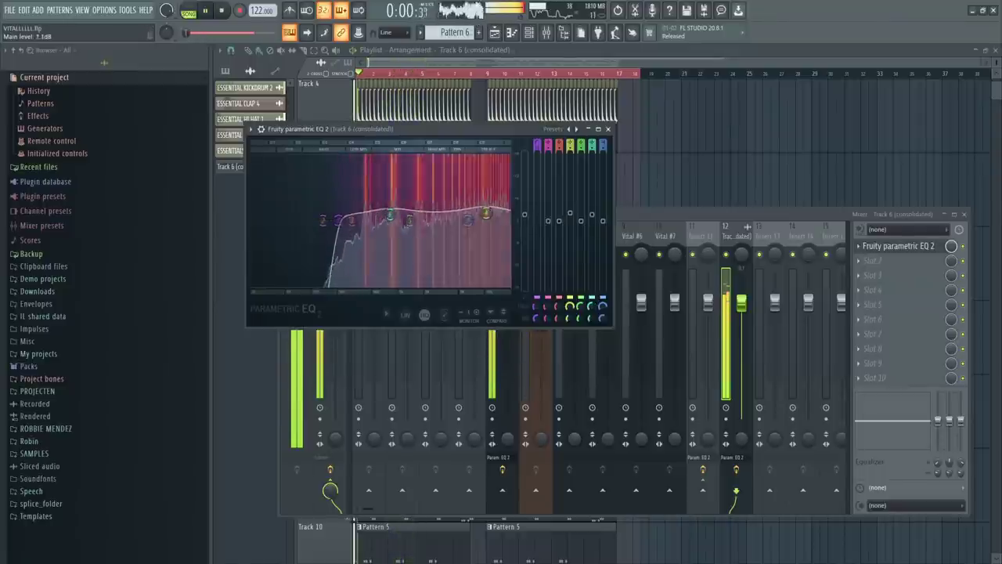
{"action": "left_click", "coordinate": [885, 260]}
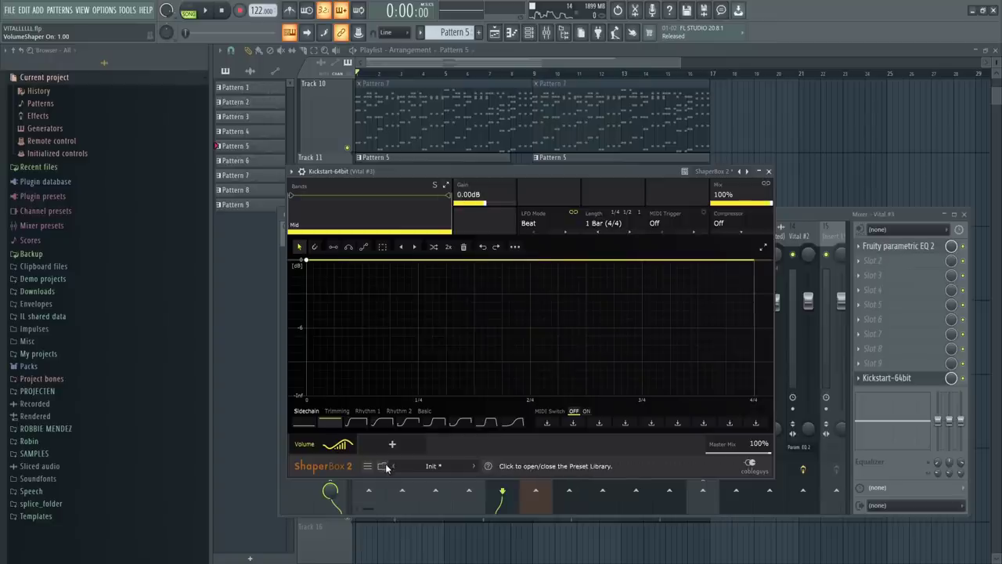
Step: Pick the DEEP SIDECHAIN BASS preset from My Presets in ShaperBox 2 on the Vital #3 mixer track and close the preset library
{"action": "left_click", "coordinate": [386, 467]}
{"action": "left_click", "coordinate": [650, 247]}
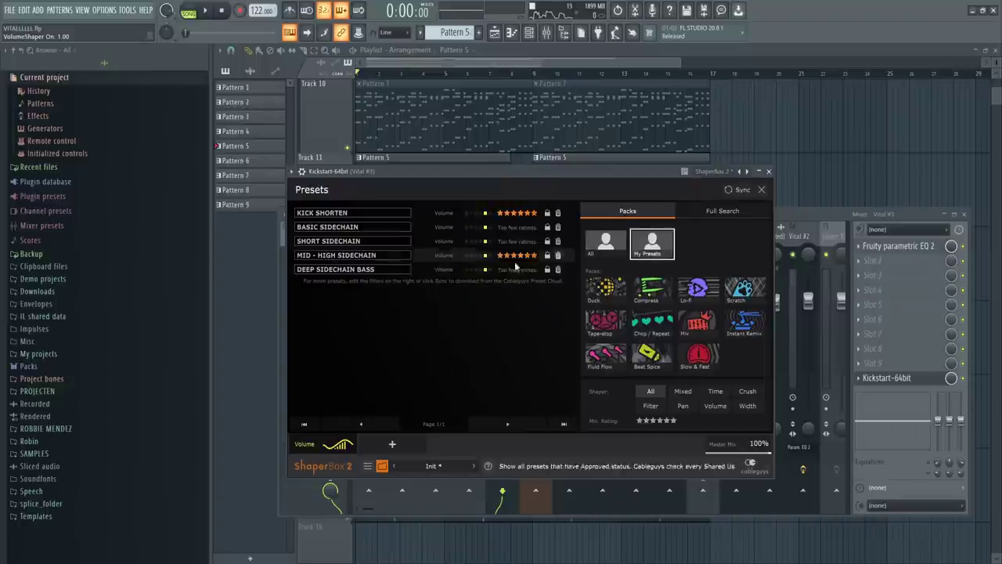
{"action": "left_click", "coordinate": [435, 269]}
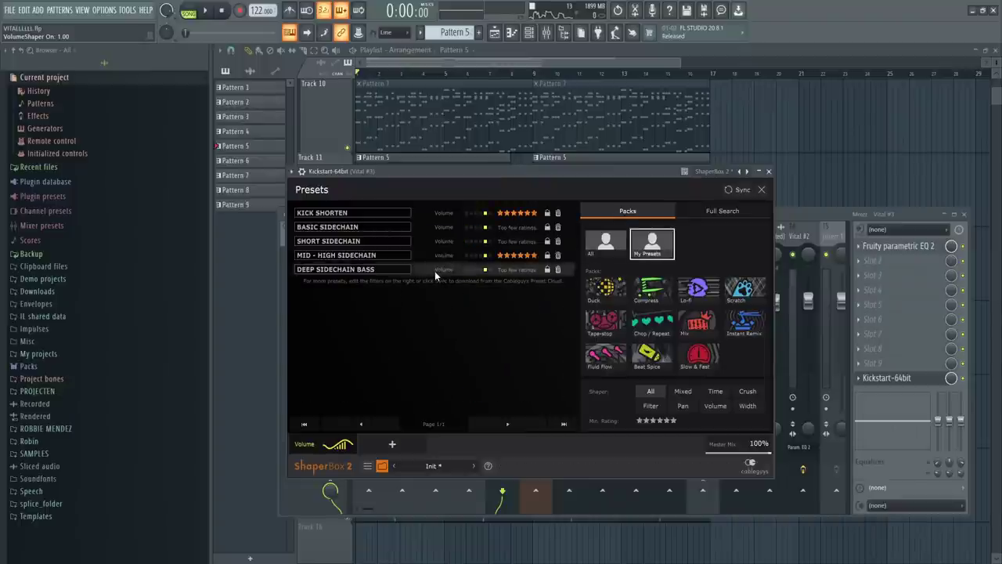
{"action": "left_click", "coordinate": [763, 191]}
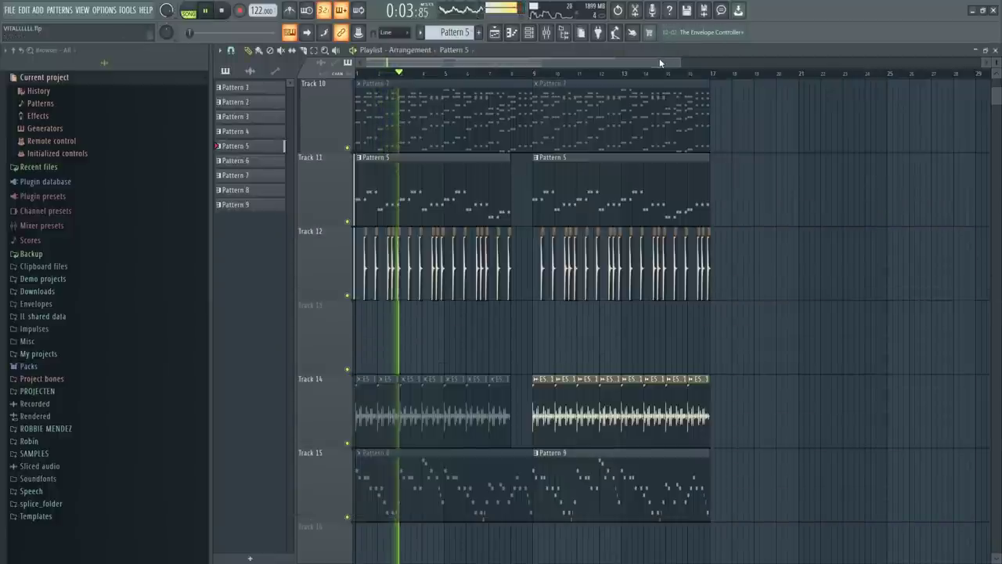
{"action": "left_click", "coordinate": [668, 49]}
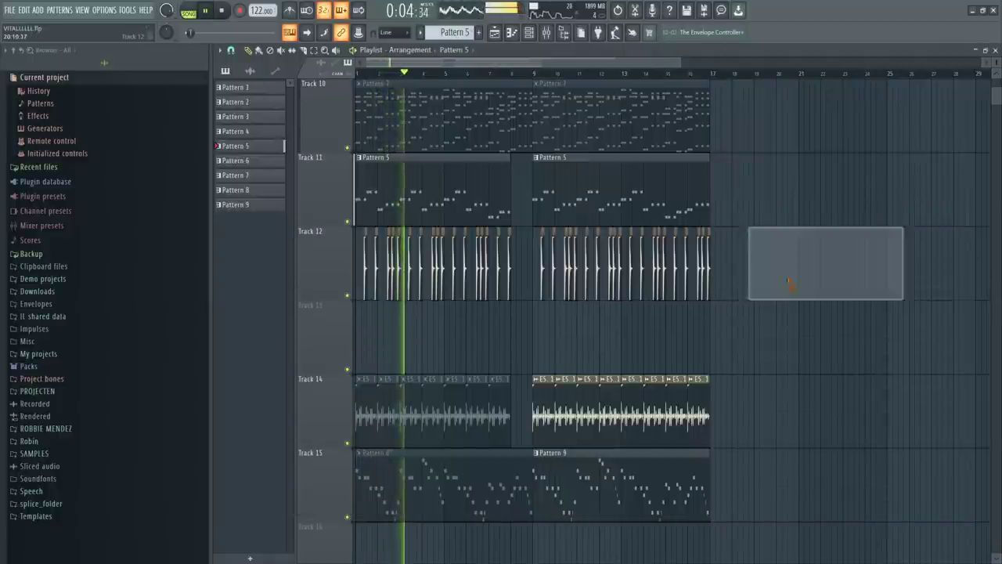
{"action": "scroll", "coordinate": [756, 356], "scroll_direction": "down", "scroll_amount": 2}
{"action": "scroll", "coordinate": [595, 309], "scroll_direction": "down", "scroll_amount": 2}
{"action": "scroll", "coordinate": [557, 290], "scroll_direction": "up", "scroll_amount": 4}
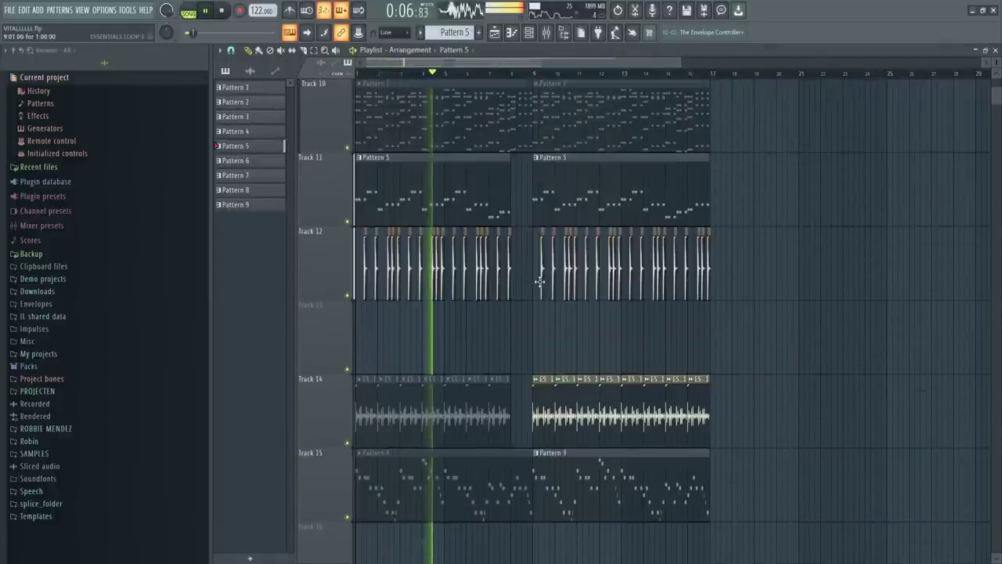
Step: Play the arrangement from about bar 8 to check the transition after the break across the lower tracks
{"action": "left_click", "coordinate": [503, 75]}
{"action": "scroll", "coordinate": [519, 190], "scroll_direction": "up", "scroll_amount": 4}
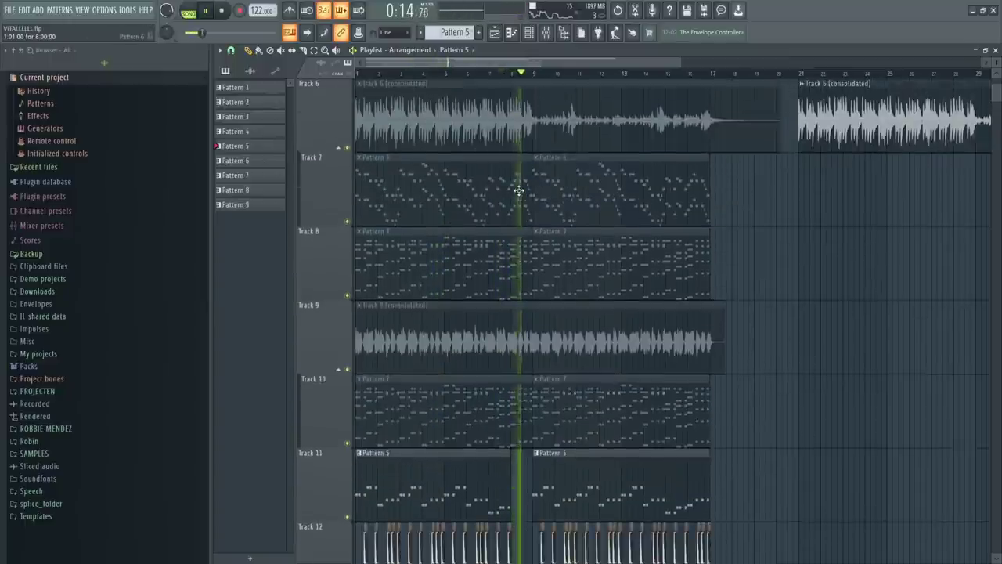
{"action": "scroll", "coordinate": [519, 190], "scroll_direction": "down", "scroll_amount": 5}
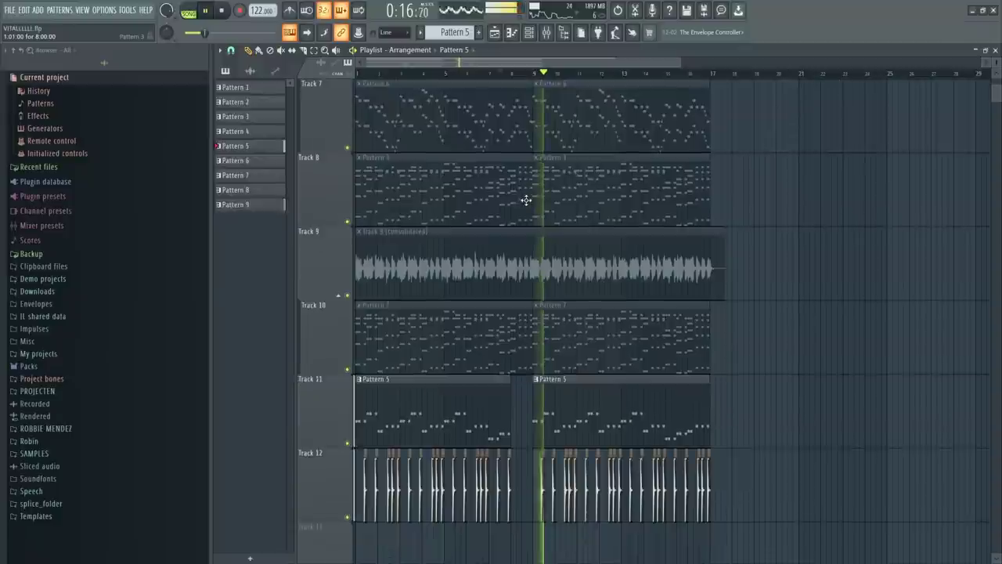
{"action": "left_click", "coordinate": [767, 285]}
{"action": "right_click", "coordinate": [767, 284]}
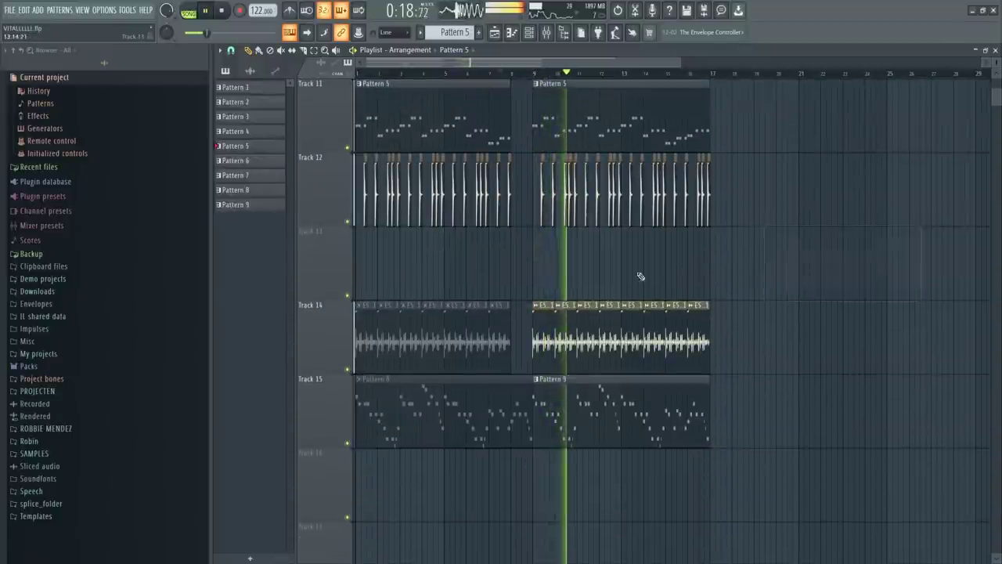
{"action": "key", "text": "space"}
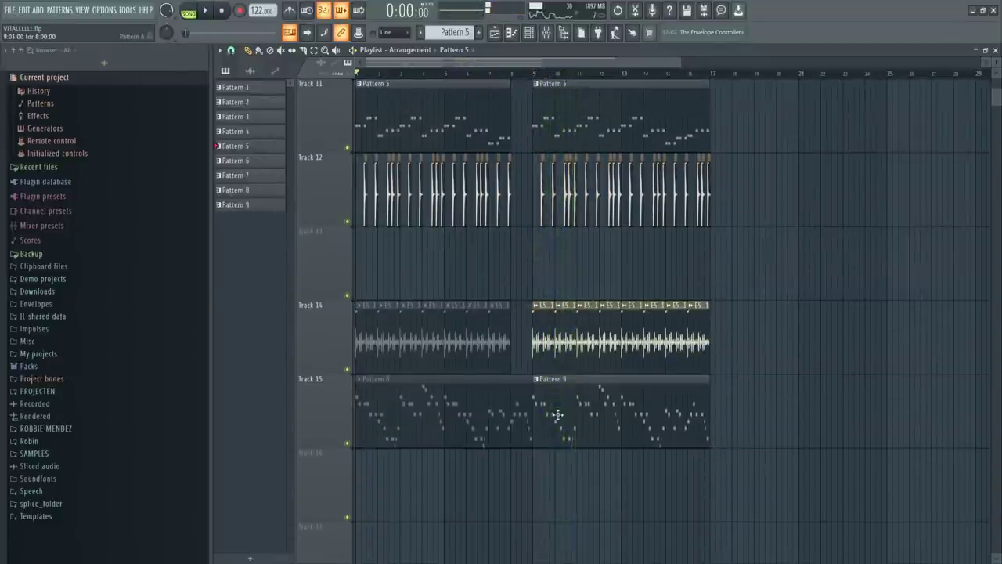
Step: Unmute the first Track 6 (consolidated) clip and restart playback from the beginning
{"action": "scroll", "coordinate": [472, 320], "scroll_direction": "up", "scroll_amount": 5}
{"action": "key", "text": "space"}
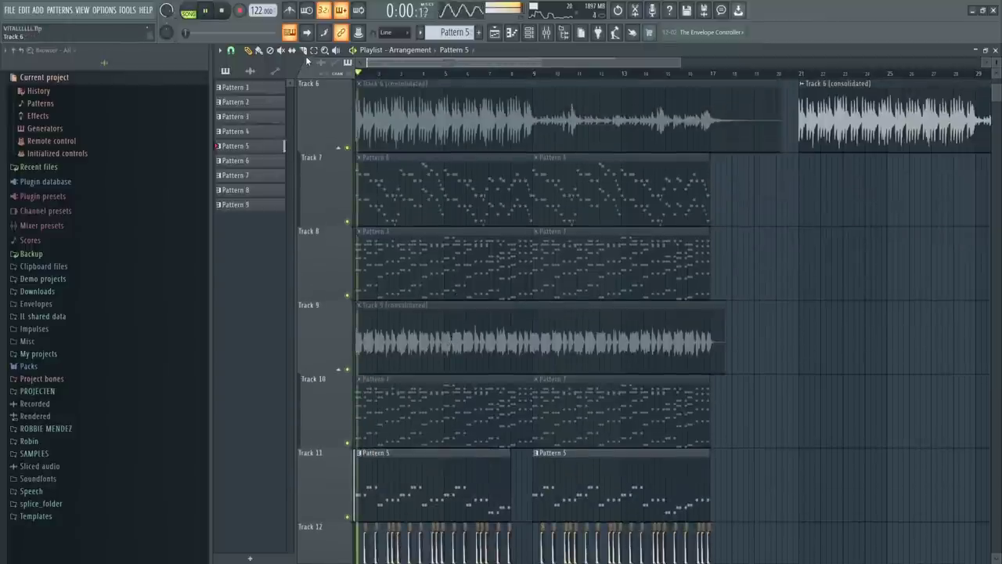
{"action": "scroll", "coordinate": [418, 167], "scroll_direction": "up", "scroll_amount": 1}
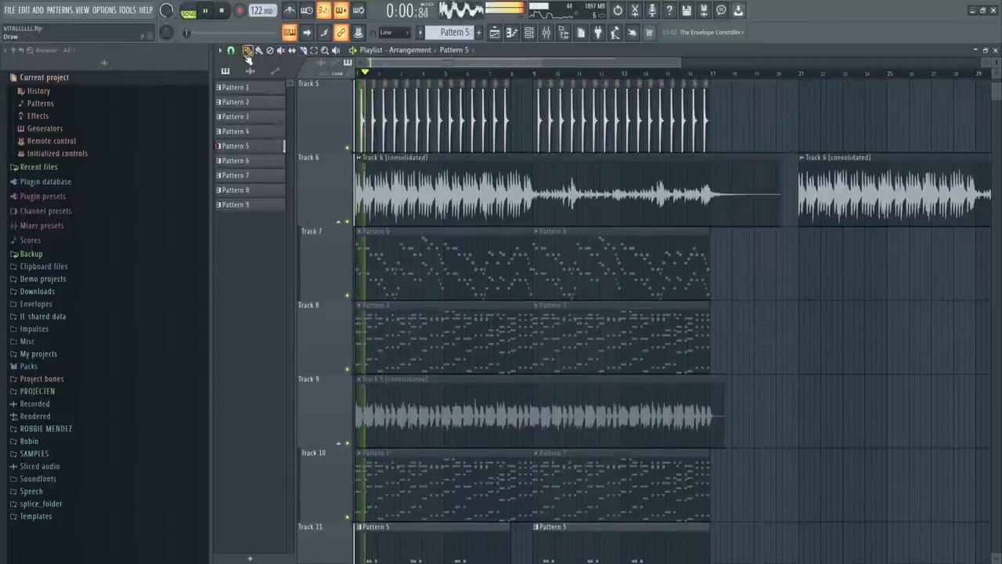
Step: Open the Track 6 (consolidated) mixer track and inspect its Fruity Parametric EQ 2 during playback
{"action": "double_click", "coordinate": [541, 179]}
{"action": "left_click", "coordinate": [547, 33]}
{"action": "scroll", "coordinate": [574, 244], "scroll_direction": "down", "scroll_amount": 3}
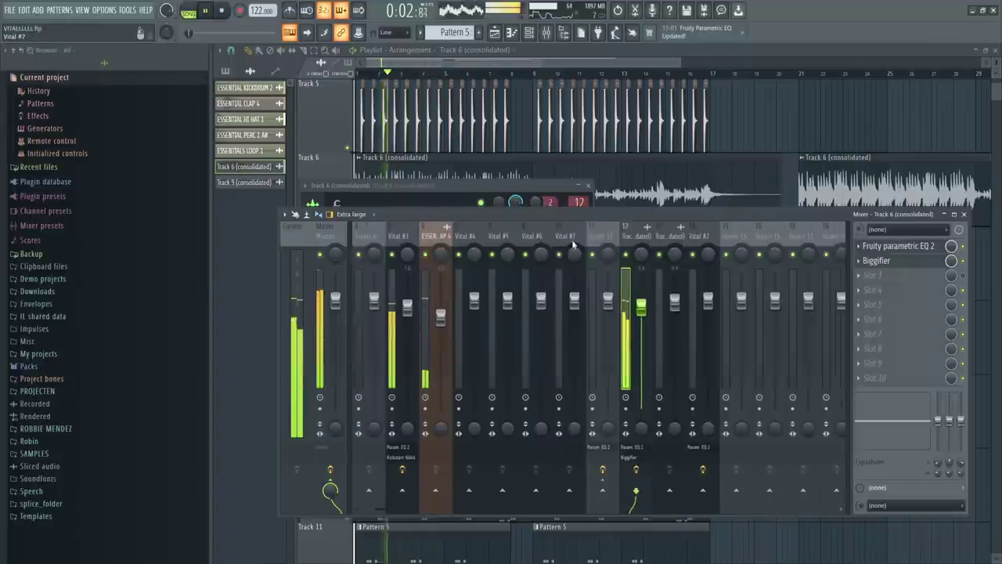
{"action": "left_click", "coordinate": [942, 250]}
{"action": "key", "text": "space"}
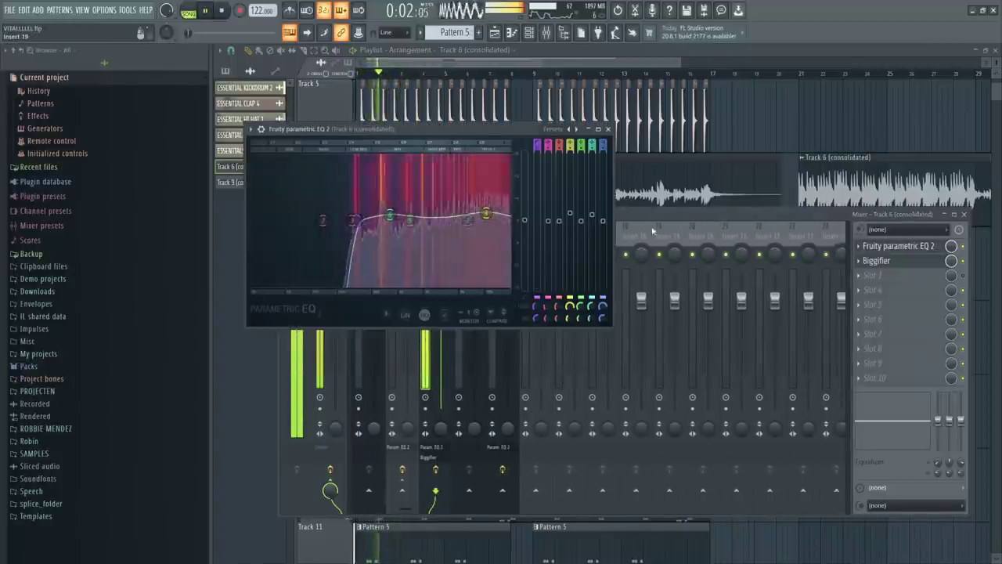
Step: Sidechain the Track 6 (consolidated) mixer track to Insert 16 and add a Fruity Send that targets Insert 16
{"action": "left_click_drag", "start_coordinate": [651, 219], "coordinate": [647, 220]}
{"action": "key", "text": "space"}
{"action": "right_click", "coordinate": [566, 491]}
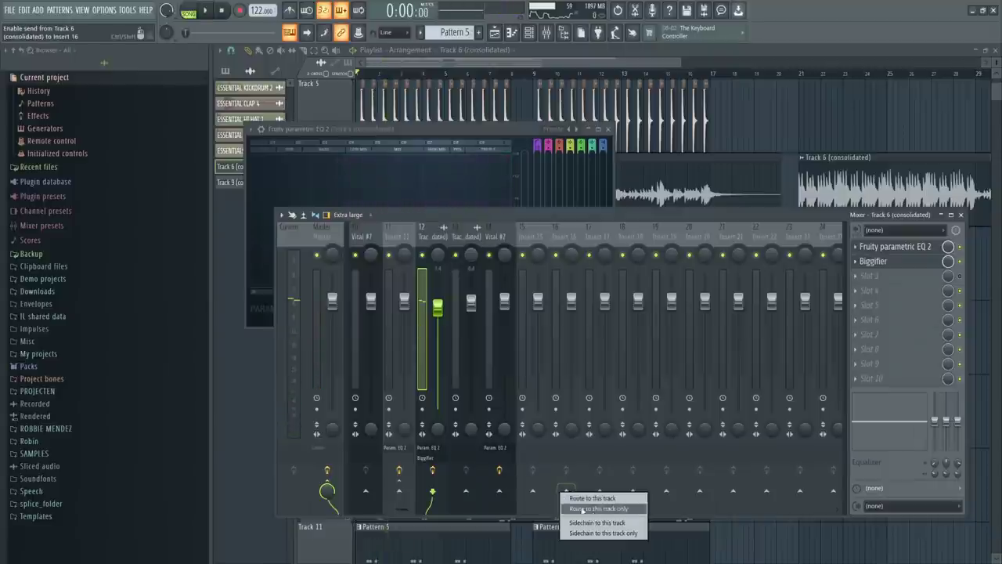
{"action": "left_click", "coordinate": [604, 523]}
{"action": "left_click", "coordinate": [861, 275]}
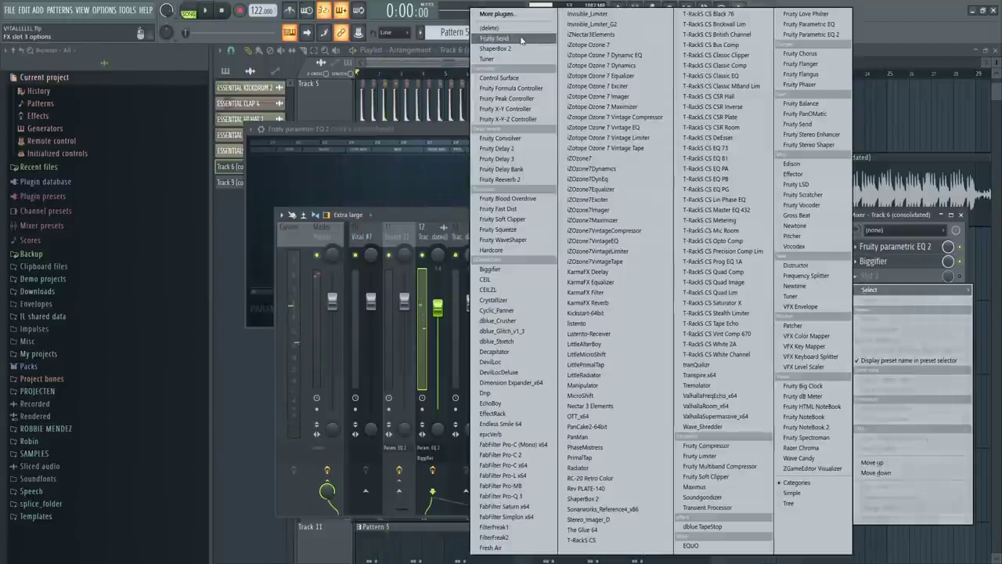
{"action": "left_click", "coordinate": [955, 290]}
{"action": "left_click", "coordinate": [327, 185]}
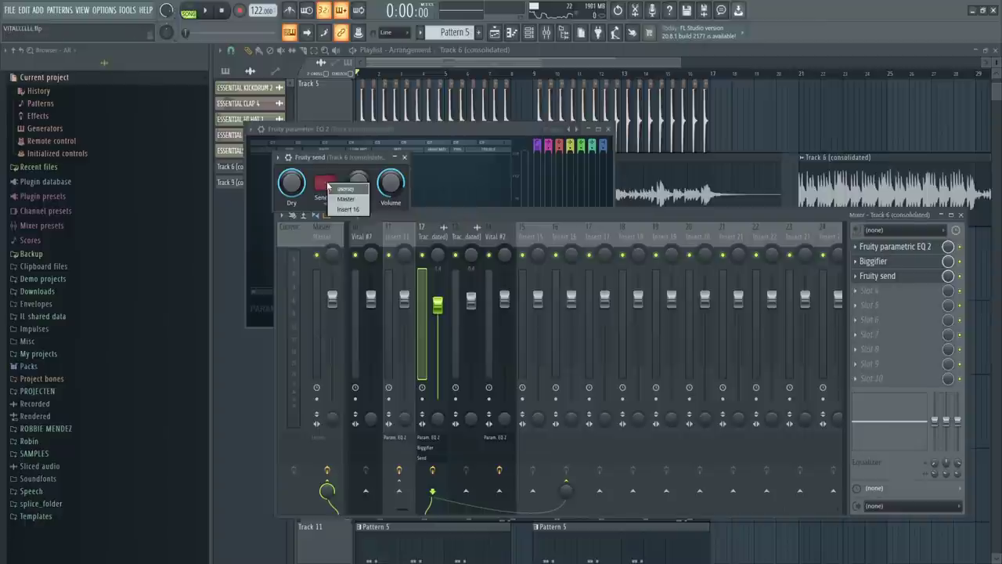
Step: Load ValhallaRoom on Insert 16 with a 100% mix and a decay of about 3.84 s, and lower Insert 16's volume
{"action": "left_click", "coordinate": [532, 240]}
{"action": "left_click", "coordinate": [564, 236]}
{"action": "left_click", "coordinate": [856, 248]}
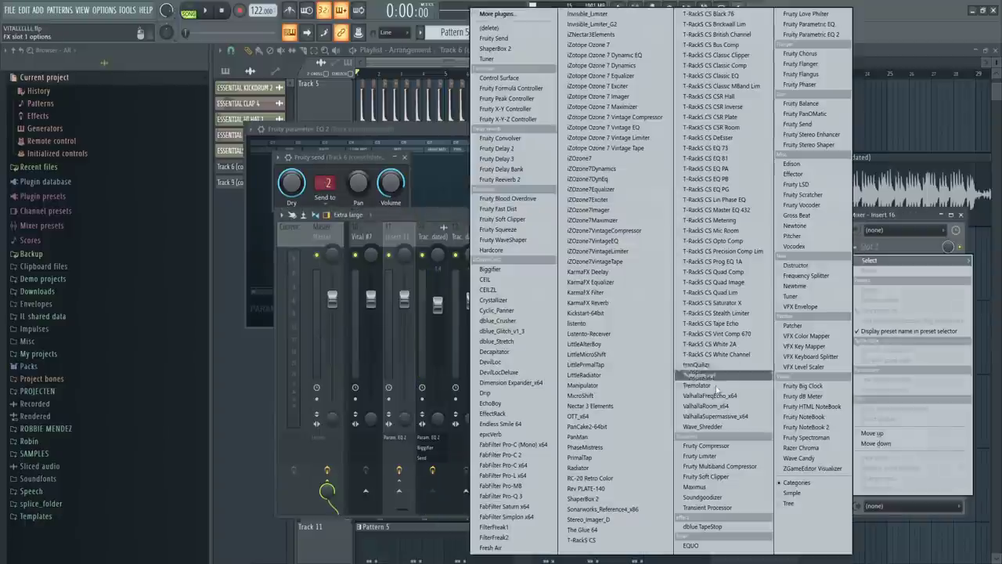
{"action": "left_click", "coordinate": [708, 405]}
{"action": "key", "text": "space"}
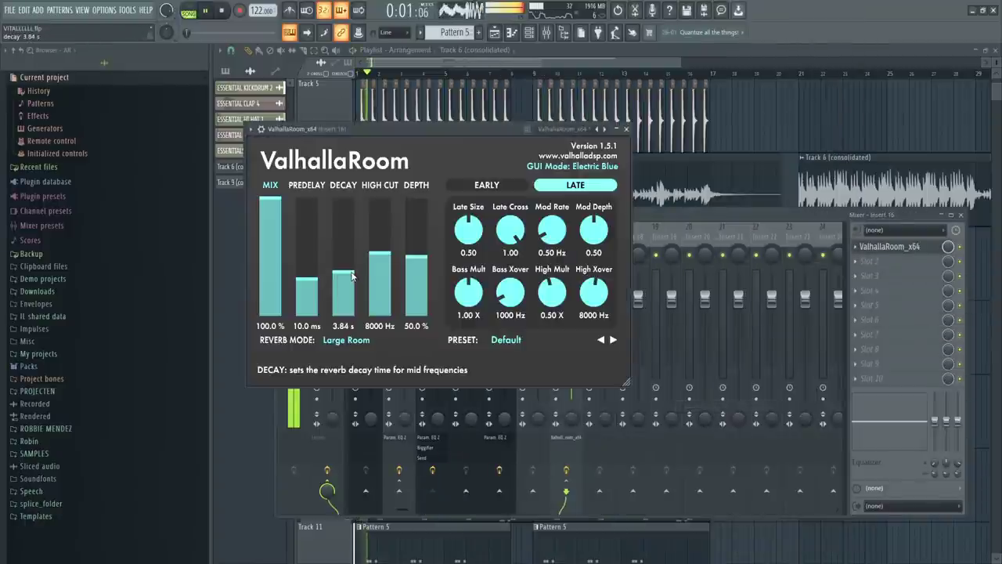
{"action": "left_click", "coordinate": [570, 345]}
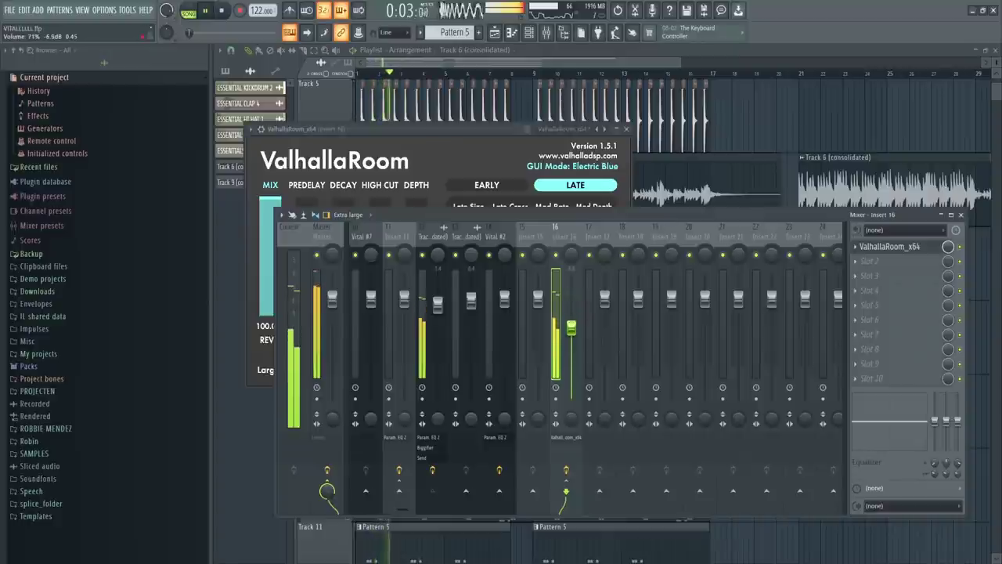
Step: Add Fruity Parametric EQ 2 after the reverb on Insert 16 and make Band 1 a steeper high-pass with a raised cutoff
{"action": "left_click", "coordinate": [855, 261]}
{"action": "left_click", "coordinate": [813, 35]}
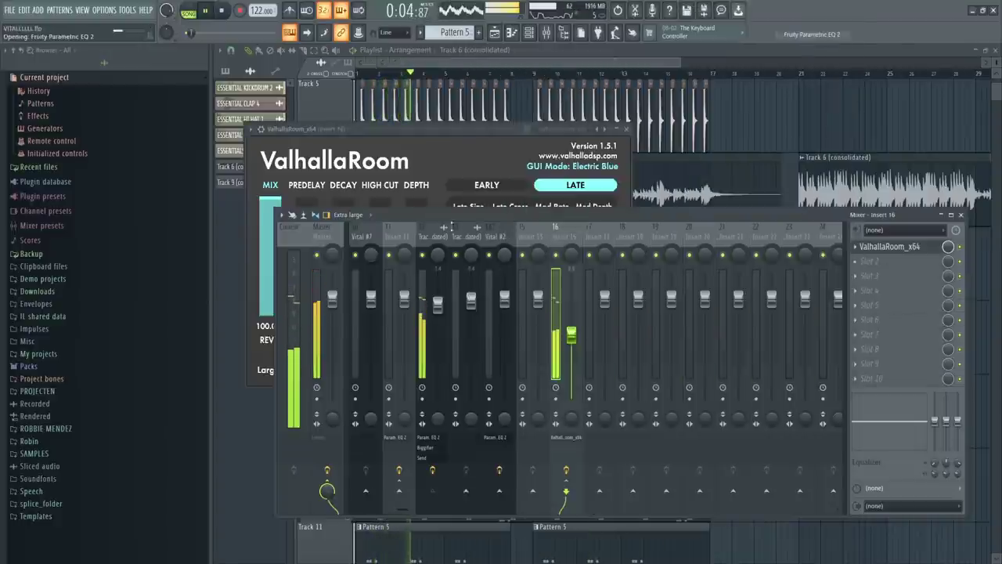
{"action": "right_click", "coordinate": [308, 235]}
{"action": "mouse_move", "coordinate": [319, 266]}
{"action": "left_click", "coordinate": [361, 293]}
{"action": "right_click", "coordinate": [308, 235]}
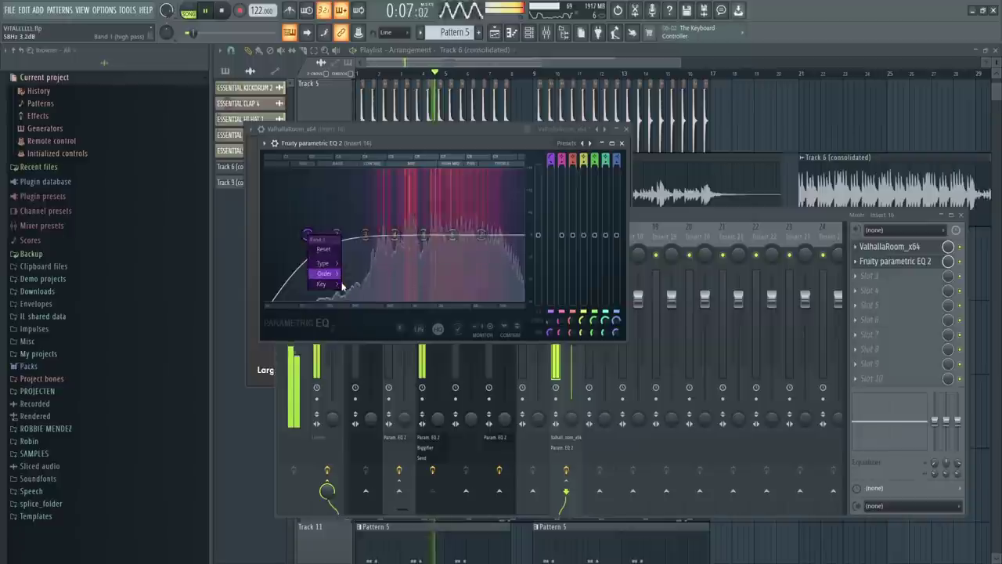
{"action": "left_click", "coordinate": [350, 291]}
{"action": "left_click_drag", "start_coordinate": [308, 235], "coordinate": [356, 235]}
Step: Boost Band 5 by about 1.5 dB near 17216 Hz in the Track 6 (consolidated) EQ and stop playback
{"action": "left_click", "coordinate": [565, 362]}
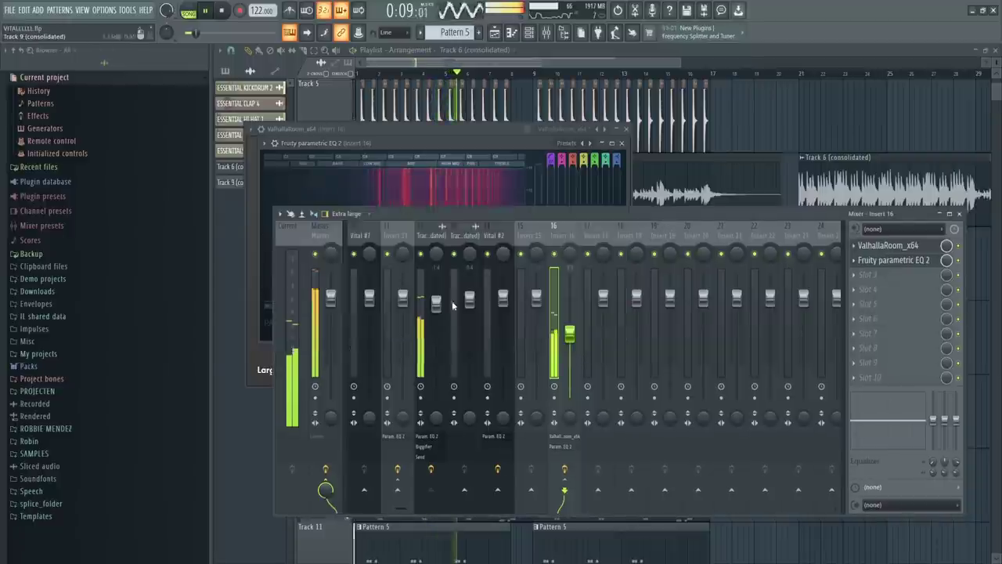
{"action": "key", "text": "space"}
{"action": "left_click", "coordinate": [432, 235]}
{"action": "scroll", "coordinate": [416, 233], "scroll_direction": "up", "scroll_amount": 3}
{"action": "key", "text": "space"}
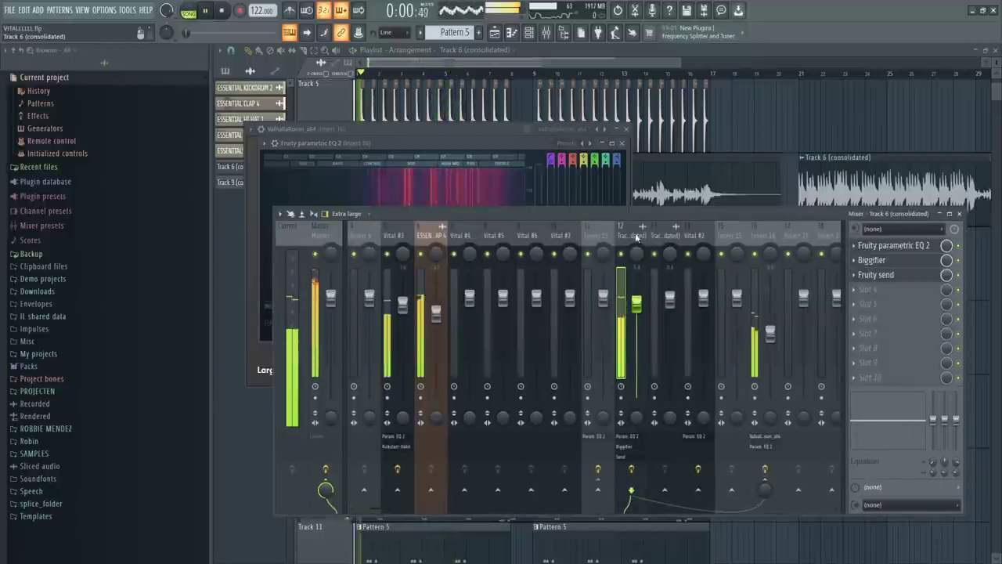
{"action": "left_click", "coordinate": [892, 245]}
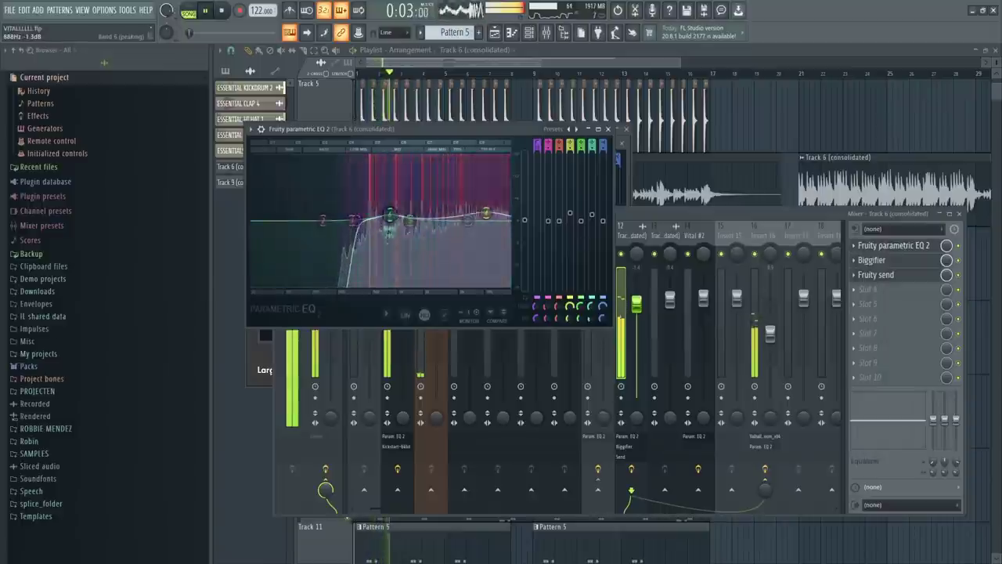
{"action": "left_click_drag", "start_coordinate": [407, 222], "coordinate": [505, 215]}
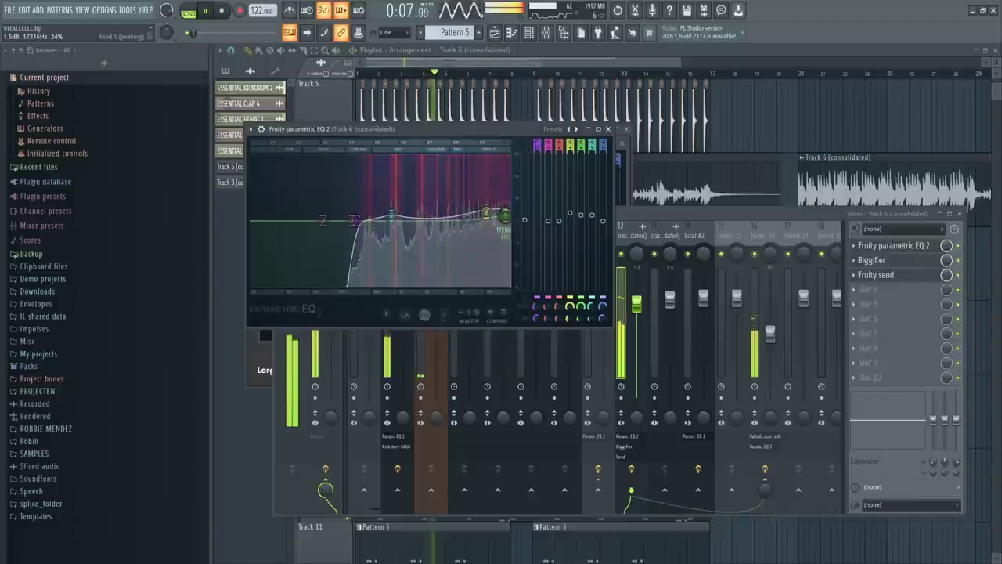
{"action": "left_click", "coordinate": [402, 72]}
{"action": "key", "text": "space"}
{"action": "left_click", "coordinate": [830, 389]}
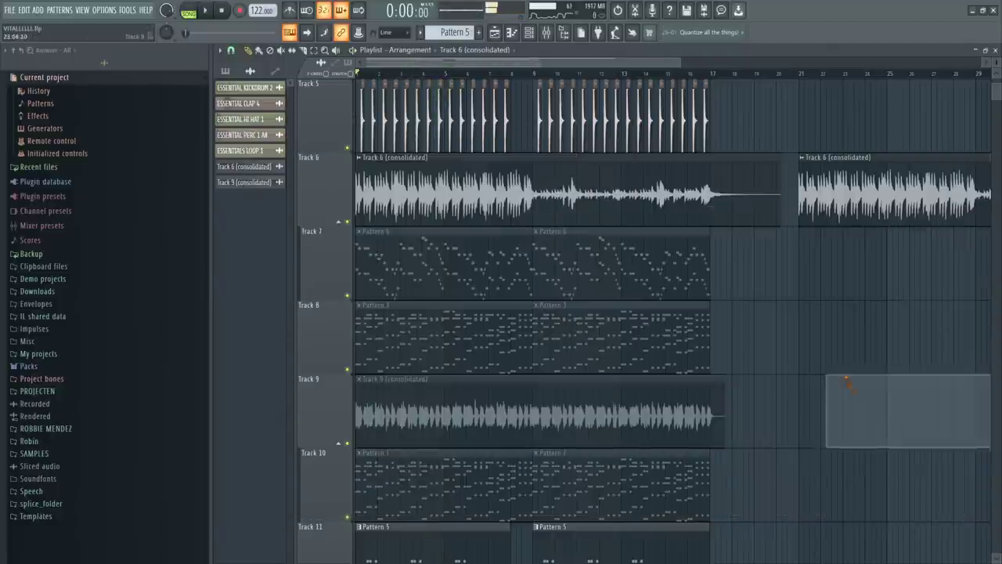
{"action": "right_click", "coordinate": [834, 388]}
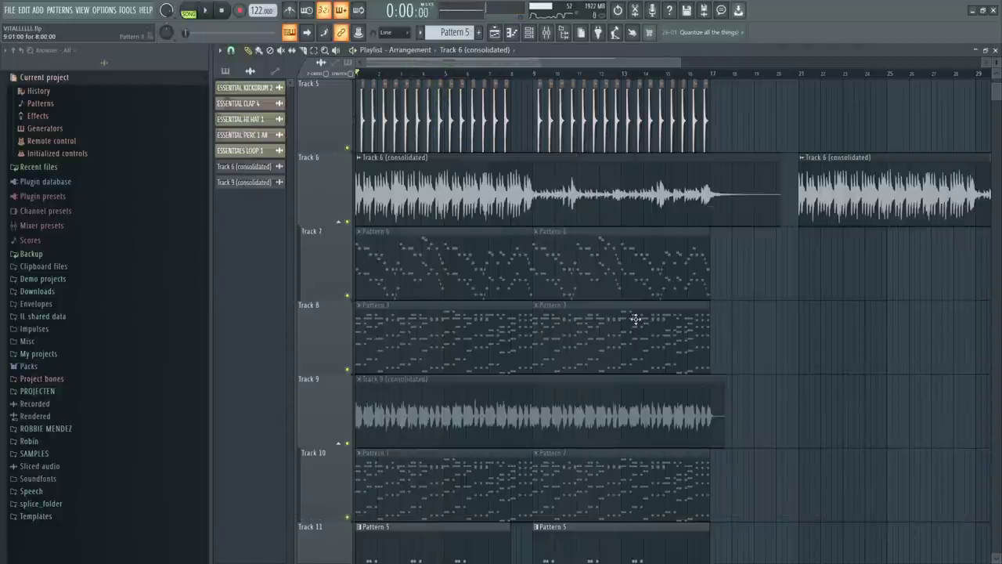
{"action": "left_click", "coordinate": [747, 319]}
{"action": "right_click", "coordinate": [784, 332]}
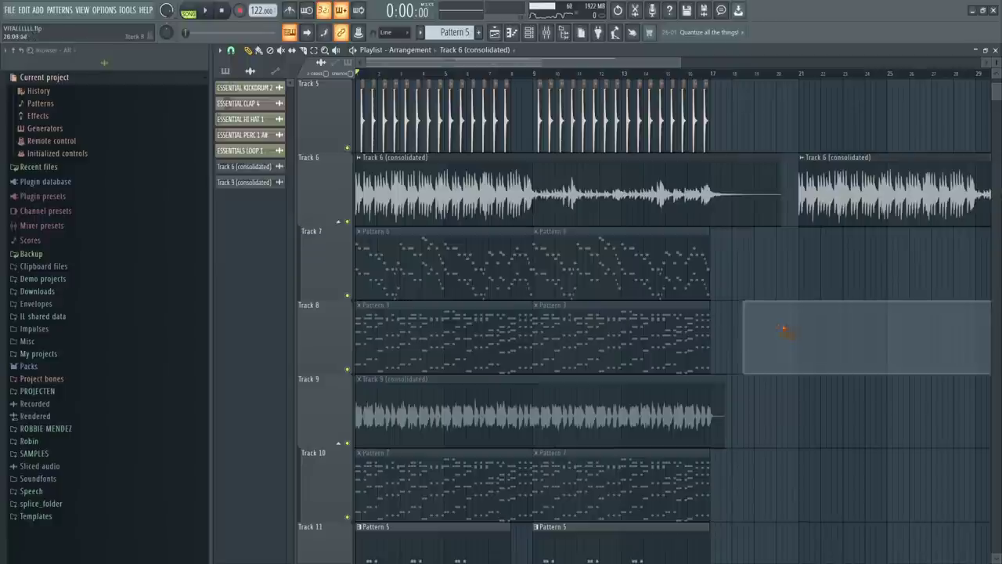
Step: Play the arrangement around the bar 9 transition to check how the second half enters
{"action": "left_click", "coordinate": [534, 73]}
{"action": "key", "text": "space"}
{"action": "left_click", "coordinate": [523, 72]}
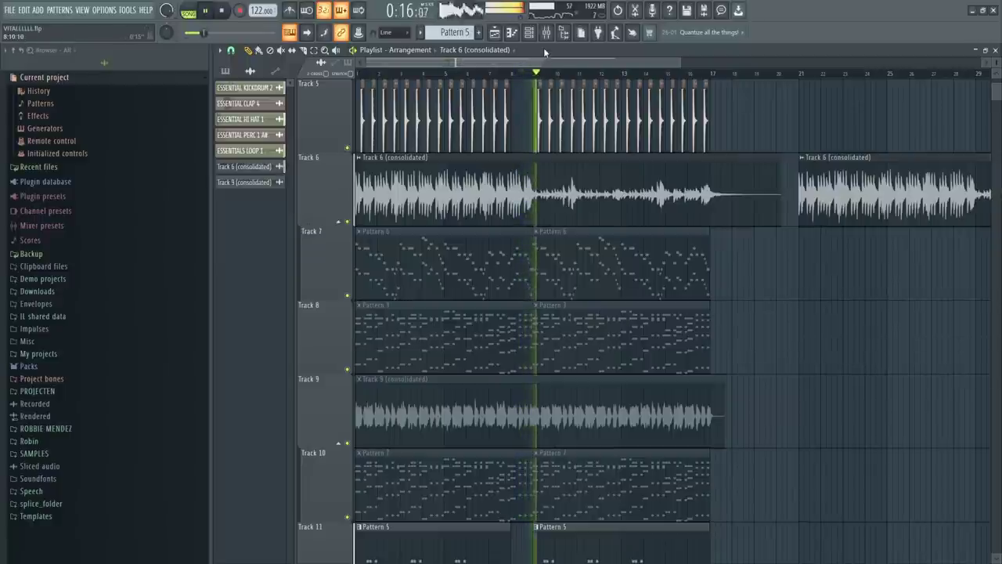
{"action": "scroll", "coordinate": [496, 245], "scroll_direction": "down", "scroll_amount": 2}
{"action": "scroll", "coordinate": [489, 244], "scroll_direction": "down", "scroll_amount": 2}
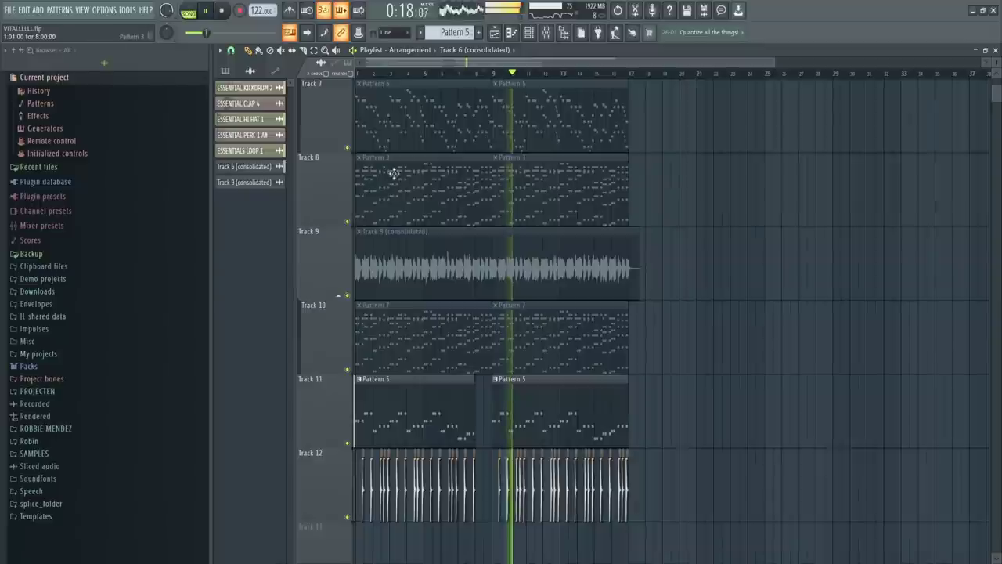
{"action": "key", "text": "space"}
Step: Unmute the Pattern 8 clip on Track 15 and restart playback from the beginning
{"action": "left_click", "coordinate": [422, 411]}
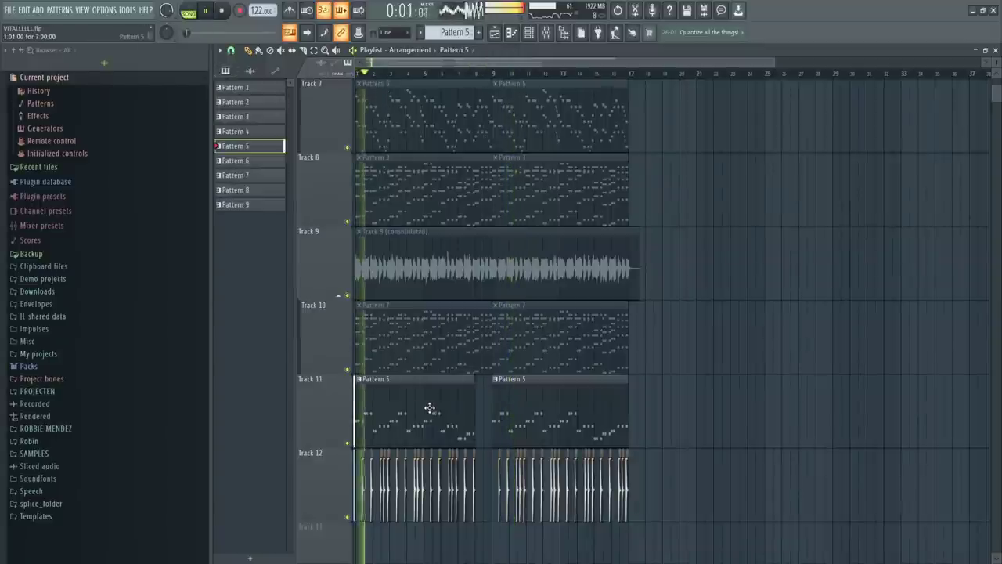
{"action": "scroll", "coordinate": [424, 392], "scroll_direction": "up", "scroll_amount": 3}
{"action": "scroll", "coordinate": [431, 340], "scroll_direction": "down", "scroll_amount": 2}
{"action": "scroll", "coordinate": [422, 314], "scroll_direction": "down", "scroll_amount": 5}
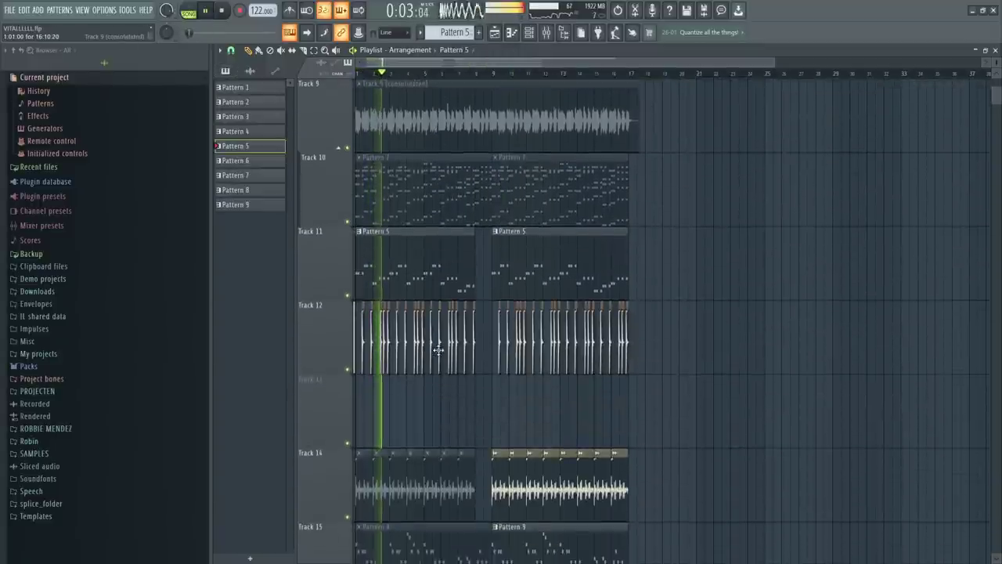
{"action": "key", "text": "space"}
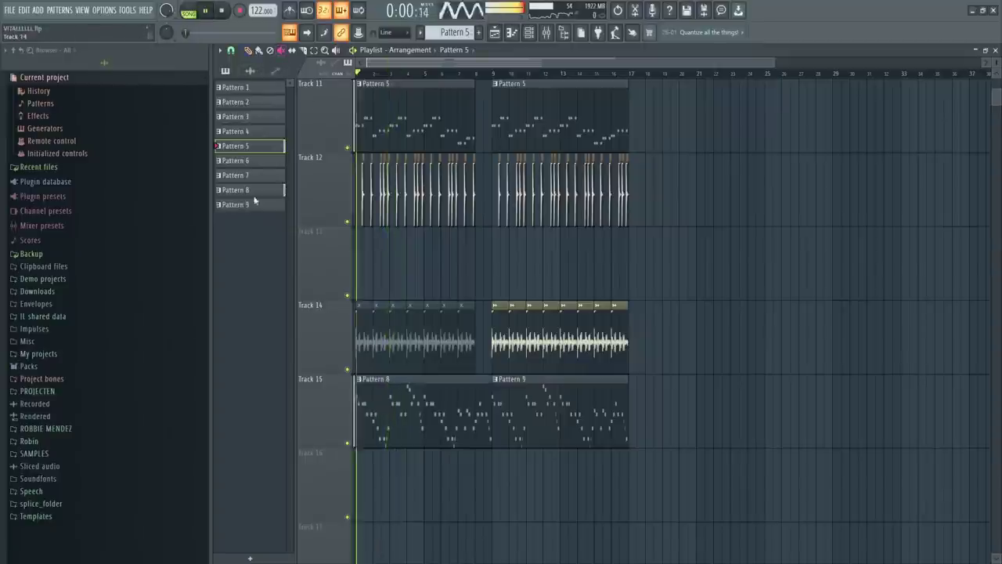
Step: Open Pattern 8's Vital #9 instrument and link its channel to mixer track 15
{"action": "double_click", "coordinate": [445, 400]}
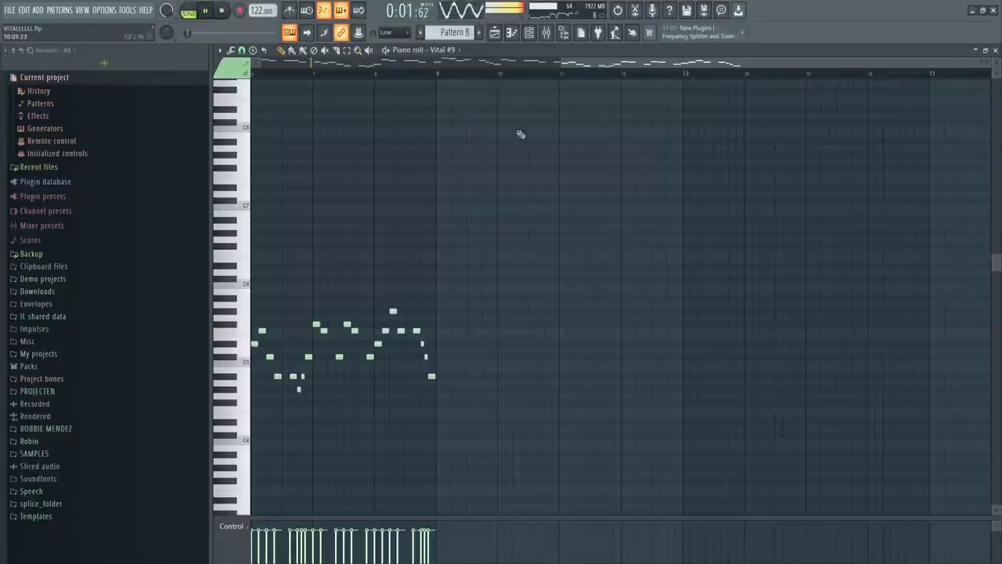
{"action": "left_click", "coordinate": [530, 36]}
{"action": "left_click", "coordinate": [496, 379]}
{"action": "key", "text": "ctrl+l"}
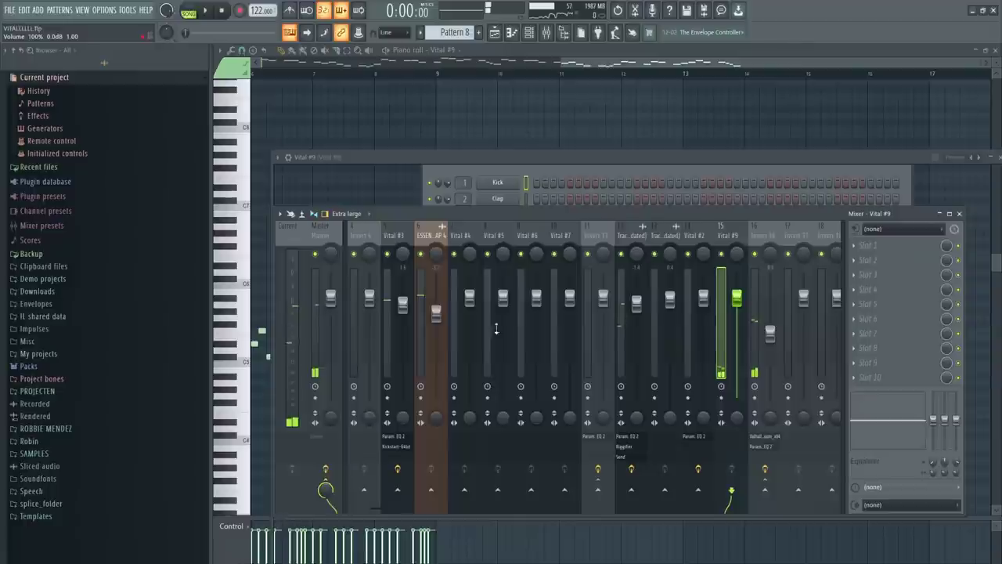
Step: Add Fruity Parametric EQ 2 to the Vital #9 mixer track, slightly boosting the highs with Band 4 and cutting the lows with Band 1
{"action": "left_click", "coordinate": [866, 245]}
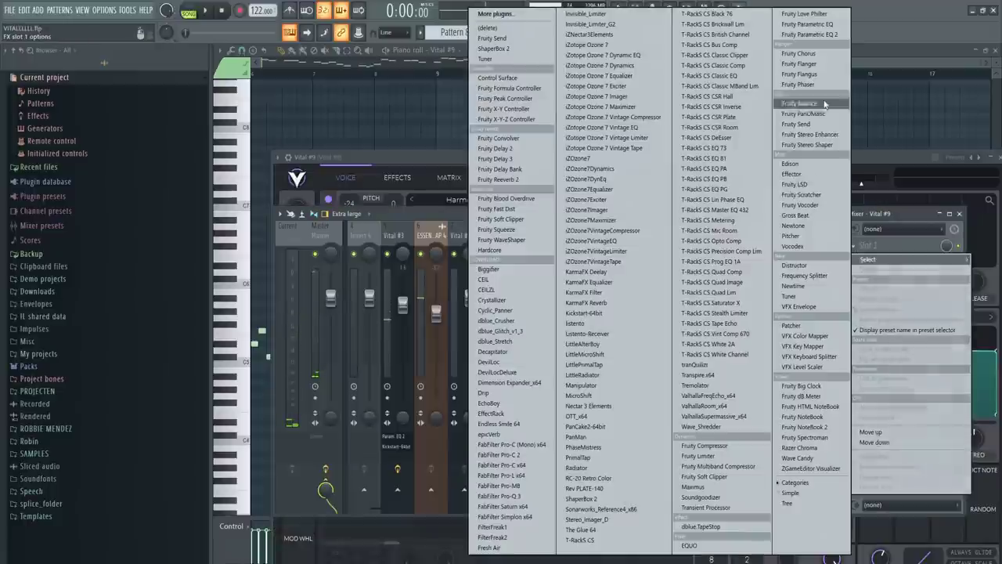
{"action": "left_click", "coordinate": [809, 35]}
{"action": "key", "text": "space"}
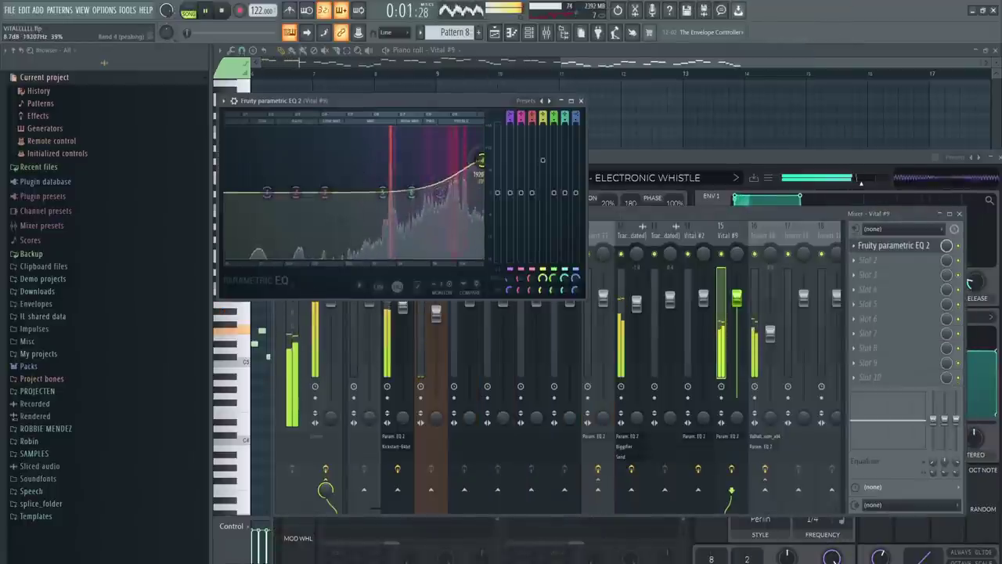
{"action": "left_click_drag", "start_coordinate": [481, 160], "coordinate": [476, 183]}
{"action": "left_click_drag", "start_coordinate": [266, 193], "coordinate": [338, 252]}
Step: Check the Vital #9 and Insert 16 levels in the mixer, stop playback and return to the playlist
{"action": "left_click", "coordinate": [725, 214]}
{"action": "scroll", "coordinate": [707, 236], "scroll_direction": "down", "scroll_amount": 6}
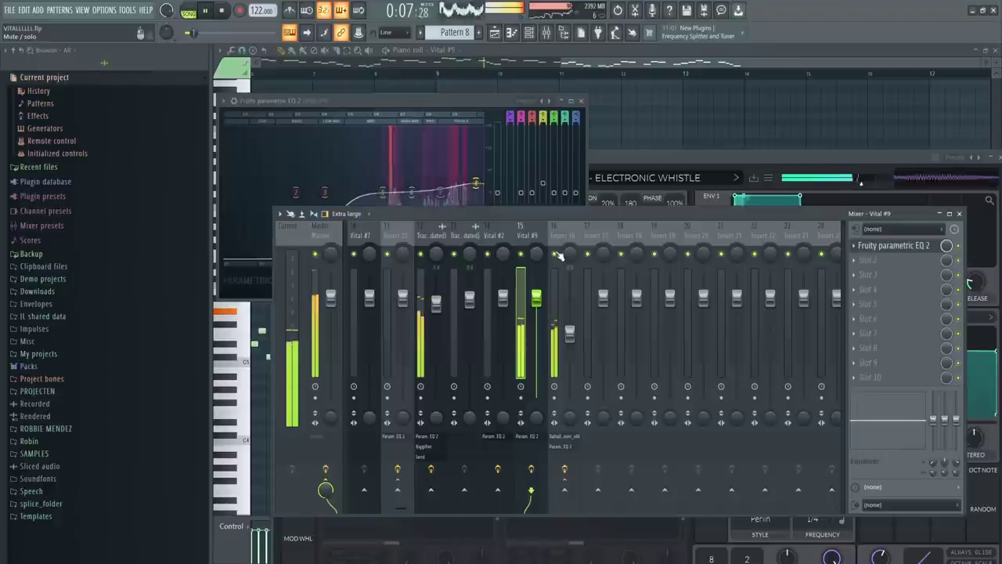
{"action": "key", "text": "space"}
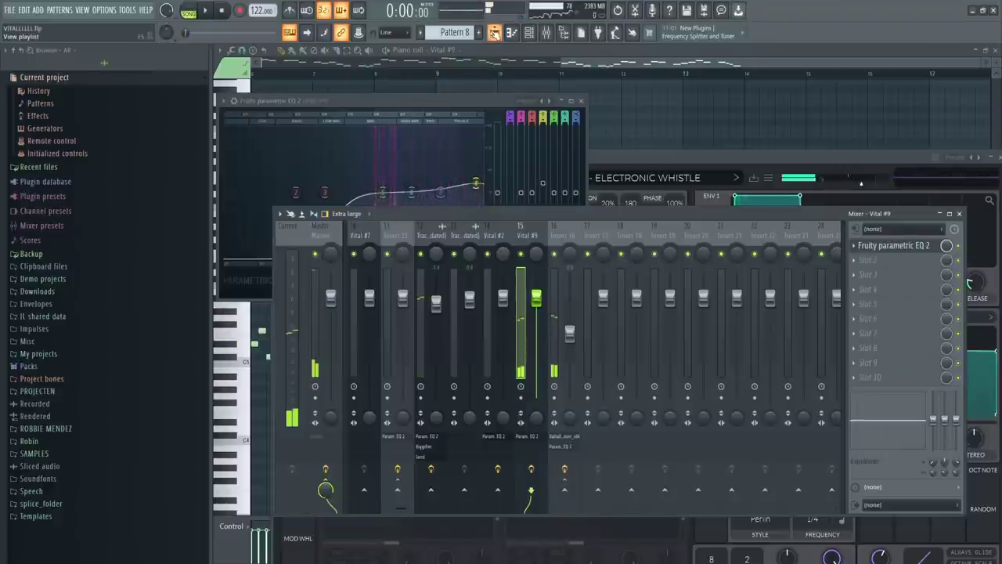
{"action": "left_click", "coordinate": [494, 32]}
{"action": "scroll", "coordinate": [707, 308], "scroll_direction": "up", "scroll_amount": 1}
{"action": "scroll", "coordinate": [682, 296], "scroll_direction": "up", "scroll_amount": 3}
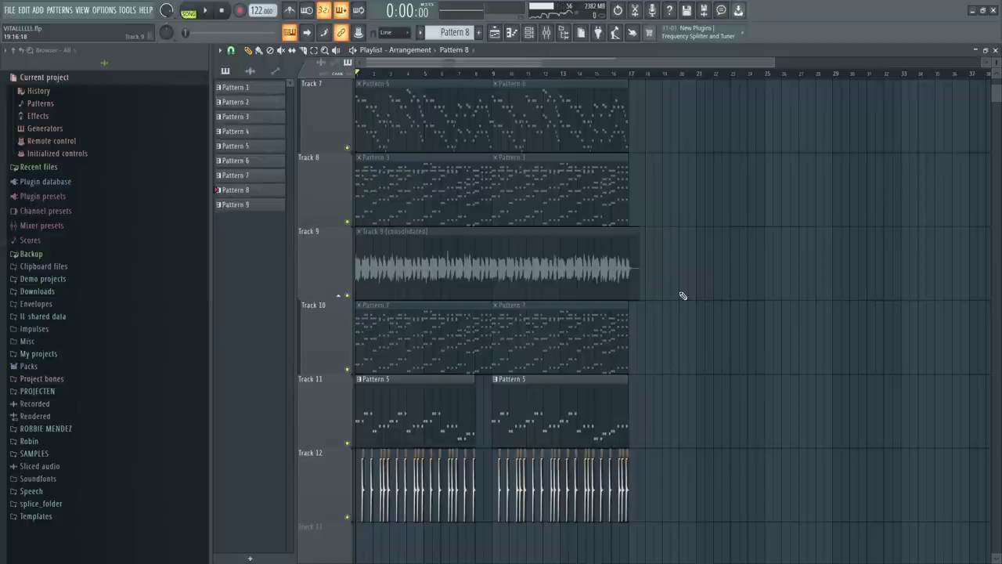
Step: Load the saved mid-high sidechain preset from My Presets into ShaperBox 2 on Insert 20 and select its Mid band
{"action": "scroll", "coordinate": [683, 295], "scroll_direction": "up", "scroll_amount": 4}
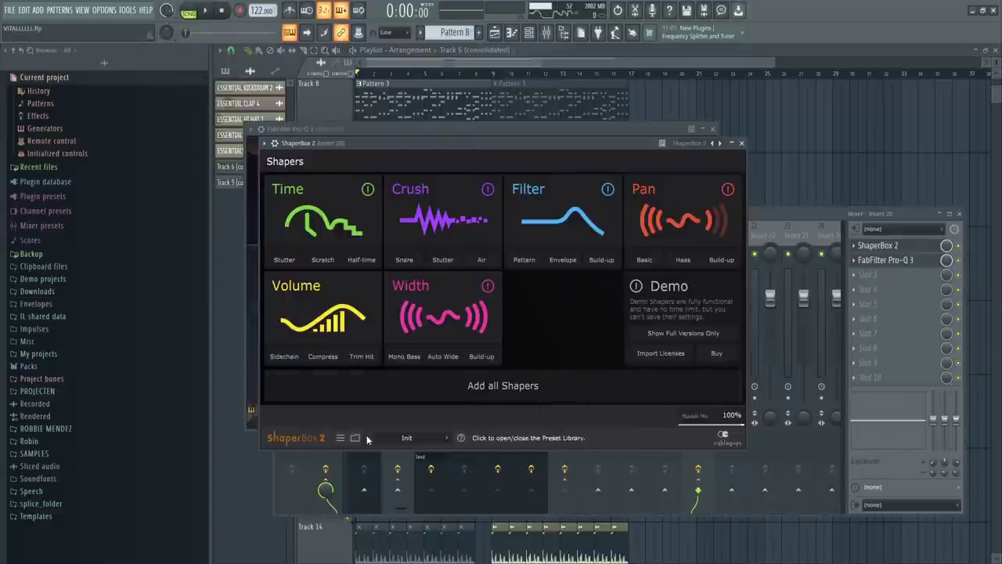
{"action": "left_click", "coordinate": [356, 439]}
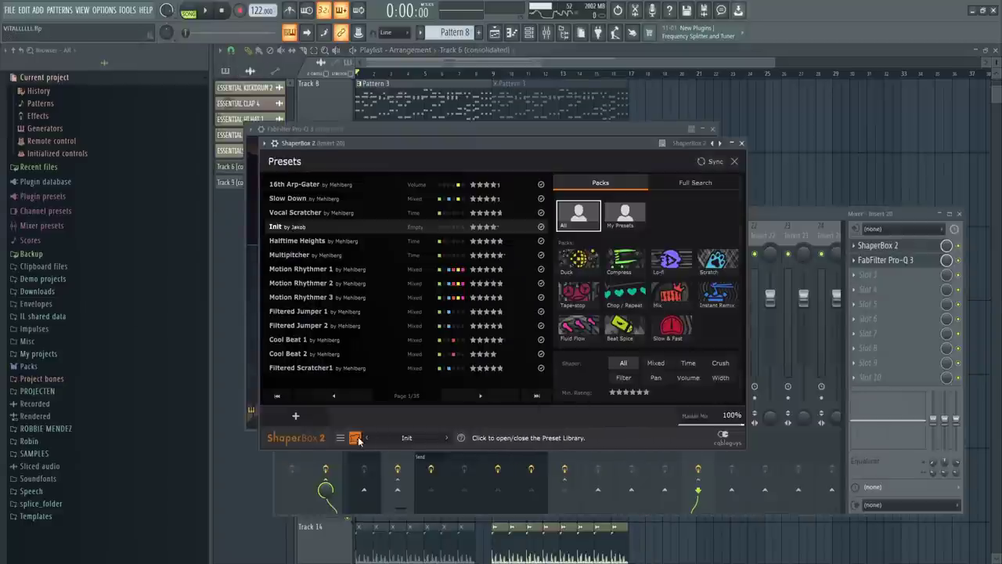
{"action": "left_click", "coordinate": [625, 213]}
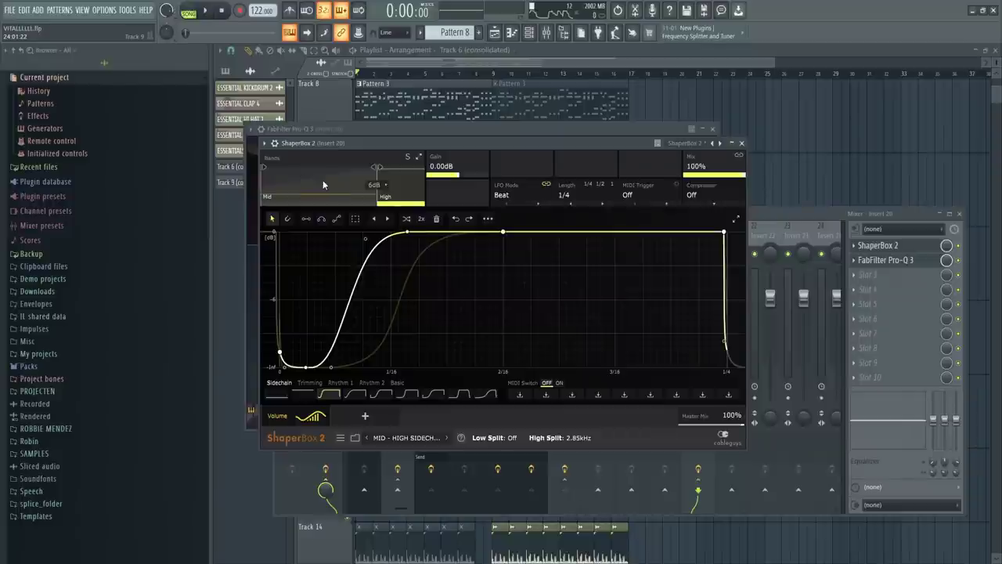
{"action": "left_click", "coordinate": [332, 194]}
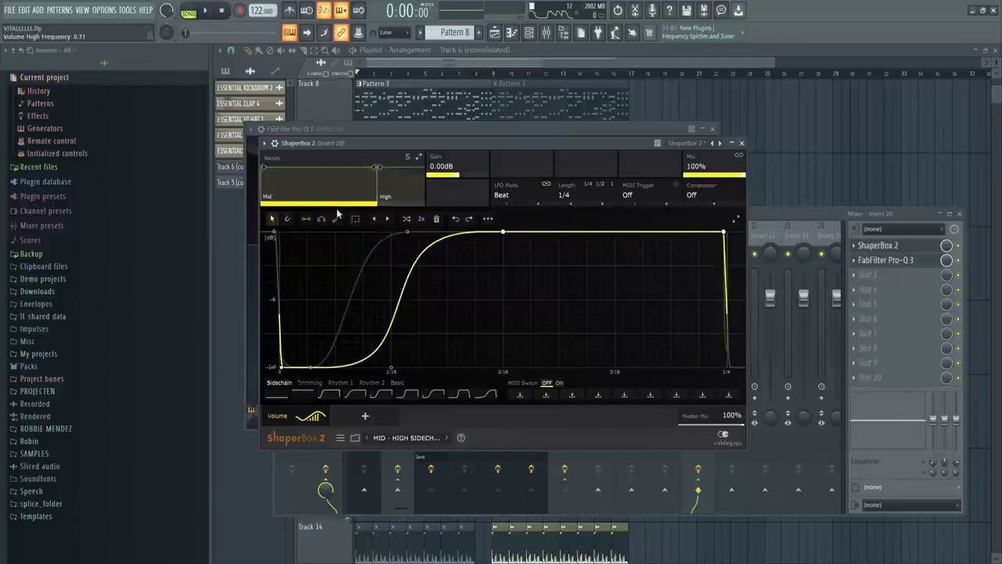
Step: Raise ShaperBox 2's high split to 4.62 kHz during playback and lower the master mix
{"action": "key", "text": "space"}
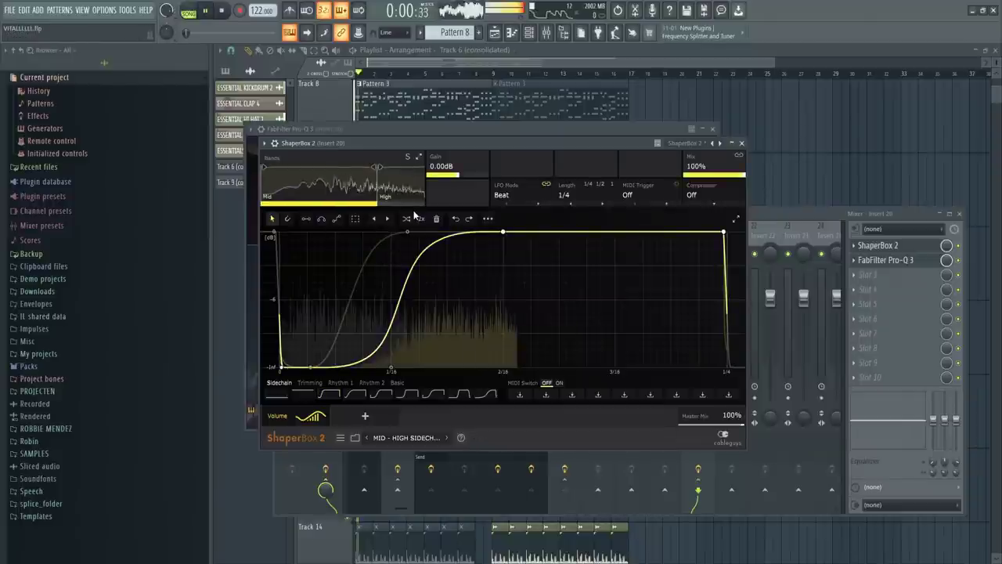
{"action": "left_click", "coordinate": [385, 181]}
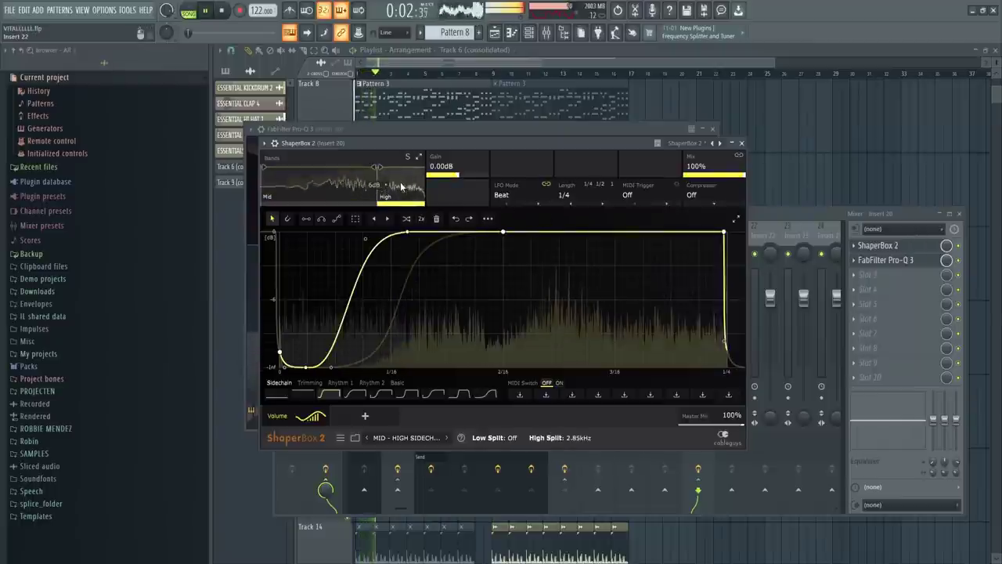
{"action": "mouse_move", "coordinate": [379, 176]}
{"action": "left_mouse_down"}
{"action": "mouse_move", "coordinate": [322, 168]}
{"action": "mouse_move", "coordinate": [389, 168]}
{"action": "left_mouse_up"}
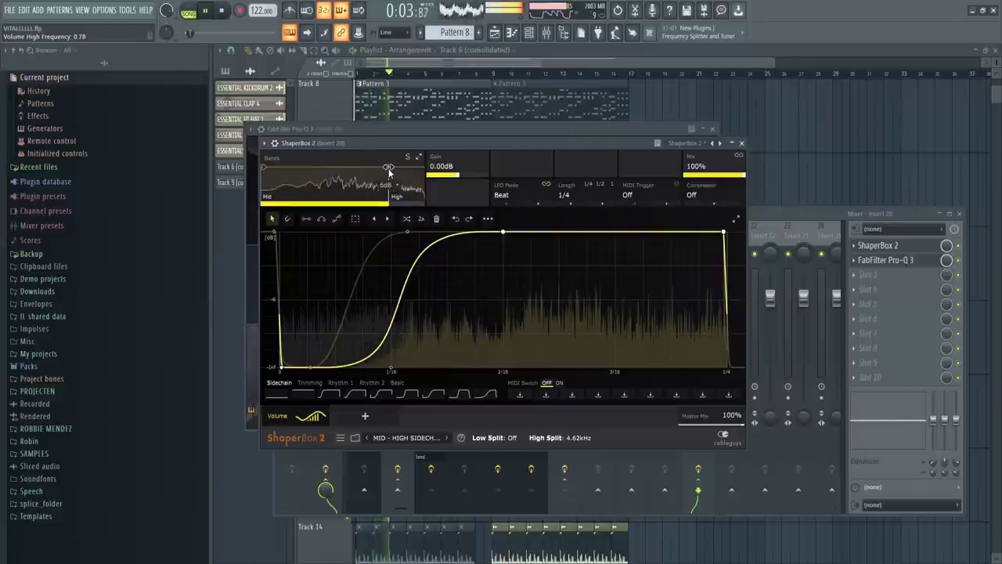
{"action": "left_click_drag", "start_coordinate": [731, 415], "coordinate": [732, 429]}
Step: Close the plugin and mixer windows and review the playlist arrangement up to Track 1 during playback
{"action": "left_click", "coordinate": [757, 231]}
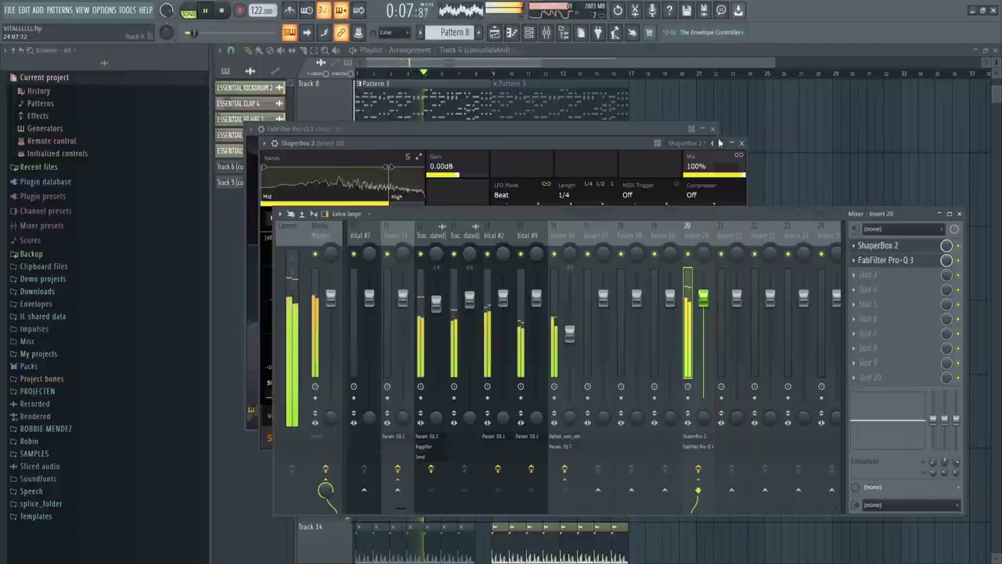
{"action": "left_click", "coordinate": [741, 130]}
{"action": "key", "text": "space"}
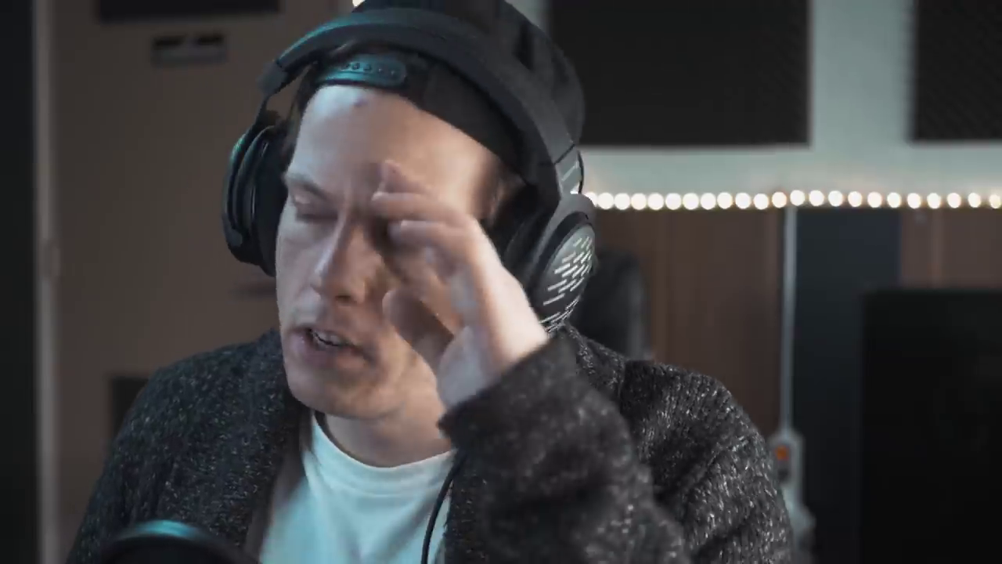
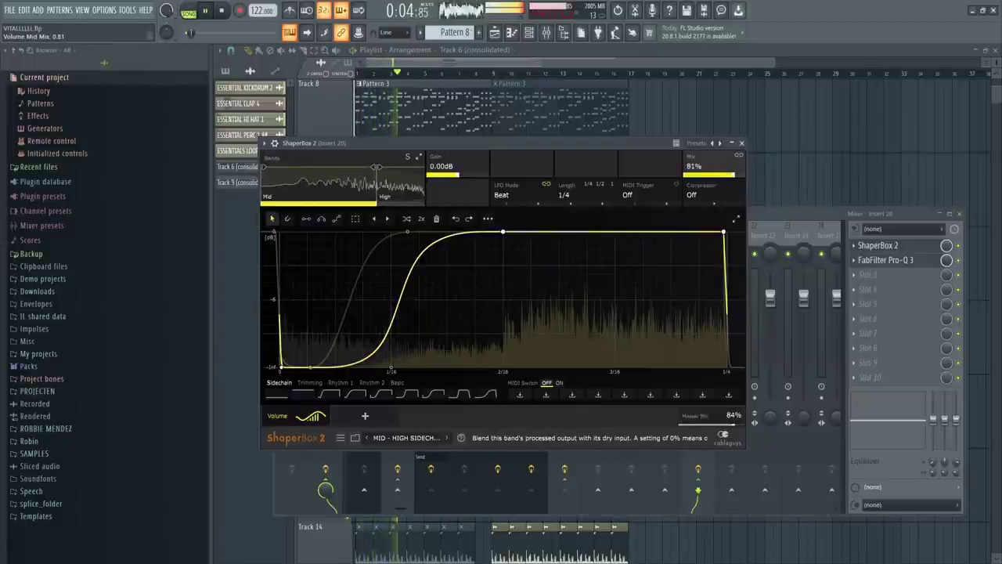
{"action": "left_click", "coordinate": [961, 253]}
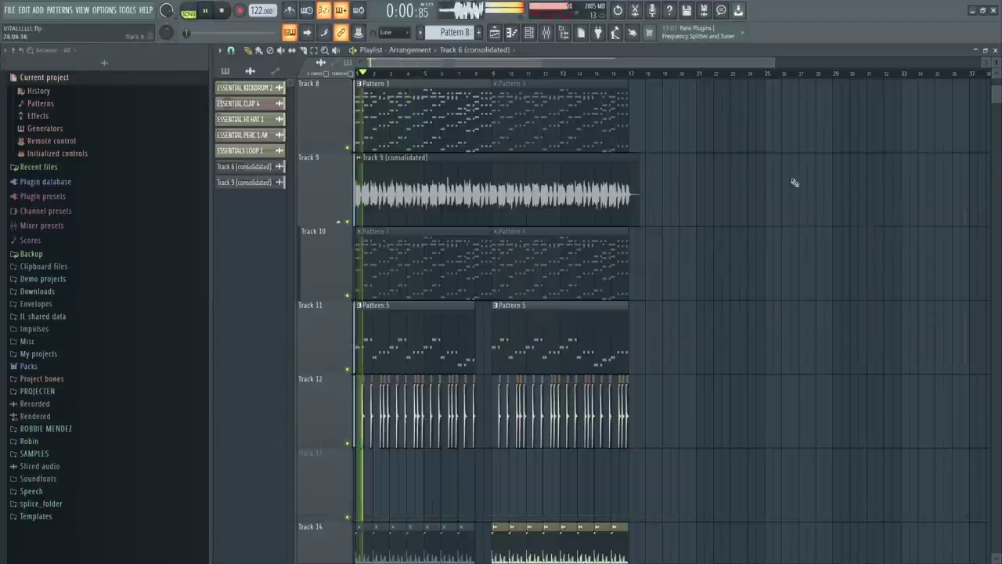
{"action": "scroll", "coordinate": [783, 211], "scroll_direction": "up", "scroll_amount": 6}
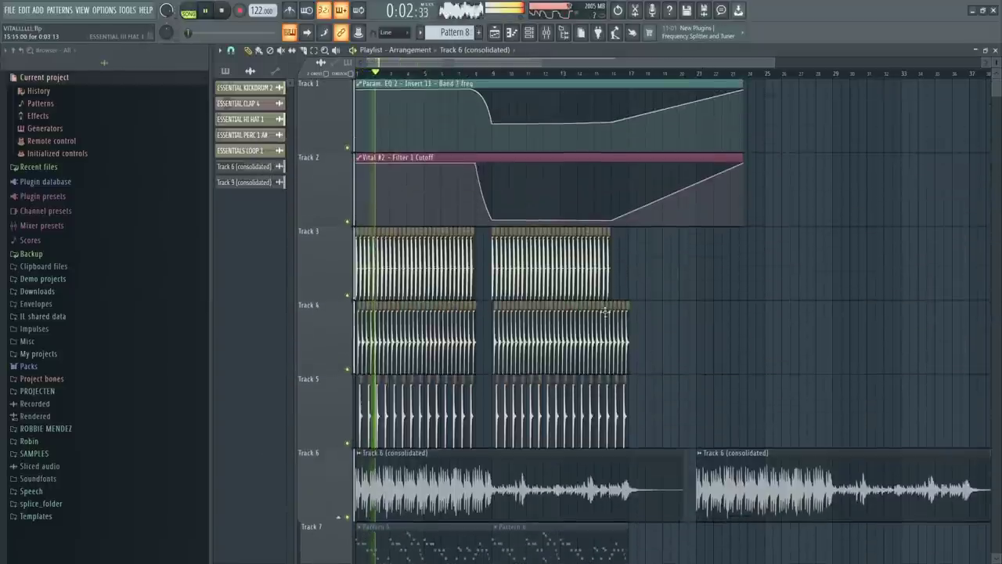
{"action": "double_click", "coordinate": [559, 271]}
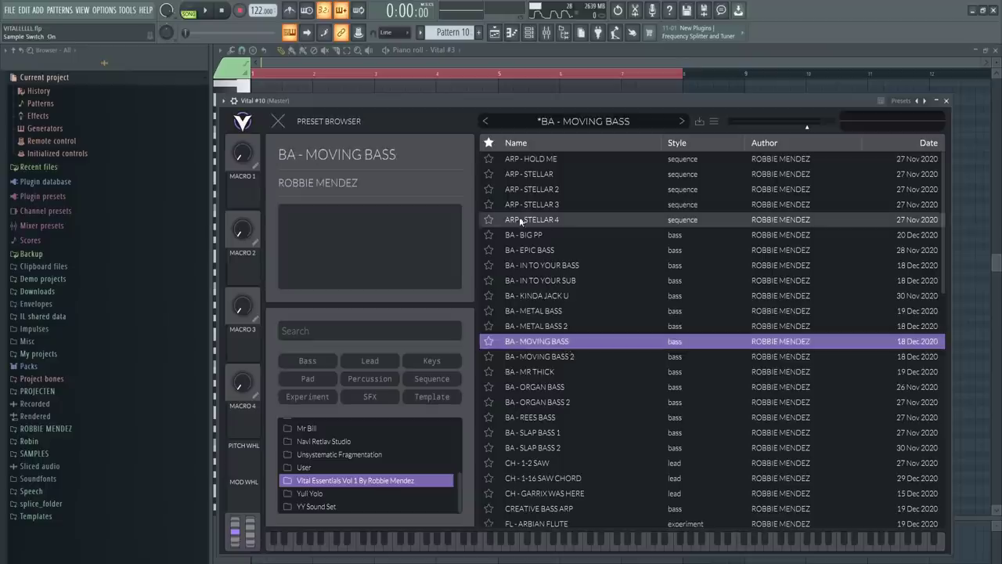
Step: Paste the bass notes into Vital #10's piano roll in Pattern 10 and play the pattern
{"action": "left_click", "coordinate": [529, 33]}
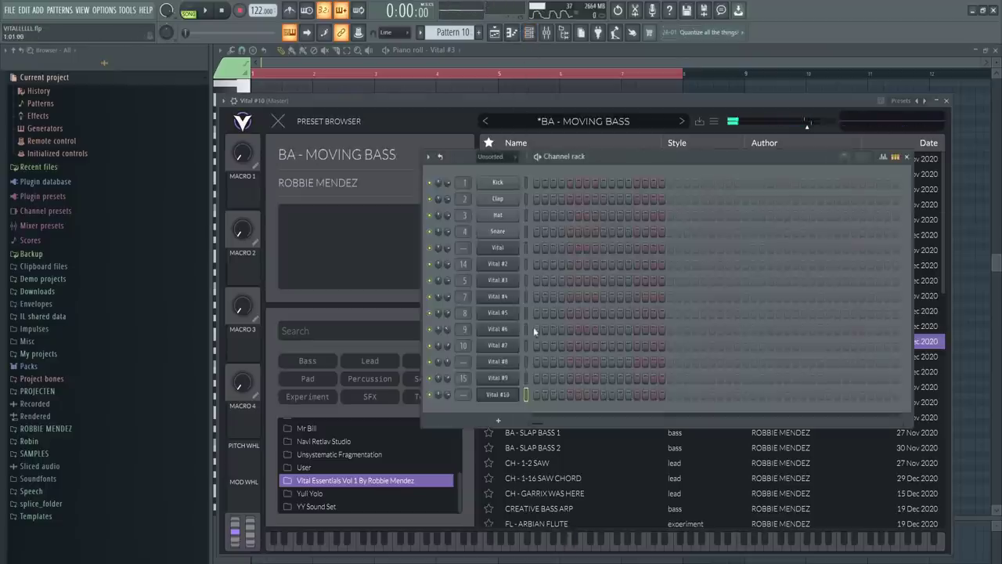
{"action": "right_click", "coordinate": [512, 399]}
{"action": "left_click", "coordinate": [531, 391]}
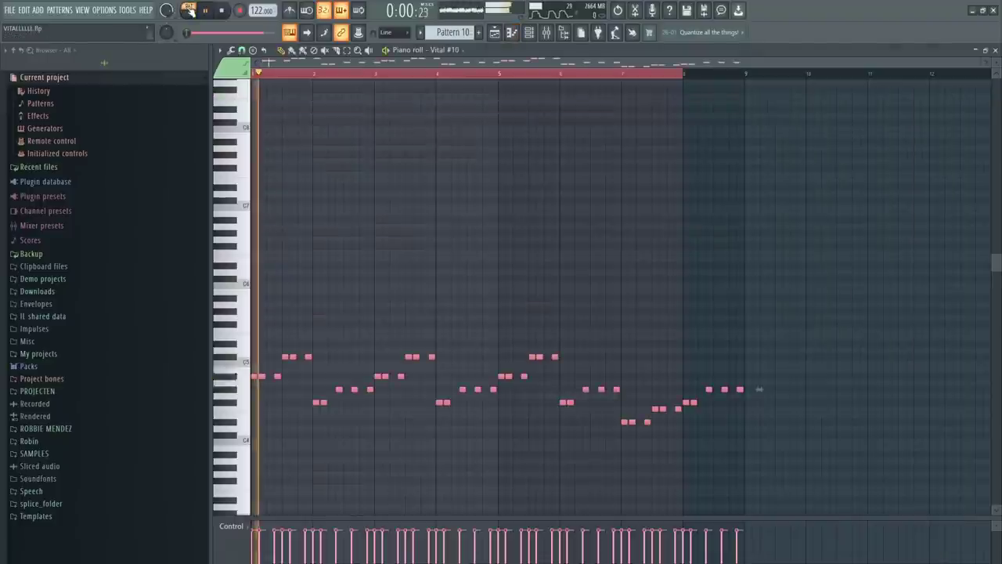
Step: Place Pattern 10 at the start of Track 13 in the playlist and switch playback to song mode
{"action": "key", "text": "F6"}
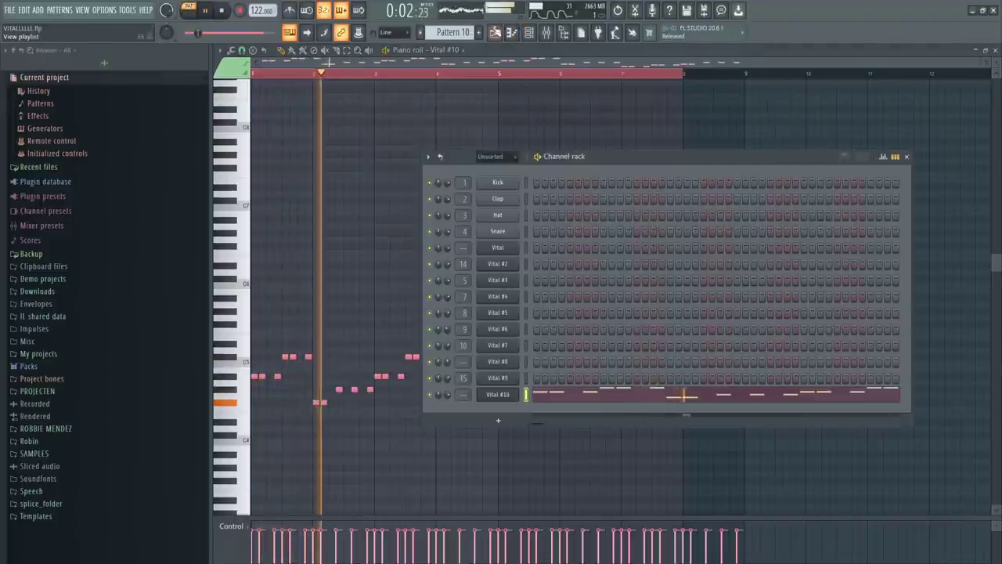
{"action": "left_click", "coordinate": [498, 32]}
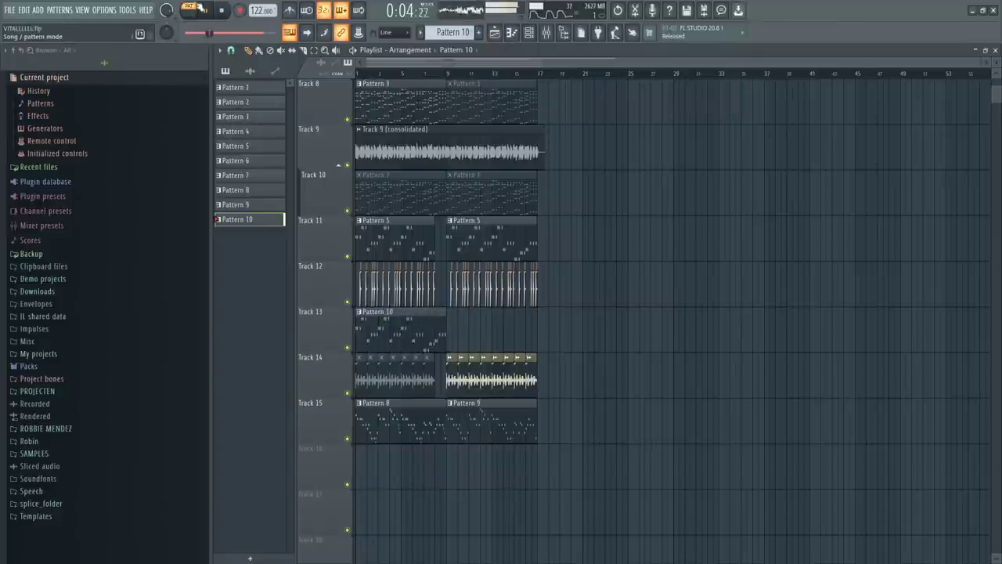
{"action": "left_click", "coordinate": [200, 8]}
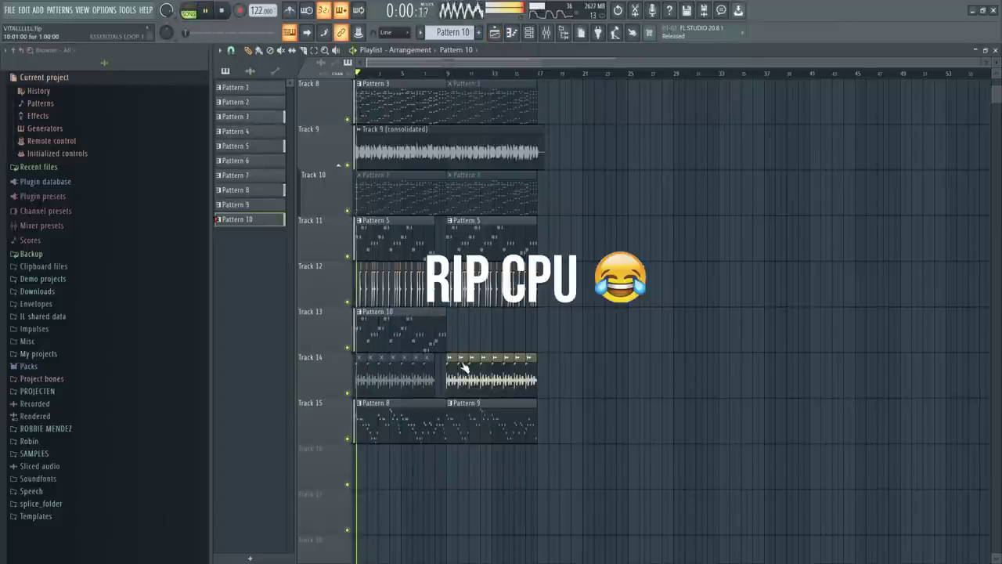
Step: Link Vital #10 to mixer track 18 and add Fruity Parametric EQ 2, cutting the lows with Band 1
{"action": "left_click", "coordinate": [529, 34]}
{"action": "left_click", "coordinate": [497, 394]}
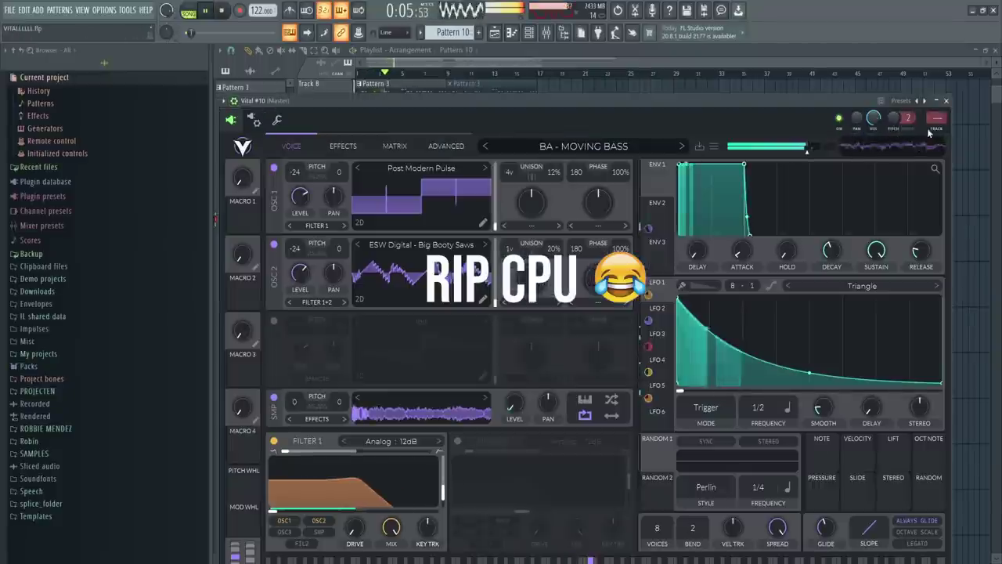
{"action": "left_click", "coordinate": [859, 249]}
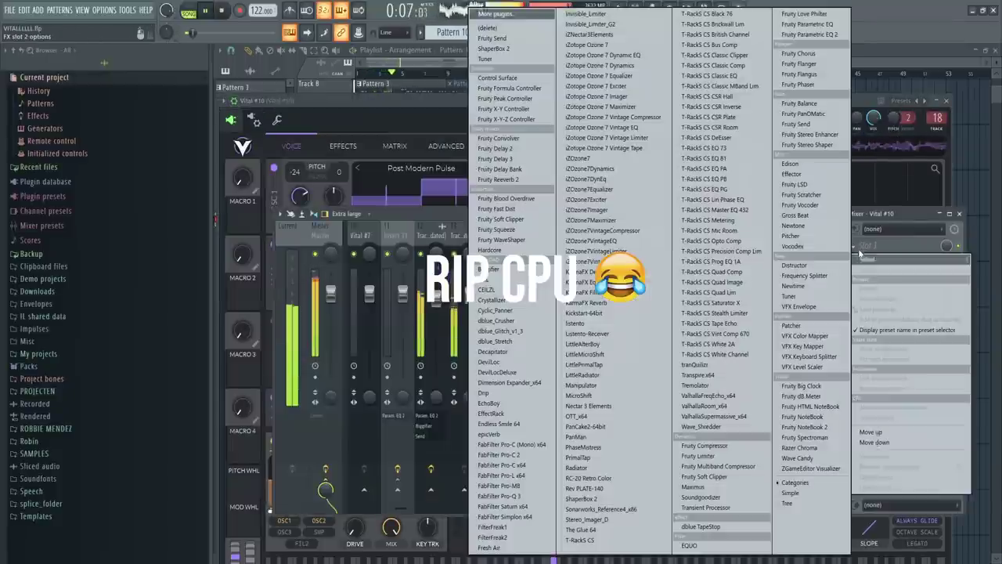
{"action": "left_click", "coordinate": [812, 35]}
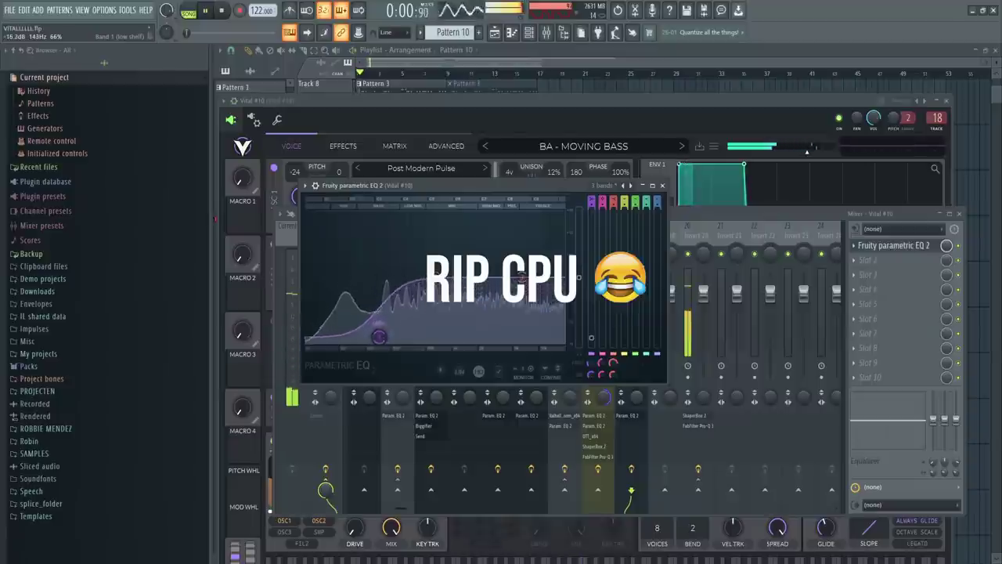
{"action": "left_click", "coordinate": [188, 10]}
{"action": "key", "text": "space"}
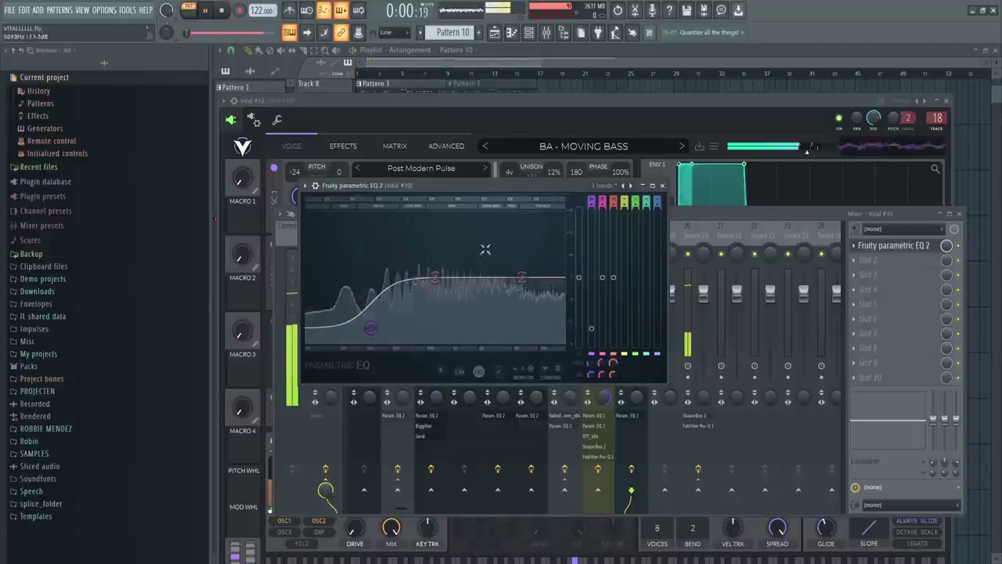
Step: Add ShaperBox 2 to slot 10 of the Vital #10 mixer track and repeat Pattern 10 at bar 9 on Track 13
{"action": "left_click", "coordinate": [724, 216]}
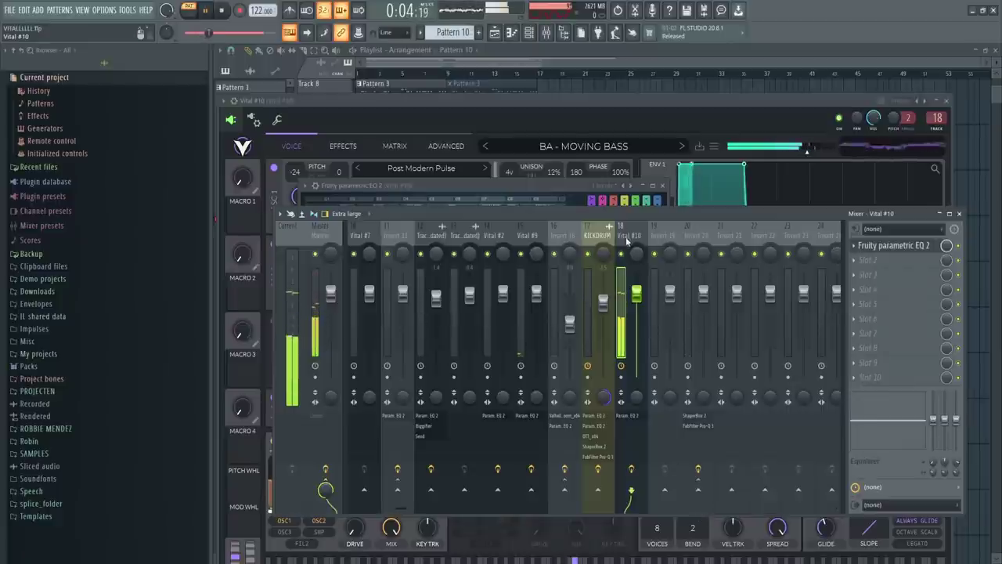
{"action": "scroll", "coordinate": [626, 241], "scroll_direction": "left", "scroll_amount": 6}
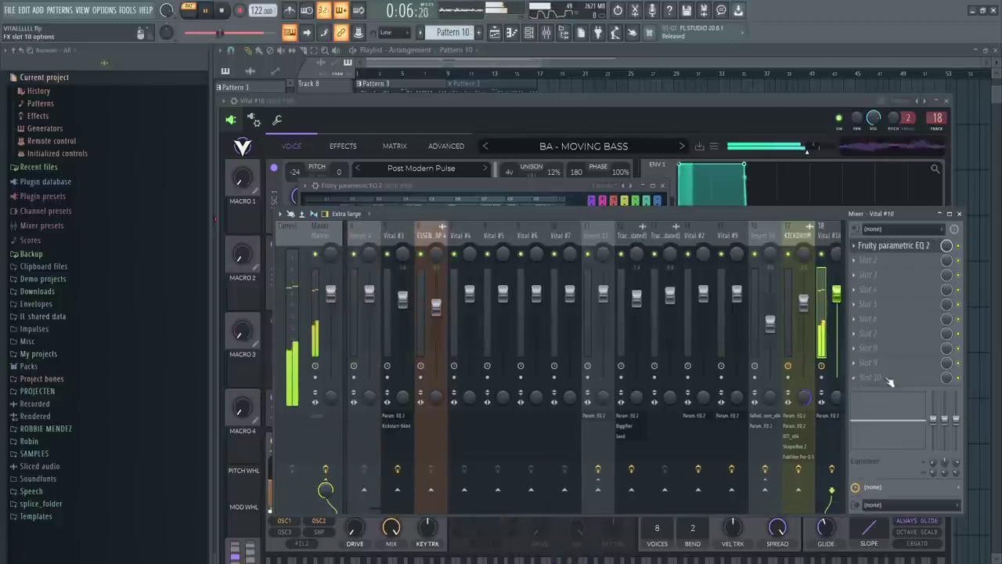
{"action": "key", "text": "space"}
{"action": "left_click", "coordinate": [857, 379]}
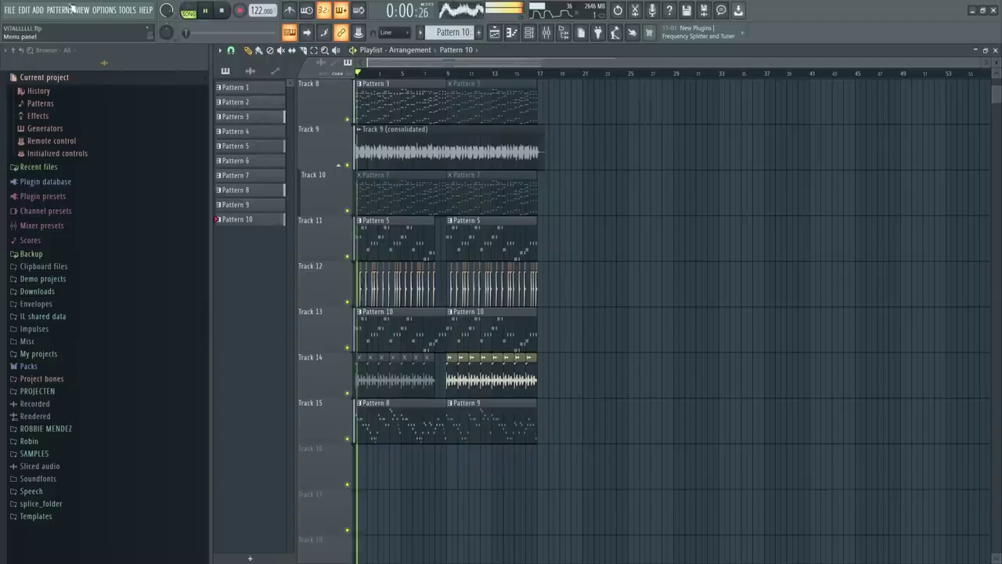
Step: Run the macro that switches smart disable for all plugins to reduce CPU load
{"action": "left_click", "coordinate": [74, 10]}
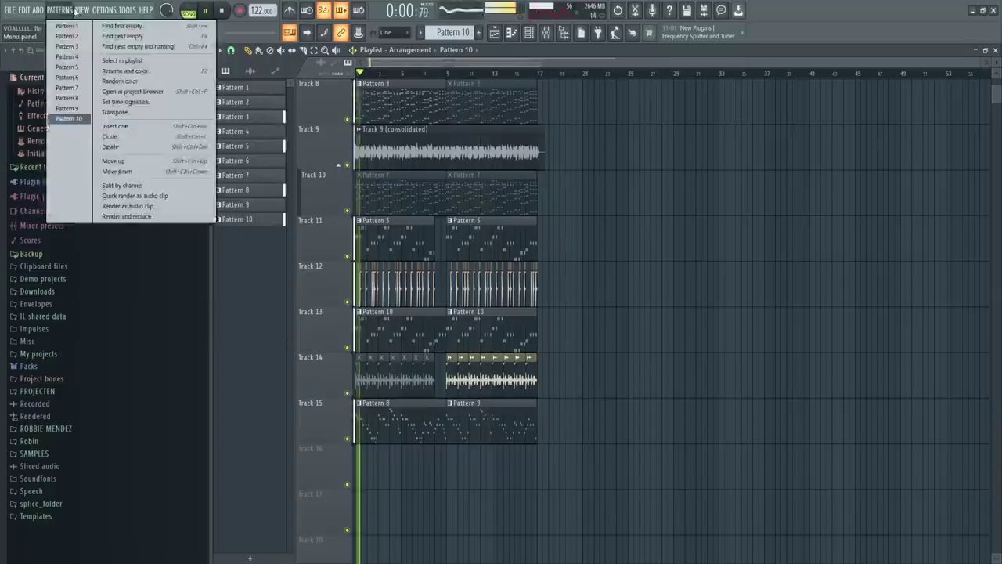
{"action": "mouse_move", "coordinate": [81, 11]}
{"action": "left_click", "coordinate": [118, 177]}
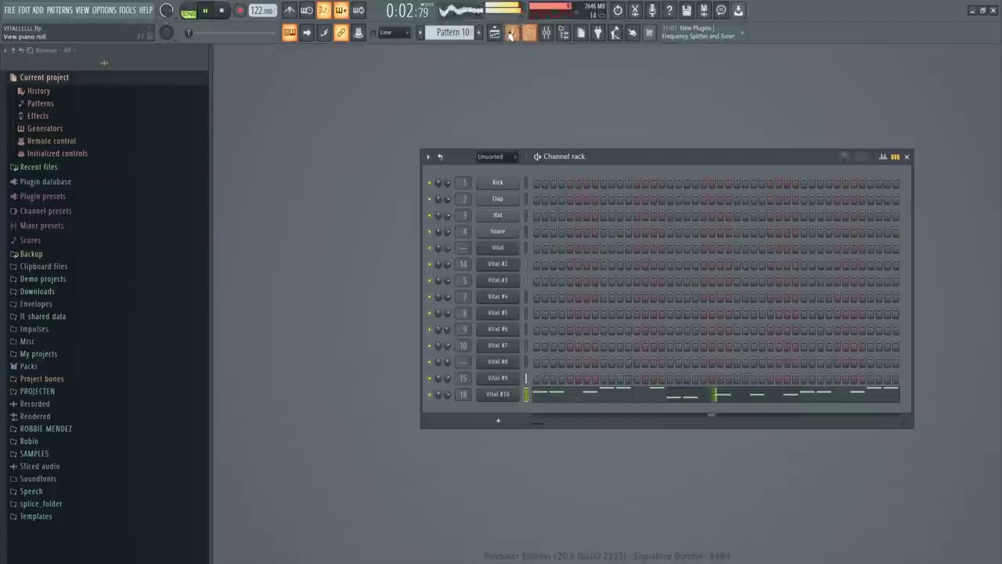
{"action": "left_click", "coordinate": [494, 32]}
{"action": "left_click", "coordinate": [132, 12]}
{"action": "mouse_move", "coordinate": [148, 49]}
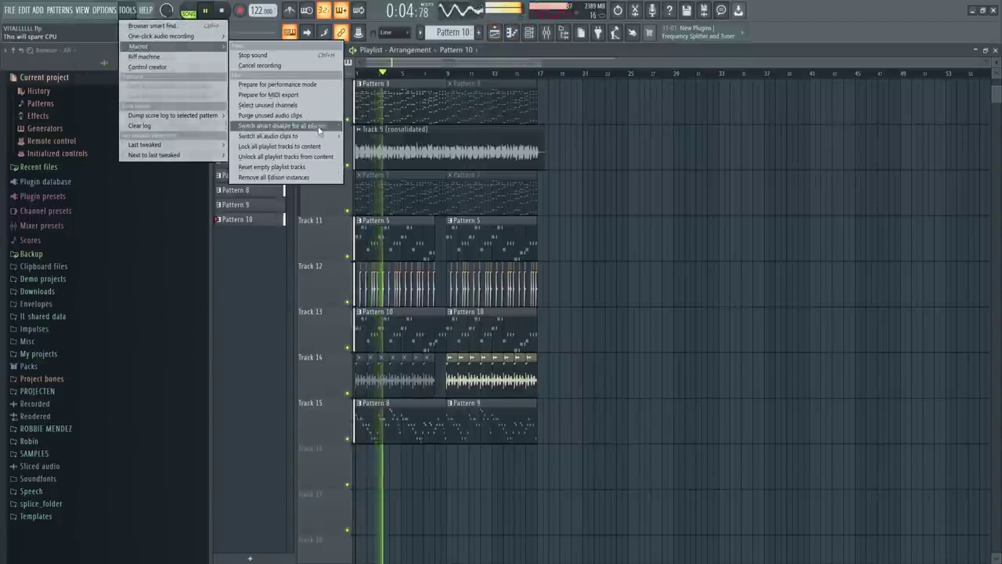
{"action": "left_click", "coordinate": [320, 128]}
Step: Add a second Fruity Parametric EQ 2 in slot 2 of the Vital #10 mixer track, replacing the mistakenly chosen Fruity Parametric EQ
{"action": "left_click", "coordinate": [546, 33]}
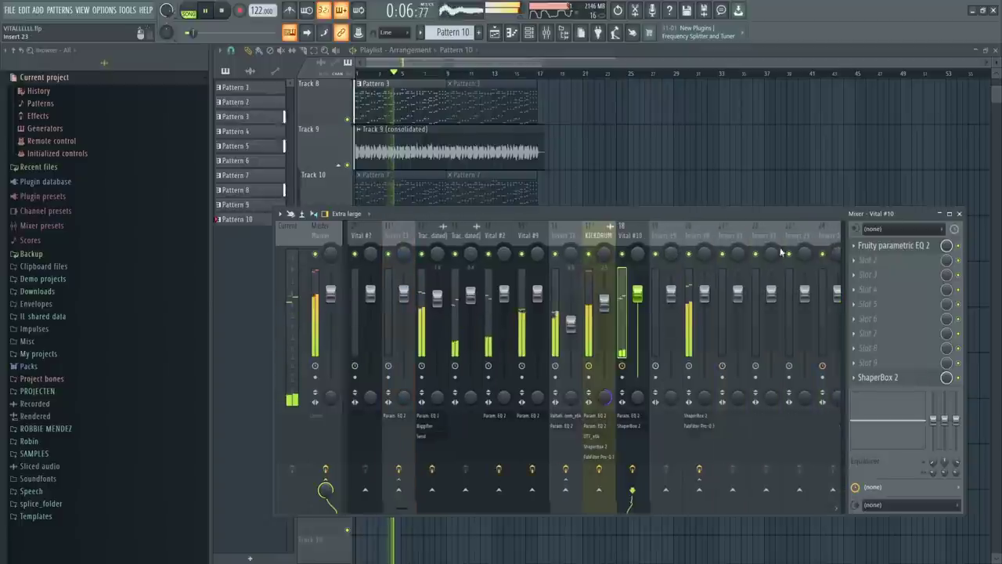
{"action": "left_click", "coordinate": [629, 258]}
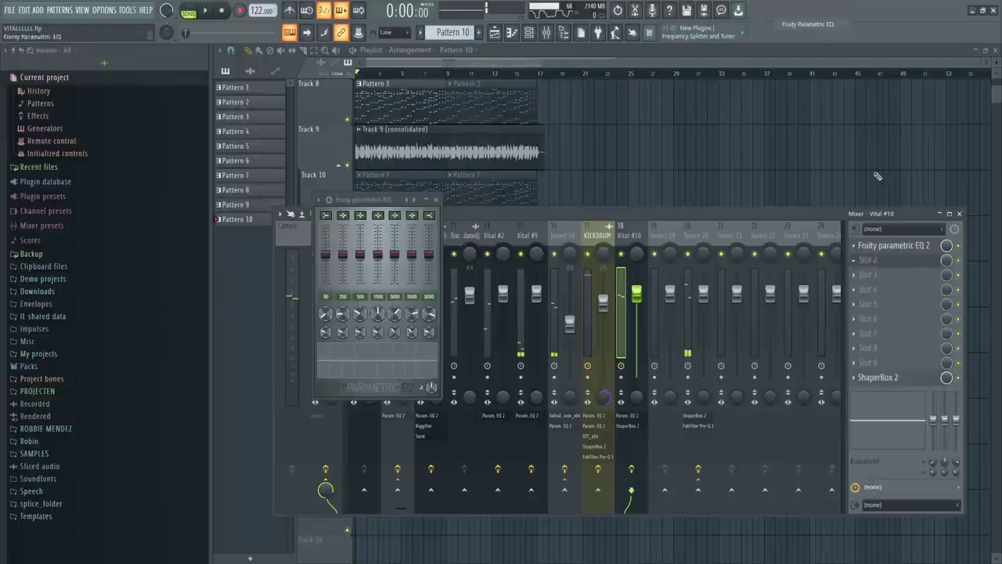
{"action": "left_click", "coordinate": [854, 262]}
{"action": "mouse_move", "coordinate": [865, 273]}
{"action": "left_click", "coordinate": [800, 36]}
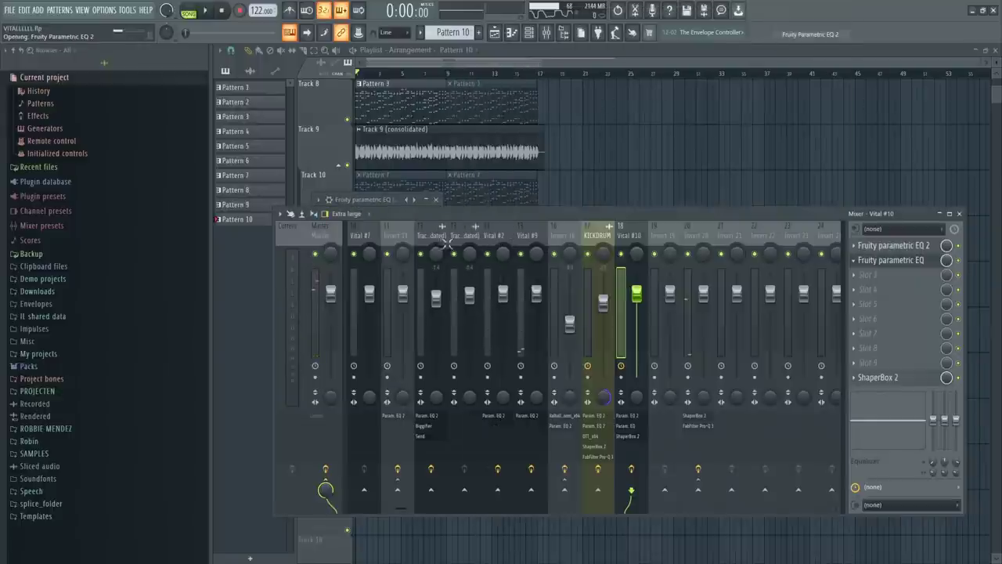
Step: Shape Vital #10's second EQ during playback, boosting Bands 3 and 5 slightly and cutting the lows with Band 1
{"action": "key", "text": "space"}
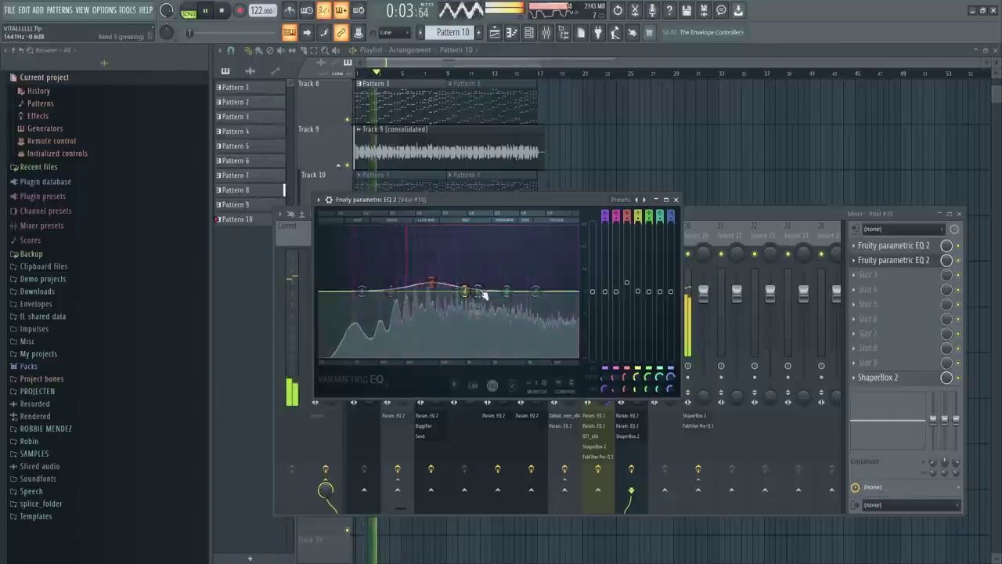
{"action": "left_click_drag", "start_coordinate": [540, 245], "coordinate": [536, 274]}
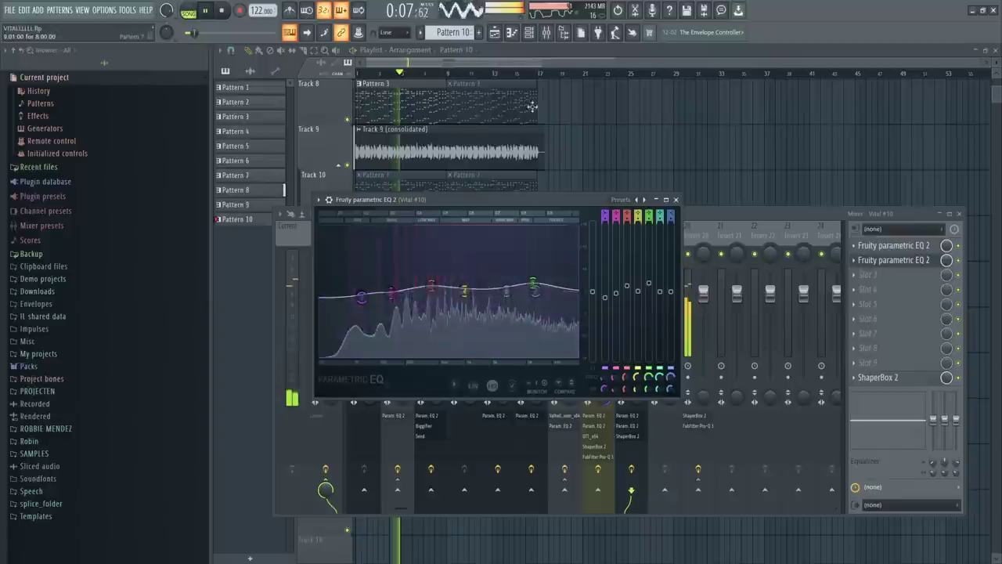
{"action": "left_click", "coordinate": [531, 63]}
Step: Save the project while the arrangement keeps playing
{"action": "left_click", "coordinate": [653, 151]}
{"action": "right_click", "coordinate": [673, 151]}
{"action": "key", "text": "ctrl+s"}
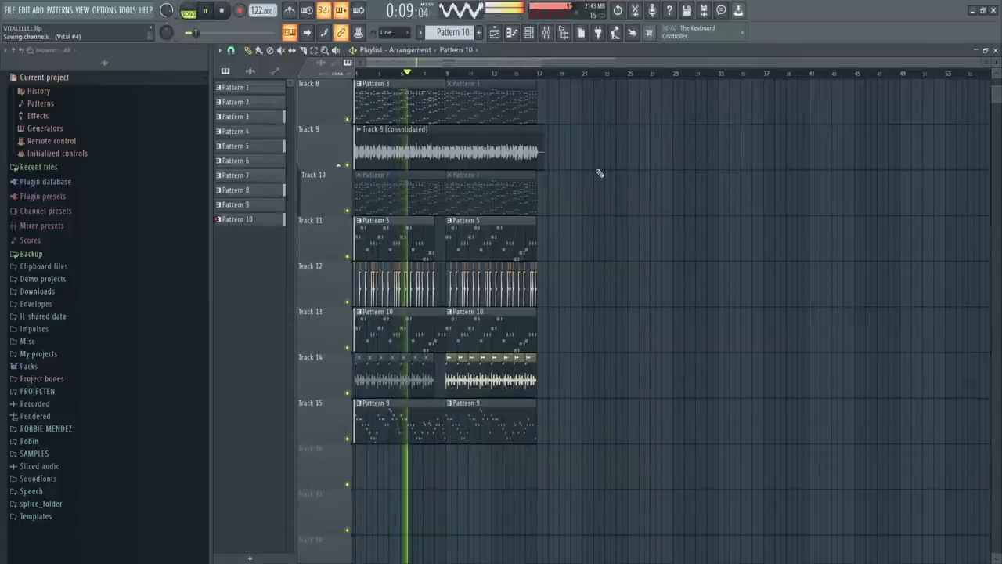
{"action": "left_click", "coordinate": [645, 163]}
{"action": "right_click", "coordinate": [647, 163]}
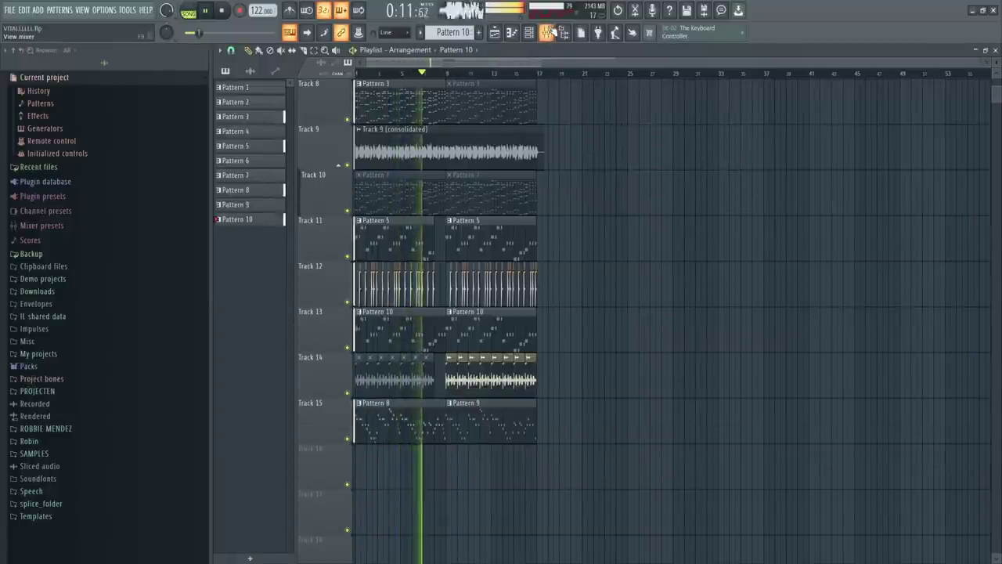
{"action": "left_click", "coordinate": [547, 31]}
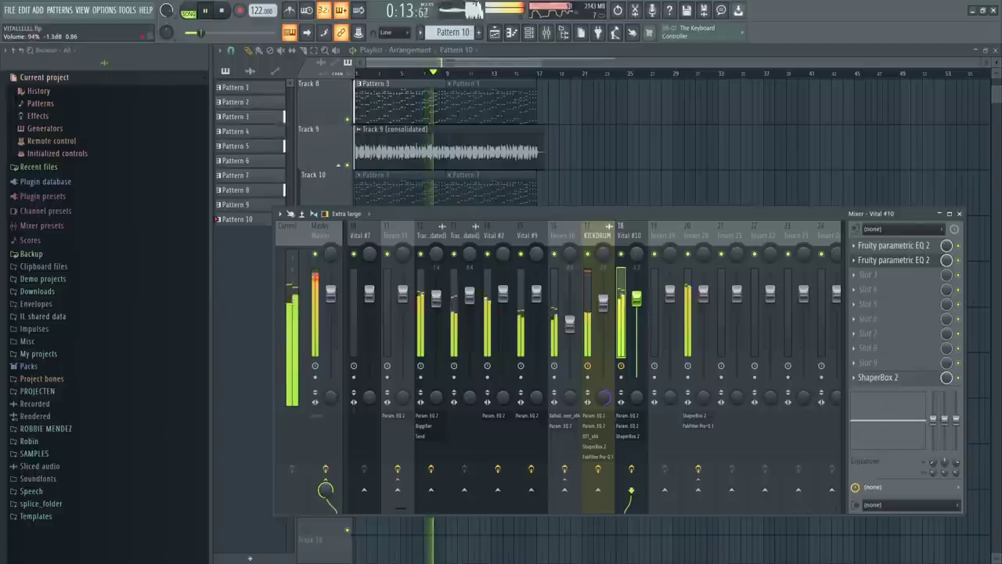
{"action": "left_click", "coordinate": [643, 199]}
{"action": "right_click", "coordinate": [674, 205]}
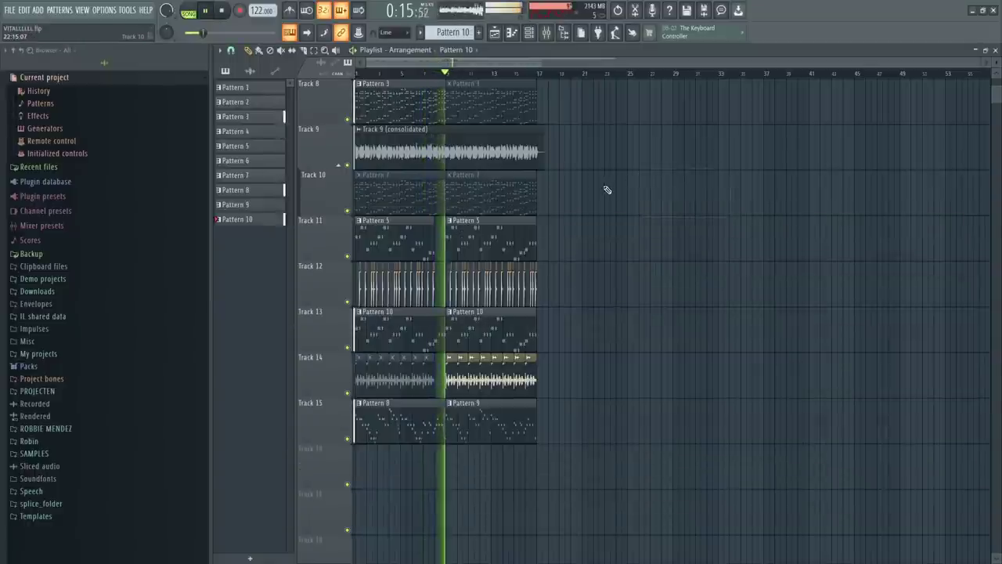
{"action": "left_click", "coordinate": [618, 254]}
{"action": "right_click", "coordinate": [620, 252]}
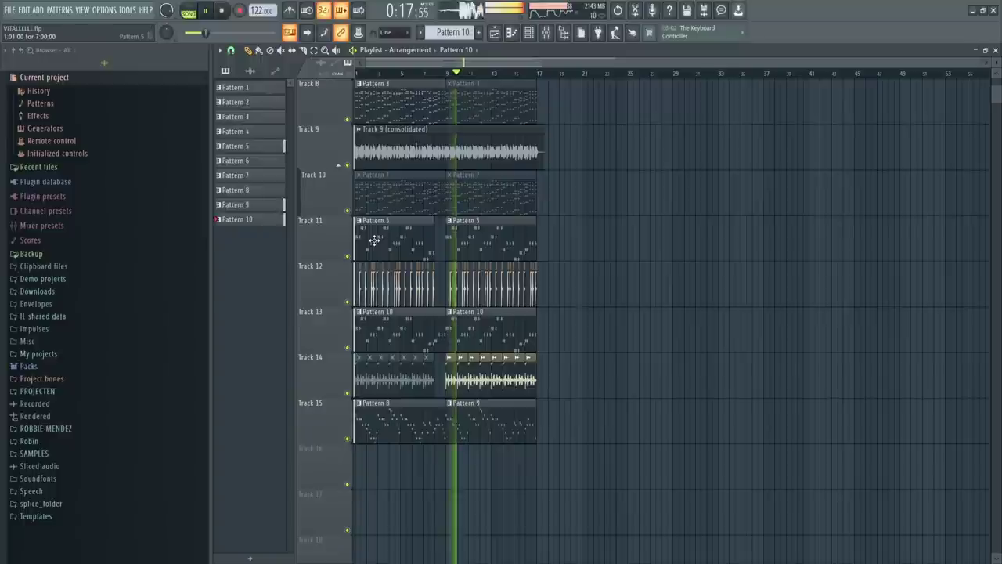
Step: Load the preset FL - ELECTRONIC WHISTLE 2 from the Vital Essentials bank into the new Vital #11 instrument
{"action": "left_click", "coordinate": [529, 32]}
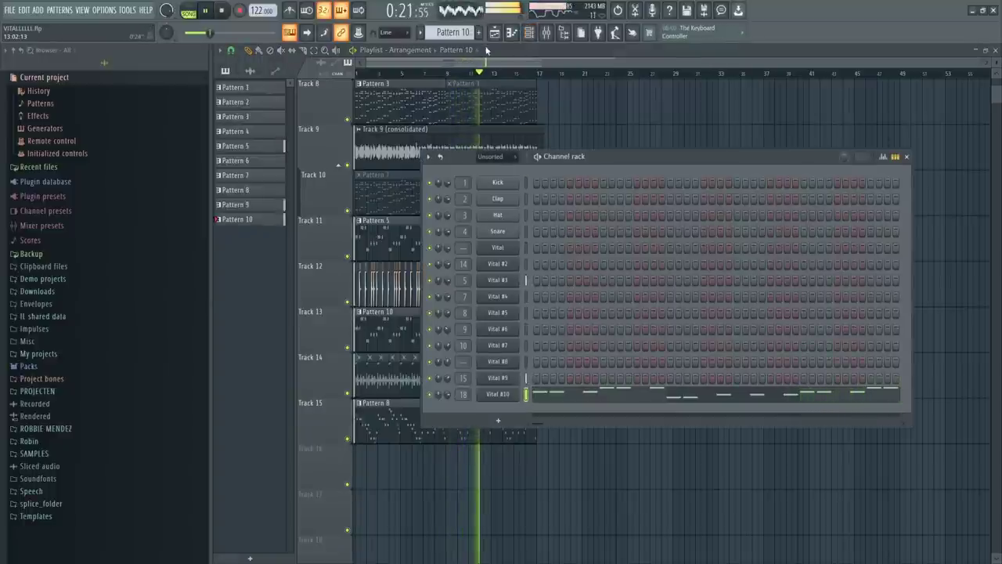
{"action": "key", "text": "F6"}
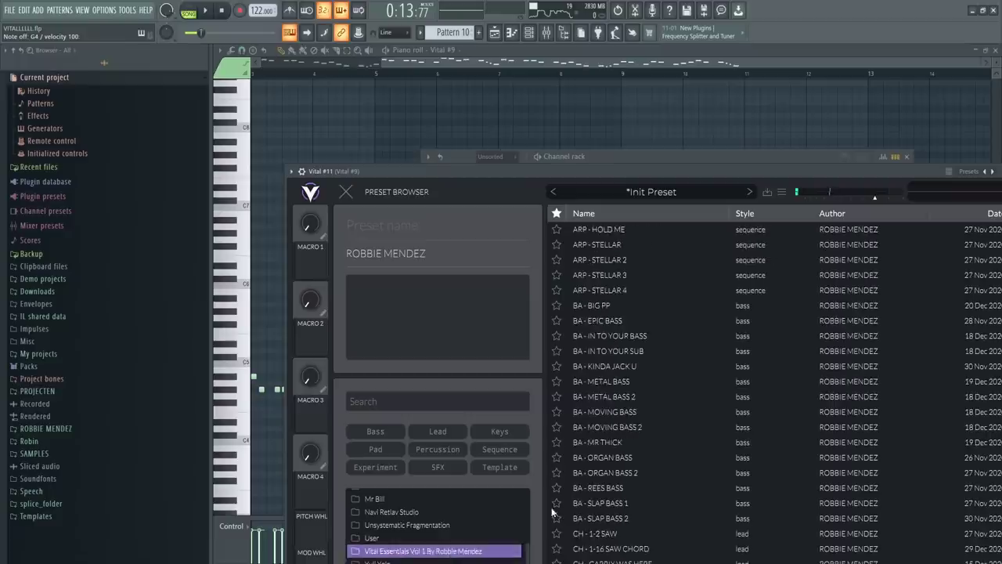
{"action": "scroll", "coordinate": [669, 448], "scroll_direction": "down", "scroll_amount": 5}
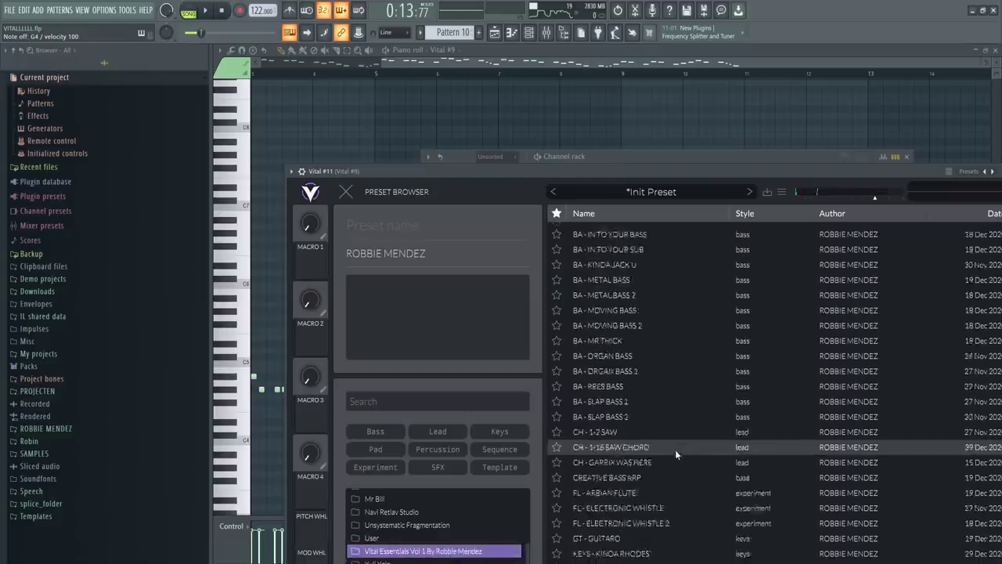
{"action": "left_click", "coordinate": [666, 446]}
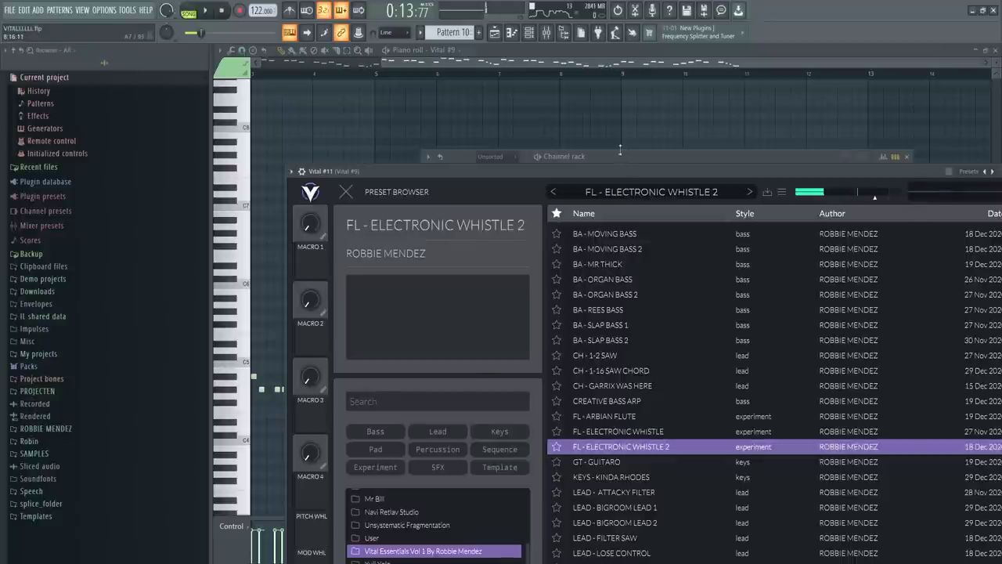
Step: Paste the Vital #9 melody notes into the Vital #11 channel and mute the Vital #9 channel
{"action": "left_click", "coordinate": [486, 157]}
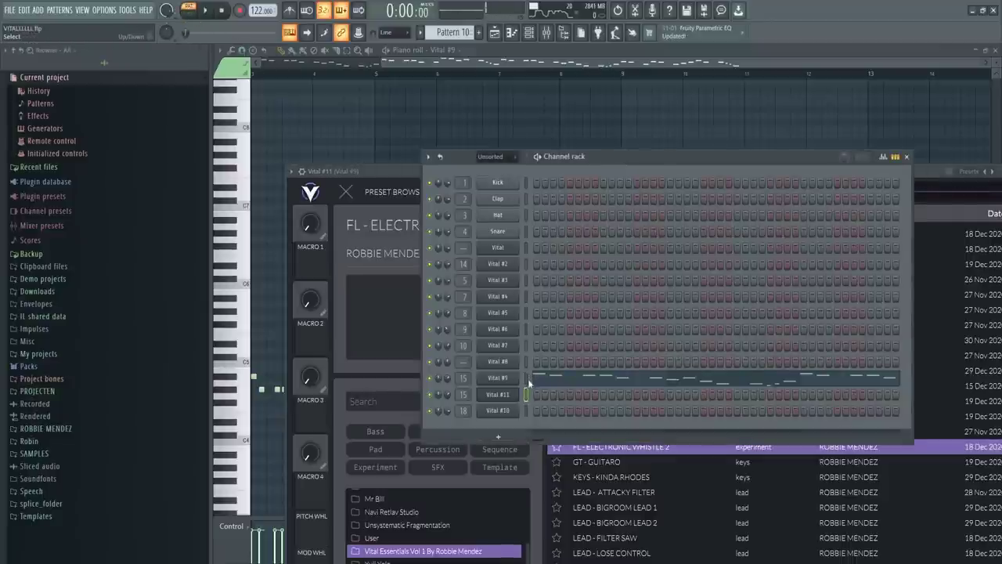
{"action": "left_click", "coordinate": [526, 394]}
{"action": "key", "text": "ctrl+v"}
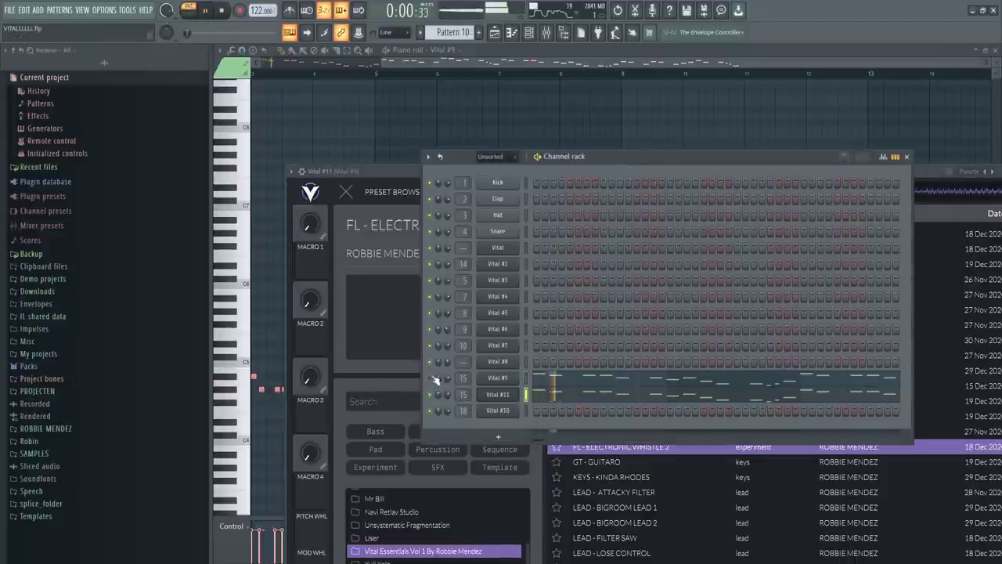
Step: Return to the playing arrangement and open Vital #11's notes from Pattern 10 in the piano roll
{"action": "key", "text": "F5"}
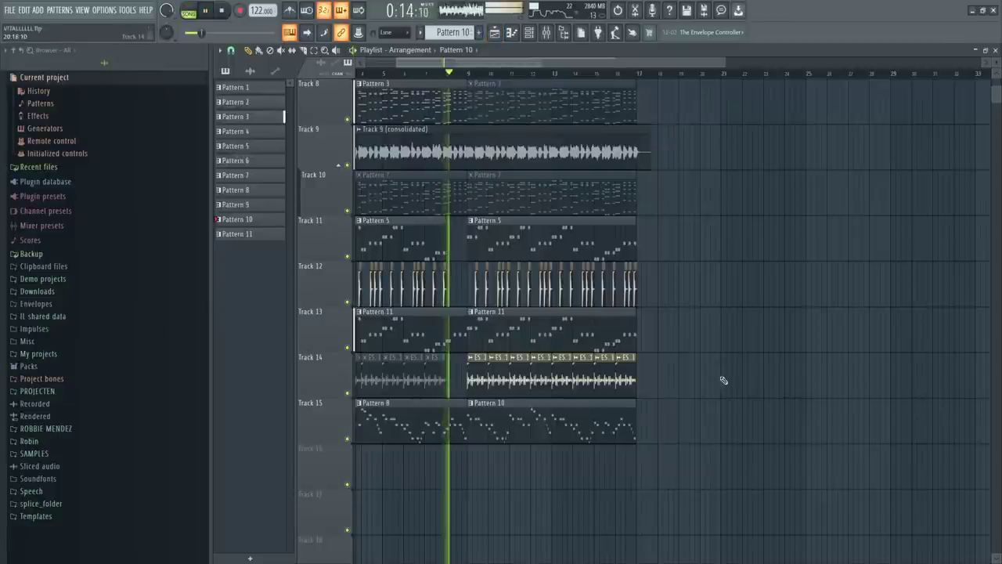
{"action": "left_click", "coordinate": [529, 32]}
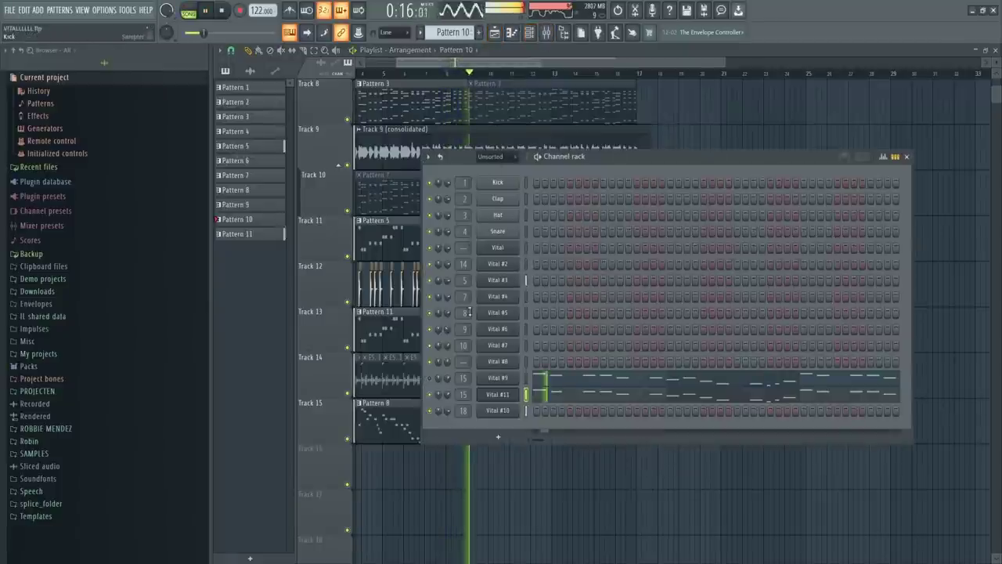
{"action": "left_click", "coordinate": [545, 400]}
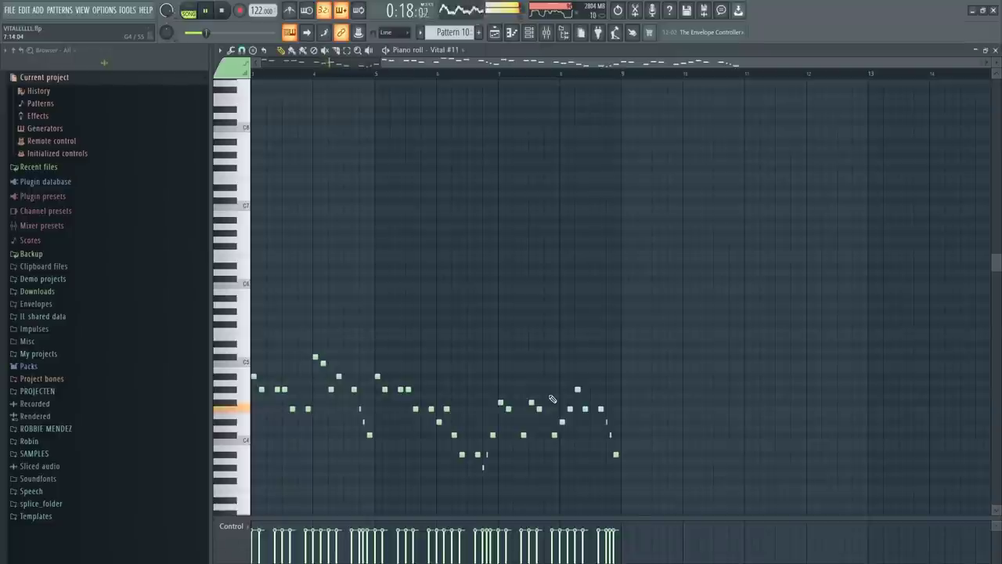
Step: Play the song while reviewing the arrangement in the playlist, and check the project's info settings
{"action": "scroll", "coordinate": [552, 399], "scroll_direction": "down", "scroll_amount": 1}
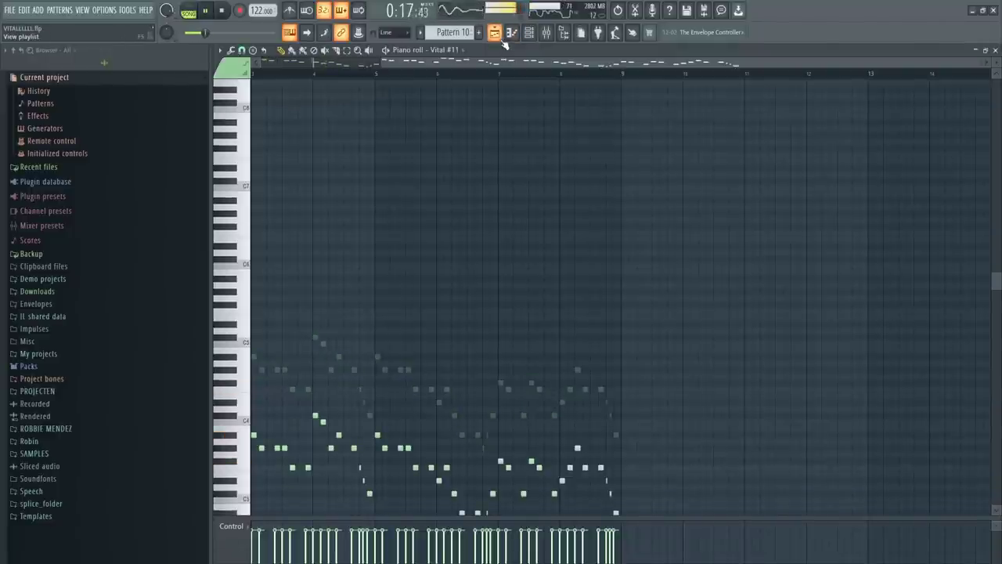
{"action": "left_click", "coordinate": [529, 33]}
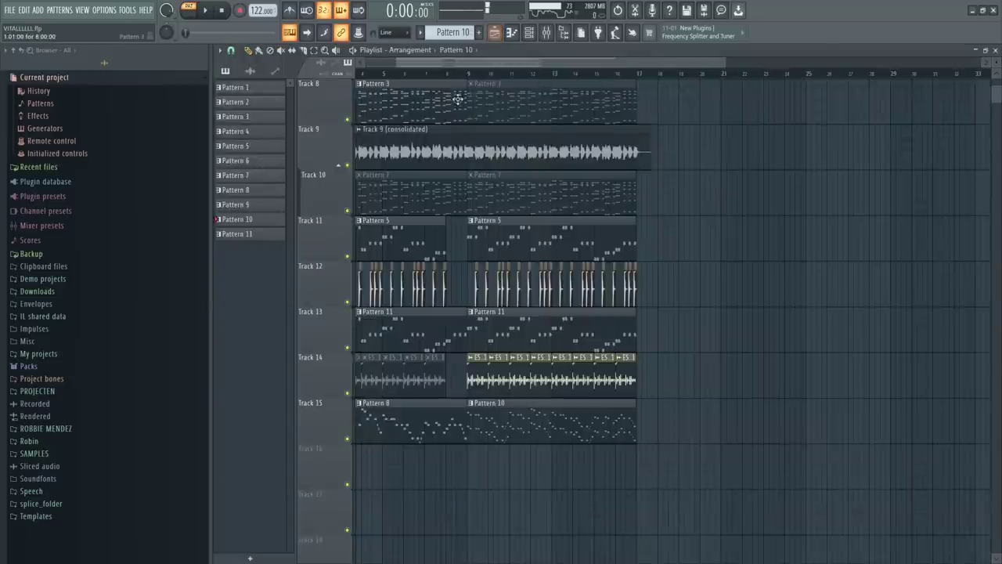
{"action": "key", "text": "space"}
{"action": "left_click", "coordinate": [750, 266]}
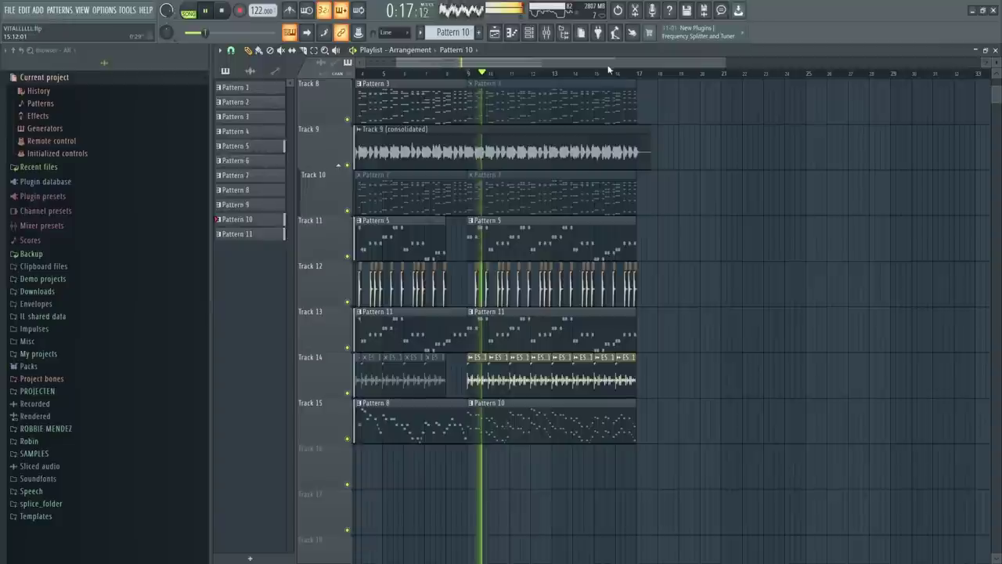
{"action": "left_click", "coordinate": [512, 36]}
{"action": "left_click", "coordinate": [127, 11]}
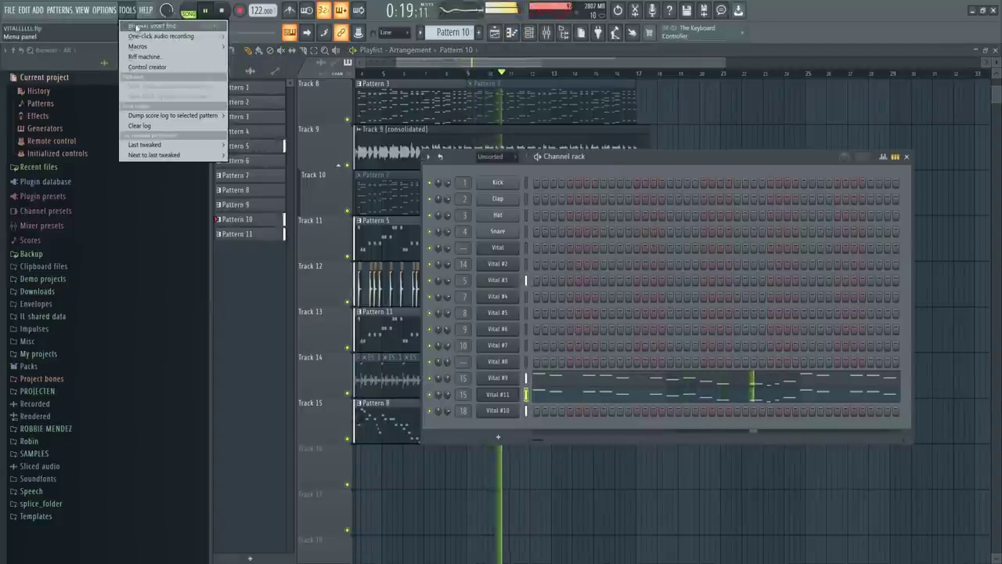
{"action": "mouse_move", "coordinate": [141, 45]}
{"action": "left_click", "coordinate": [306, 126]}
{"action": "left_click", "coordinate": [495, 35]}
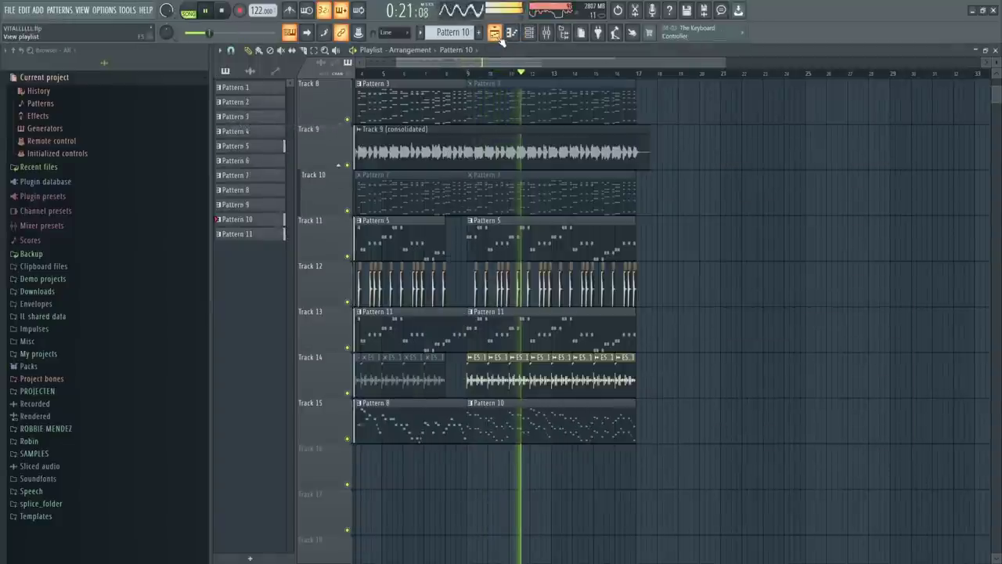
{"action": "scroll", "coordinate": [617, 299], "scroll_direction": "down", "scroll_amount": 3}
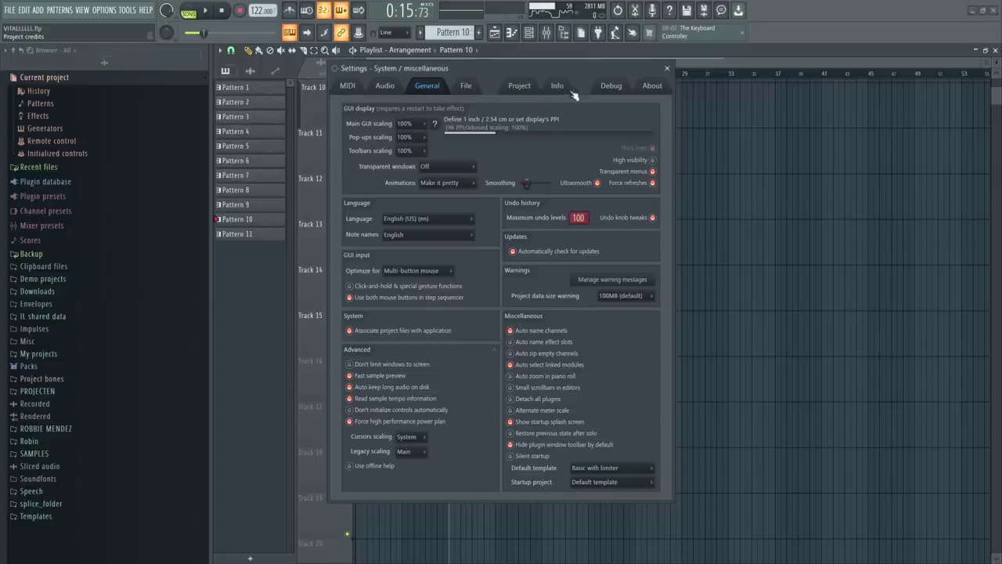
{"action": "left_click", "coordinate": [559, 89]}
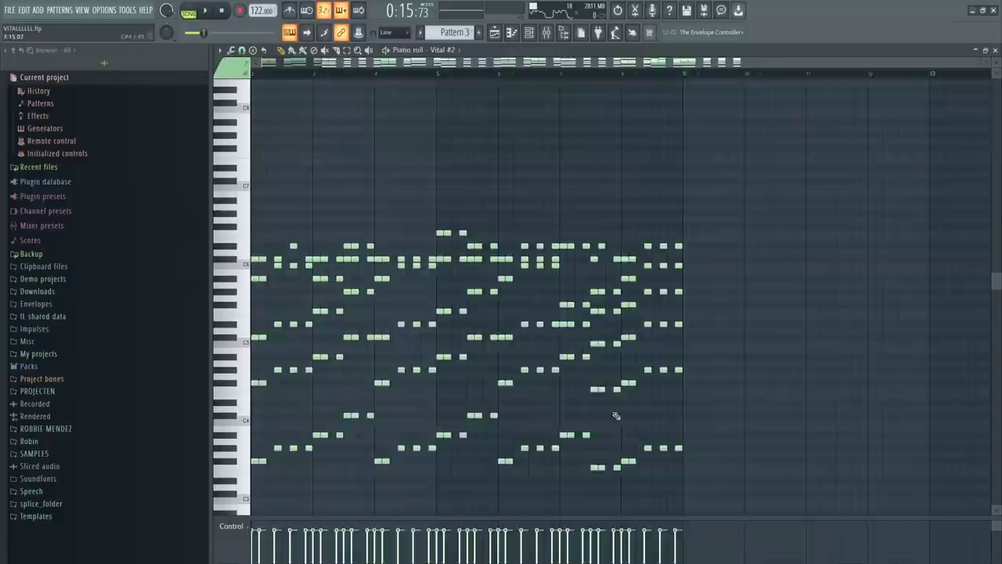
Step: Create a new empty pattern and add another Vital instrument channel for it
{"action": "left_click", "coordinate": [479, 30]}
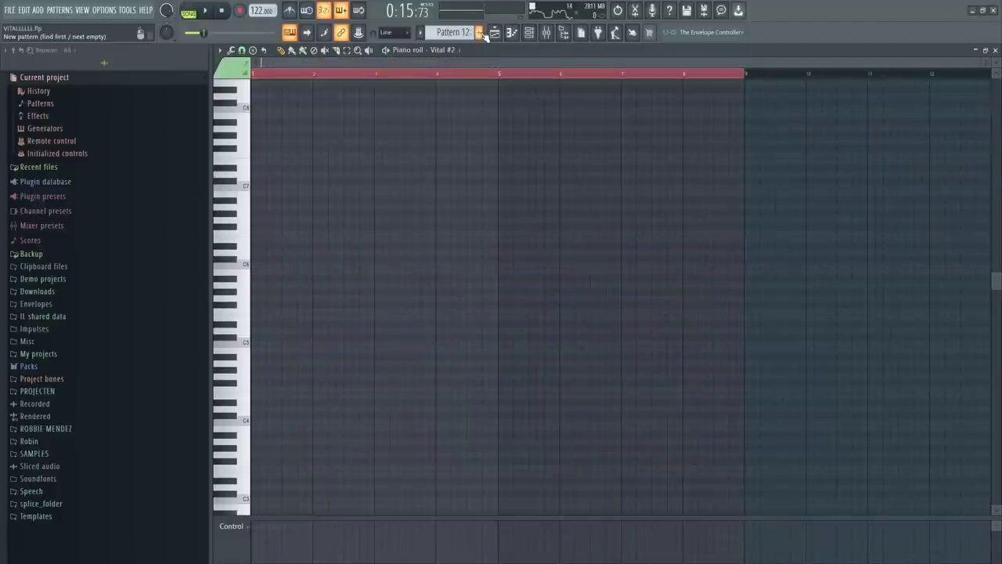
{"action": "left_click", "coordinate": [545, 33]}
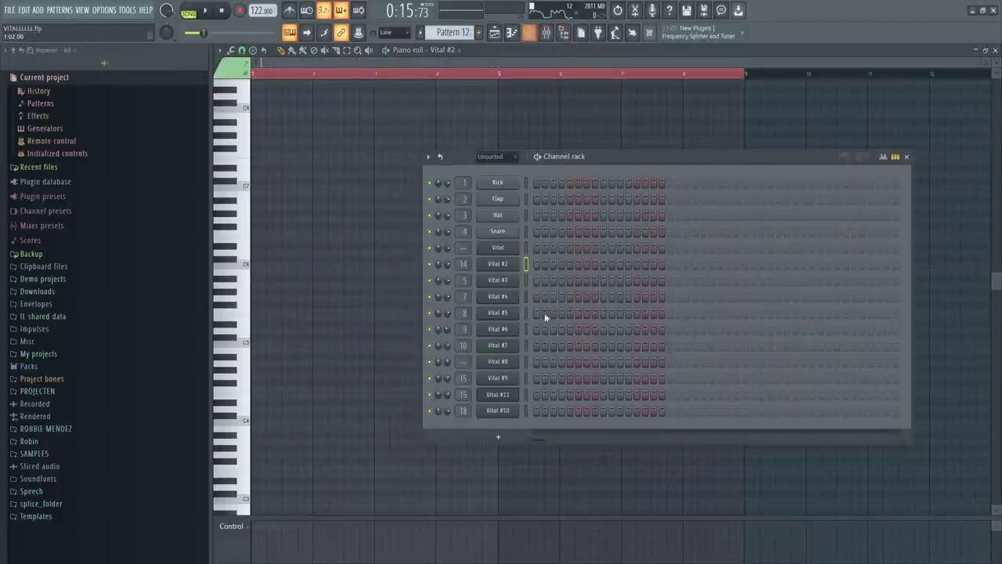
{"action": "left_click", "coordinate": [509, 467]}
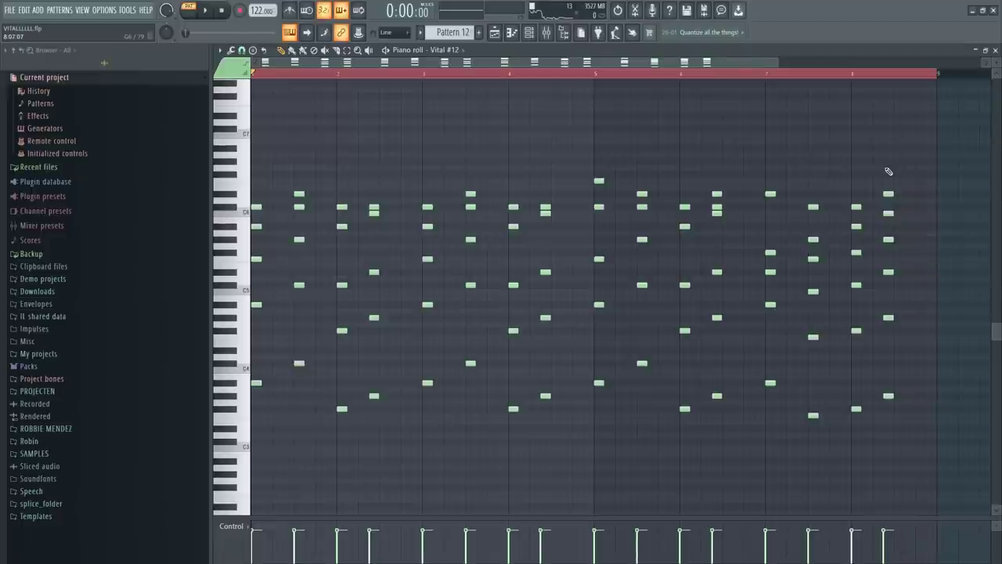
Step: Apply quick legato to the short chord notes in Pattern 12 so each chord reaches the following one, and play the pattern
{"action": "key", "text": "ctrl+l"}
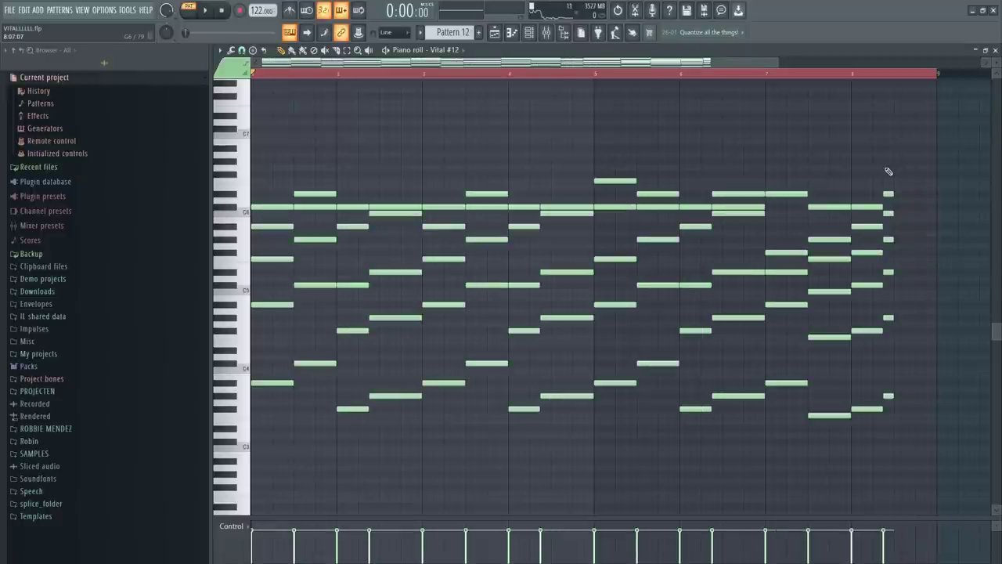
{"action": "key", "text": "space"}
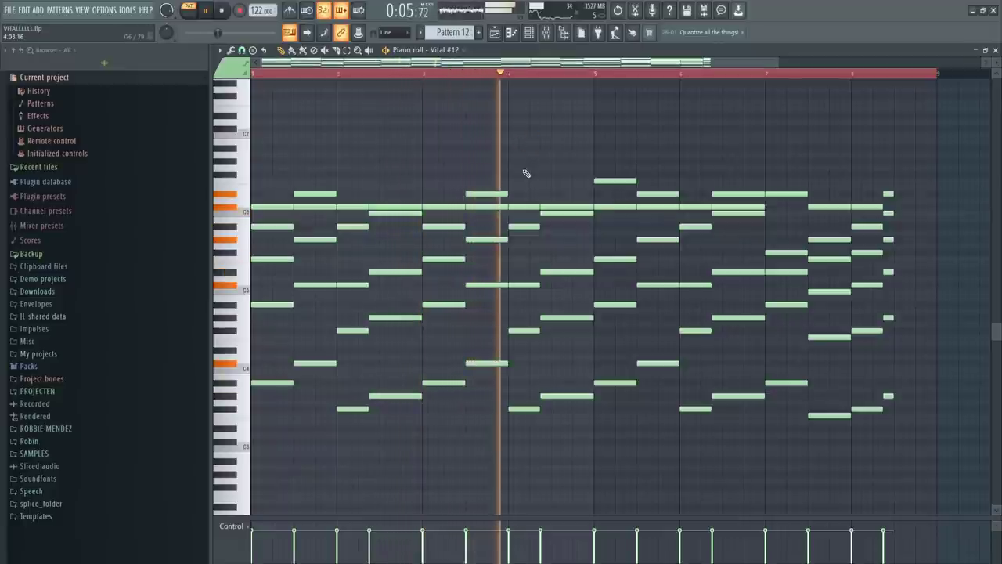
{"action": "left_click", "coordinate": [529, 32]}
{"action": "left_click", "coordinate": [529, 32]}
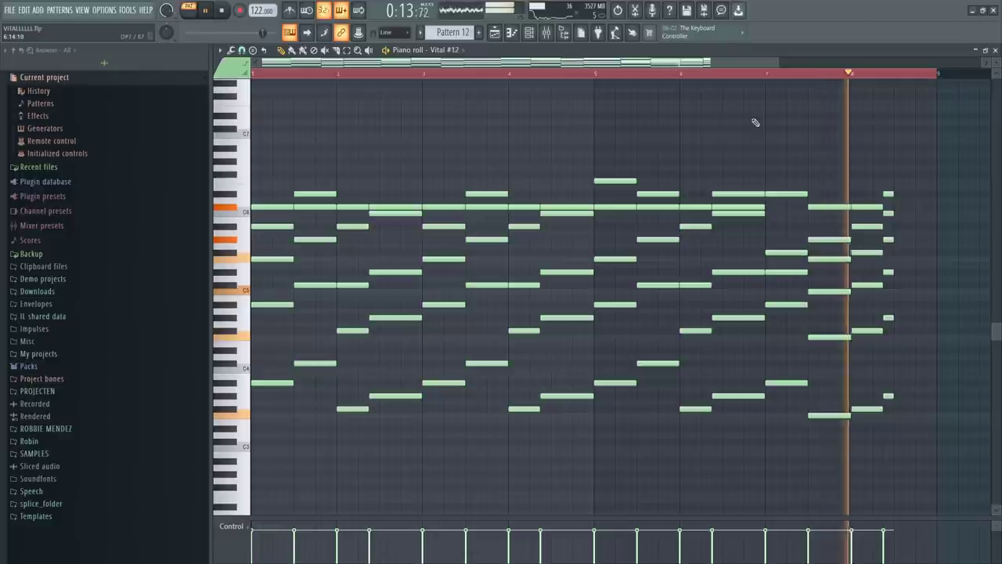
{"action": "key", "text": "space"}
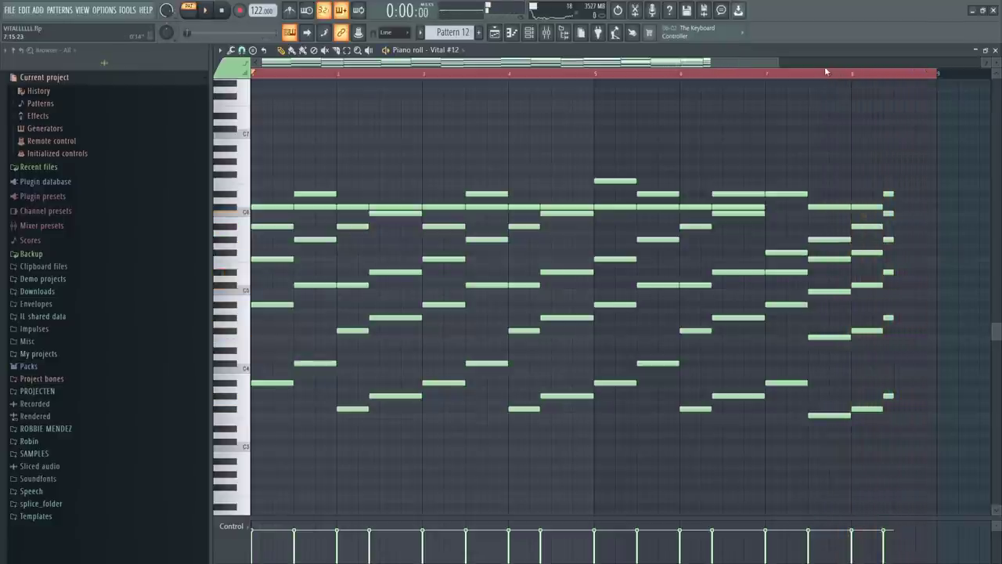
Step: Extend the last chord of Pattern 12 to the start of bar 9 and transpose all the chords up one octave
{"action": "left_click_drag", "start_coordinate": [949, 435], "coordinate": [883, 189]}
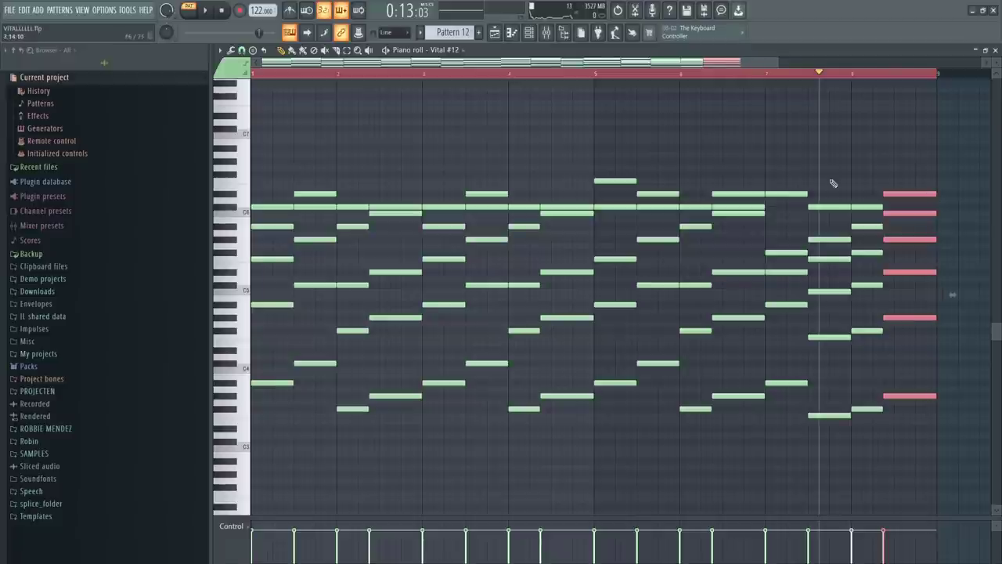
{"action": "left_click", "coordinate": [354, 161]}
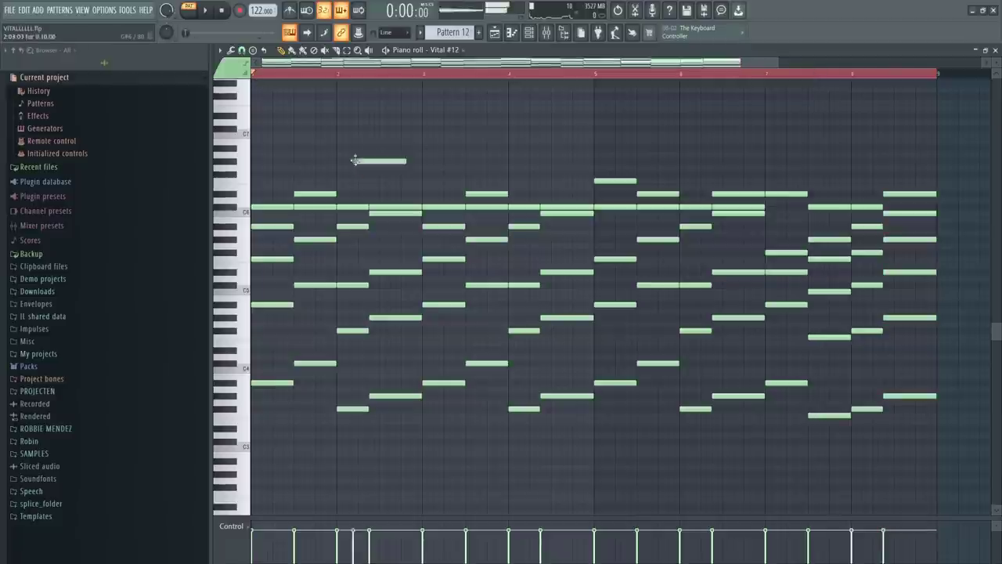
{"action": "key", "text": "ctrl+Up"}
{"action": "key", "text": "space"}
Step: Place Pattern 12 twice in a row on Track 16 of the playlist, at bars 1 and 9
{"action": "key", "text": "F6"}
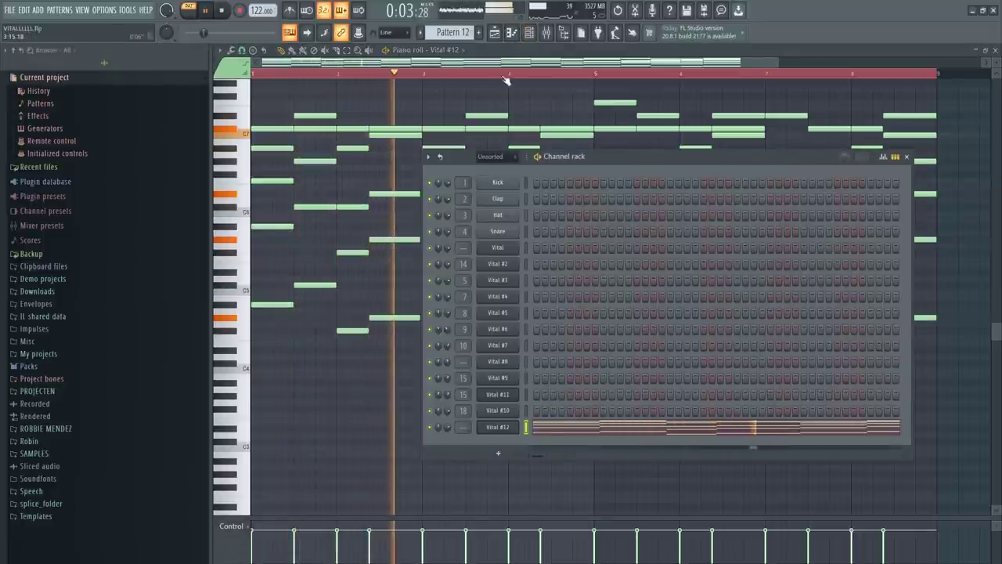
{"action": "key", "text": "F5"}
{"action": "left_click", "coordinate": [461, 241]}
{"action": "right_click", "coordinate": [463, 244]}
{"action": "scroll", "coordinate": [412, 331], "scroll_direction": "down", "scroll_amount": 2}
{"action": "scroll", "coordinate": [353, 376], "scroll_direction": "down", "scroll_amount": 14}
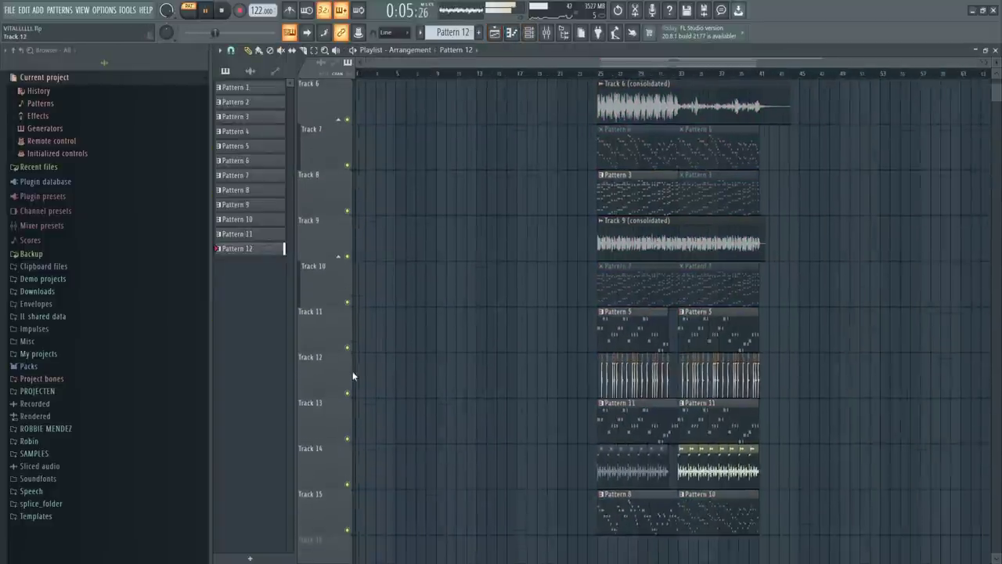
{"action": "scroll", "coordinate": [378, 326], "scroll_direction": "up", "scroll_amount": 4}
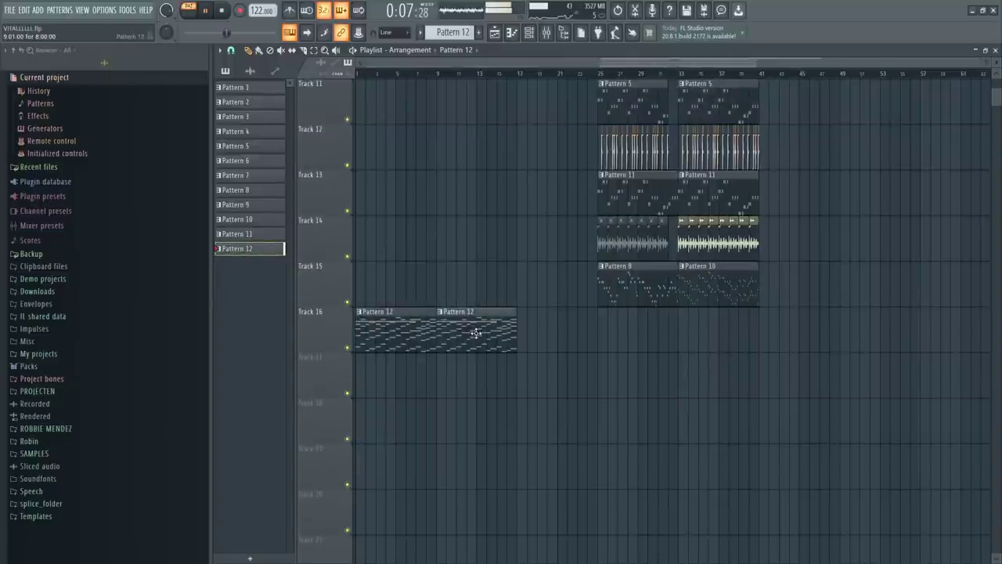
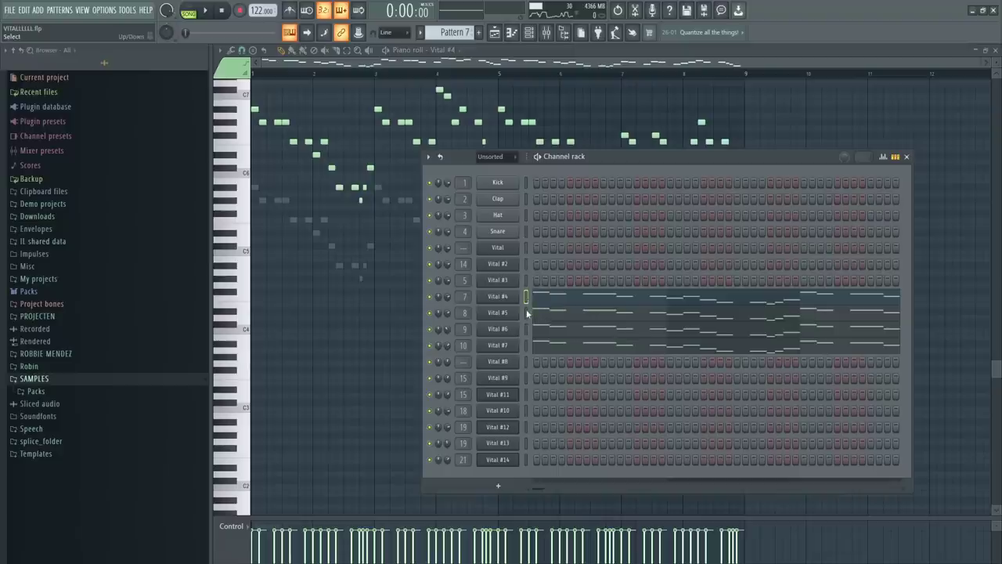
Step: Cut the Pattern 7 melody from channels Vital #4 to Vital #7 and paste it into the first Vital channel
{"action": "key", "text": "ctrl+x"}
{"action": "left_click", "coordinate": [526, 344]}
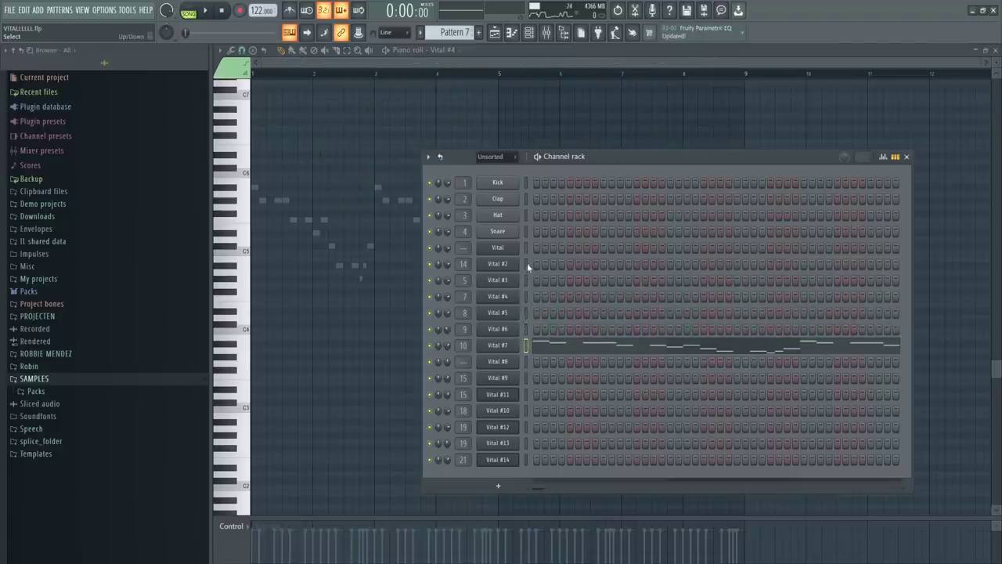
{"action": "key", "text": "ctrl+v"}
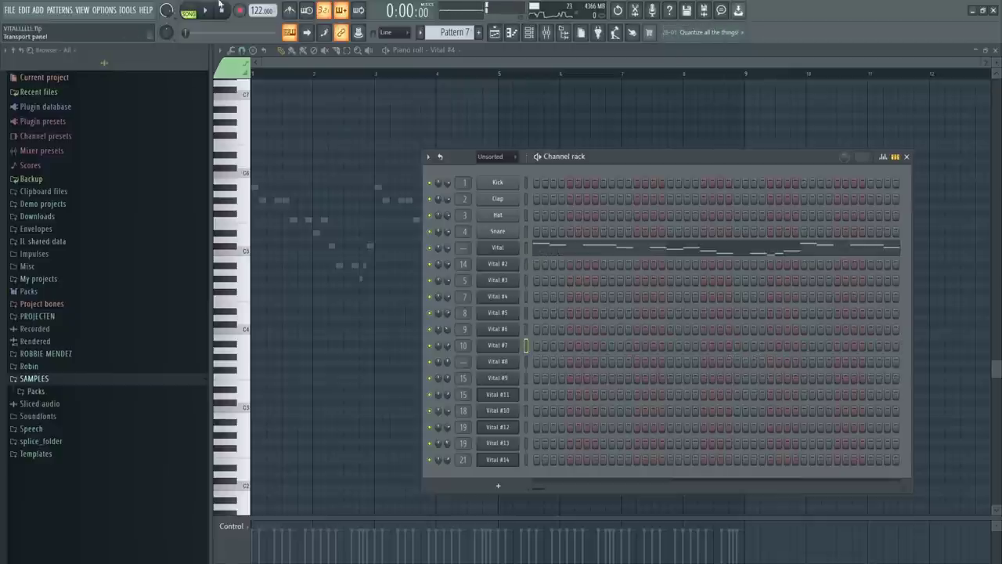
Step: Place Pattern 7 on Track 7 of the playlist at bars 1 and 9 while playing the song
{"action": "key", "text": "space"}
{"action": "key", "text": "F5"}
{"action": "left_click", "coordinate": [499, 174]}
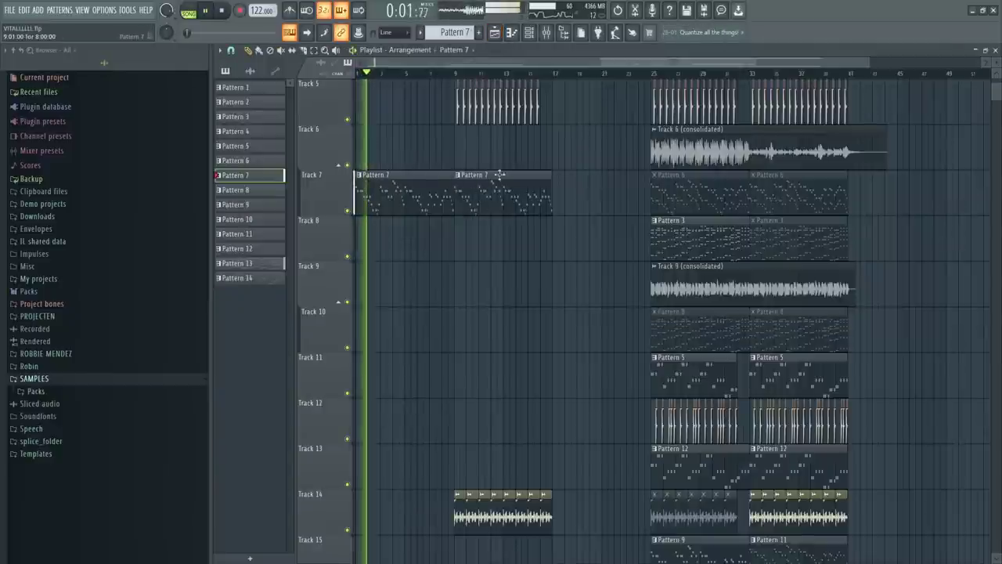
Step: Open Pattern 7 in the piano roll and delete the groups of melody notes at the ends of bars 2 and 4
{"action": "double_click", "coordinate": [374, 196]}
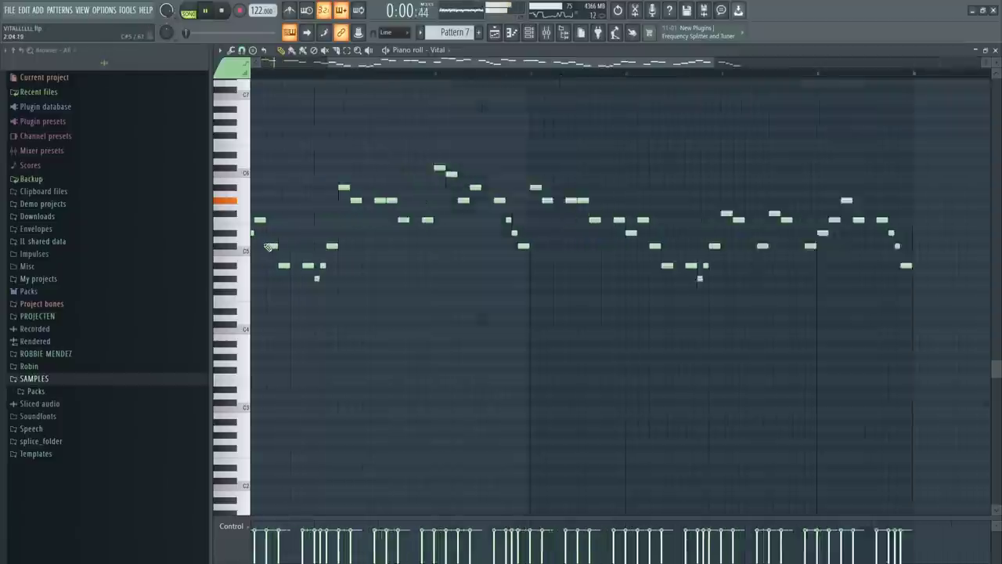
{"action": "scroll", "coordinate": [380, 251], "scroll_direction": "up", "scroll_amount": 3}
{"action": "left_click_drag", "start_coordinate": [422, 241], "coordinate": [496, 290]}
{"action": "key", "text": "Delete"}
{"action": "key", "text": "space"}
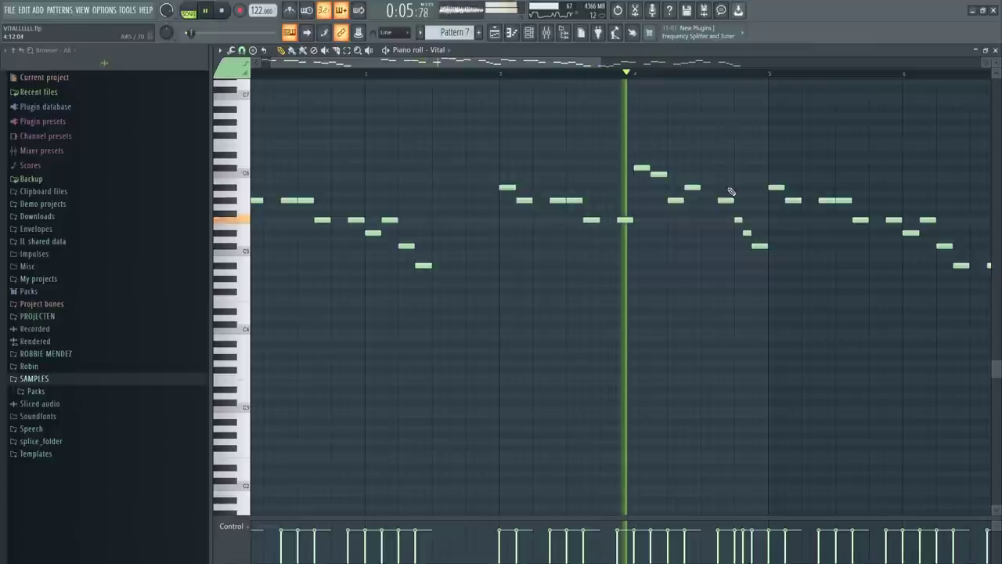
{"action": "left_click_drag", "start_coordinate": [725, 186], "coordinate": [759, 282]}
{"action": "key", "text": "Delete"}
{"action": "scroll", "coordinate": [745, 267], "scroll_direction": "down", "scroll_amount": 3}
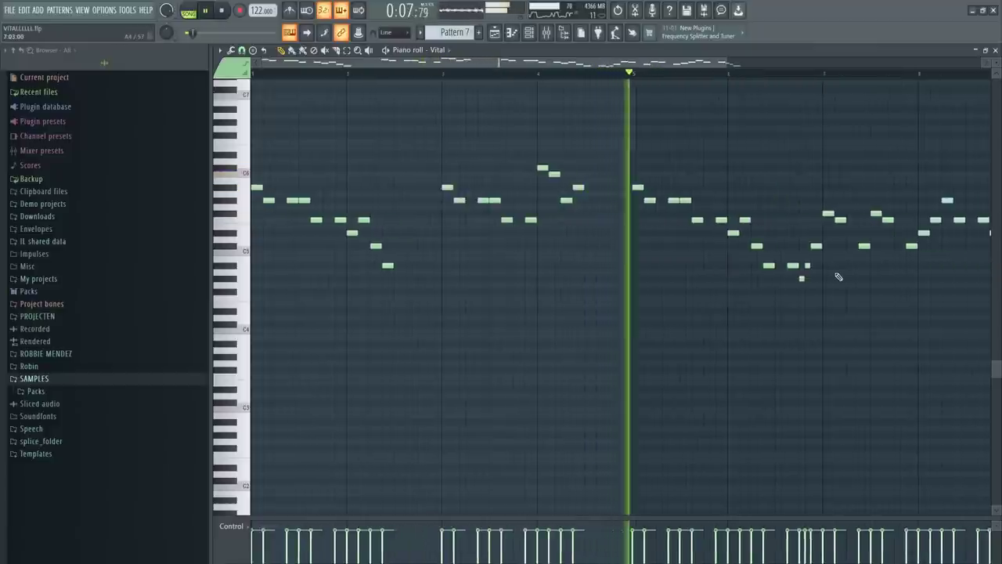
Step: Delete the groups of melody notes at the ends of bars 6 and 8 in Pattern 7 and stop playback
{"action": "scroll", "coordinate": [839, 275], "scroll_direction": "up", "scroll_amount": 4}
{"action": "left_click_drag", "start_coordinate": [756, 236], "coordinate": [817, 296]}
{"action": "key", "text": "Delete"}
{"action": "scroll", "coordinate": [730, 277], "scroll_direction": "down", "scroll_amount": 5}
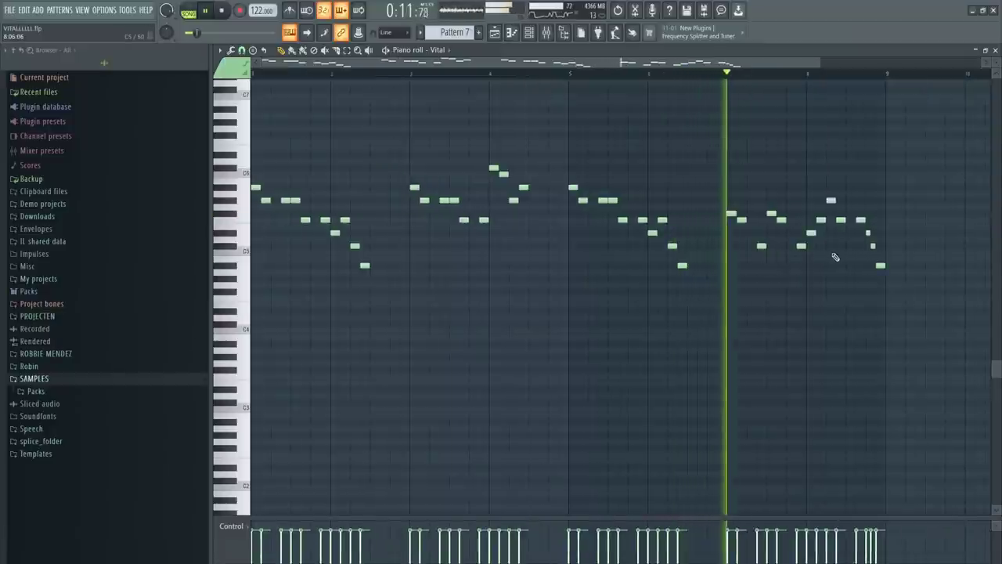
{"action": "left_click_drag", "start_coordinate": [853, 208], "coordinate": [912, 313]}
{"action": "key", "text": "Delete"}
{"action": "scroll", "coordinate": [822, 270], "scroll_direction": "down", "scroll_amount": 2}
{"action": "key", "text": "space"}
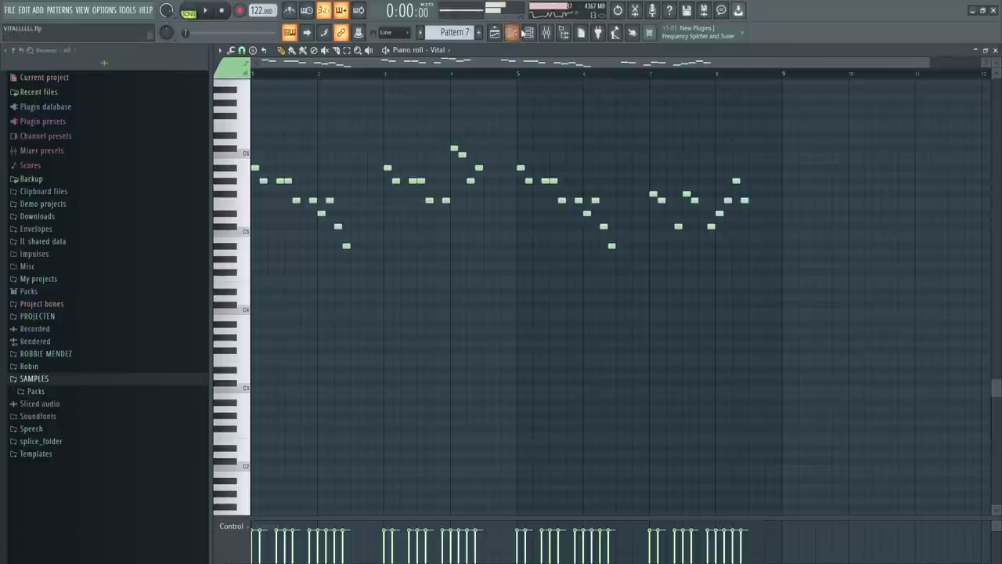
{"action": "left_click", "coordinate": [522, 32]}
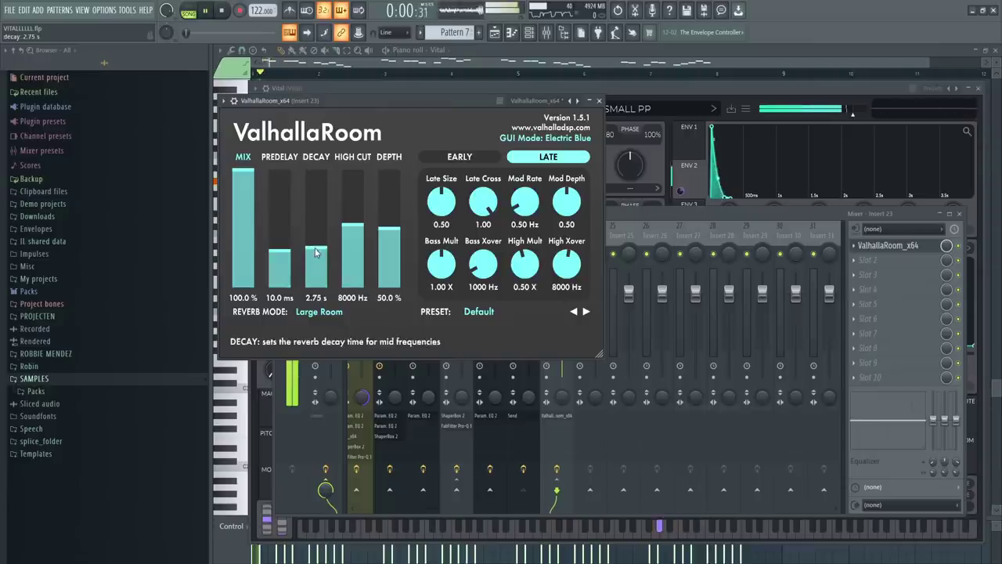
{"action": "left_click", "coordinate": [660, 225]}
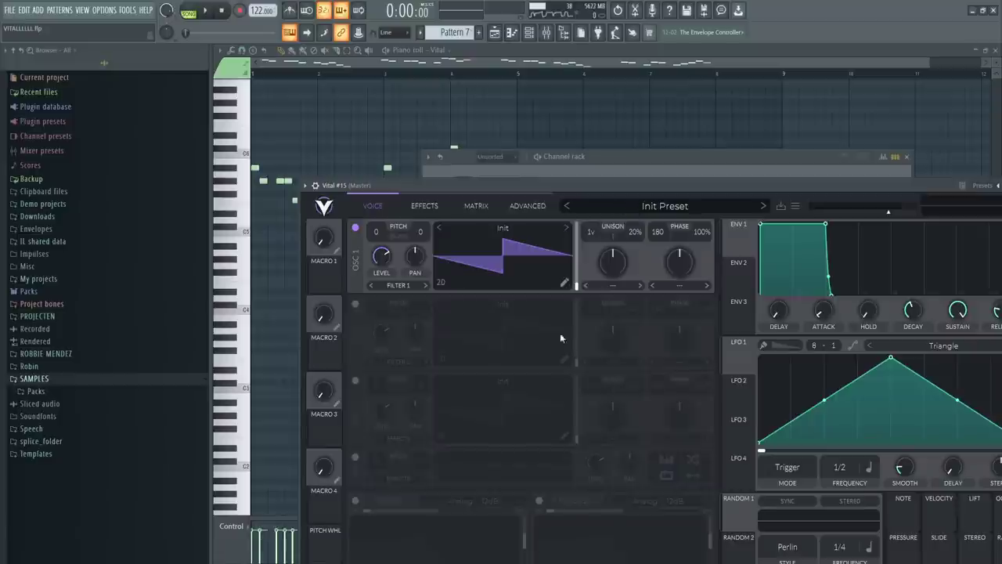
Step: Load the PL - MYSTERIOUS PLUCK preset from the Vital Essentials Vol 1 folder into Vital #15 and bring up the channel rack
{"action": "left_click_drag", "start_coordinate": [533, 183], "coordinate": [528, 137]}
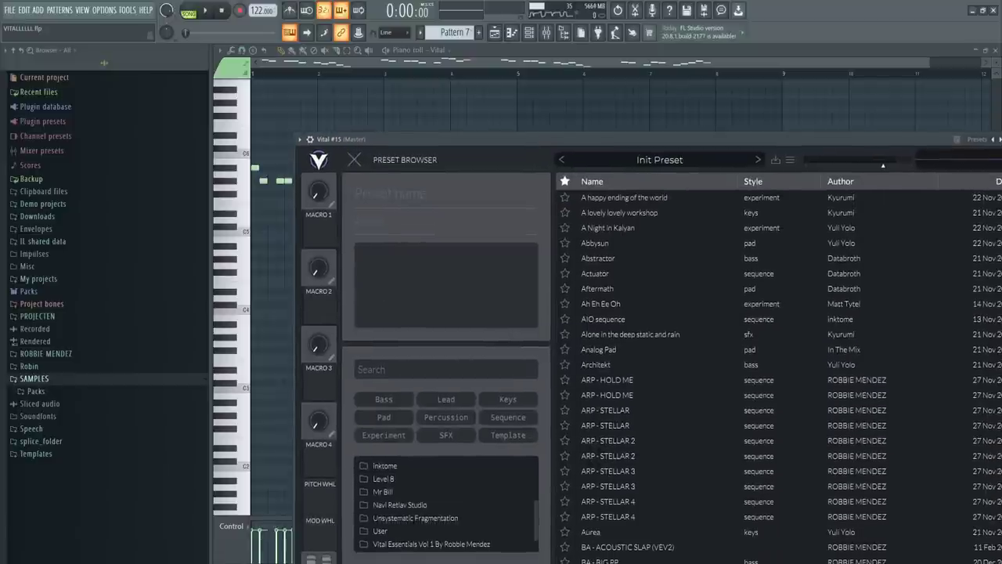
{"action": "left_click", "coordinate": [431, 518]}
{"action": "scroll", "coordinate": [665, 470], "scroll_direction": "down", "scroll_amount": 8}
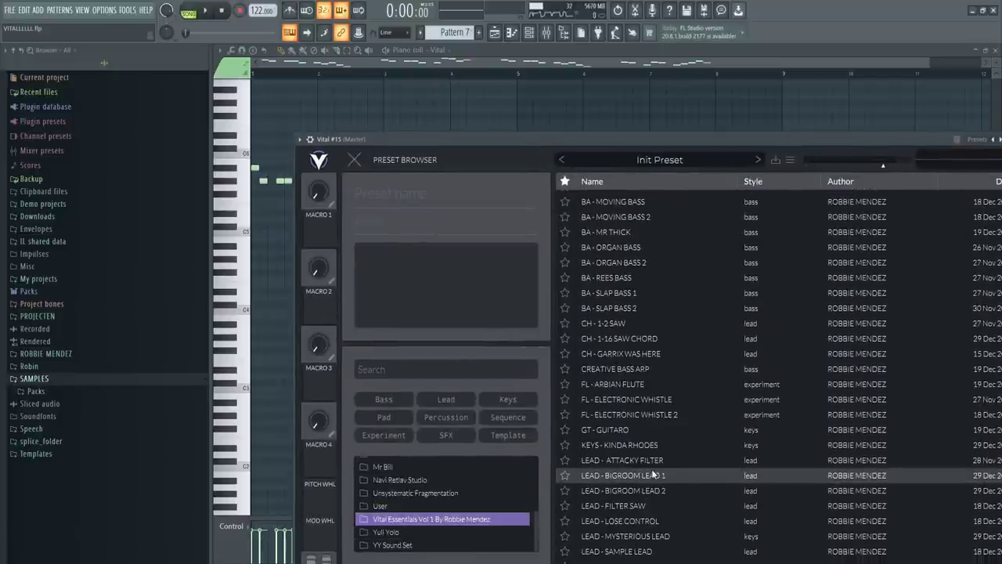
{"action": "scroll", "coordinate": [652, 467], "scroll_direction": "down", "scroll_amount": 7}
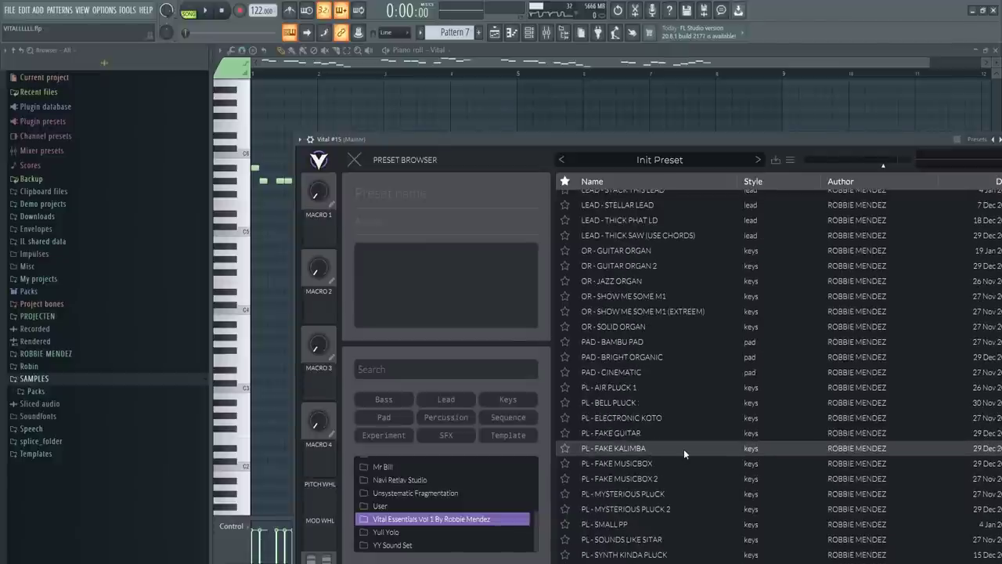
{"action": "scroll", "coordinate": [684, 449], "scroll_direction": "down", "scroll_amount": 1}
{"action": "left_click", "coordinate": [665, 469]}
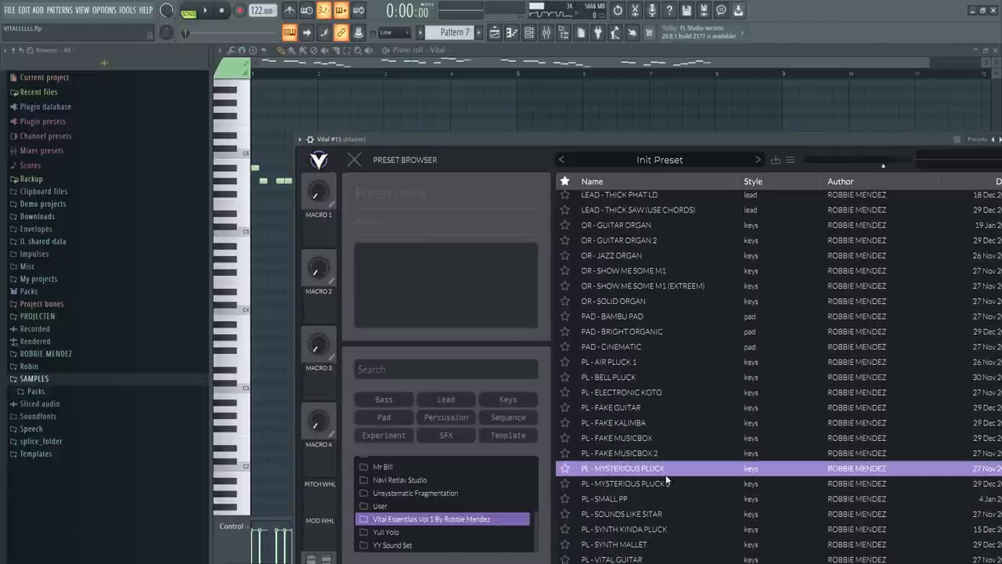
{"action": "left_click", "coordinate": [529, 32]}
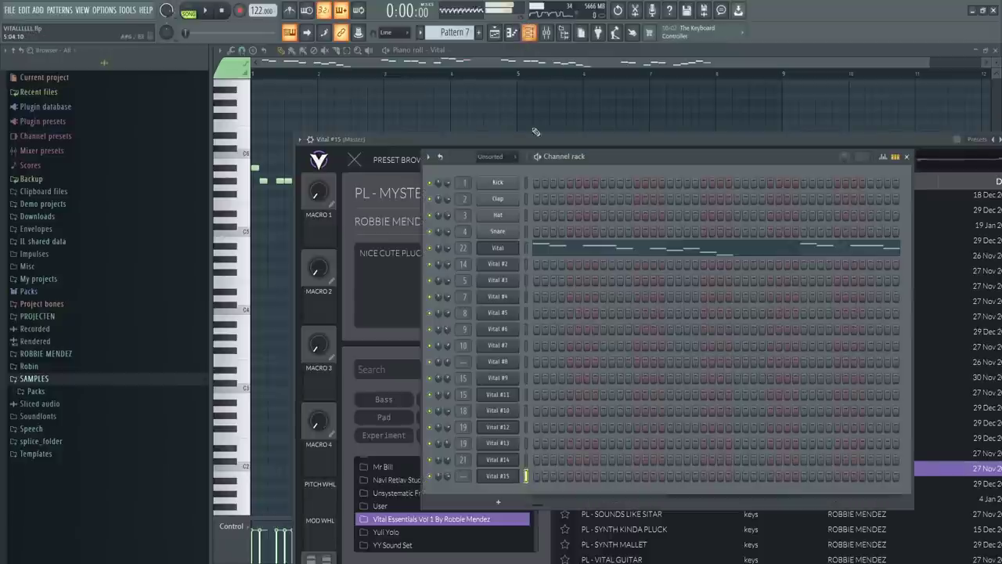
Step: Add single notes for Vital #15 at the ends of bars 2, 4, 6 and 8 of Pattern 7, and transpose them up an octave
{"action": "right_click", "coordinate": [513, 476]}
{"action": "left_click", "coordinate": [556, 407]}
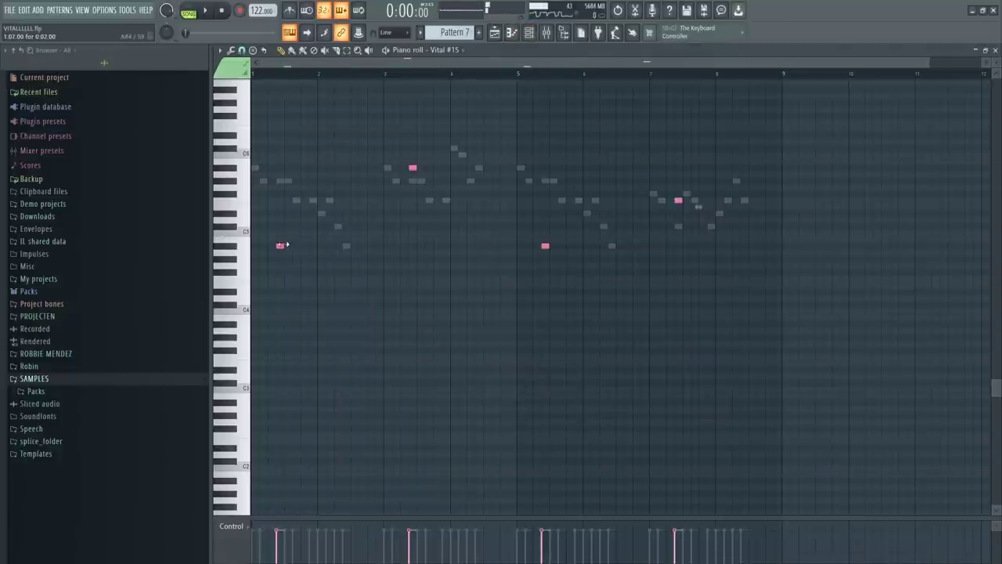
{"action": "key", "text": "space"}
{"action": "scroll", "coordinate": [345, 247], "scroll_direction": "down", "scroll_amount": 1}
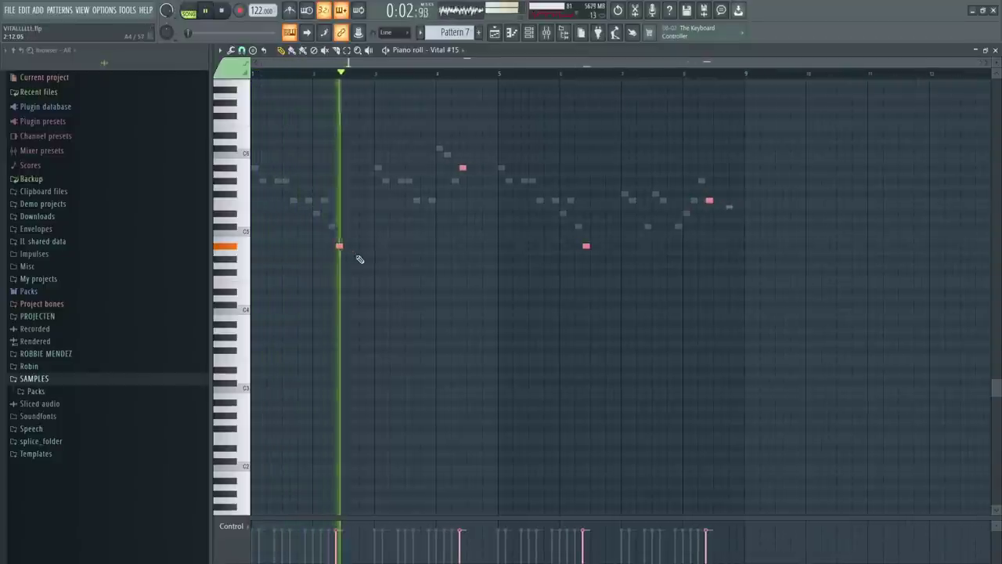
{"action": "key", "text": "space"}
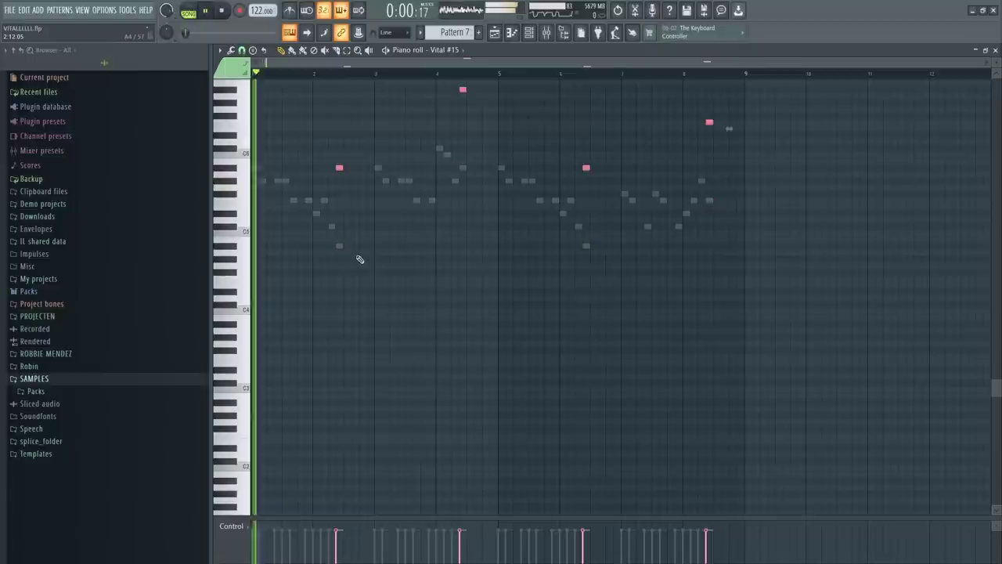
Step: Open the Vital #15 synth and route it to mixer track 24
{"action": "key", "text": "F6"}
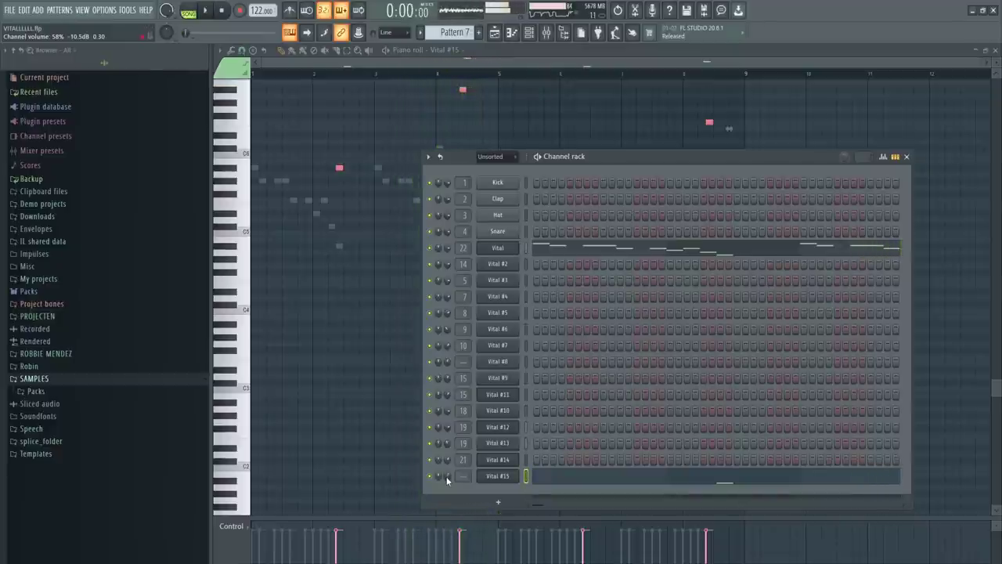
{"action": "left_click", "coordinate": [508, 479]}
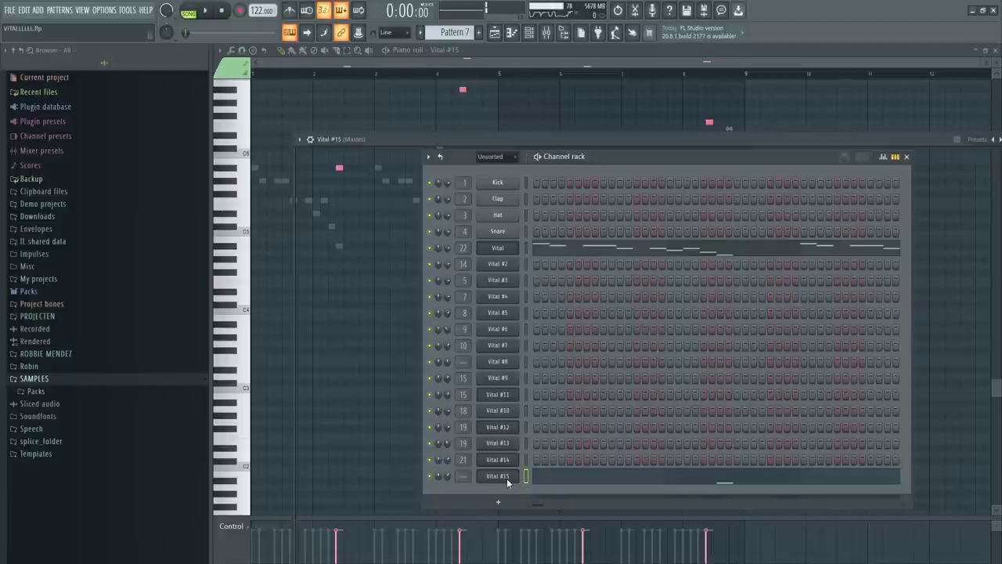
{"action": "left_click", "coordinate": [313, 141]}
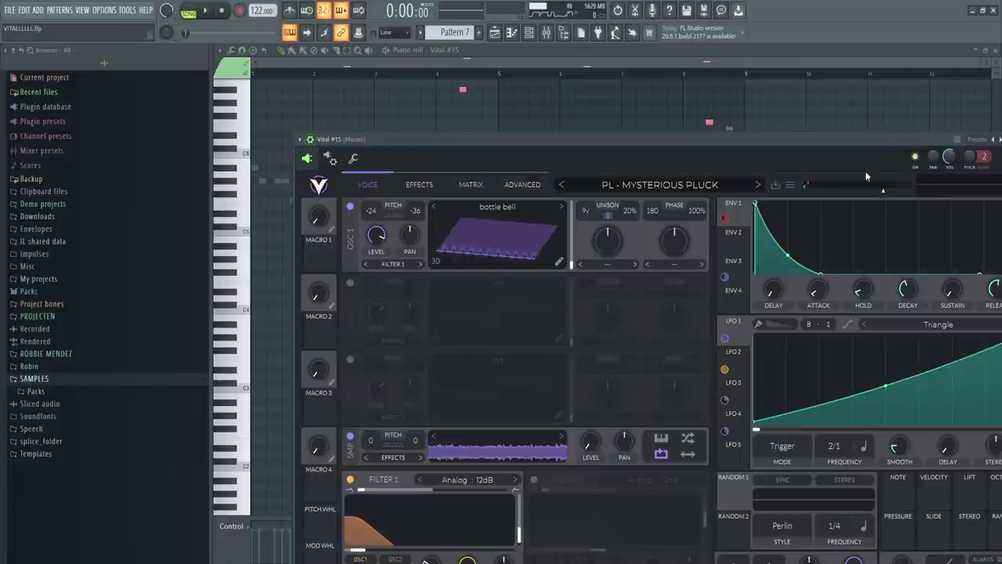
{"action": "left_click_drag", "start_coordinate": [812, 142], "coordinate": [733, 150]}
{"action": "double_click", "coordinate": [933, 166]}
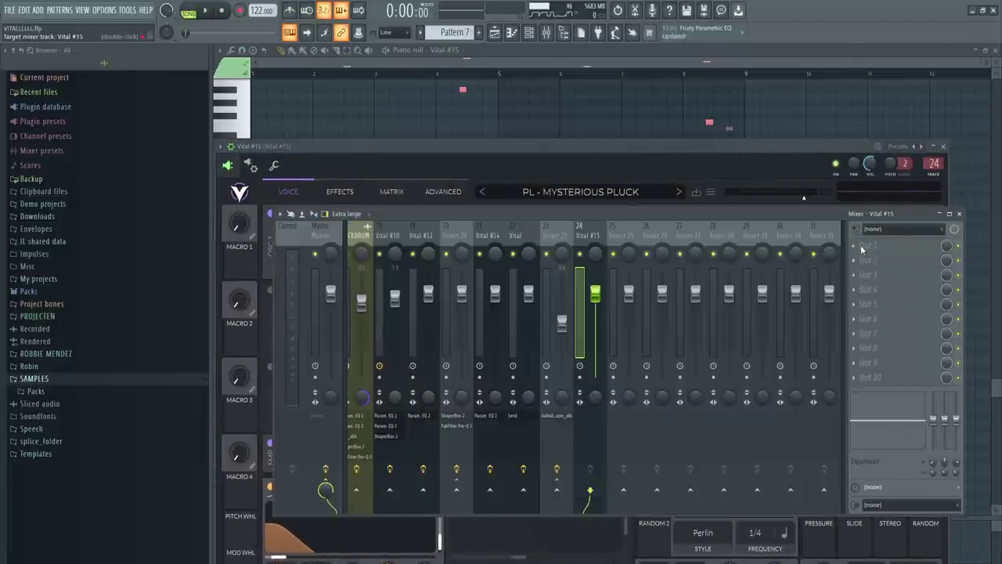
Step: Load ValhallaRoom with a 5.61 s decay and Fruity Parametric EQ 2 on the Vital #15 mixer track
{"action": "left_click", "coordinate": [862, 248]}
{"action": "left_click", "coordinate": [701, 405]}
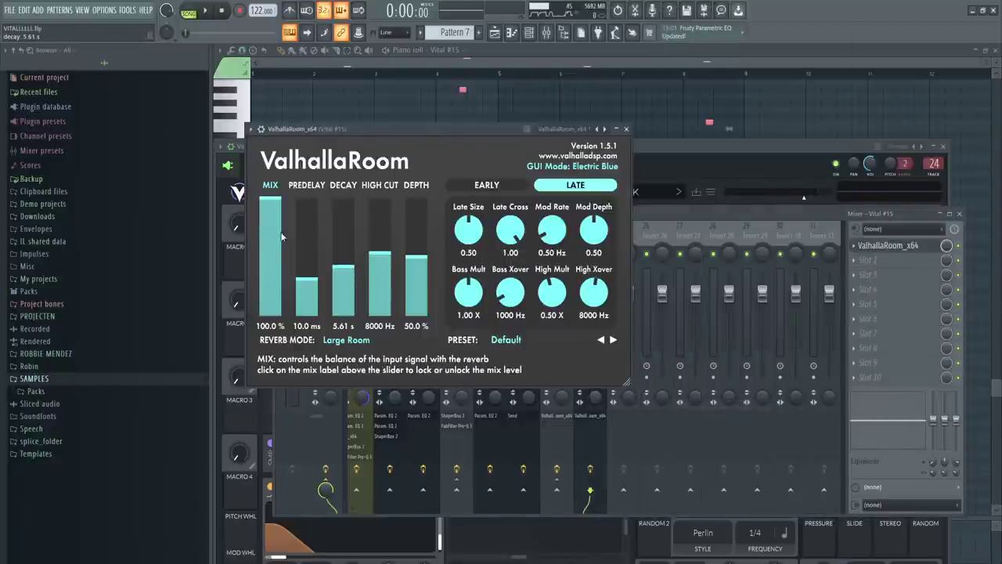
{"action": "left_click", "coordinate": [855, 268]}
{"action": "left_click", "coordinate": [811, 35]}
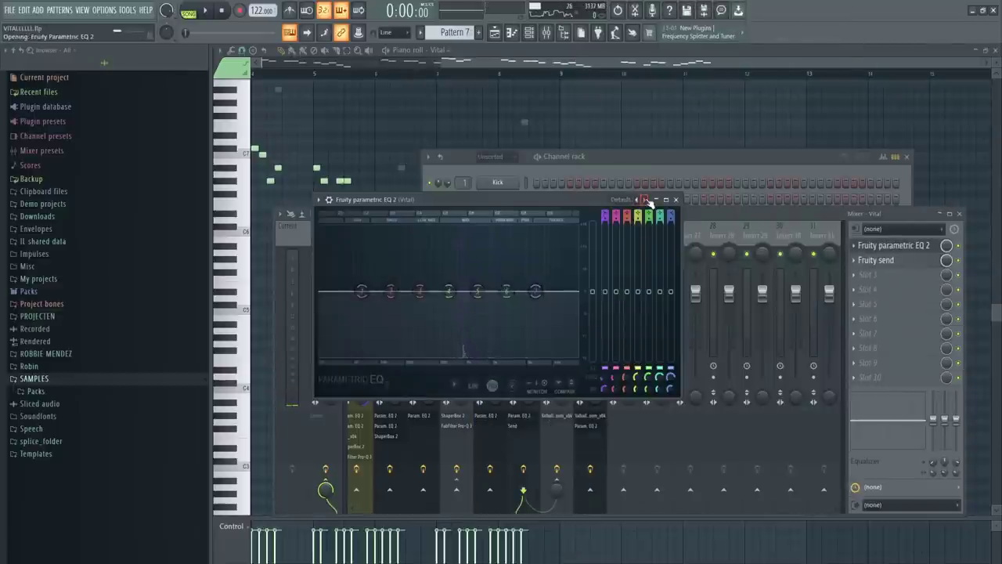
Step: Shape the Vital Band 7 frequency automation on Track 19 with a lowered start point and a gradual curve up to bar 9
{"action": "key", "text": "space"}
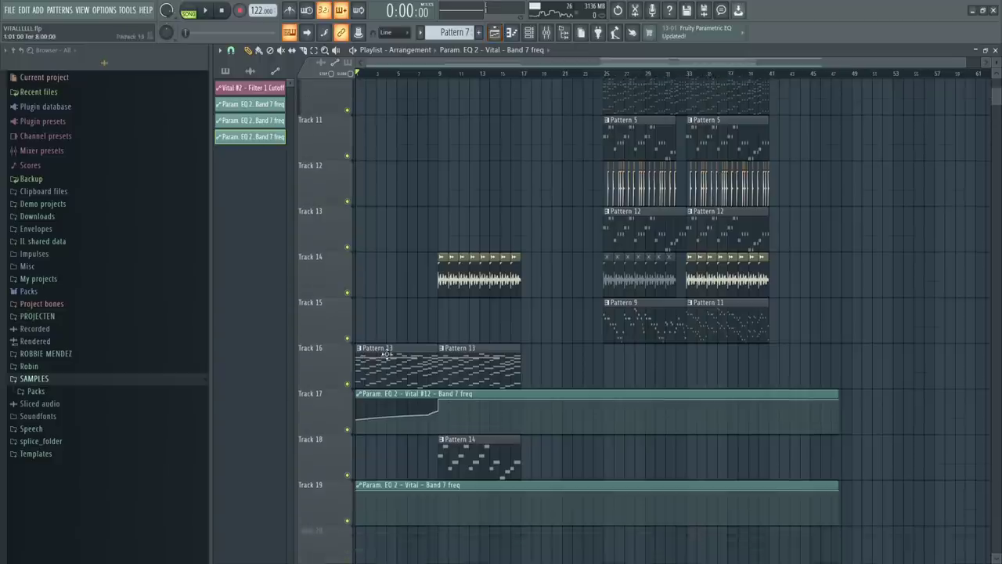
{"action": "scroll", "coordinate": [384, 360], "scroll_direction": "down", "scroll_amount": 2}
{"action": "scroll", "coordinate": [353, 446], "scroll_direction": "up", "scroll_amount": 3}
{"action": "left_click_drag", "start_coordinate": [358, 430], "coordinate": [360, 441]}
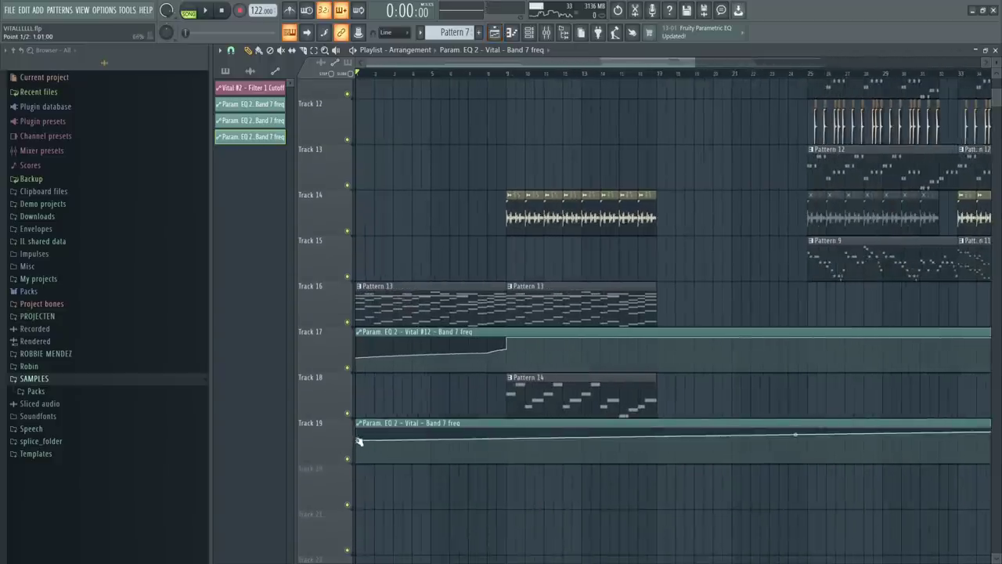
{"action": "key", "text": "space"}
{"action": "left_click_drag", "start_coordinate": [501, 440], "coordinate": [506, 433]}
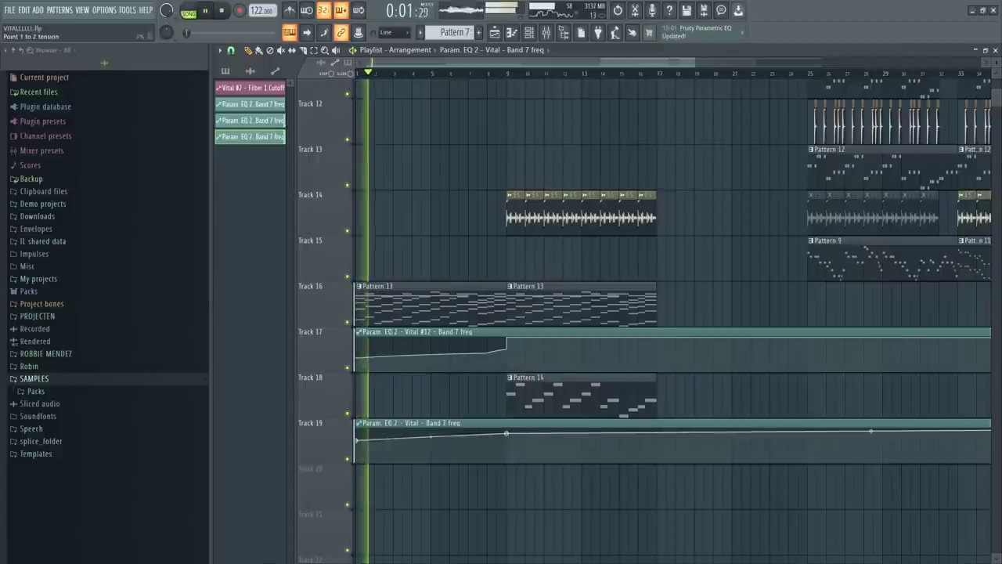
{"action": "left_click_drag", "start_coordinate": [361, 442], "coordinate": [360, 444]}
{"action": "left_click", "coordinate": [555, 483]}
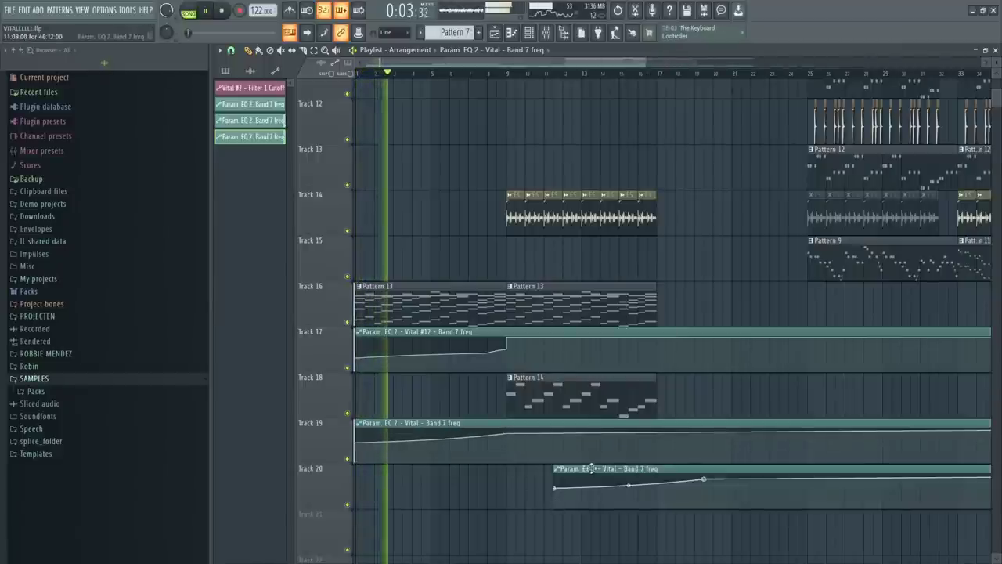
{"action": "right_click", "coordinate": [591, 469]}
Step: Add a second Fruity Parametric EQ 2 to the Vital #15 mixer track with the 20Hz - 18kHz cut preset
{"action": "key", "text": "F9"}
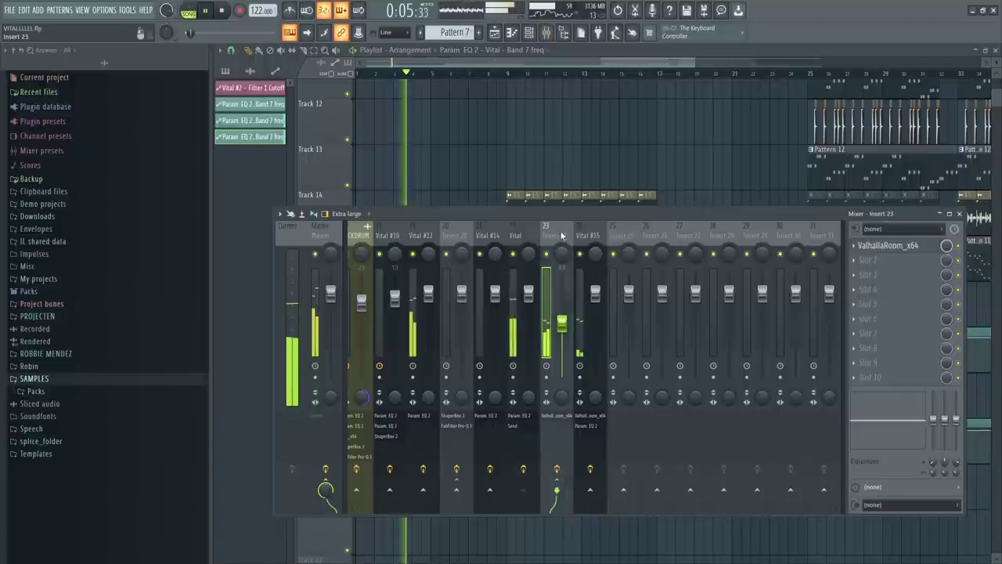
{"action": "left_click", "coordinate": [589, 234]}
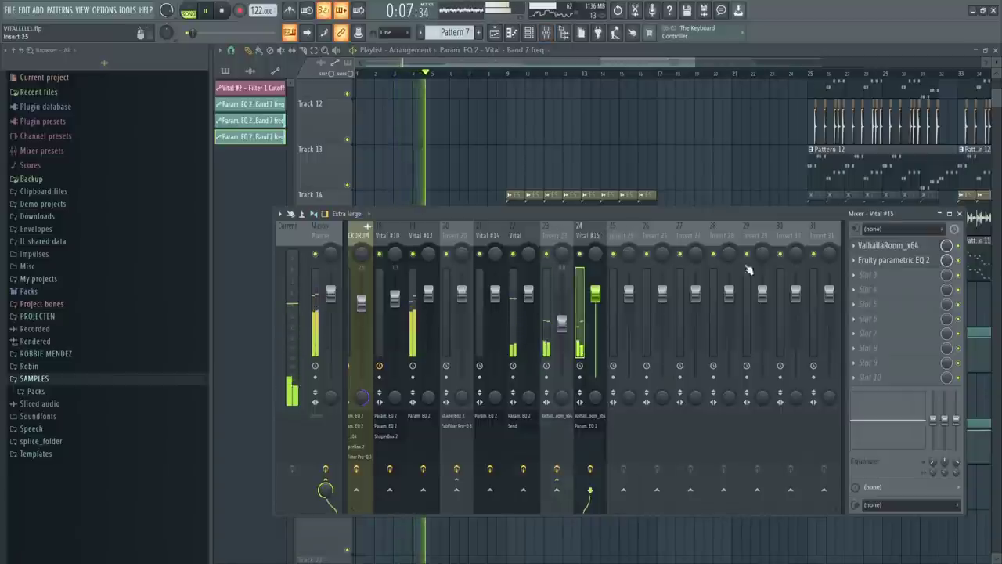
{"action": "left_click", "coordinate": [877, 264]}
{"action": "key", "text": "space"}
{"action": "left_click", "coordinate": [858, 275]}
{"action": "left_click", "coordinate": [588, 145]}
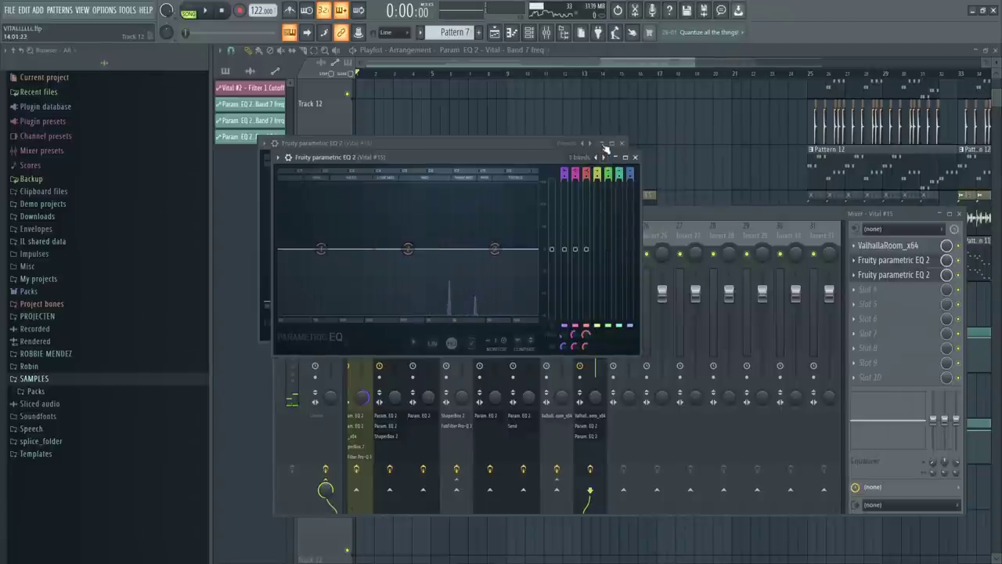
Step: Link the new EQ's Band 7 frequency to the internal controller Param. EQ 2 - Vital - Band 7 freq
{"action": "right_click", "coordinate": [631, 337]}
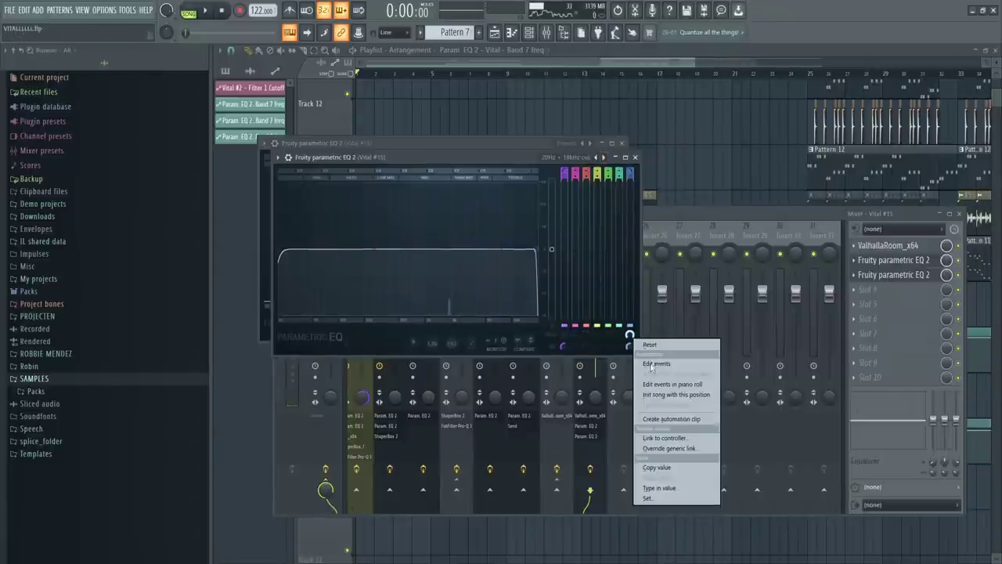
{"action": "left_click", "coordinate": [678, 437]}
{"action": "left_click", "coordinate": [500, 261]}
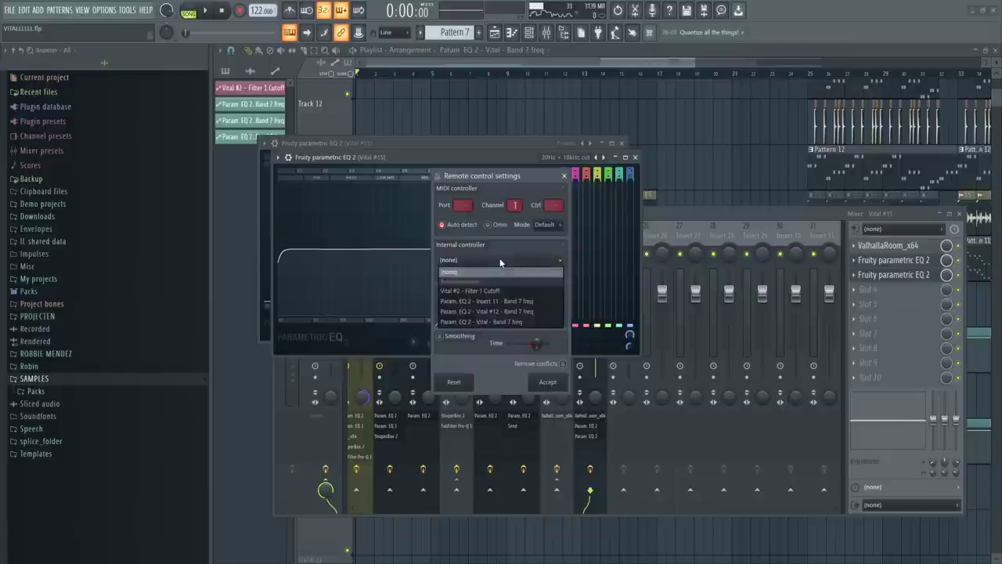
{"action": "left_click", "coordinate": [484, 322]}
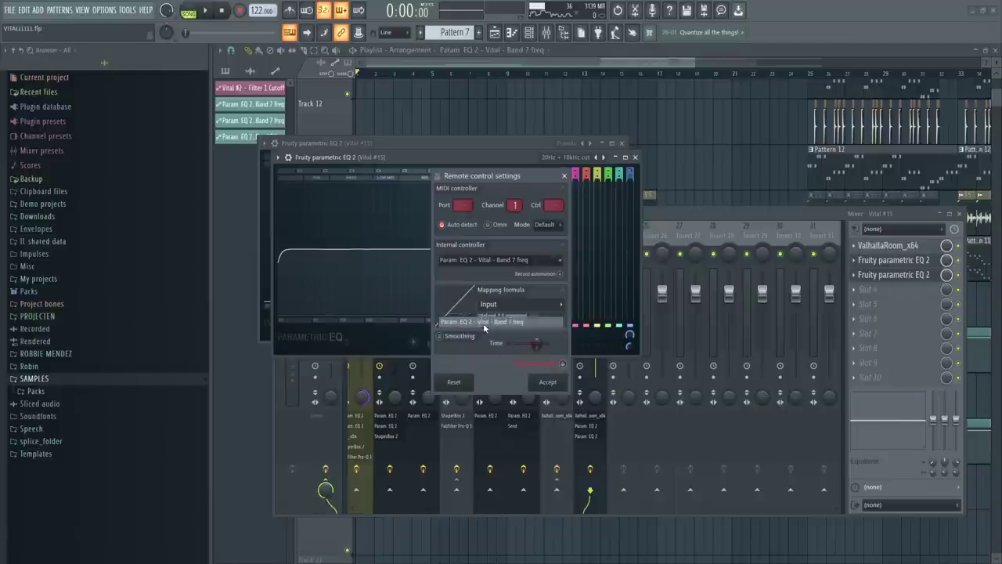
{"action": "left_click", "coordinate": [547, 381]}
Step: Make the Track 19 automation step up at bar 9 during playback, and save the project
{"action": "key", "text": "space"}
{"action": "left_click", "coordinate": [534, 65]}
{"action": "scroll", "coordinate": [508, 402], "scroll_direction": "down", "scroll_amount": 2}
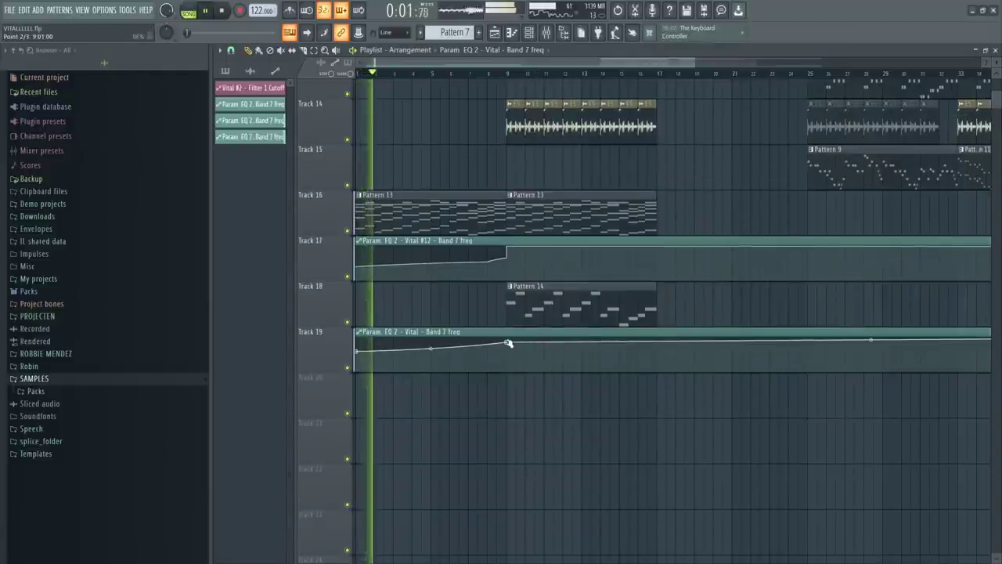
{"action": "left_click", "coordinate": [616, 469]}
{"action": "right_click", "coordinate": [651, 466]}
{"action": "key", "text": "ctrl+s"}
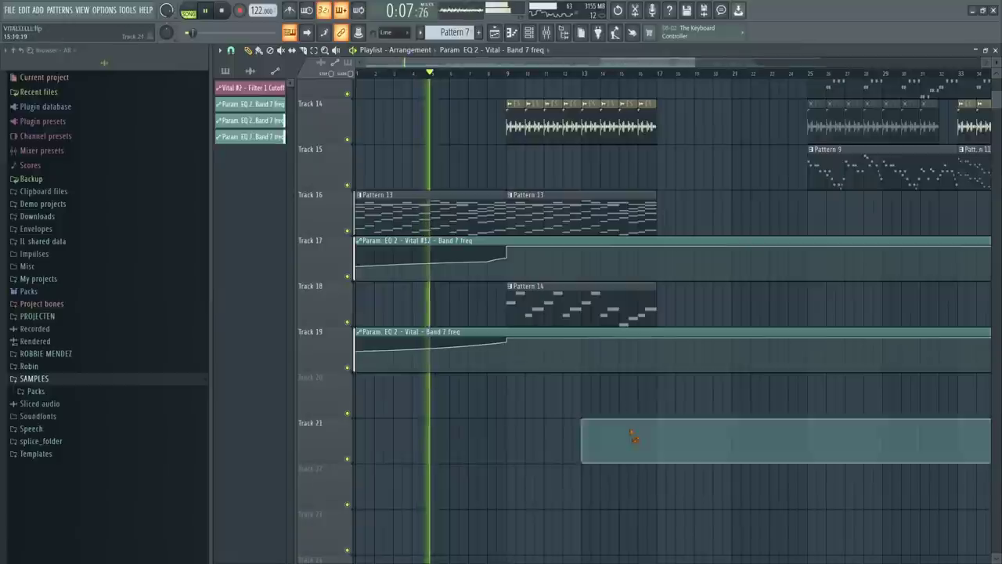
{"action": "left_click", "coordinate": [679, 436]}
{"action": "right_click", "coordinate": [705, 425]}
{"action": "scroll", "coordinate": [778, 245], "scroll_direction": "down", "scroll_amount": 1}
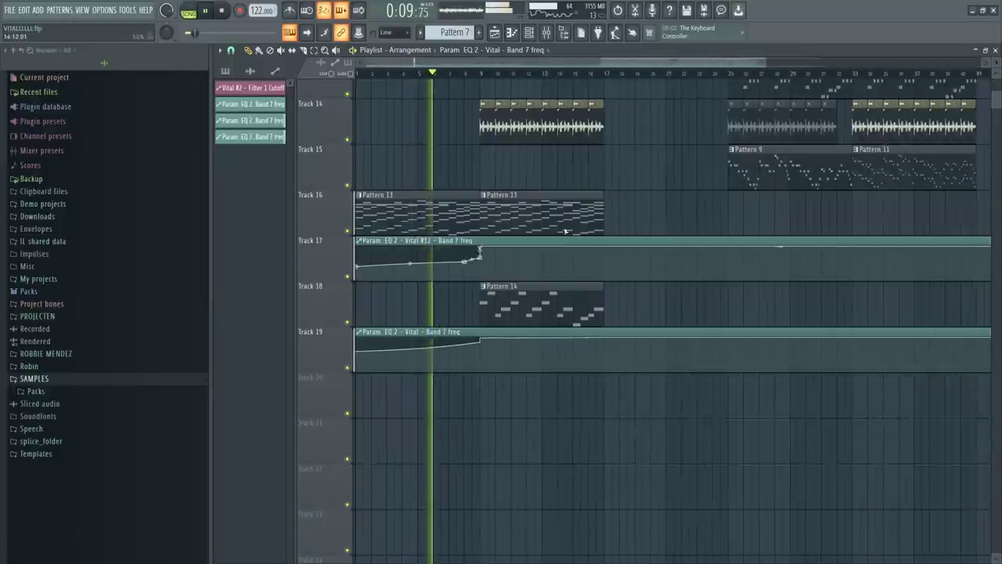
Step: Copy the ESSENTIALS LOOP 1 clips on Track 14 from bar 9 onward to bars 1 to 8 and play the song
{"action": "scroll", "coordinate": [774, 244], "scroll_direction": "up", "scroll_amount": 2}
{"action": "key", "text": "space"}
{"action": "left_click_drag", "start_coordinate": [631, 213], "coordinate": [425, 210]}
{"action": "key", "text": "ctrl+c"}
{"action": "key", "text": "ctrl+v"}
{"action": "key", "text": "space"}
Step: Route ESSENTIALS LOOP 1 to mixer track 25 and automate its Parametric EQ 2 Band 7 frequency on Track 20, rising to a point at bar 9
{"action": "left_click", "coordinate": [547, 34]}
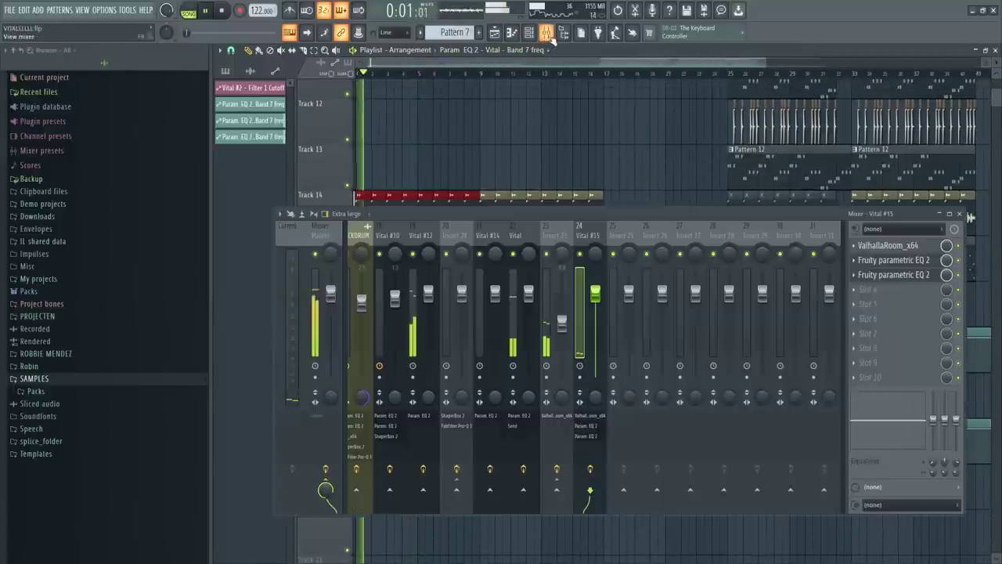
{"action": "left_click", "coordinate": [588, 191]}
{"action": "left_click", "coordinate": [529, 159]}
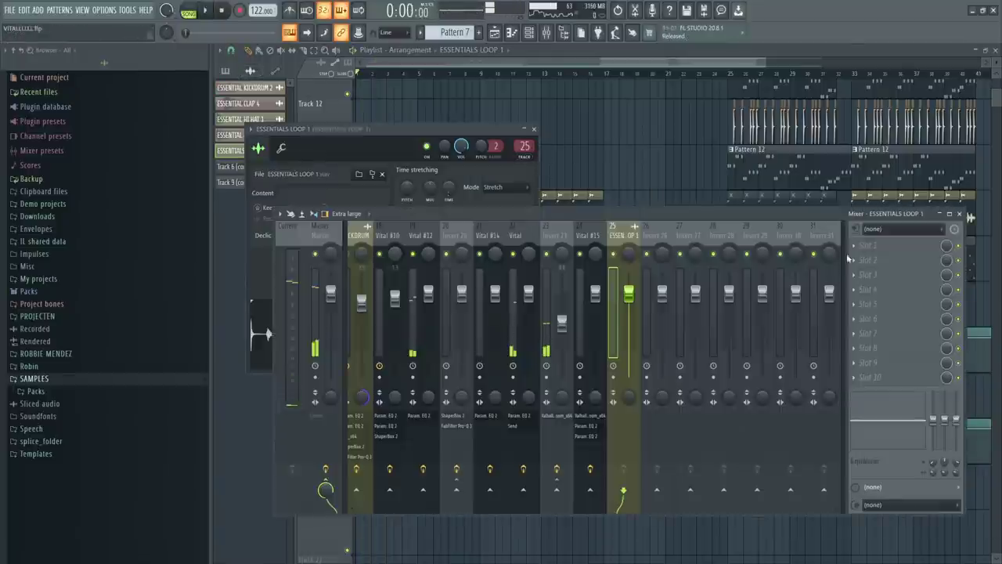
{"action": "left_click", "coordinate": [854, 246]}
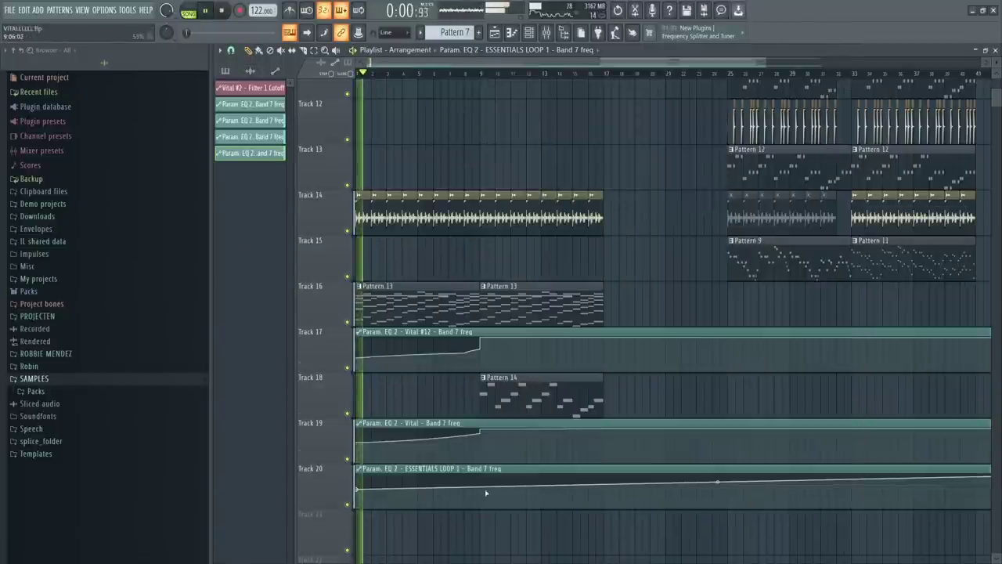
{"action": "left_click_drag", "start_coordinate": [480, 487], "coordinate": [481, 482]}
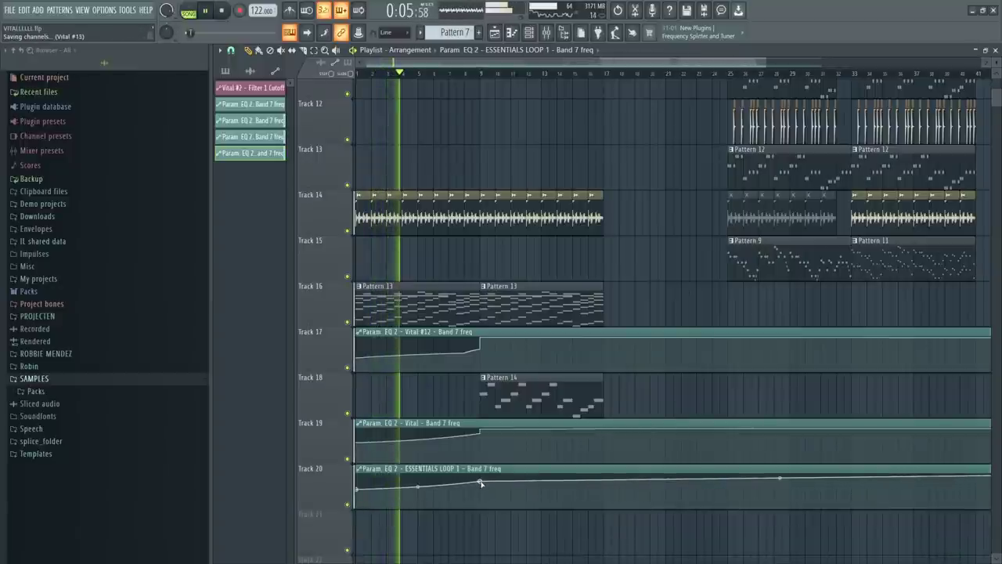
Step: Check the project's info page in the settings and close it
{"action": "left_click", "coordinate": [104, 9]}
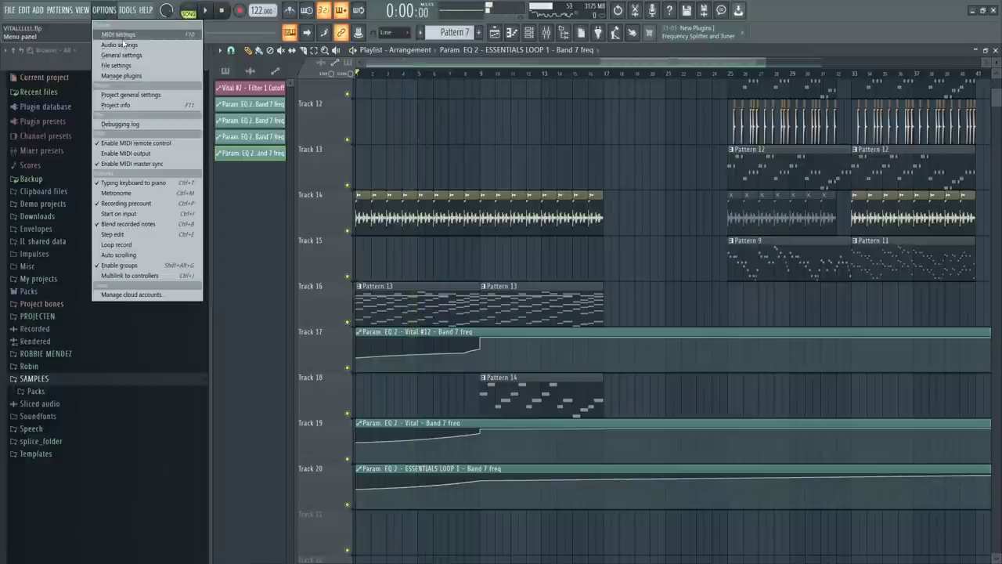
{"action": "left_click", "coordinate": [117, 39]}
{"action": "left_click", "coordinate": [557, 85]}
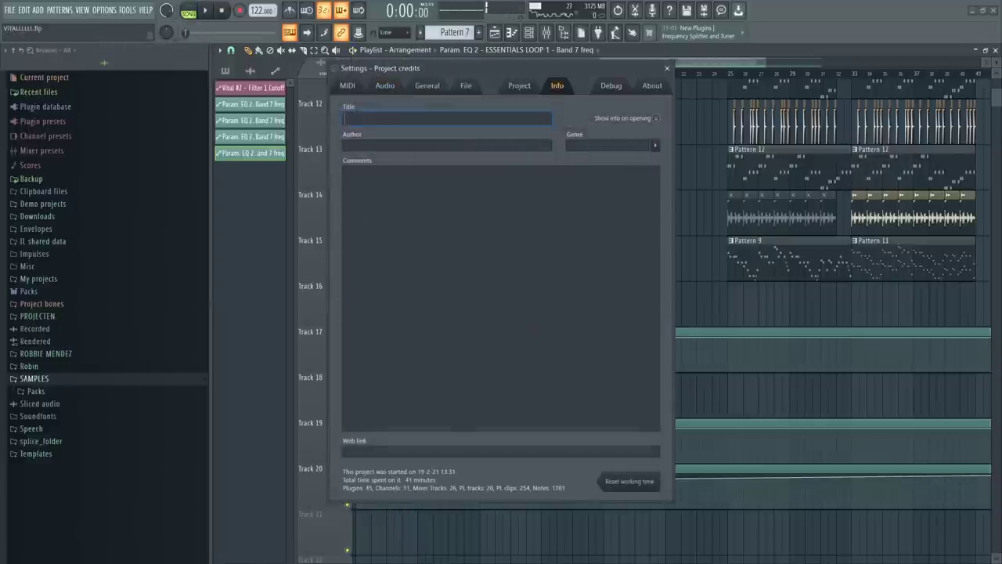
{"action": "left_click", "coordinate": [667, 69]}
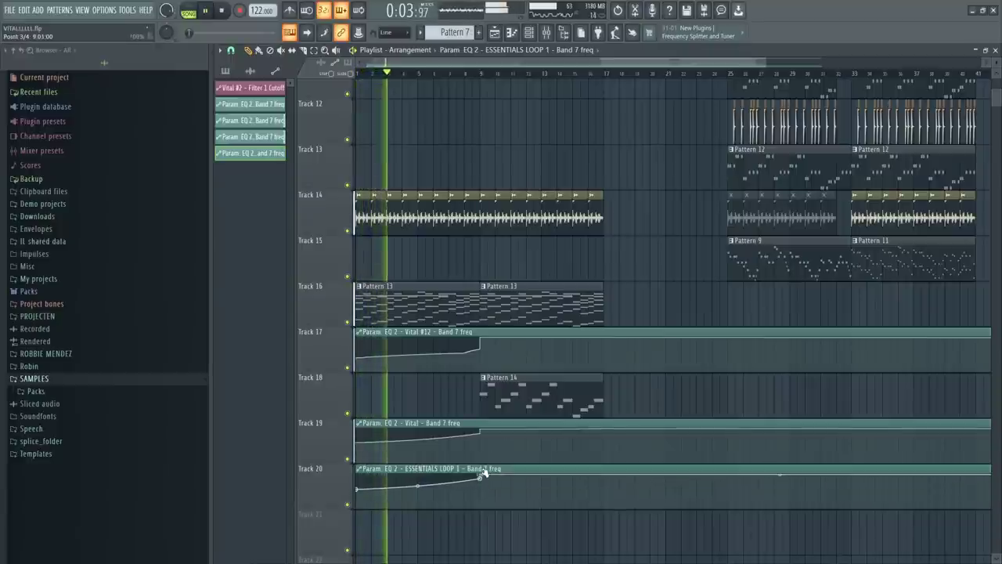
Step: Adjust the ESSENTIALS LOOP 1 automation on Track 20 so that its curve steps up at bar 9
{"action": "scroll", "coordinate": [479, 478], "scroll_direction": "up", "scroll_amount": 3, "text": "ctrl"}
{"action": "scroll", "coordinate": [486, 478], "scroll_direction": "down", "scroll_amount": 4}
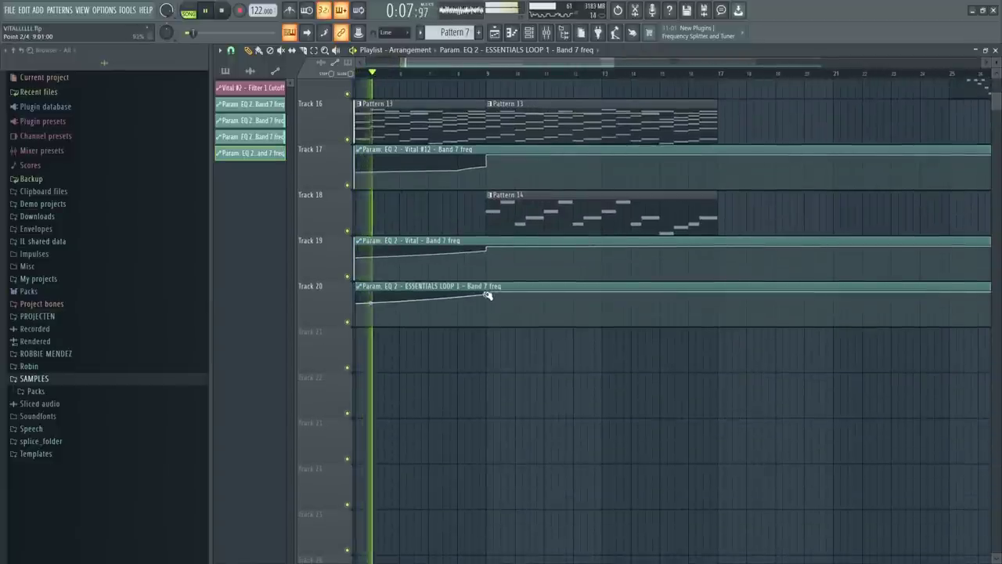
{"action": "scroll", "coordinate": [447, 376], "scroll_direction": "down", "scroll_amount": 2, "text": "ctrl"}
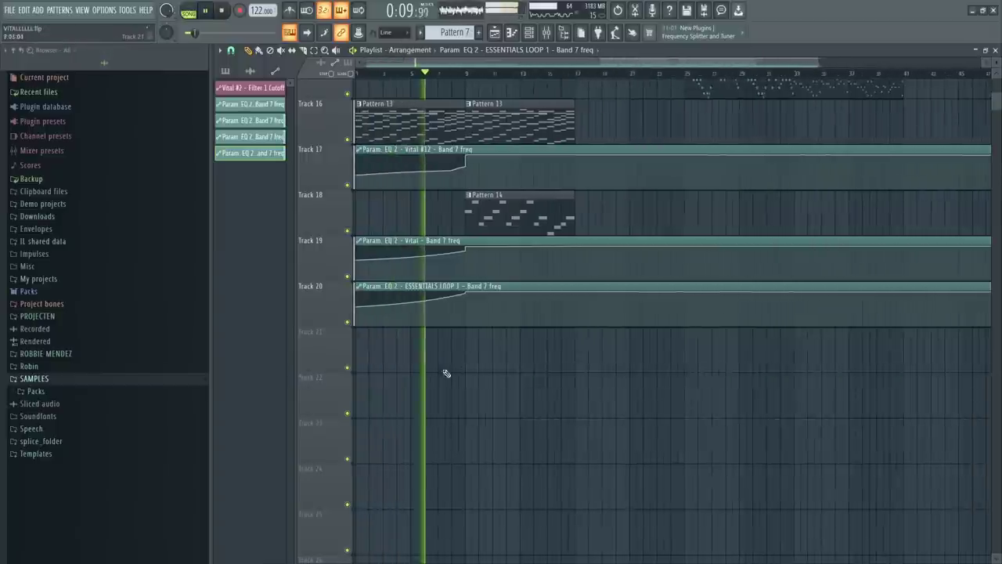
Step: Review the intro automation, loop and pattern clips across the playlist tracks while the song plays
{"action": "scroll", "coordinate": [408, 380], "scroll_direction": "up", "scroll_amount": 1}
{"action": "scroll", "coordinate": [462, 384], "scroll_direction": "up", "scroll_amount": 3}
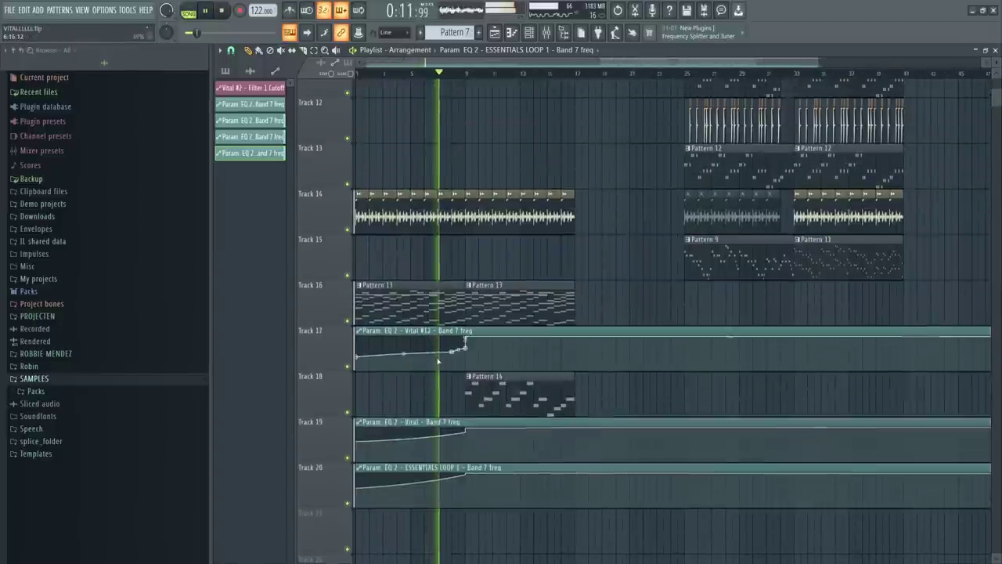
{"action": "scroll", "coordinate": [459, 376], "scroll_direction": "up", "scroll_amount": 3}
{"action": "scroll", "coordinate": [462, 384], "scroll_direction": "down", "scroll_amount": 3}
{"action": "scroll", "coordinate": [461, 374], "scroll_direction": "up", "scroll_amount": 4, "text": "ctrl"}
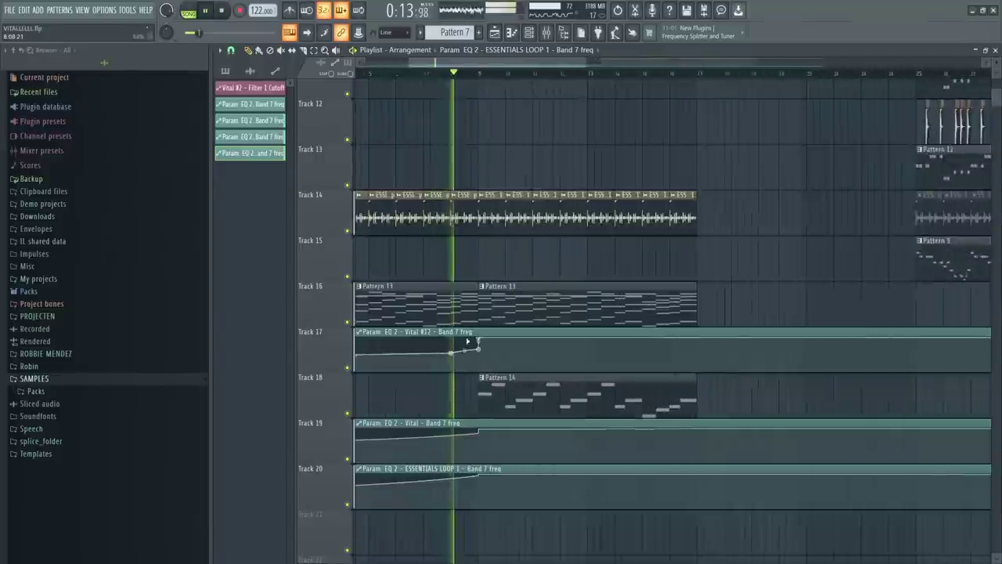
{"action": "left_click", "coordinate": [487, 294]}
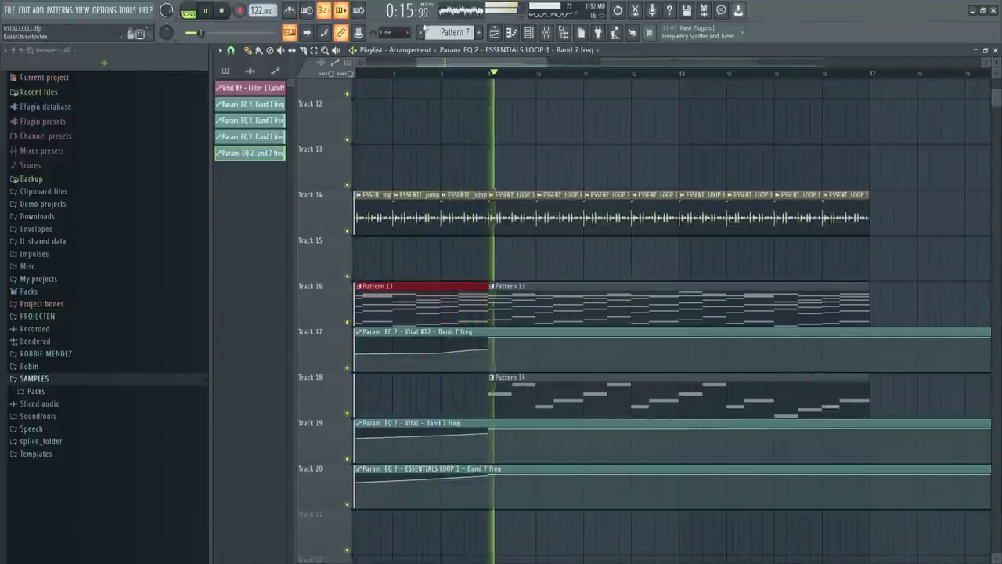
{"action": "scroll", "coordinate": [477, 150], "scroll_direction": "up", "scroll_amount": 4}
{"action": "scroll", "coordinate": [595, 268], "scroll_direction": "down", "scroll_amount": 2, "text": "ctrl"}
{"action": "scroll", "coordinate": [548, 243], "scroll_direction": "up", "scroll_amount": 6}
{"action": "scroll", "coordinate": [493, 234], "scroll_direction": "down", "scroll_amount": 2, "text": "ctrl"}
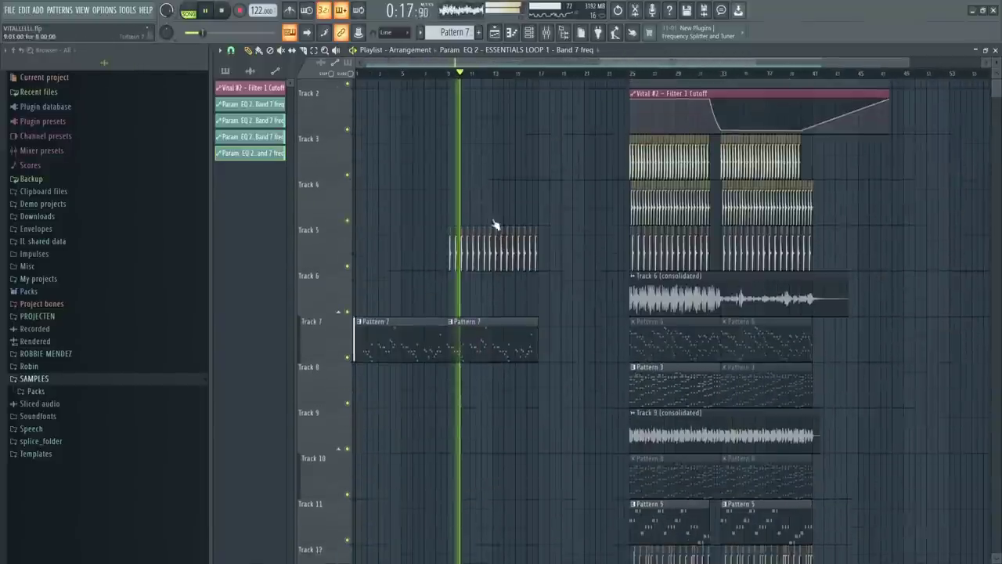
Step: Place a unique copy of the Track 6 (consolidated) clip at bar 9 on Track 6 and shorten it
{"action": "scroll", "coordinate": [521, 335], "scroll_direction": "down", "scroll_amount": 2}
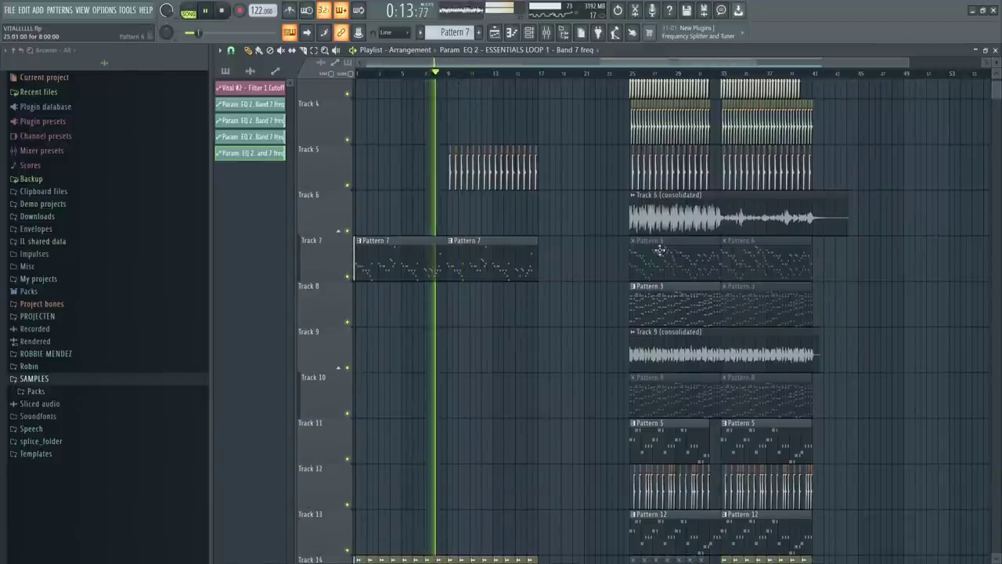
{"action": "left_click", "coordinate": [656, 220]}
{"action": "left_click", "coordinate": [454, 218]}
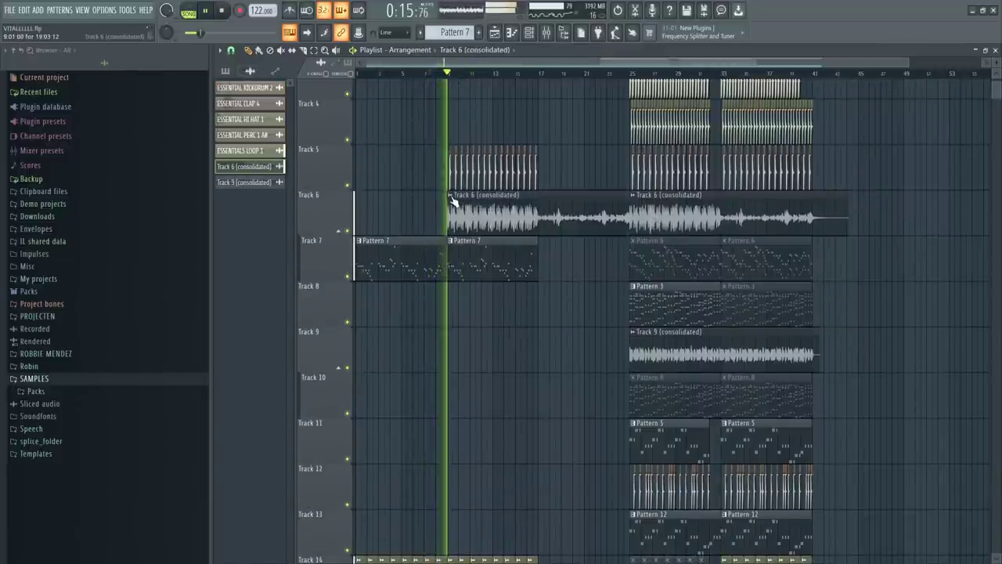
{"action": "left_click", "coordinate": [451, 196]}
{"action": "left_click", "coordinate": [475, 277]}
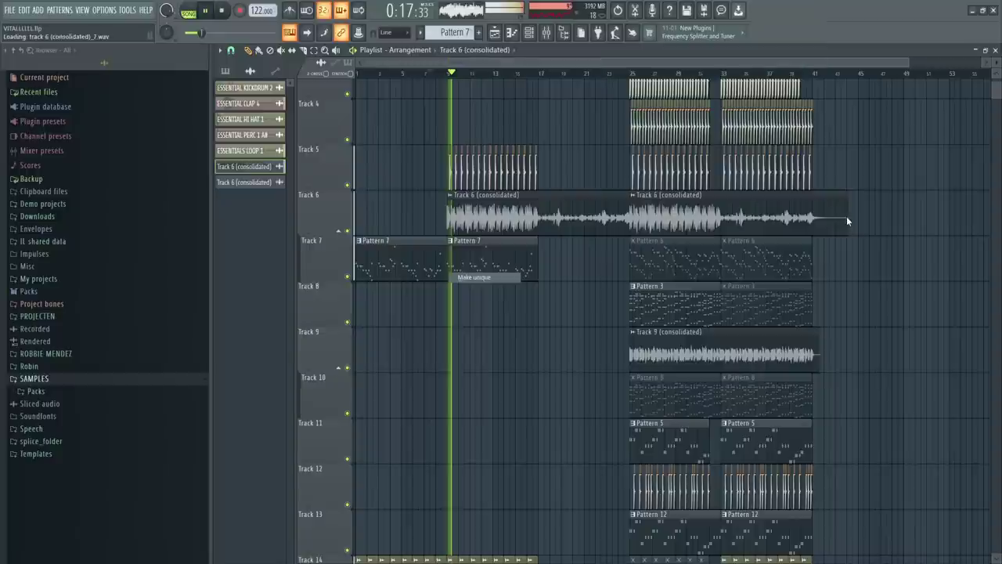
{"action": "left_click_drag", "start_coordinate": [847, 219], "coordinate": [563, 224]}
{"action": "key", "text": "ctrl+z"}
{"action": "key", "text": "space"}
{"action": "left_click", "coordinate": [615, 229], "text": "ctrl"}
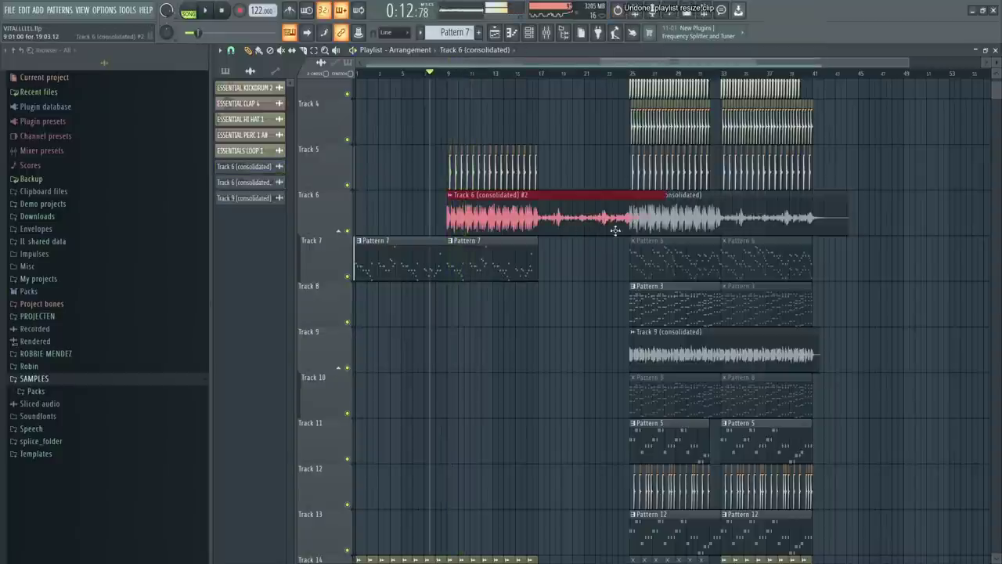
Step: Route Track 6 (consolidated) #2 to mixer track 26, lower its volume to -4.6 dB and reduce its lows and highs with Fruity Parametric EQ 2
{"action": "double_click", "coordinate": [522, 222]}
{"action": "key", "text": "F9"}
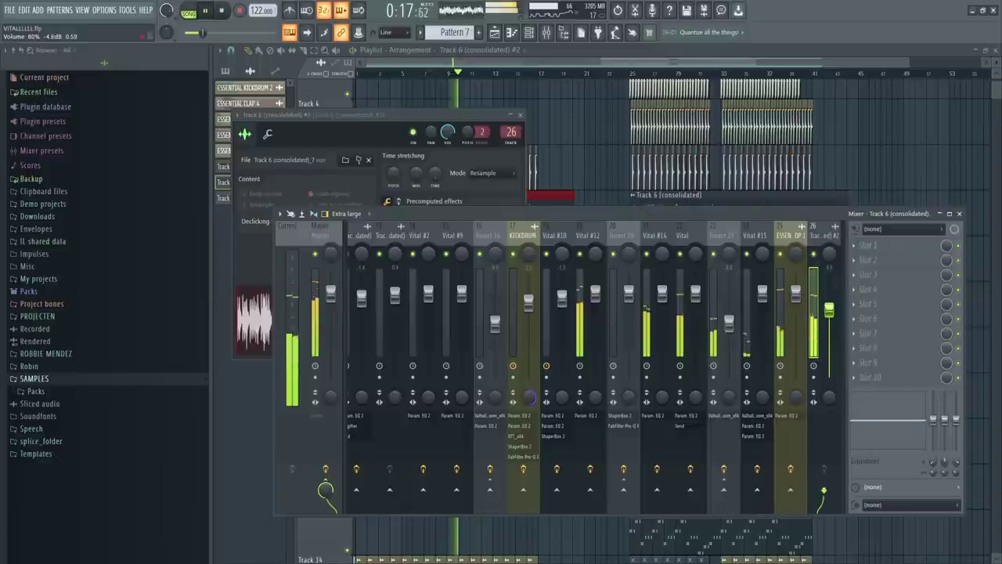
{"action": "left_click", "coordinate": [857, 248]}
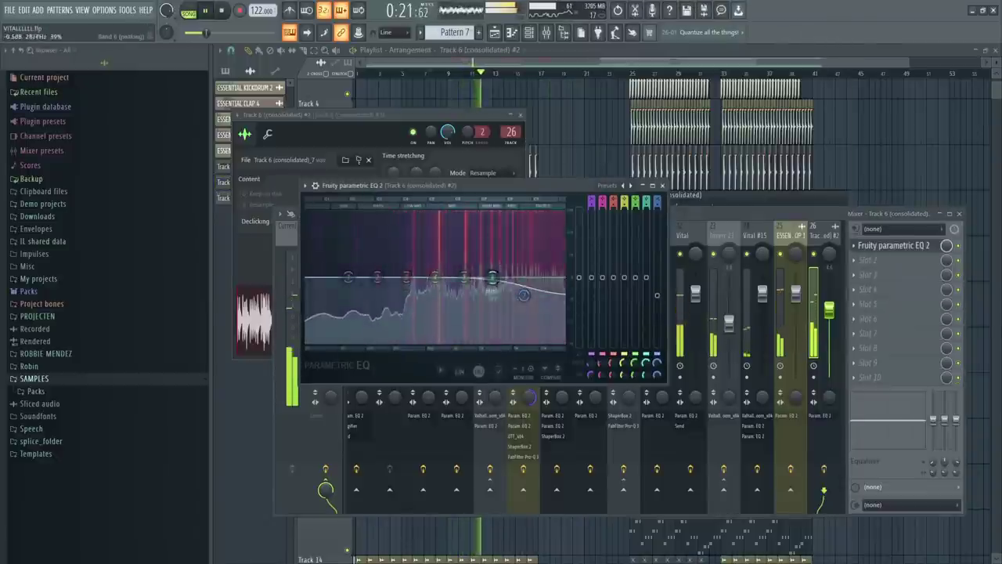
{"action": "left_click_drag", "start_coordinate": [348, 277], "coordinate": [359, 312]}
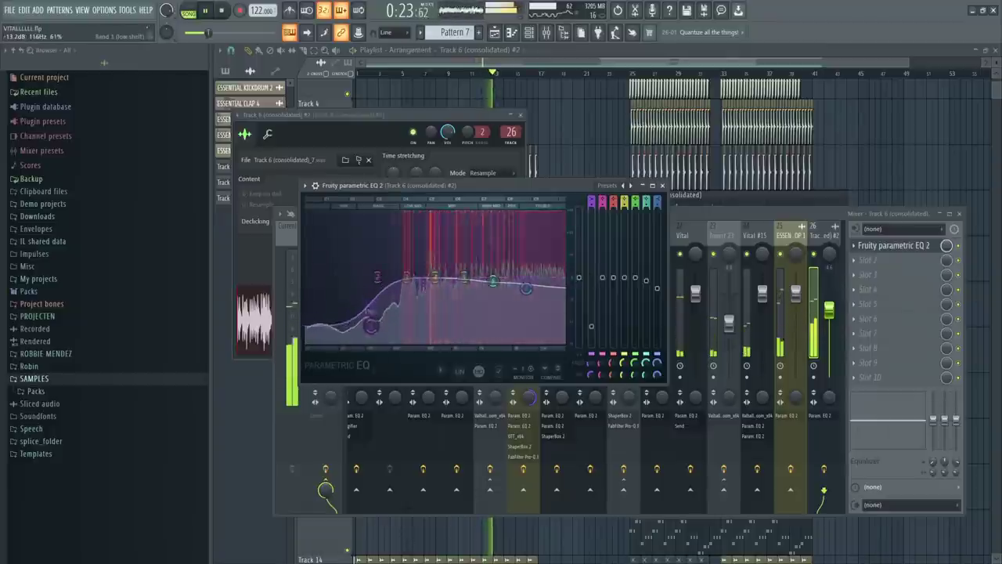
Step: Add ValhallaRoom to mixer track 26 with a 33.6% mix and 5.42 s decay
{"action": "left_click", "coordinate": [867, 324]}
{"action": "left_click", "coordinate": [702, 405]}
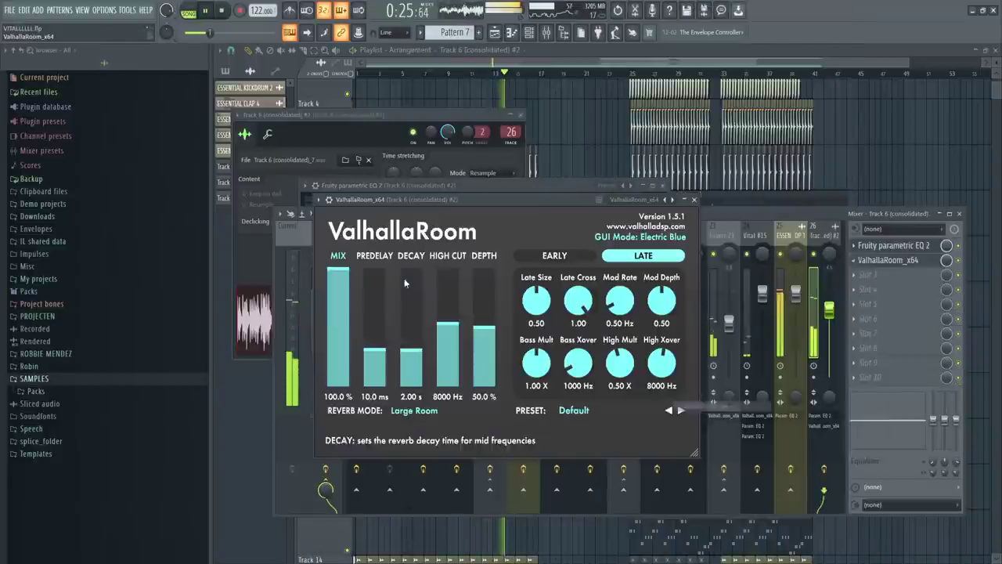
{"action": "left_click_drag", "start_coordinate": [339, 326], "coordinate": [339, 348]}
{"action": "left_click_drag", "start_coordinate": [410, 351], "coordinate": [411, 337]}
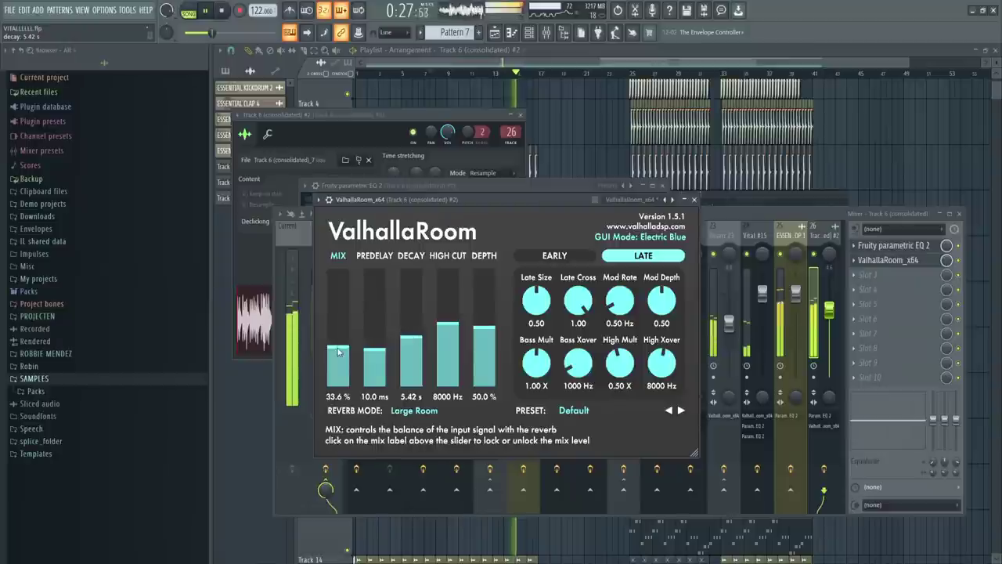
{"action": "left_click", "coordinate": [888, 245]}
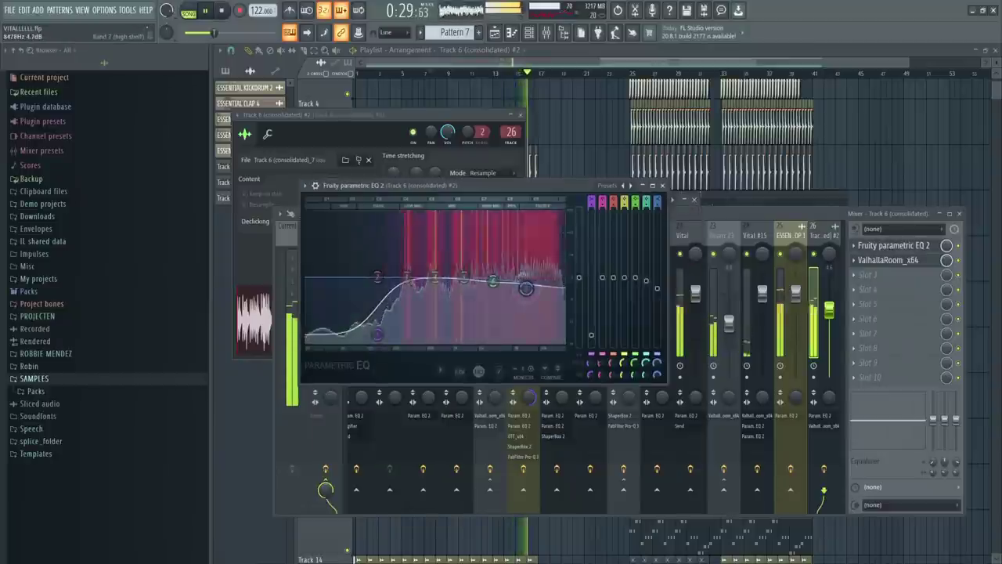
{"action": "key", "text": "F12"}
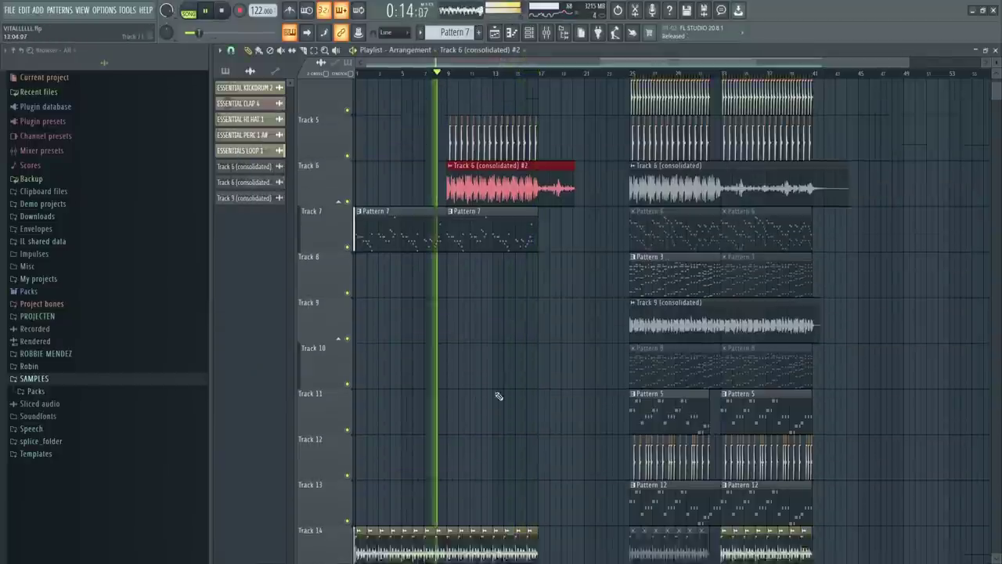
Step: Add a second Fruity Parametric EQ 2 to the Vital #12 mixer track 19, attenuating its highs and lows
{"action": "scroll", "coordinate": [498, 396], "scroll_direction": "down", "scroll_amount": 5}
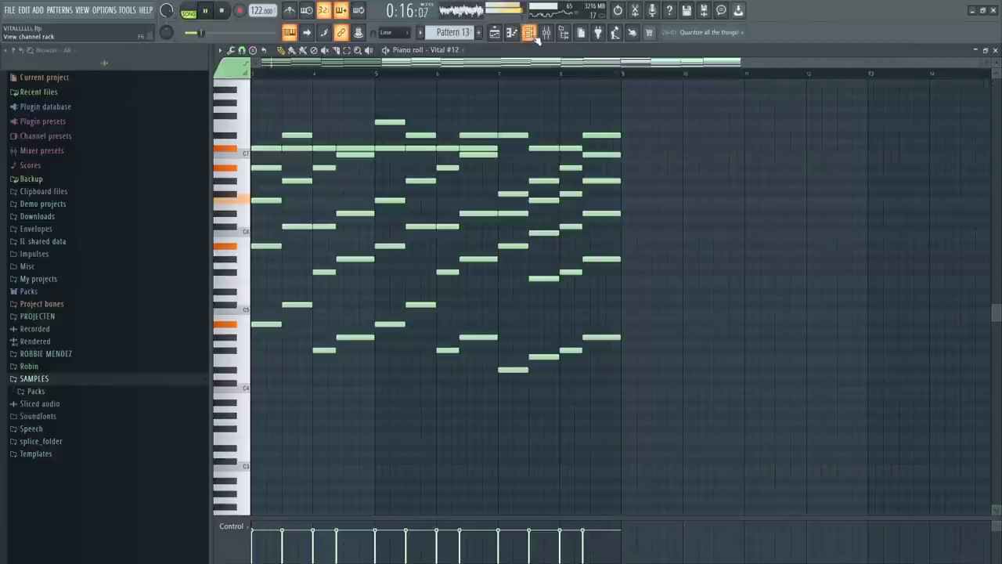
{"action": "key", "text": "F6"}
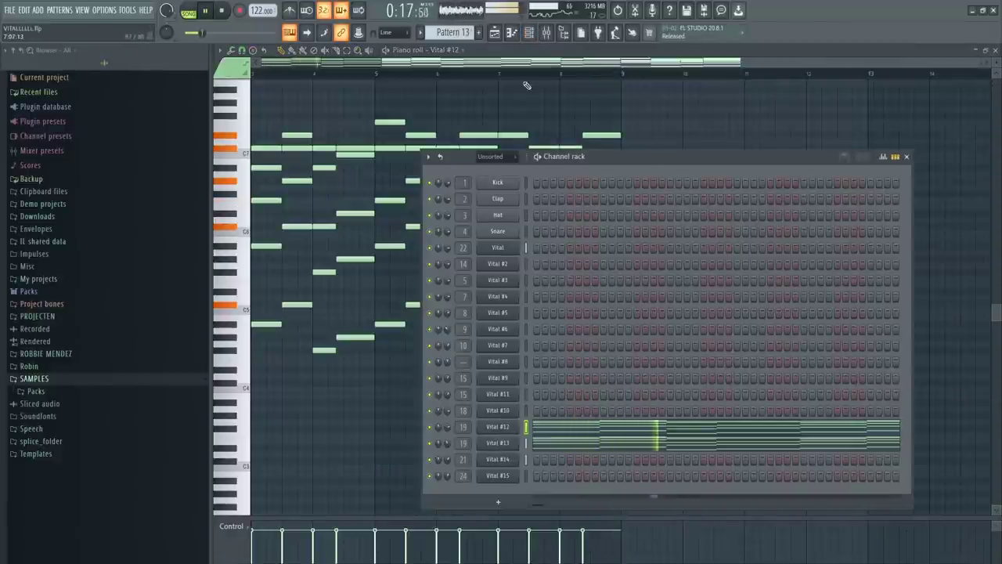
{"action": "left_click", "coordinate": [549, 31]}
{"action": "left_click", "coordinate": [587, 234]}
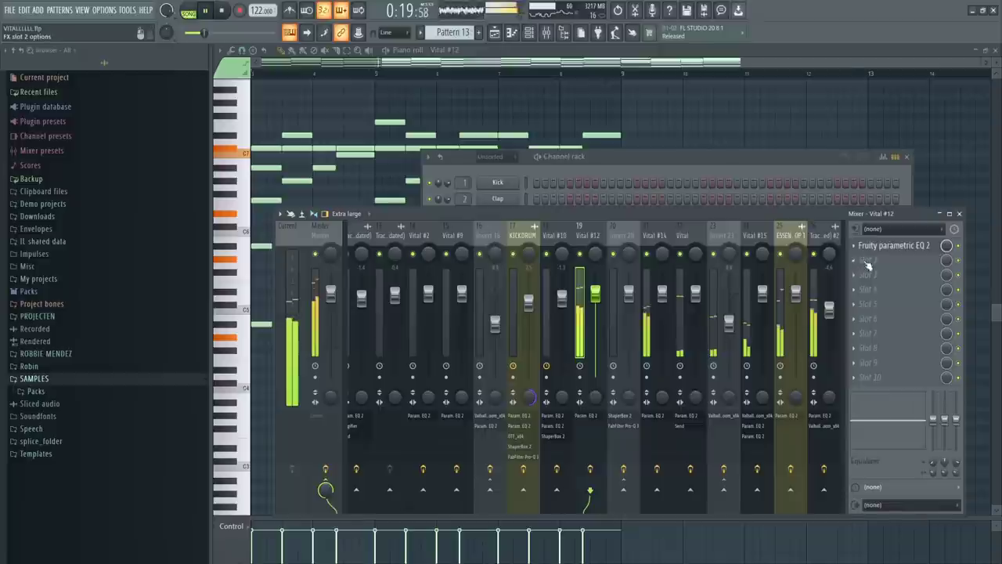
{"action": "left_click", "coordinate": [866, 263]}
{"action": "left_click", "coordinate": [810, 32]}
{"action": "left_click_drag", "start_coordinate": [425, 207], "coordinate": [440, 233]}
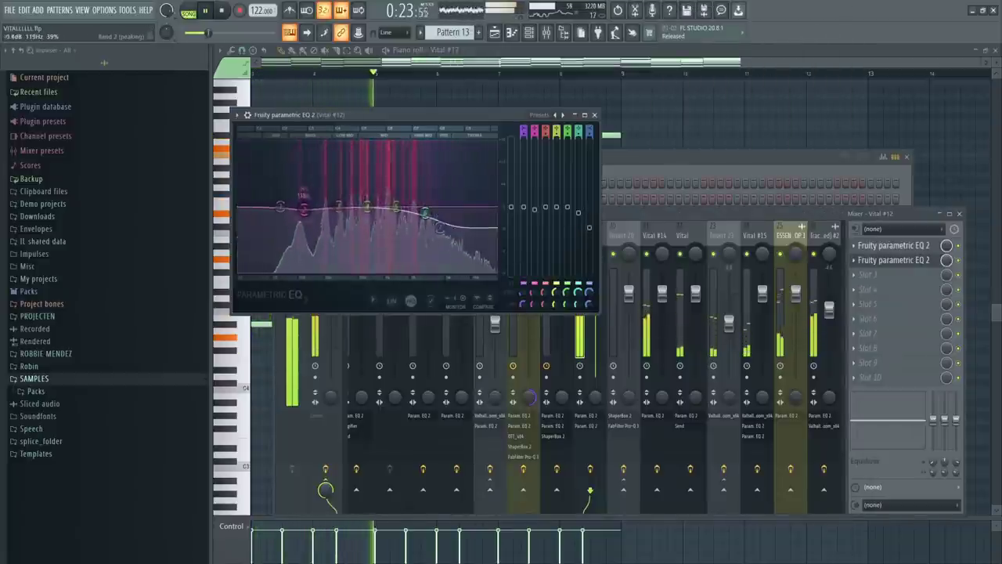
{"action": "left_click_drag", "start_coordinate": [280, 206], "coordinate": [280, 233]}
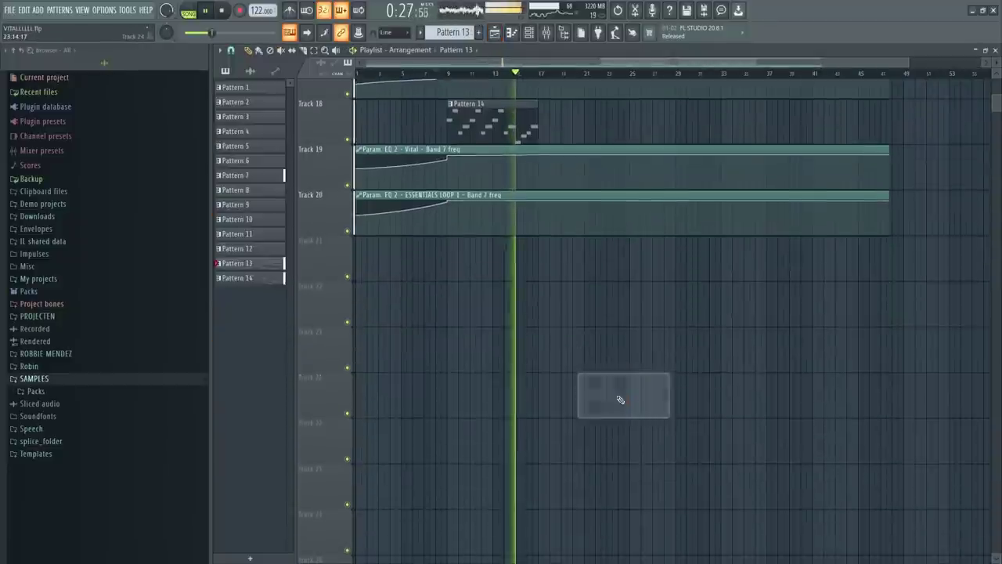
Step: Trim the Track 6 (consolidated) #2 clip so that it ends at bar 17
{"action": "scroll", "coordinate": [576, 398], "scroll_direction": "up", "scroll_amount": 5}
{"action": "scroll", "coordinate": [528, 389], "scroll_direction": "up", "scroll_amount": 5}
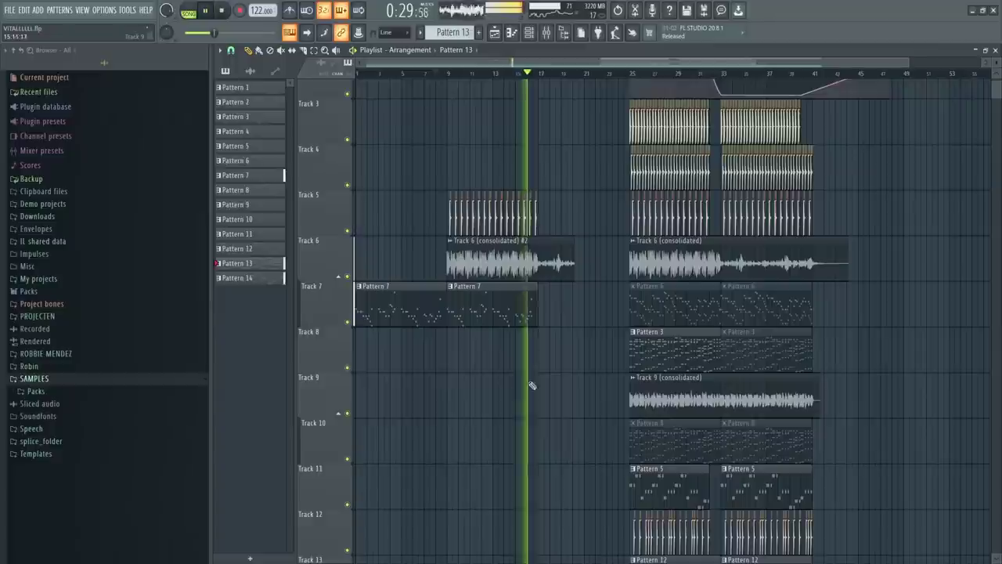
{"action": "scroll", "coordinate": [531, 385], "scroll_direction": "up", "scroll_amount": 3, "text": "ctrl"}
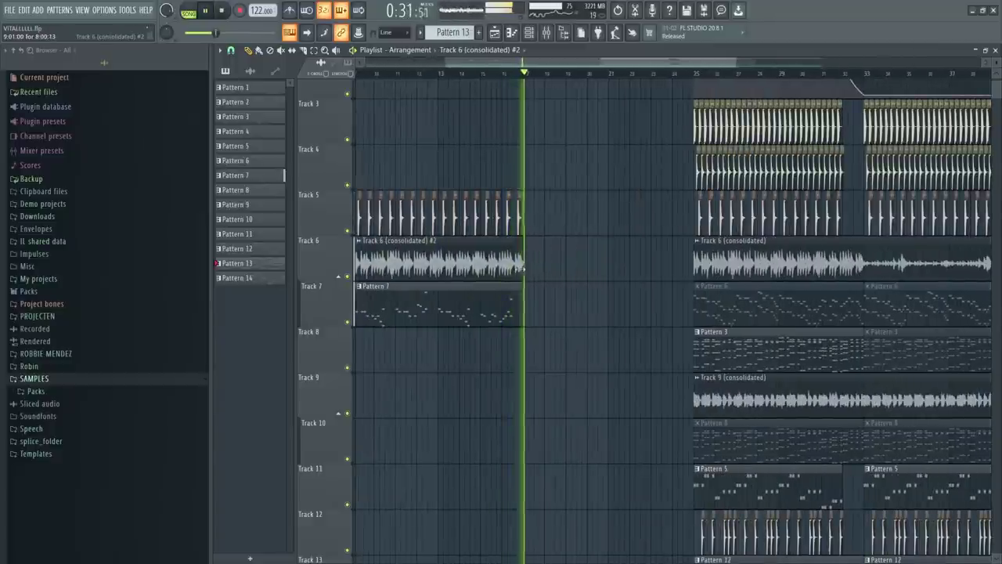
{"action": "scroll", "coordinate": [501, 298], "scroll_direction": "down", "scroll_amount": 4, "text": "ctrl"}
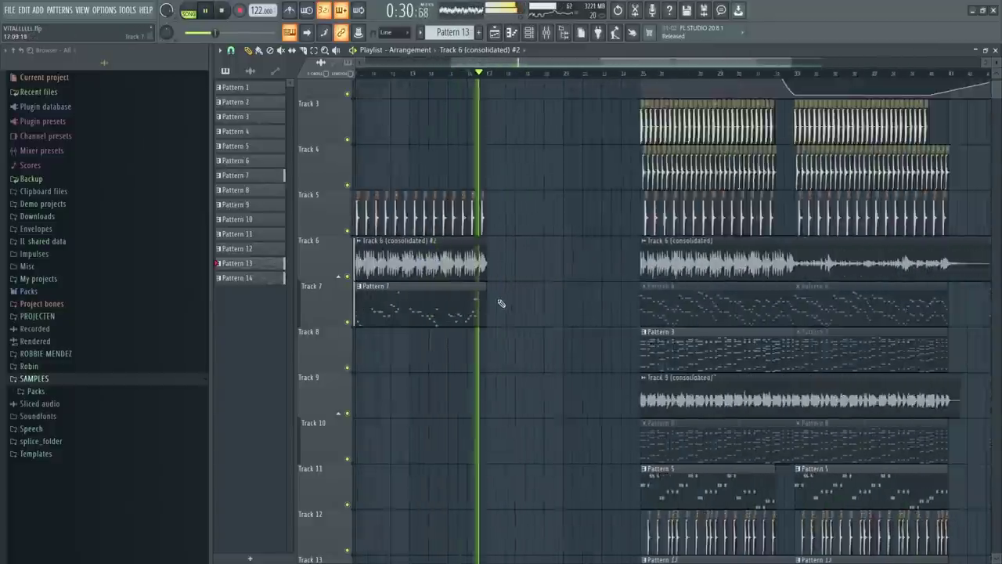
Step: Place the ESSENTIALS - IMPACT sample from the Vital Essentials FX folder at bar 2 on Track 21
{"action": "scroll", "coordinate": [473, 333], "scroll_direction": "down", "scroll_amount": 3}
{"action": "scroll", "coordinate": [473, 333], "scroll_direction": "down", "scroll_amount": 3}
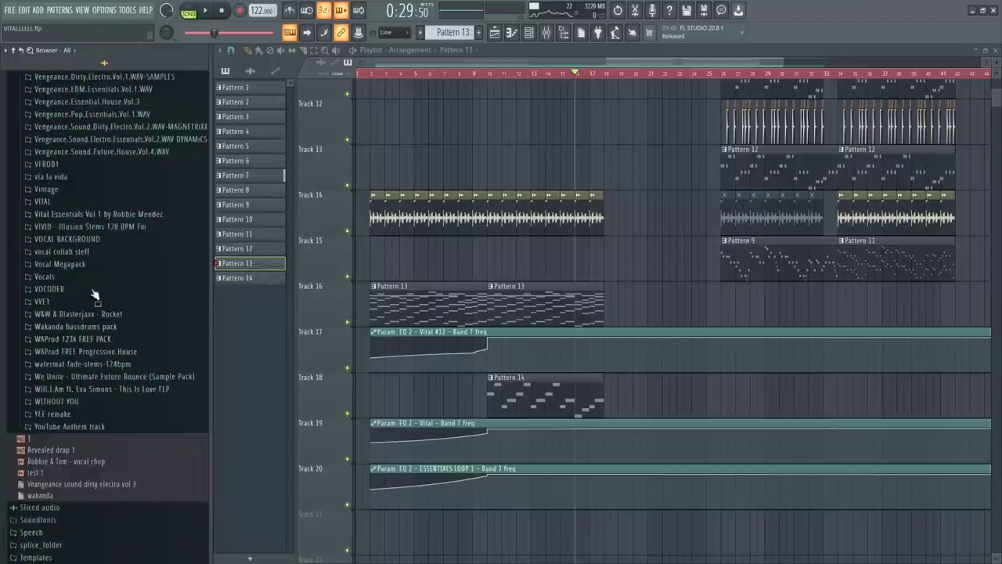
{"action": "left_click", "coordinate": [93, 214]}
{"action": "left_click", "coordinate": [55, 227]}
{"action": "left_click", "coordinate": [56, 288]}
{"action": "left_click", "coordinate": [82, 312]}
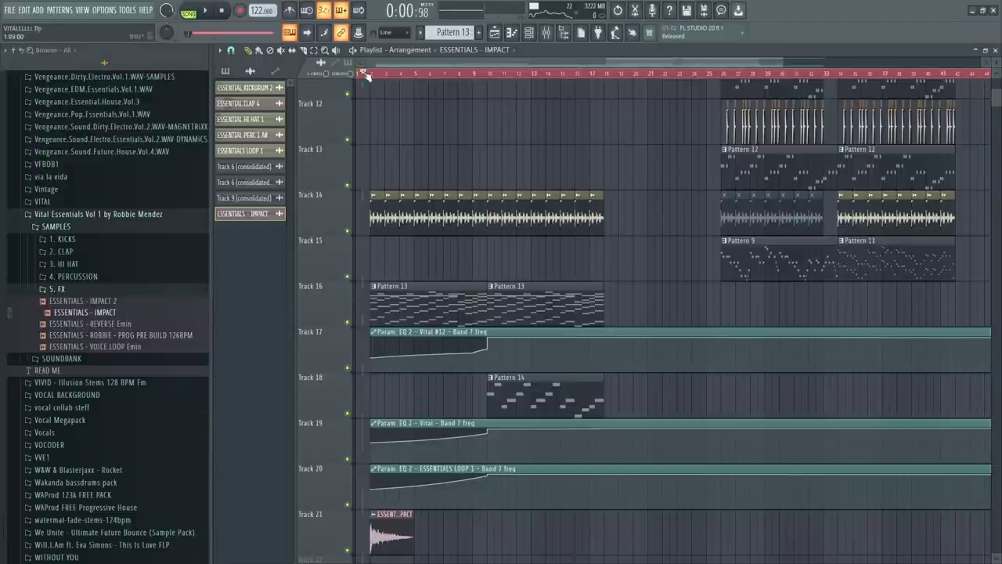
Step: Place ESSENTIALS - REVERSE Emin at bar 1 on Track 22 and lower its time-stretching pitch
{"action": "left_click_drag", "start_coordinate": [90, 324], "coordinate": [477, 444]}
{"action": "double_click", "coordinate": [476, 447]}
{"action": "left_click_drag", "start_coordinate": [416, 451], "coordinate": [359, 451]}
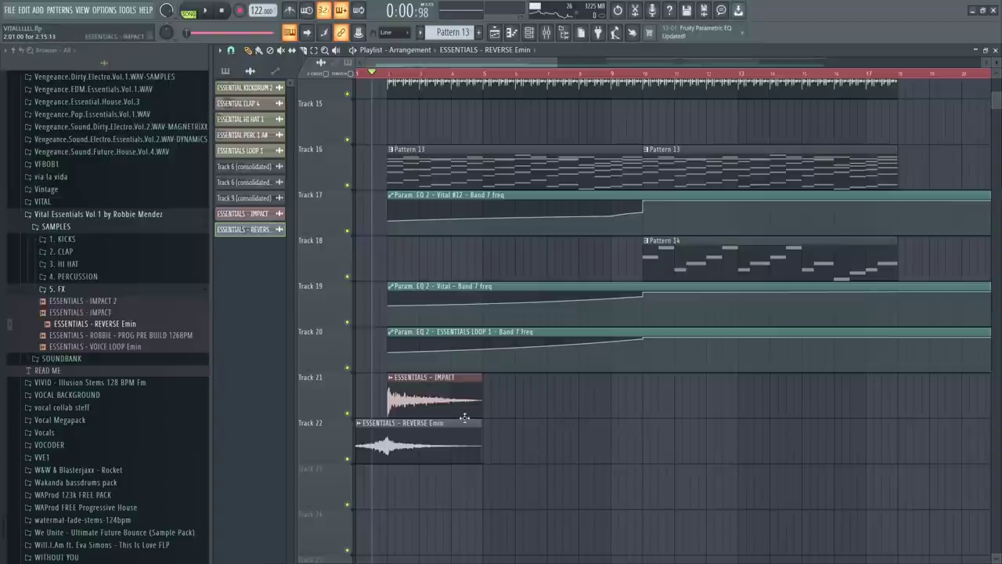
{"action": "double_click", "coordinate": [391, 448]}
{"action": "key", "text": "space"}
{"action": "left_click_drag", "start_coordinate": [422, 199], "coordinate": [421, 207]}
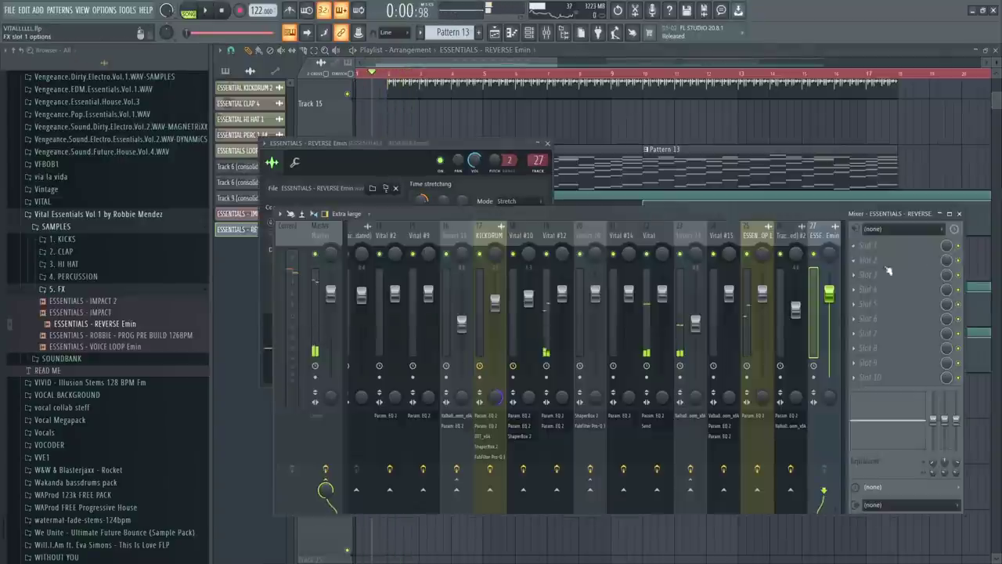
Step: Add Fruity Parametric EQ 2 and ValhallaRoom to the reverse sample's mixer track 27
{"action": "left_click", "coordinate": [854, 245]}
{"action": "left_click", "coordinate": [832, 35]}
{"action": "left_click", "coordinate": [854, 260]}
{"action": "left_click", "coordinate": [714, 407]}
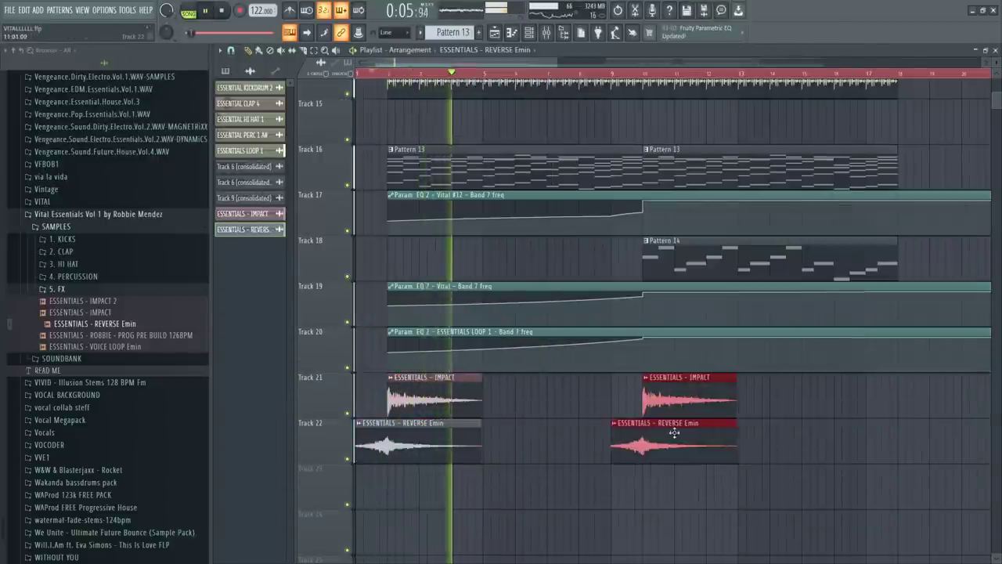
Step: Place ESSENTIALS - VOICE LOOP Emin at bar 2 on Track 23 and fit it to tempo using the estimated 128.024 BPM
{"action": "left_click_drag", "start_coordinate": [94, 345], "coordinate": [422, 489]}
{"action": "left_click", "coordinate": [423, 468]}
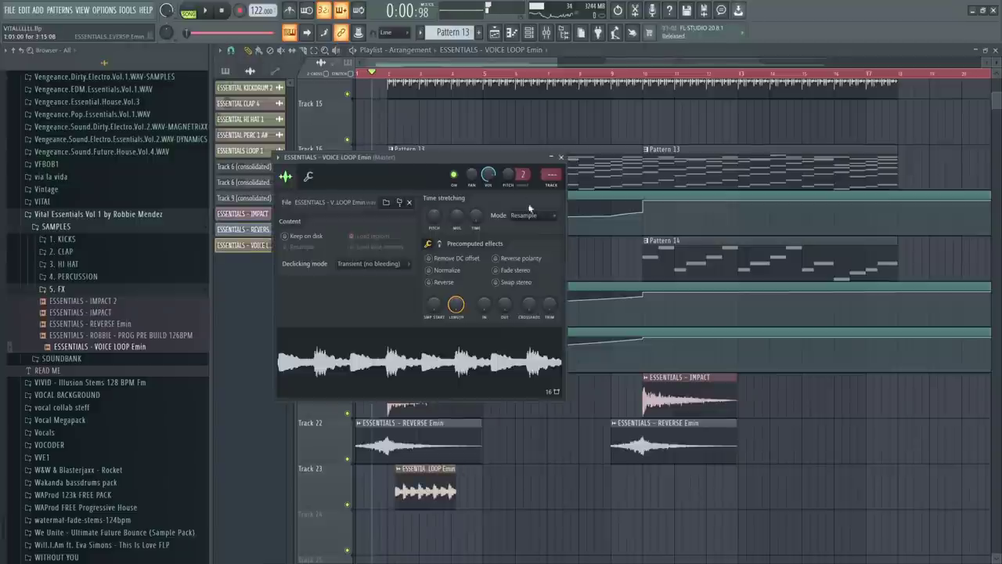
{"action": "double_click", "coordinate": [423, 489]}
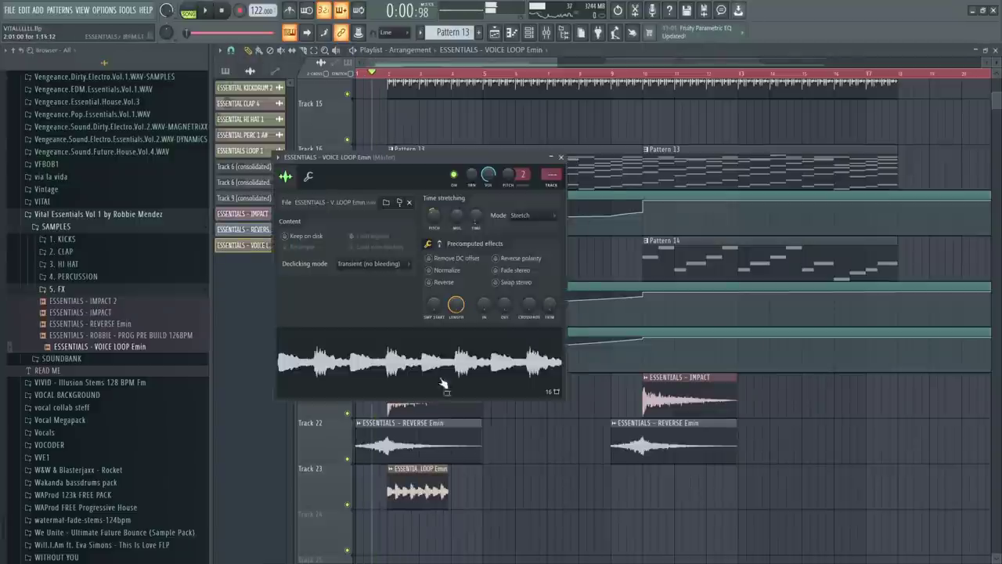
{"action": "right_click", "coordinate": [476, 215]}
{"action": "left_click", "coordinate": [504, 230]}
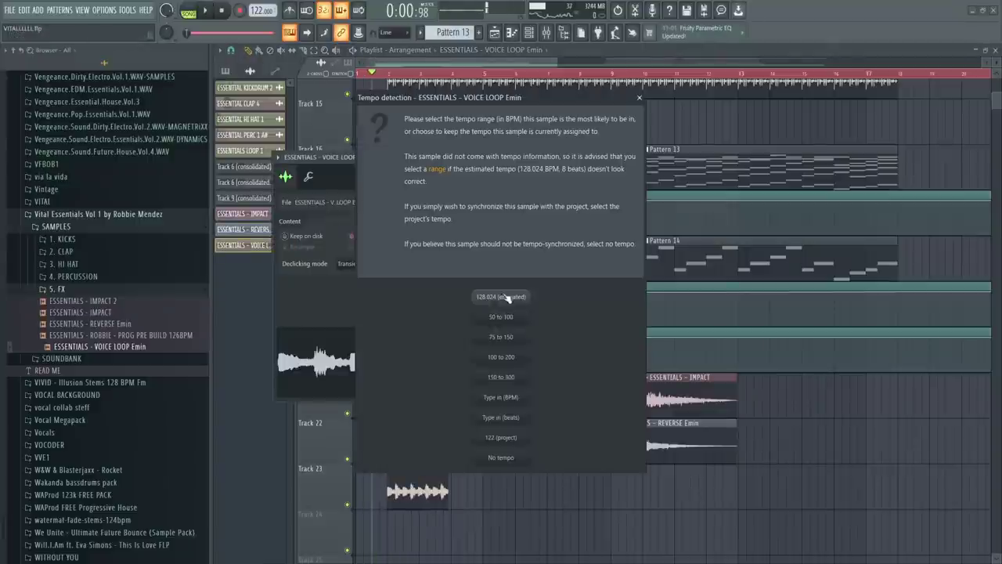
{"action": "left_click", "coordinate": [505, 297]}
Step: Repeat the voice loop clip on Track 23 so that it fills bars 2 to 18
{"action": "left_click", "coordinate": [478, 494]}
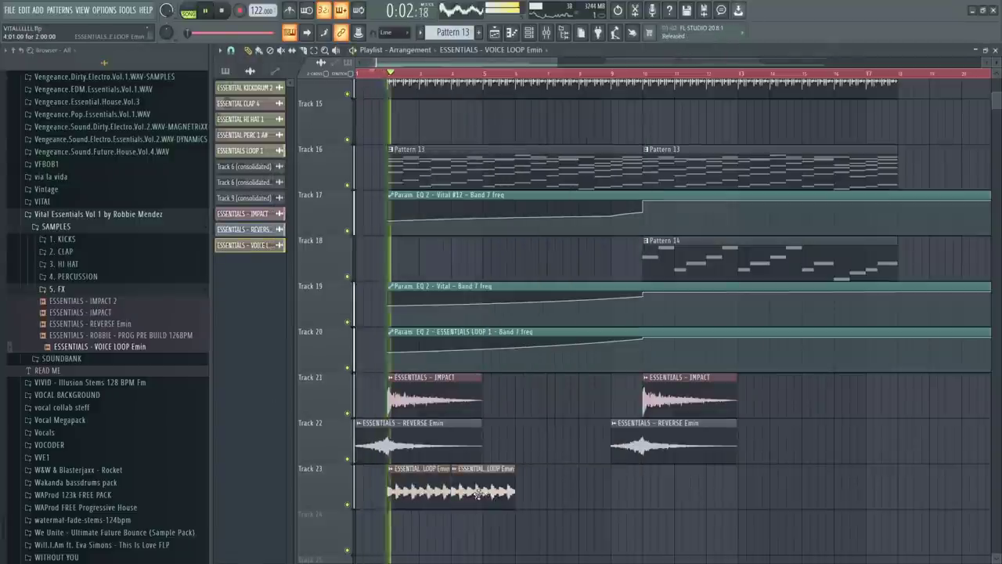
{"action": "left_click", "coordinate": [541, 494]}
{"action": "left_click", "coordinate": [605, 494]}
{"action": "left_click_drag", "start_coordinate": [636, 500], "coordinate": [399, 490]}
{"action": "key", "text": "ctrl+b"}
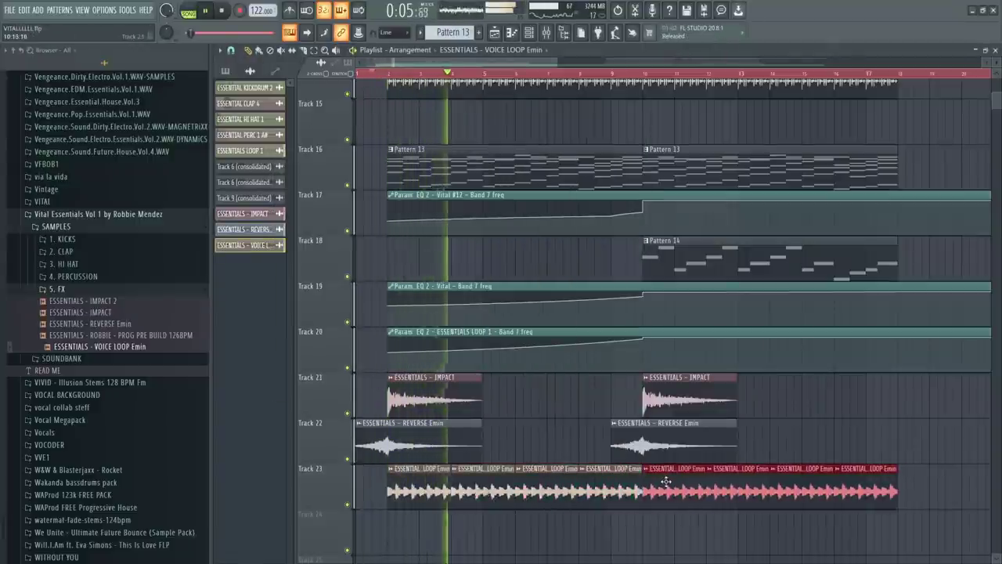
Step: Route the voice loop to mixer track 28, lower its volume and cut its lows and highs with Fruity Parametric EQ 2
{"action": "double_click", "coordinate": [664, 481]}
{"action": "key", "text": "ctrl+l"}
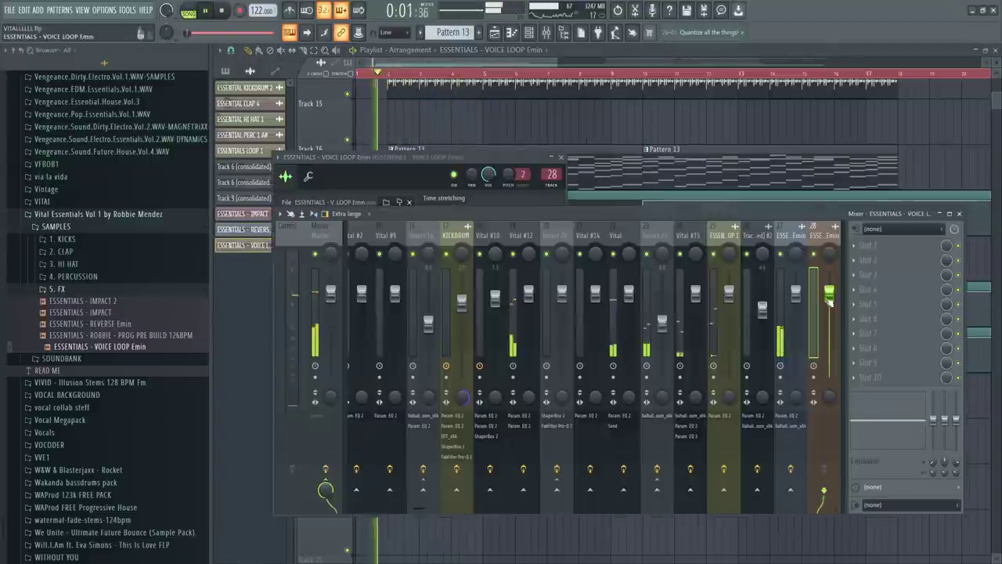
{"action": "left_click_drag", "start_coordinate": [829, 294], "coordinate": [829, 313]}
{"action": "left_click", "coordinate": [865, 248]}
{"action": "left_click_drag", "start_coordinate": [438, 220], "coordinate": [436, 235]}
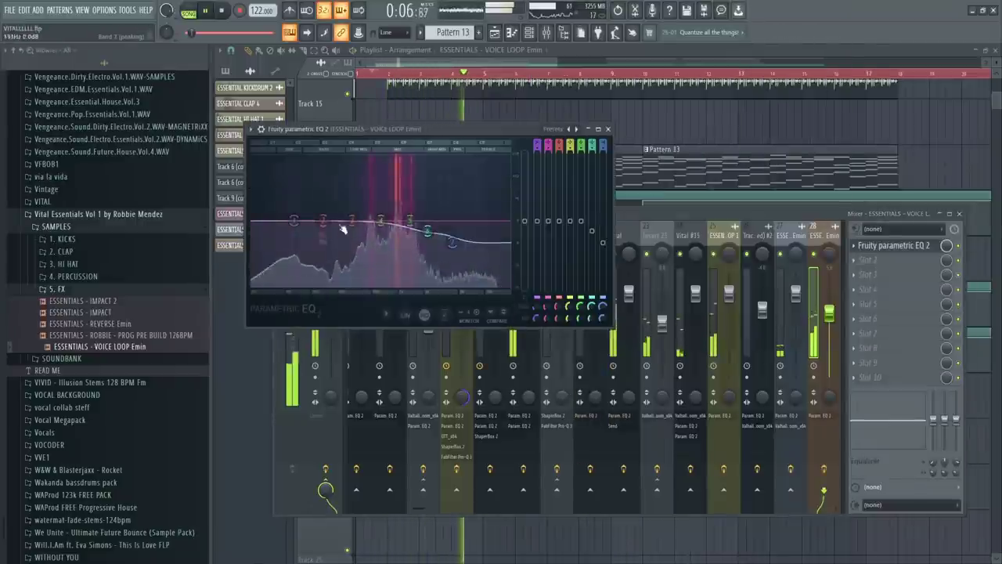
{"action": "left_click_drag", "start_coordinate": [342, 226], "coordinate": [371, 273]}
{"action": "scroll", "coordinate": [679, 395], "scroll_direction": "down", "scroll_amount": 3}
{"action": "left_click", "coordinate": [679, 395]}
{"action": "right_click", "coordinate": [680, 396]}
{"action": "scroll", "coordinate": [679, 396], "scroll_direction": "down", "scroll_amount": 1}
Step: Place ESSENTIALS - ROBBIE - PROG PRE BUILD 126BPM at bar 18 on Track 24, setting its tempo to 126 BPM and stretch mode to Resample
{"action": "left_click_drag", "start_coordinate": [117, 335], "coordinate": [659, 492]}
{"action": "double_click", "coordinate": [667, 479]}
{"action": "right_click", "coordinate": [490, 229]}
{"action": "left_click", "coordinate": [518, 246]}
{"action": "type", "text": "126"}
{"action": "key", "text": "Return"}
{"action": "left_click", "coordinate": [546, 229]}
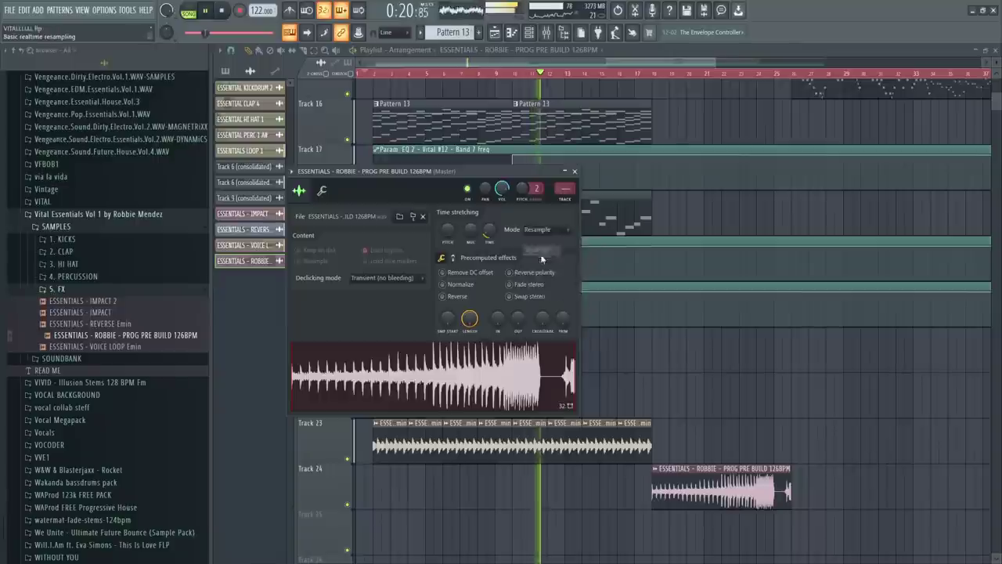
{"action": "left_click", "coordinate": [541, 252]}
{"action": "left_click", "coordinate": [574, 171]}
Step: Copy the impact and reverse clips on Tracks 21 and 22 so that the impact lands at bar 18
{"action": "scroll", "coordinate": [689, 439], "scroll_direction": "down", "scroll_amount": 2}
{"action": "left_click", "coordinate": [675, 411]}
{"action": "right_click", "coordinate": [674, 411]}
{"action": "scroll", "coordinate": [595, 376], "scroll_direction": "up", "scroll_amount": 2}
{"action": "left_click_drag", "start_coordinate": [484, 429], "coordinate": [593, 429]}
{"action": "left_click", "coordinate": [667, 440]}
{"action": "right_click", "coordinate": [668, 440]}
{"action": "scroll", "coordinate": [667, 423], "scroll_direction": "down", "scroll_amount": 1}
Step: Try a shortened copy of the Track 9 (consolidated) clip at bar 18 on Track 9, then delete it
{"action": "scroll", "coordinate": [634, 352], "scroll_direction": "up", "scroll_amount": 10}
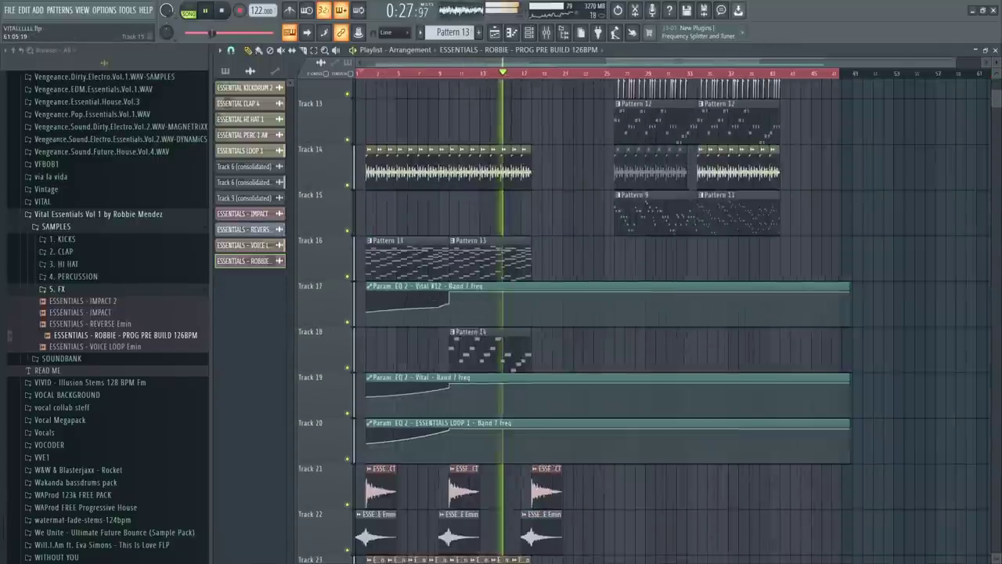
{"action": "scroll", "coordinate": [630, 321], "scroll_direction": "down", "scroll_amount": 3}
{"action": "left_click_drag", "start_coordinate": [637, 267], "coordinate": [531, 267]}
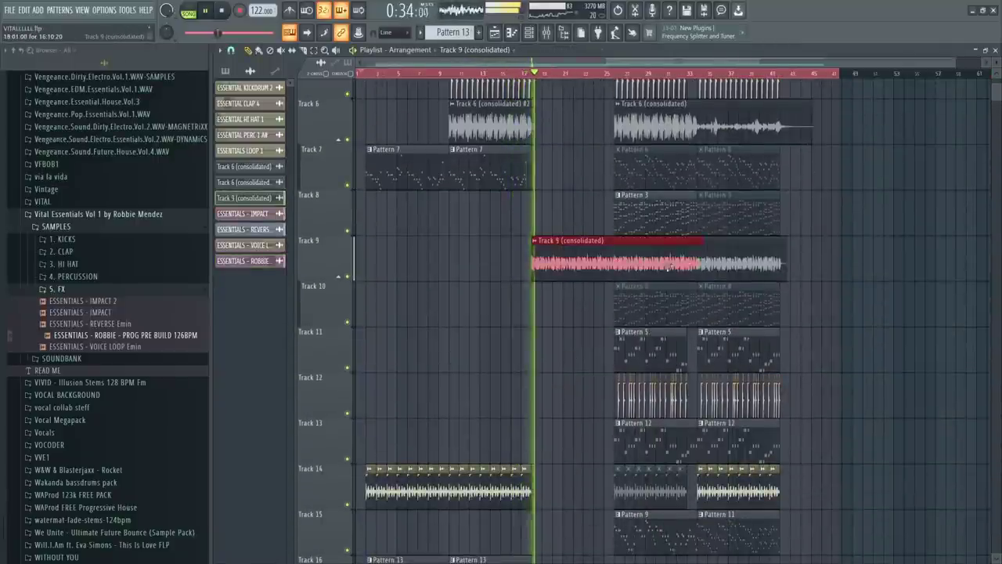
{"action": "left_click_drag", "start_coordinate": [699, 254], "coordinate": [595, 255]}
{"action": "right_click", "coordinate": [565, 257]}
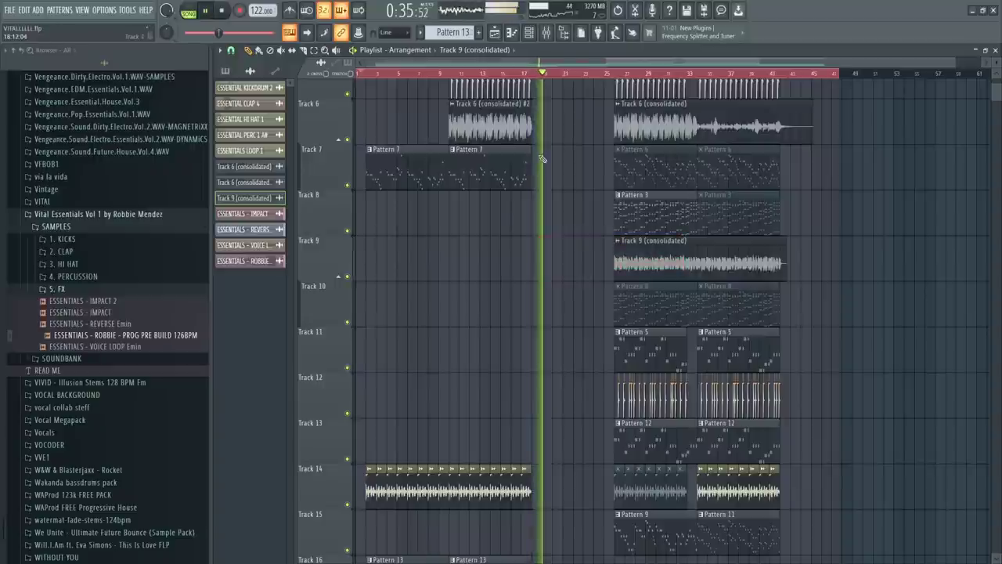
Step: Place a copy of Pattern 3 at bar 18 on Track 8
{"action": "left_click", "coordinate": [522, 75]}
{"action": "scroll", "coordinate": [575, 277], "scroll_direction": "down", "scroll_amount": 2}
{"action": "scroll", "coordinate": [618, 243], "scroll_direction": "up", "scroll_amount": 2}
{"action": "left_click", "coordinate": [633, 225]}
{"action": "left_click", "coordinate": [533, 221]}
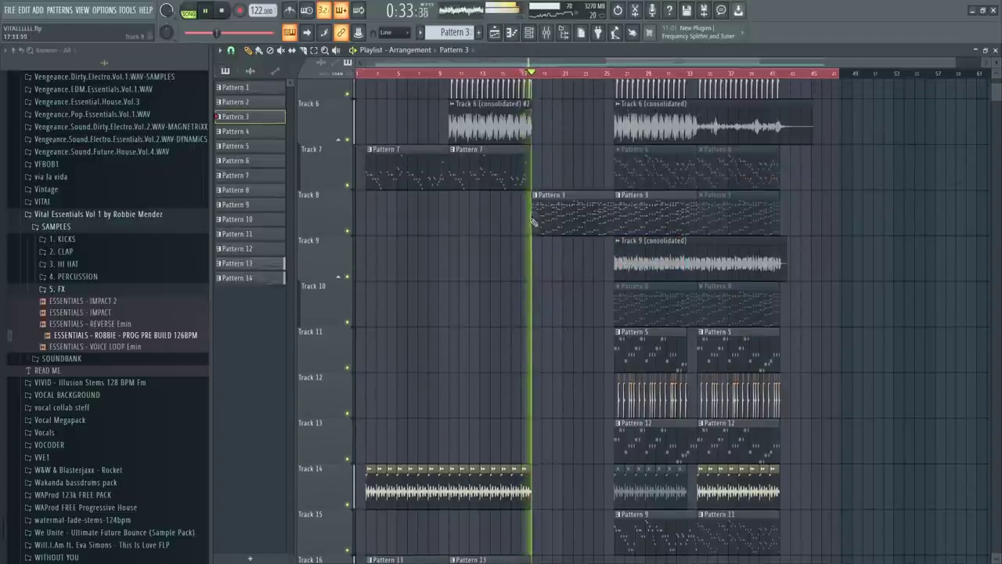
Step: Create an automation clip for the ShaperBox 2 mix level on mixer Insert 20
{"action": "left_click", "coordinate": [550, 31]}
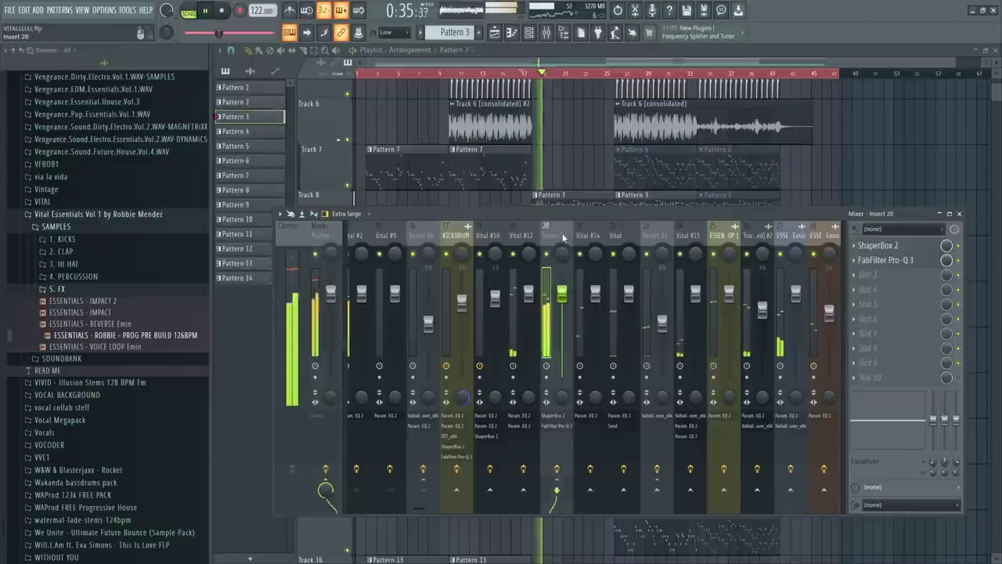
{"action": "right_click", "coordinate": [946, 246]}
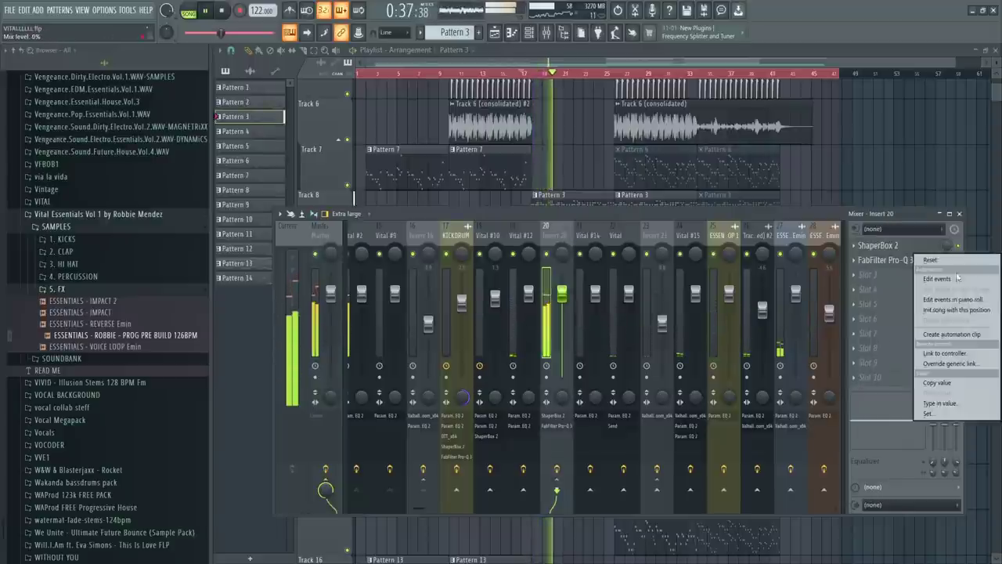
{"action": "left_click", "coordinate": [957, 336]}
Step: Shape the ShaperBox 2 mix level automation on Track 25 to curve up from zero after bar 25 to its full level at bar 26
{"action": "left_click", "coordinate": [521, 74]}
{"action": "scroll", "coordinate": [520, 189], "scroll_direction": "down", "scroll_amount": 1}
{"action": "scroll", "coordinate": [520, 188], "scroll_direction": "down", "scroll_amount": 4}
{"action": "scroll", "coordinate": [536, 313], "scroll_direction": "up", "scroll_amount": 3, "text": "ctrl"}
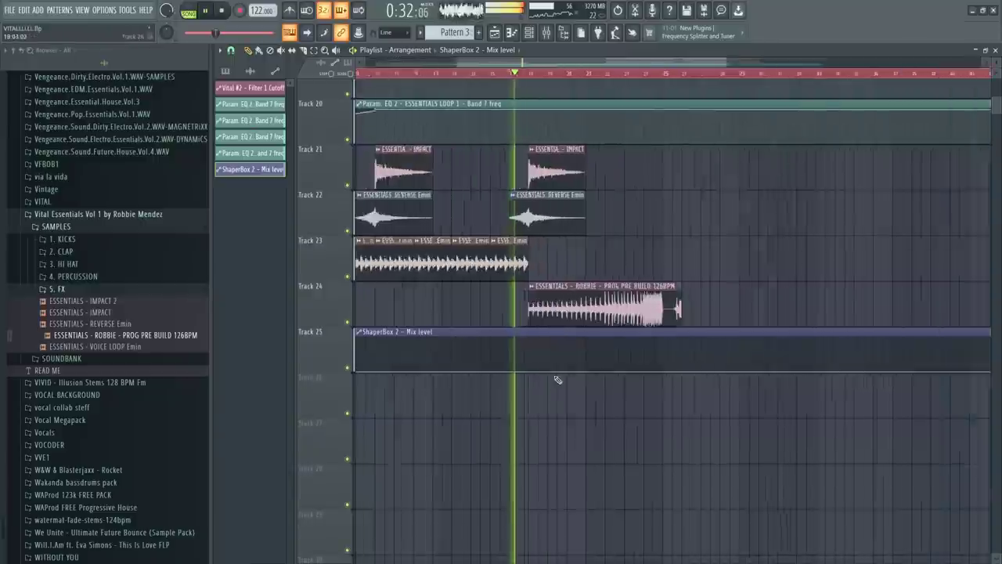
{"action": "right_click", "coordinate": [736, 372]}
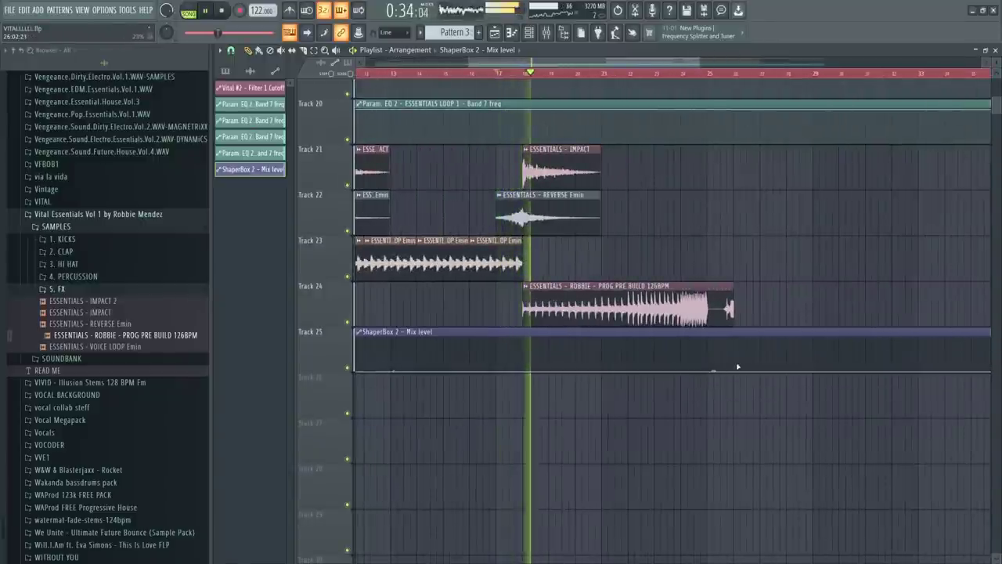
{"action": "left_click_drag", "start_coordinate": [736, 372], "coordinate": [734, 337]}
Step: Add Fruity Parametric EQ 2 in slot 3 of the Vital #2 mixer track and create an automation clip for its band 7 frequency
{"action": "key", "text": "F9"}
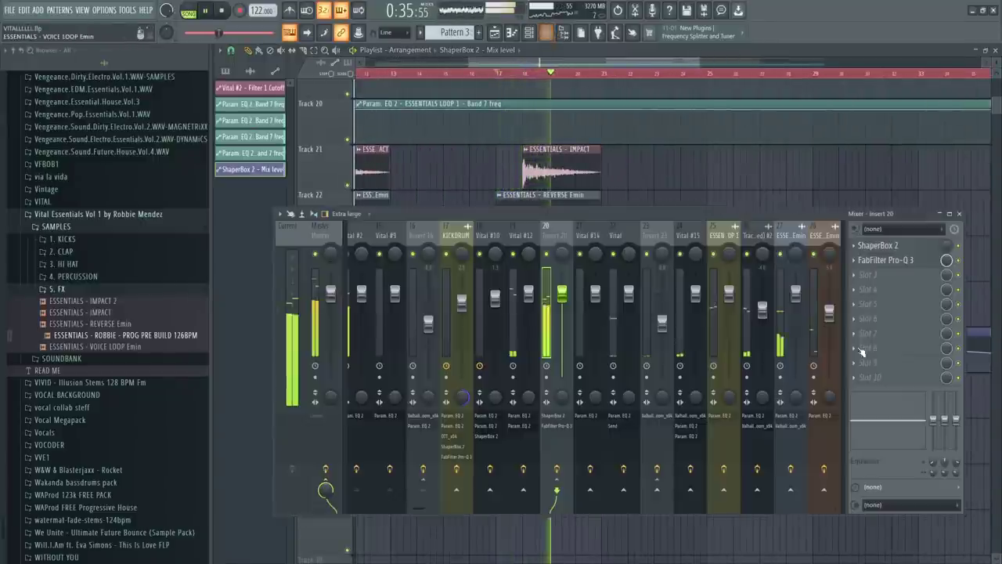
{"action": "left_click", "coordinate": [867, 274]}
{"action": "left_click", "coordinate": [413, 223]}
{"action": "scroll", "coordinate": [429, 230], "scroll_direction": "up", "scroll_amount": 6}
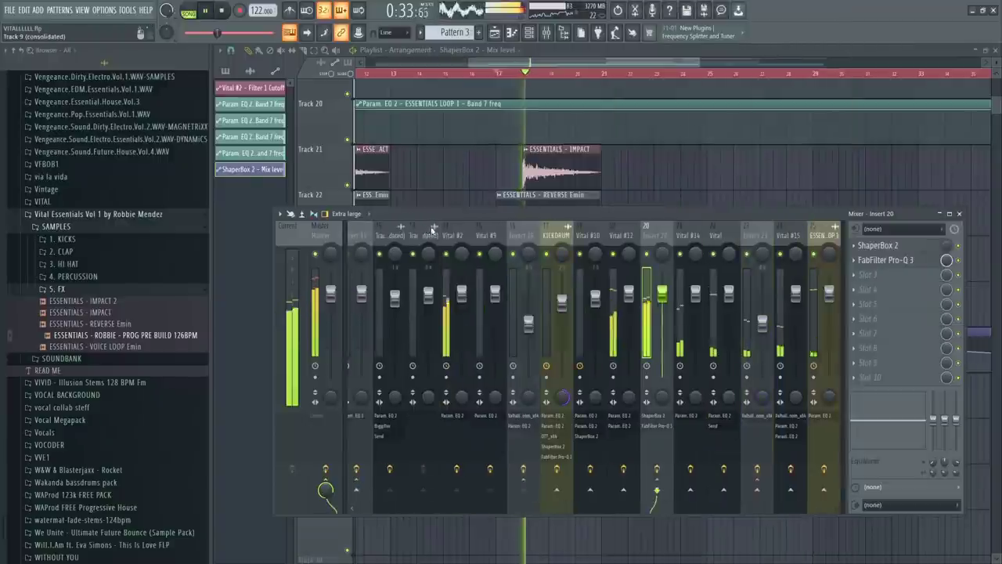
{"action": "left_click", "coordinate": [557, 262]}
{"action": "left_click", "coordinate": [892, 275]}
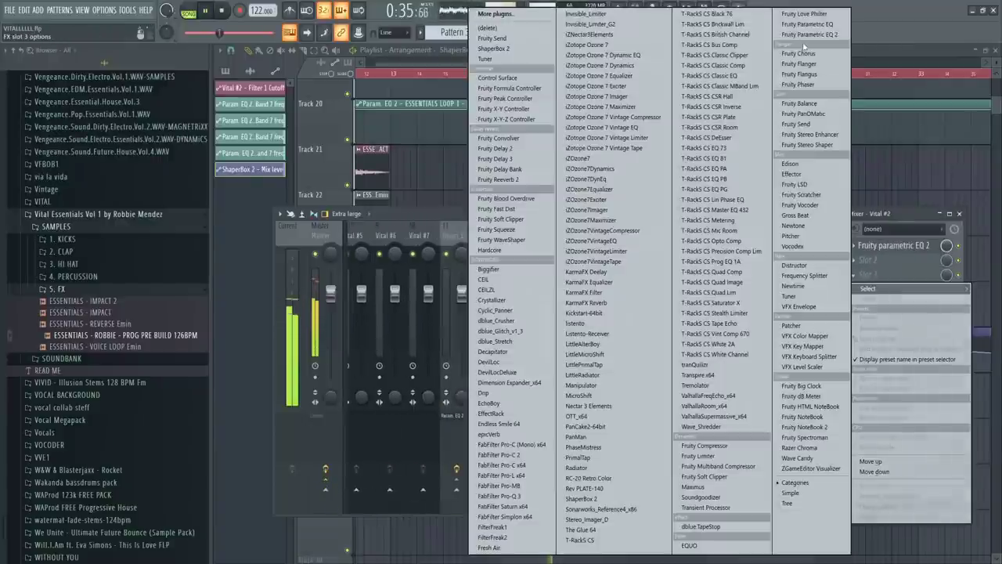
{"action": "left_click", "coordinate": [809, 34]}
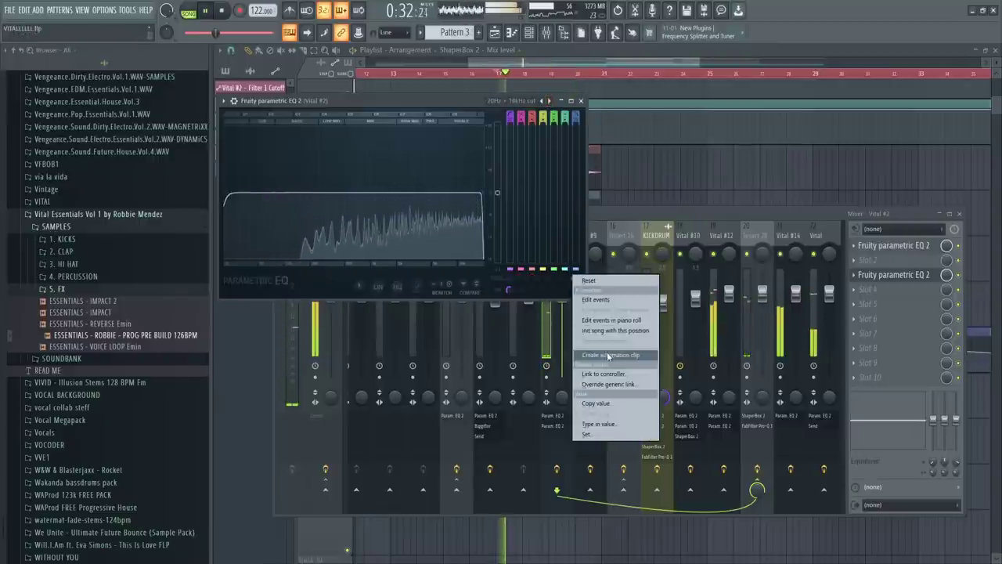
{"action": "left_click", "coordinate": [606, 352]}
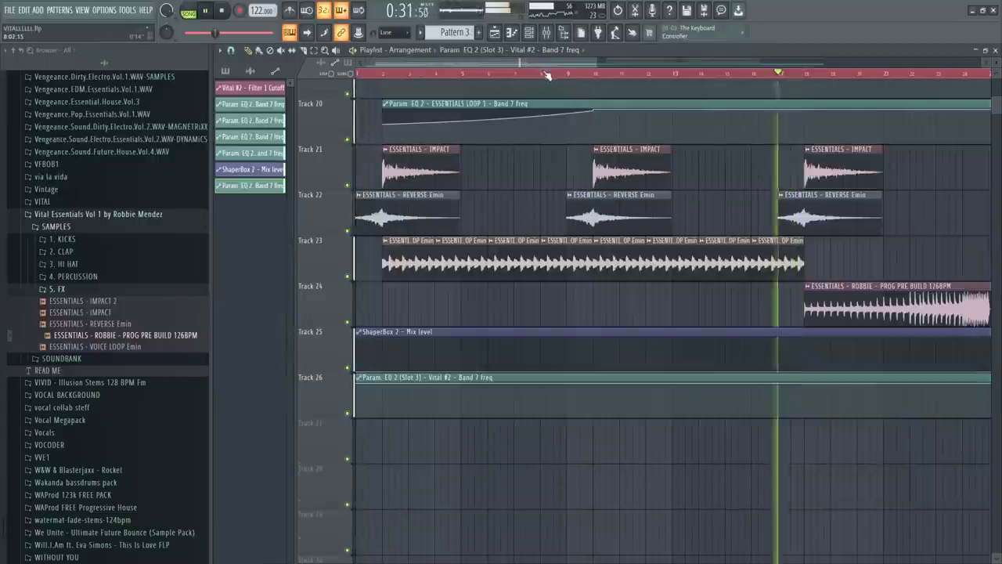
Step: Shape the Vital #2 band 7 automation on Track 26 to drop at bar 18, rise slowly to bar 25 and fully open at bar 26
{"action": "right_click", "coordinate": [629, 262]}
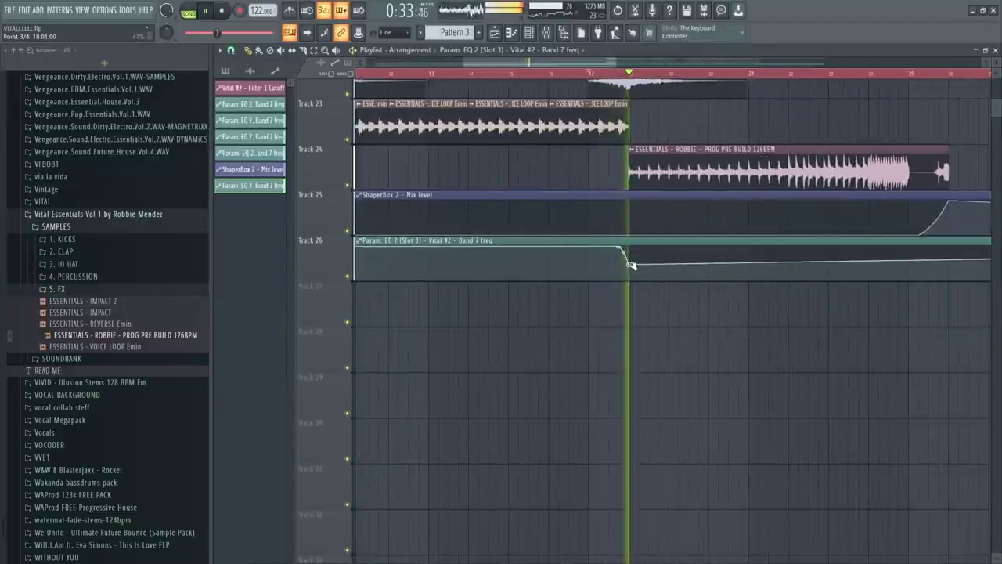
{"action": "scroll", "coordinate": [801, 258], "scroll_direction": "down", "scroll_amount": 2}
{"action": "right_click", "coordinate": [880, 260]}
{"action": "left_click_drag", "start_coordinate": [880, 259], "coordinate": [880, 257]}
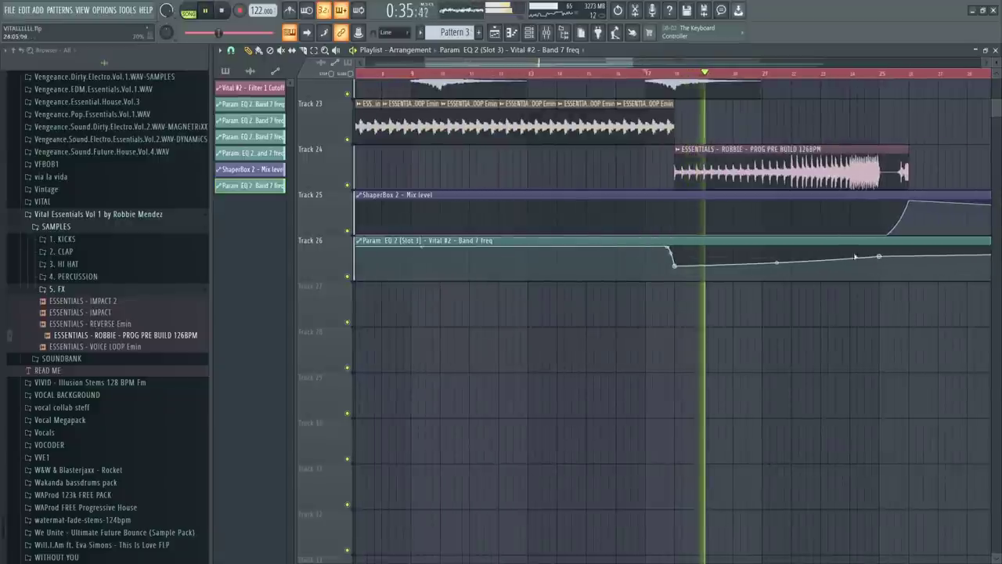
{"action": "scroll", "coordinate": [855, 256], "scroll_direction": "down", "scroll_amount": 3}
{"action": "scroll", "coordinate": [850, 254], "scroll_direction": "up", "scroll_amount": 3}
{"action": "left_click_drag", "start_coordinate": [731, 257], "coordinate": [732, 254]}
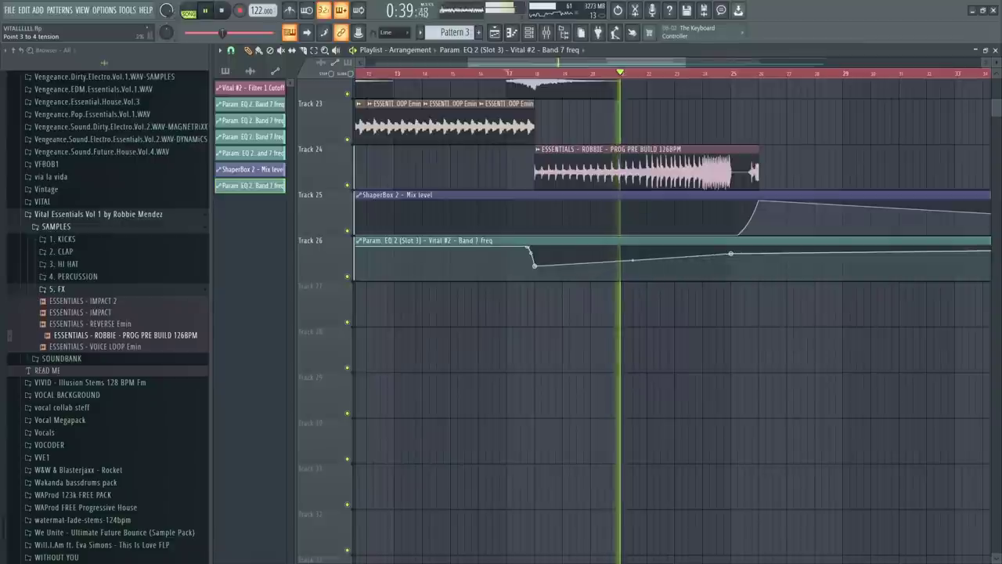
{"action": "right_click", "coordinate": [759, 253]}
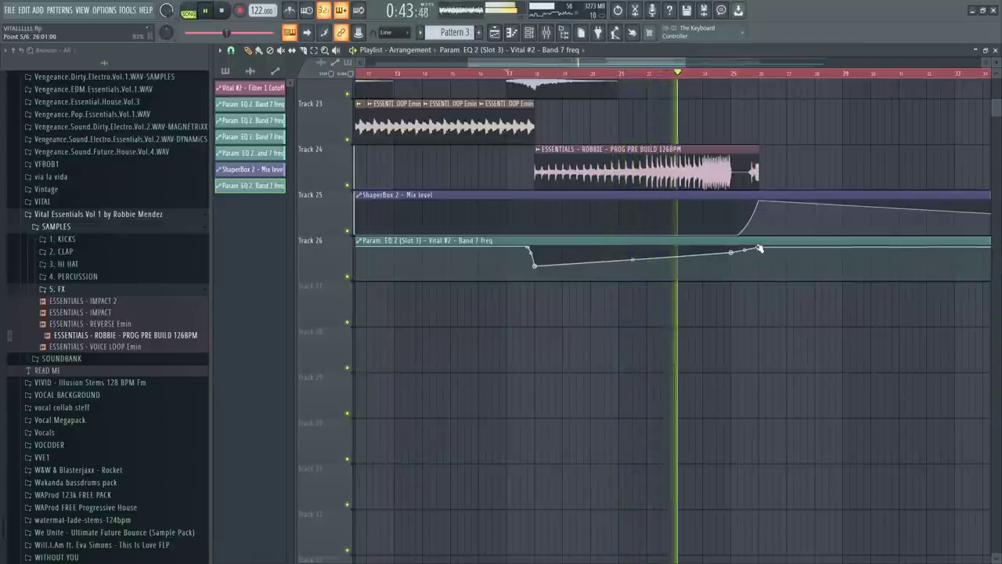
Step: Raise the end of the ShaperBox 2 mix level automation on Track 25 so it holds its full level from bar 26 onwards
{"action": "scroll", "coordinate": [744, 254], "scroll_direction": "down", "scroll_amount": 4}
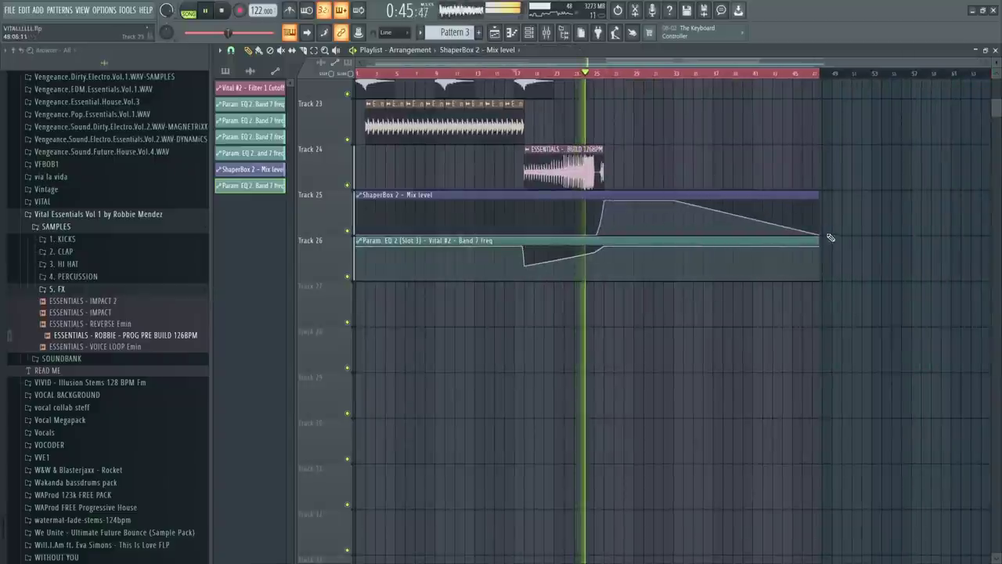
{"action": "left_click_drag", "start_coordinate": [819, 232], "coordinate": [820, 201]}
{"action": "left_click", "coordinate": [889, 305]}
{"action": "right_click", "coordinate": [890, 304]}
{"action": "scroll", "coordinate": [621, 205], "scroll_direction": "up", "scroll_amount": 5}
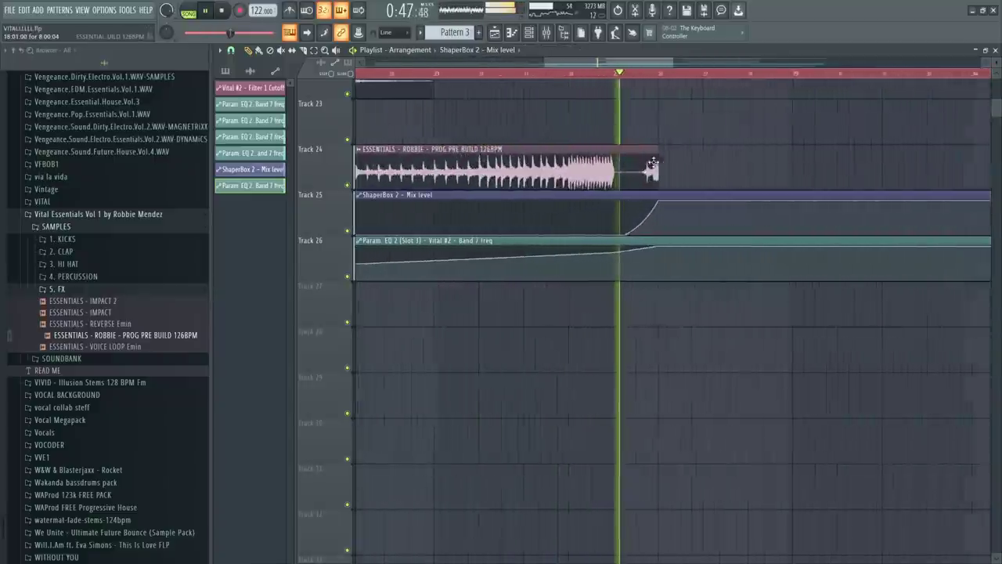
{"action": "scroll", "coordinate": [665, 187], "scroll_direction": "up", "scroll_amount": 4}
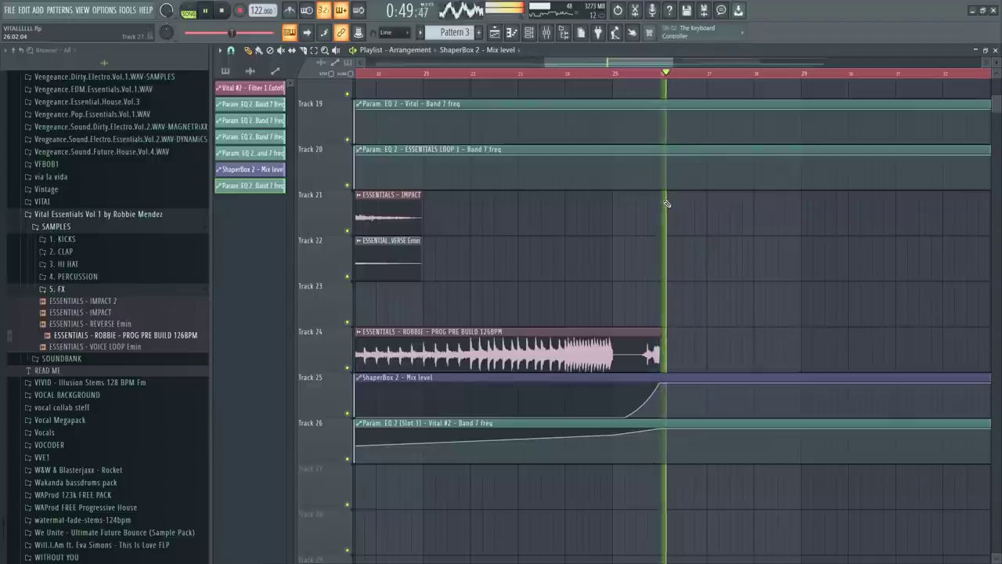
{"action": "scroll", "coordinate": [593, 180], "scroll_direction": "down", "scroll_amount": 4}
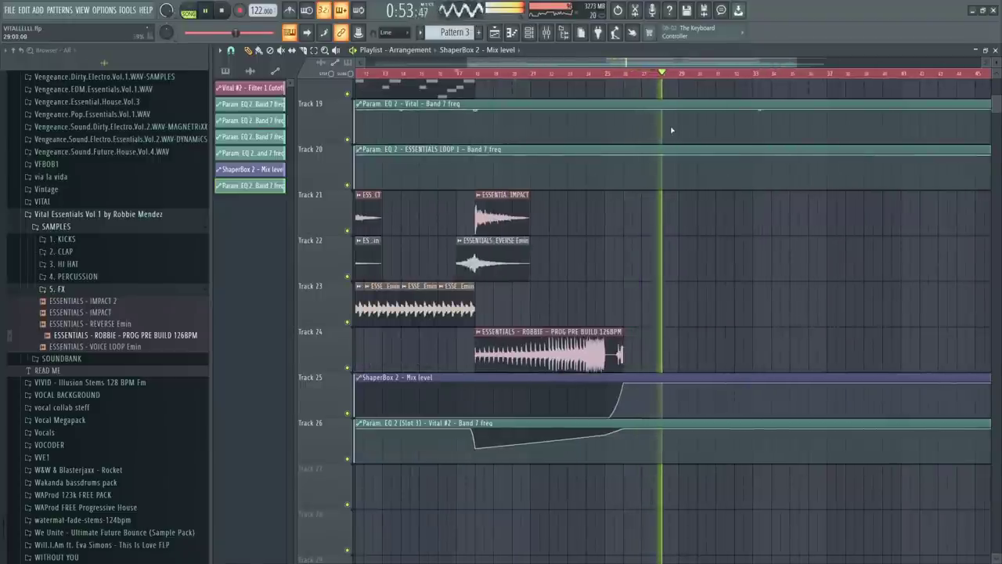
{"action": "scroll", "coordinate": [628, 76], "scroll_direction": "down", "scroll_amount": 3}
{"action": "scroll", "coordinate": [485, 207], "scroll_direction": "up", "scroll_amount": 6}
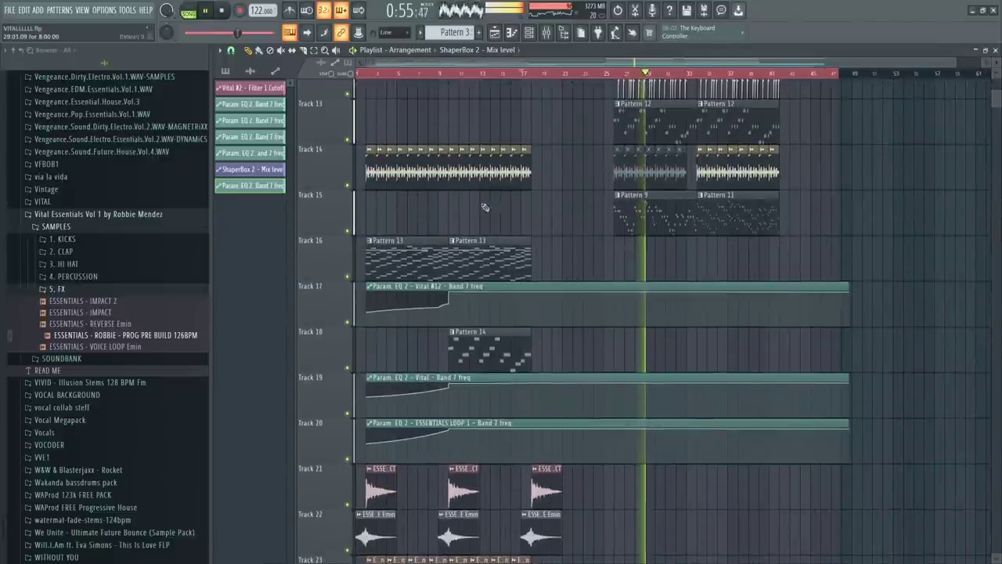
{"action": "left_click", "coordinate": [81, 10]}
{"action": "left_click", "coordinate": [110, 190]}
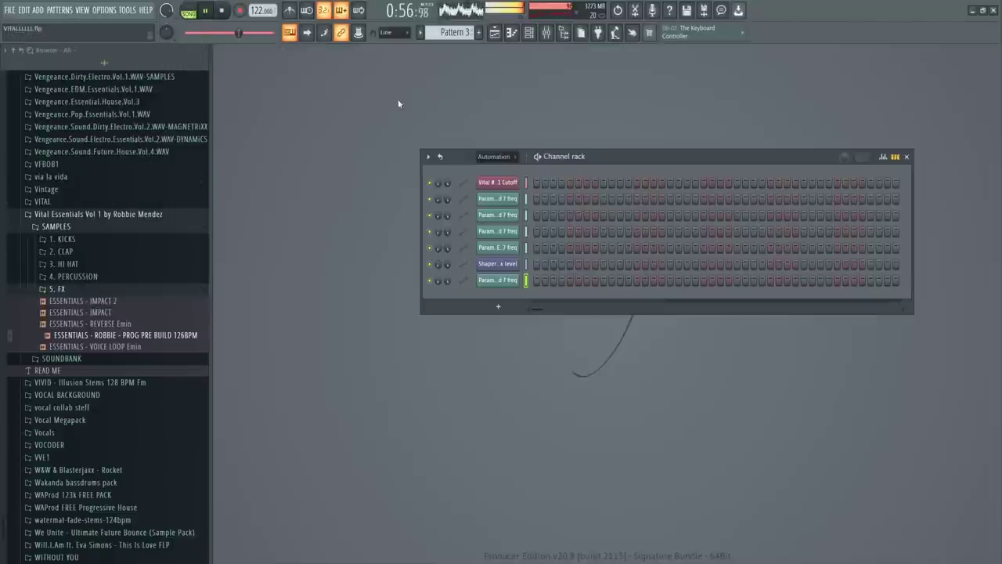
{"action": "left_click", "coordinate": [502, 35]}
{"action": "scroll", "coordinate": [708, 149], "scroll_direction": "up", "scroll_amount": 3}
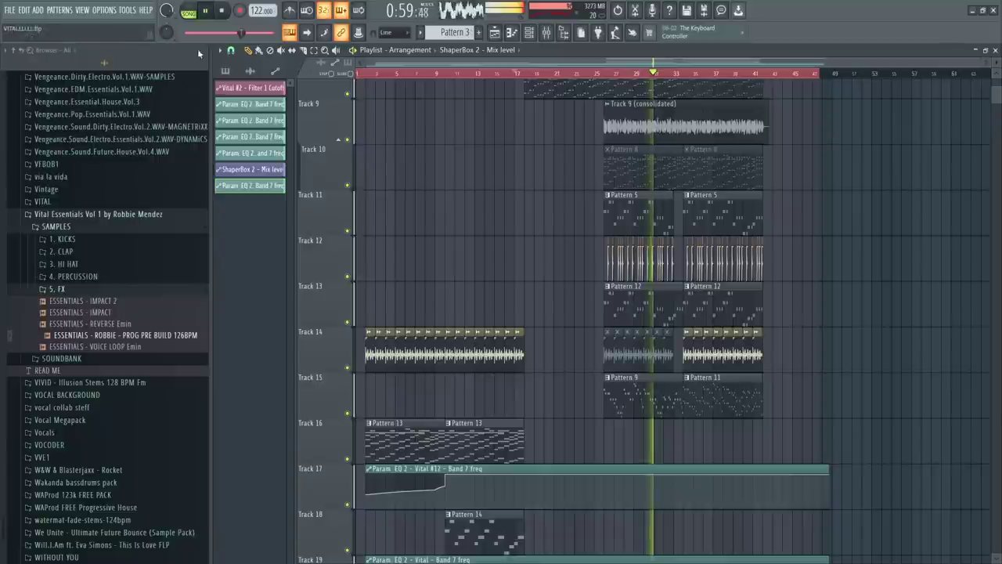
Step: Run the macro that switches smart disable for all plugins
{"action": "left_click", "coordinate": [126, 9]}
{"action": "mouse_move", "coordinate": [141, 46]}
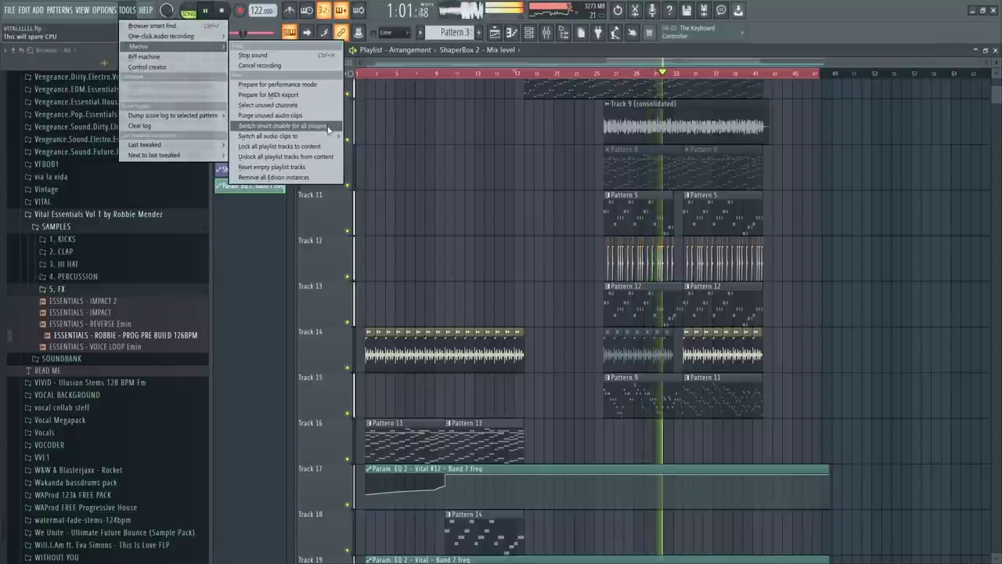
{"action": "left_click", "coordinate": [329, 127]}
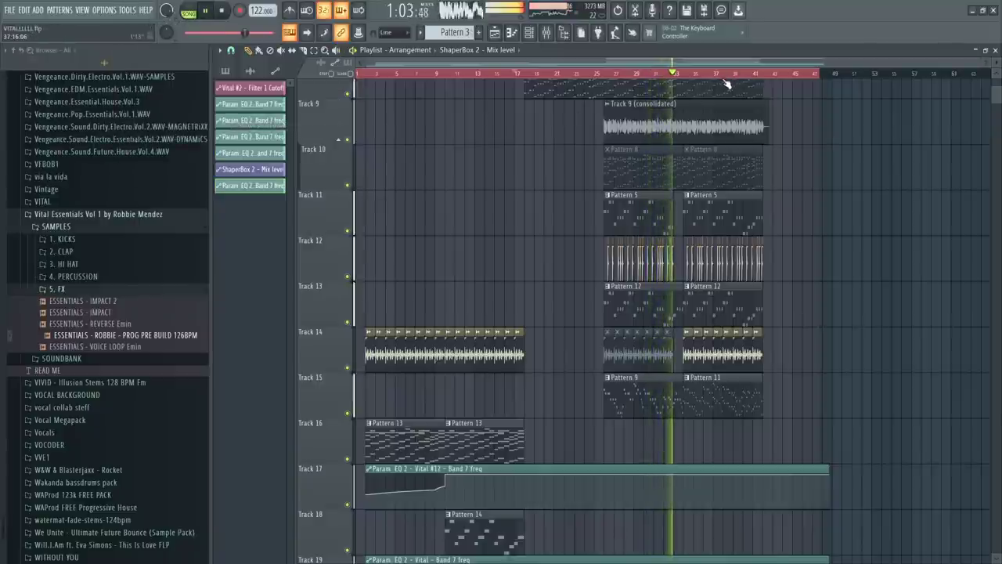
Step: Copy the impact and reverse clips on Tracks 21 and 22 so that the impact lands at bar 33
{"action": "scroll", "coordinate": [734, 104], "scroll_direction": "down", "scroll_amount": 3}
{"action": "scroll", "coordinate": [669, 81], "scroll_direction": "down", "scroll_amount": 3}
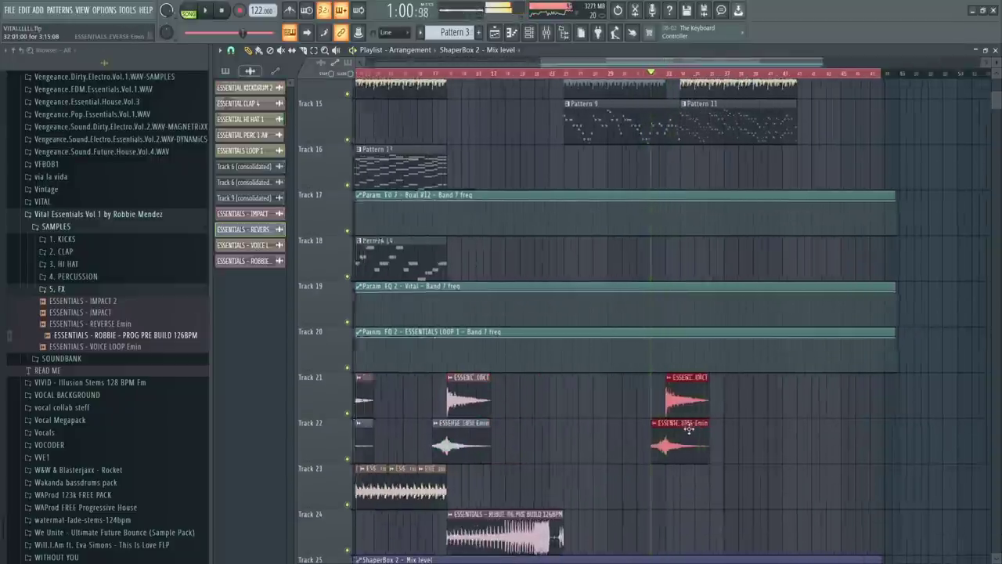
{"action": "scroll", "coordinate": [686, 426], "scroll_direction": "up", "scroll_amount": 2}
{"action": "left_click", "coordinate": [770, 450]}
{"action": "right_click", "coordinate": [775, 434]}
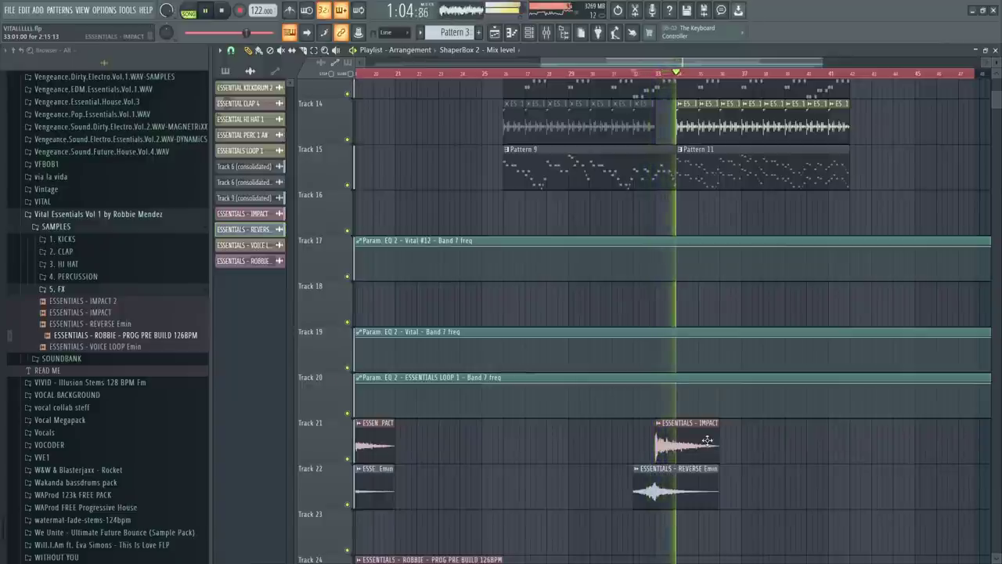
Step: Shorten the impact clip at bar 33 on Track 21 to one bar so it ends at bar 34
{"action": "scroll", "coordinate": [707, 420], "scroll_direction": "up", "scroll_amount": 4}
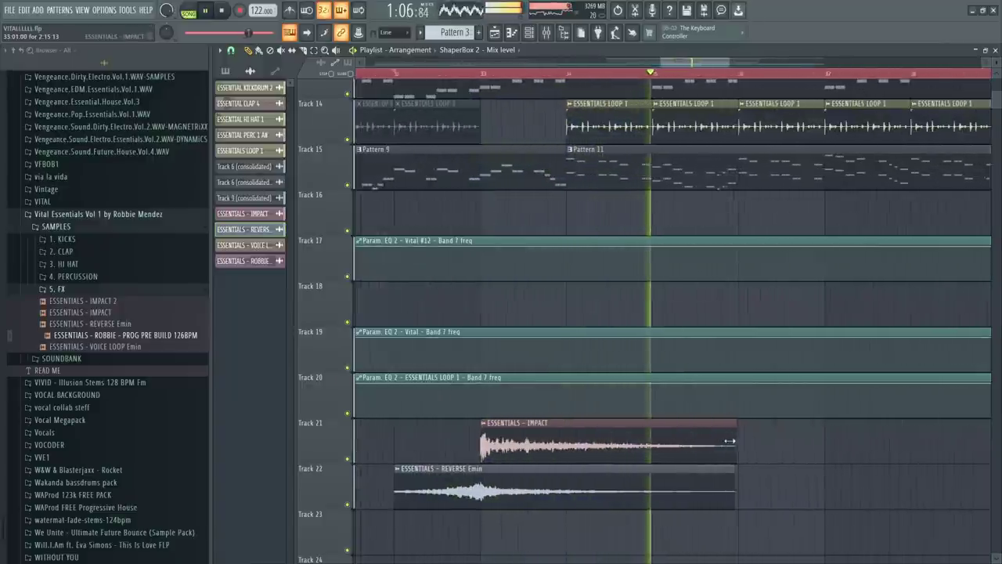
{"action": "left_click", "coordinate": [732, 440]}
{"action": "key", "text": "ctrl+z"}
{"action": "left_click_drag", "start_coordinate": [733, 439], "coordinate": [565, 439]}
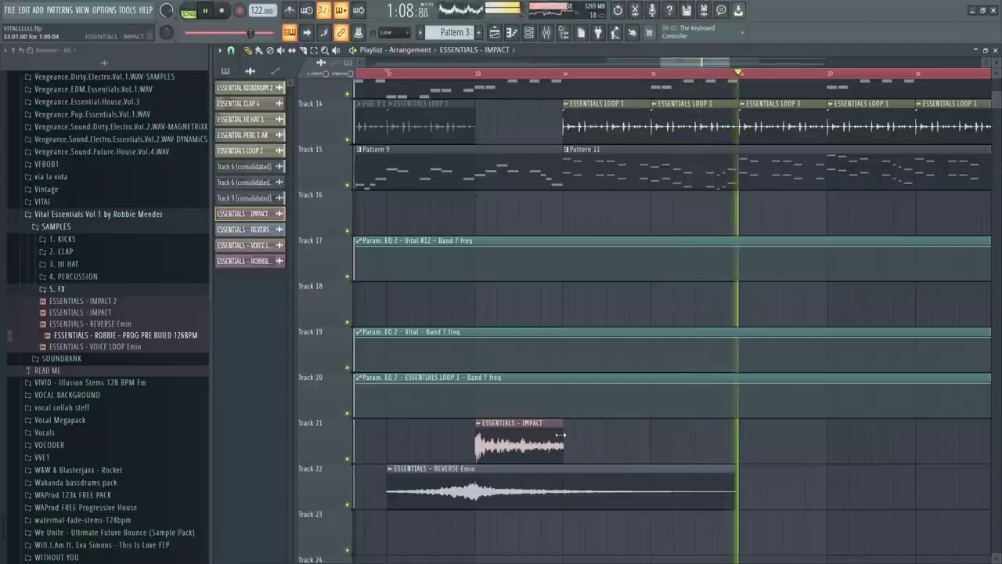
Step: Review the drop's clips across the upper tracks while the song plays
{"action": "scroll", "coordinate": [714, 454], "scroll_direction": "down", "scroll_amount": 4}
{"action": "scroll", "coordinate": [723, 462], "scroll_direction": "down", "scroll_amount": 3}
{"action": "scroll", "coordinate": [710, 467], "scroll_direction": "up", "scroll_amount": 6}
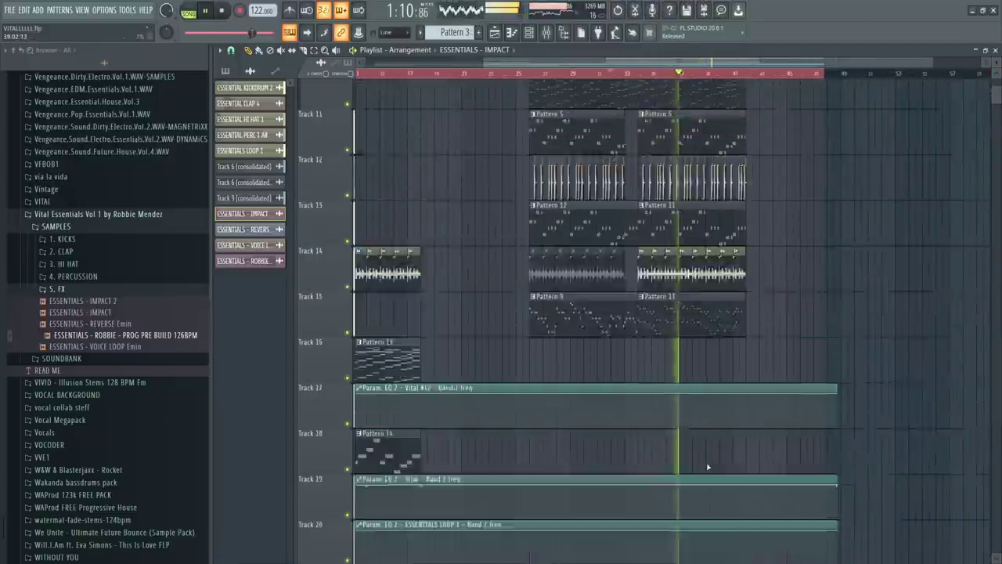
{"action": "left_click", "coordinate": [796, 400]}
{"action": "scroll", "coordinate": [813, 379], "scroll_direction": "up", "scroll_amount": 4}
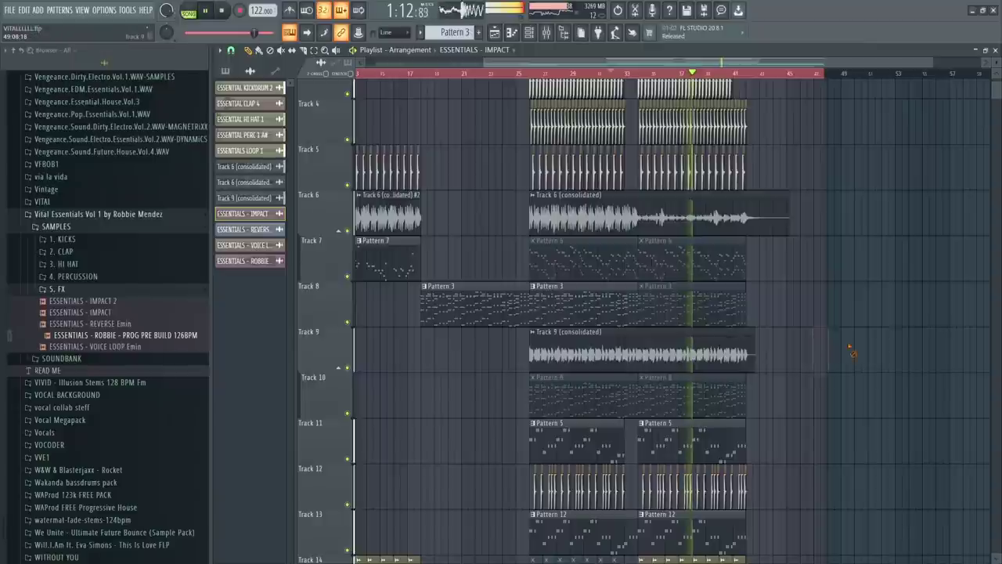
{"action": "scroll", "coordinate": [522, 315], "scroll_direction": "up", "scroll_amount": 1}
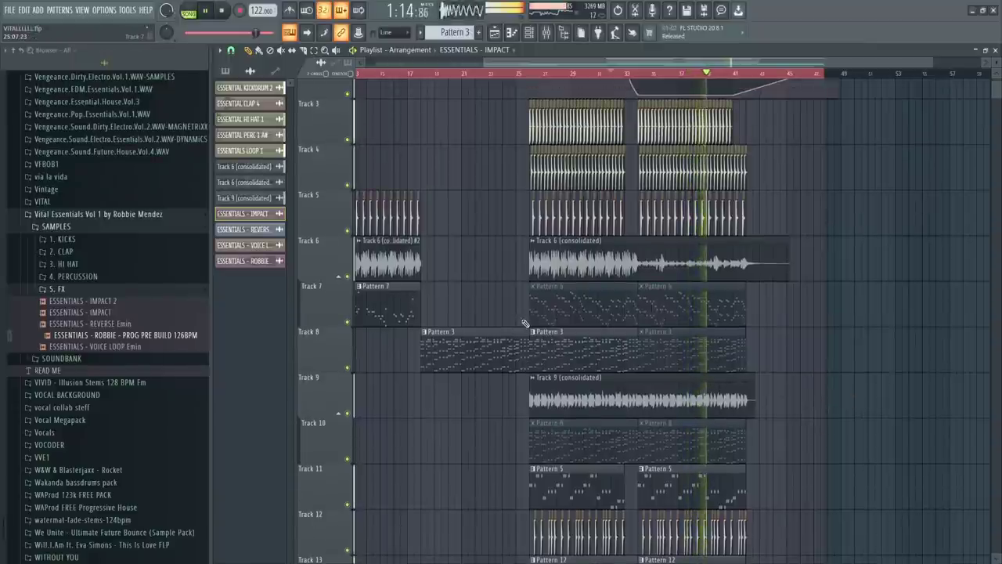
{"action": "scroll", "coordinate": [564, 319], "scroll_direction": "down", "scroll_amount": 2}
{"action": "scroll", "coordinate": [780, 183], "scroll_direction": "up", "scroll_amount": 4}
{"action": "scroll", "coordinate": [779, 191], "scroll_direction": "down", "scroll_amount": 3}
{"action": "left_click", "coordinate": [825, 182]}
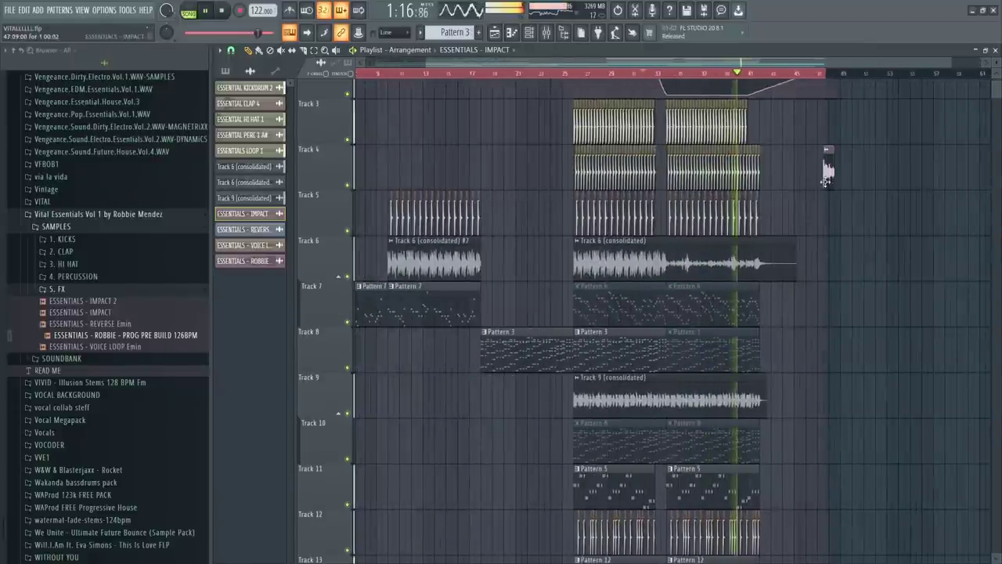
Step: Copy the impact and reverse clips so that the impact lands at bar 42, and place Pattern 13 at bar 42 on Track 16
{"action": "scroll", "coordinate": [667, 337], "scroll_direction": "down", "scroll_amount": 14}
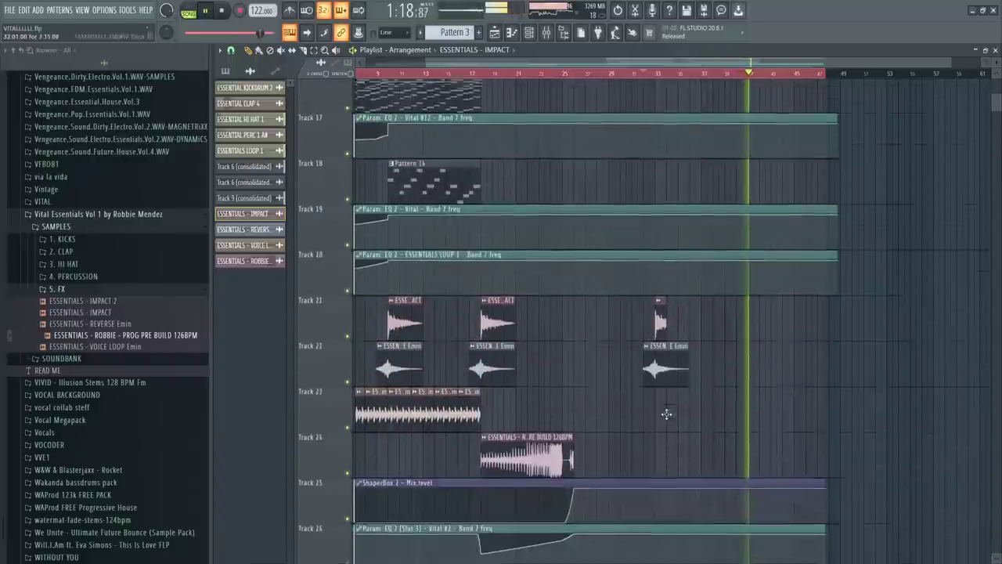
{"action": "left_click_drag", "start_coordinate": [668, 337], "coordinate": [774, 338]}
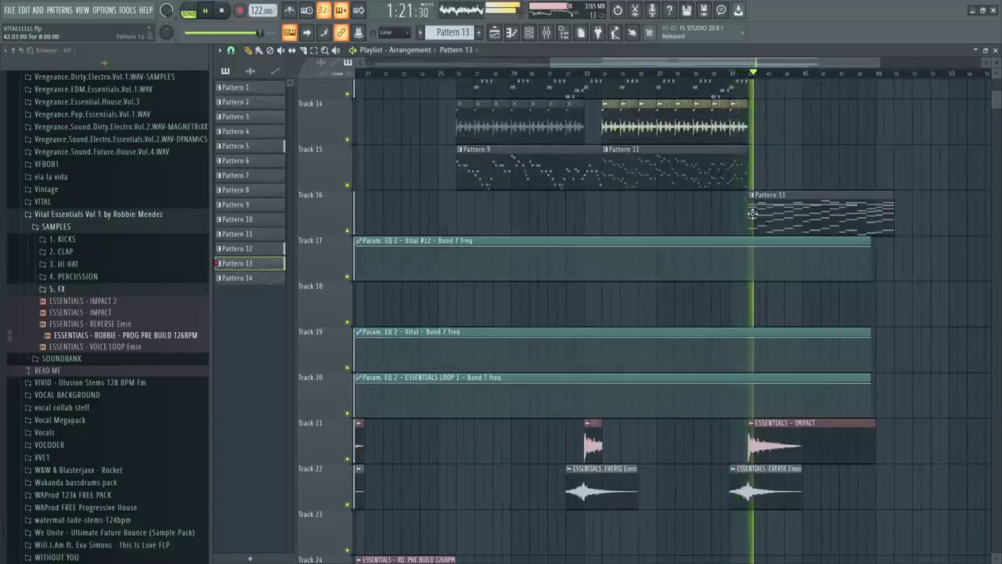
Step: Add points to the Vital #12 band 7 automation on Track 17 so it drops at bar 42 and stays low to the clip's end
{"action": "scroll", "coordinate": [753, 211], "scroll_direction": "down", "scroll_amount": 3}
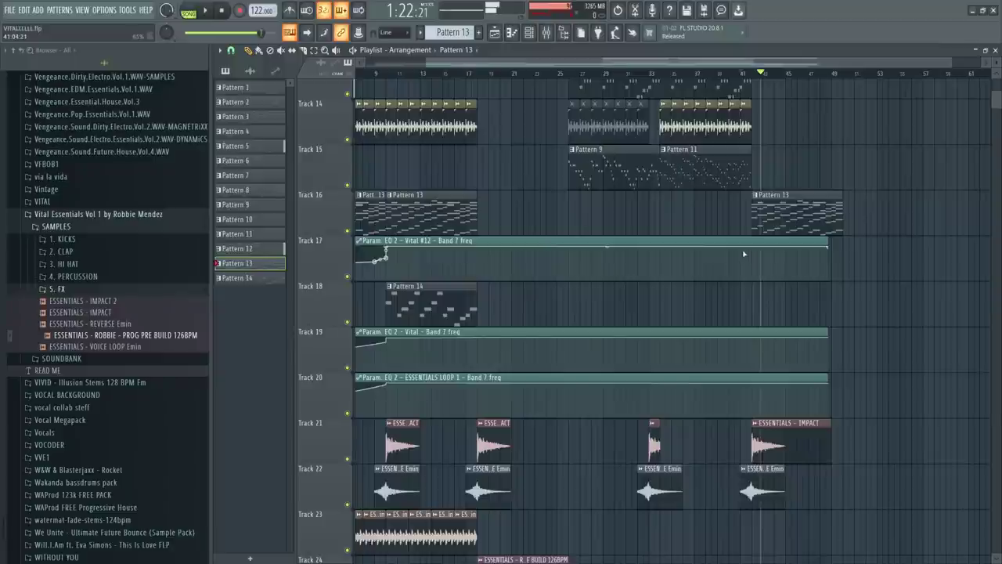
{"action": "scroll", "coordinate": [743, 254], "scroll_direction": "down", "scroll_amount": 2}
{"action": "right_click", "coordinate": [745, 246]}
{"action": "right_click", "coordinate": [755, 258]}
{"action": "key", "text": "space"}
{"action": "left_click_drag", "start_coordinate": [755, 258], "coordinate": [758, 266]}
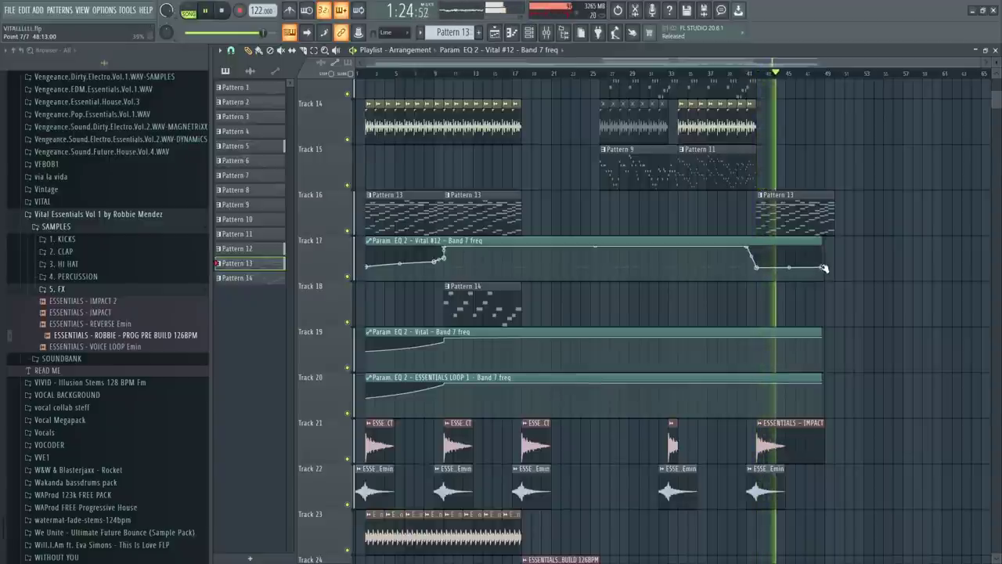
Step: Extend the Vital #12 band 7 automation clip on Track 17 to just past bar 50
{"action": "left_click_drag", "start_coordinate": [820, 244], "coordinate": [841, 244]}
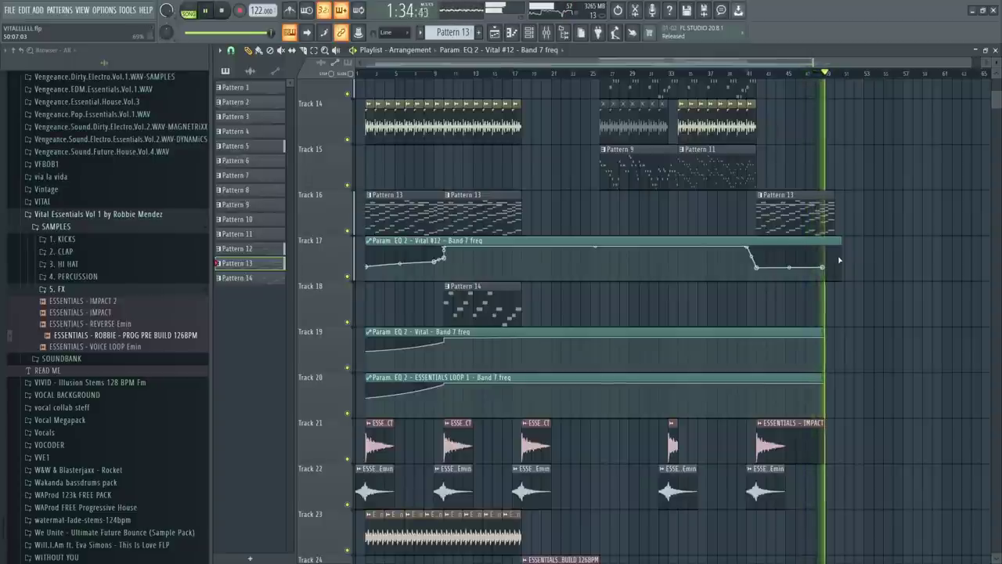
{"action": "key", "text": "space"}
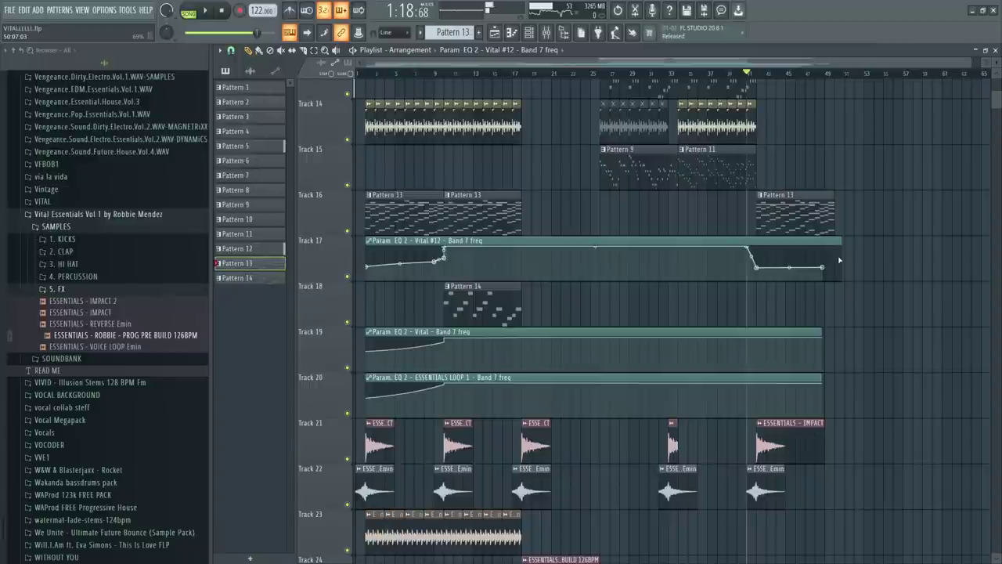
{"action": "key", "text": "space"}
Step: Open Pattern 13 and switch its piano roll to the Vital channel
{"action": "double_click", "coordinate": [785, 202]}
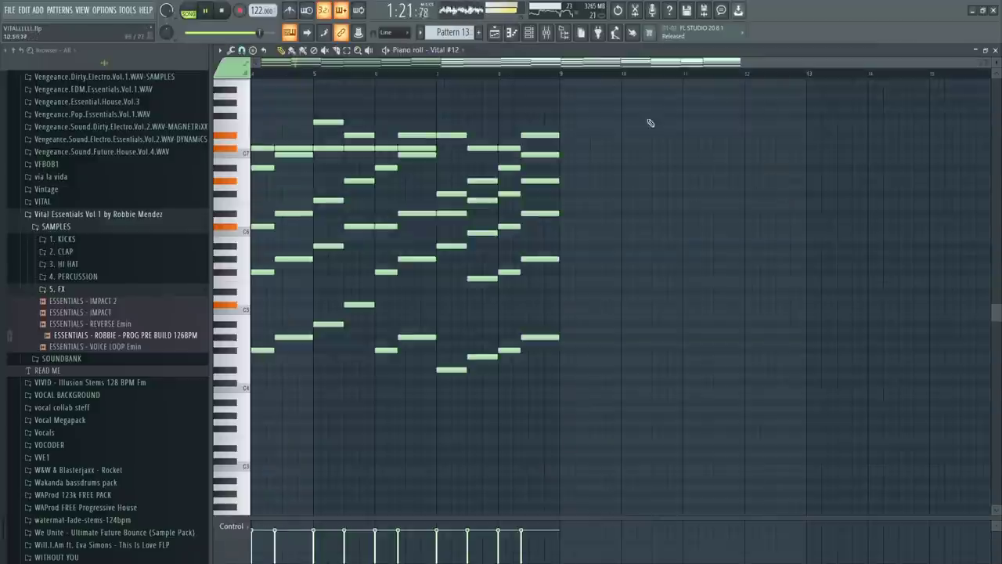
{"action": "left_click", "coordinate": [529, 32]}
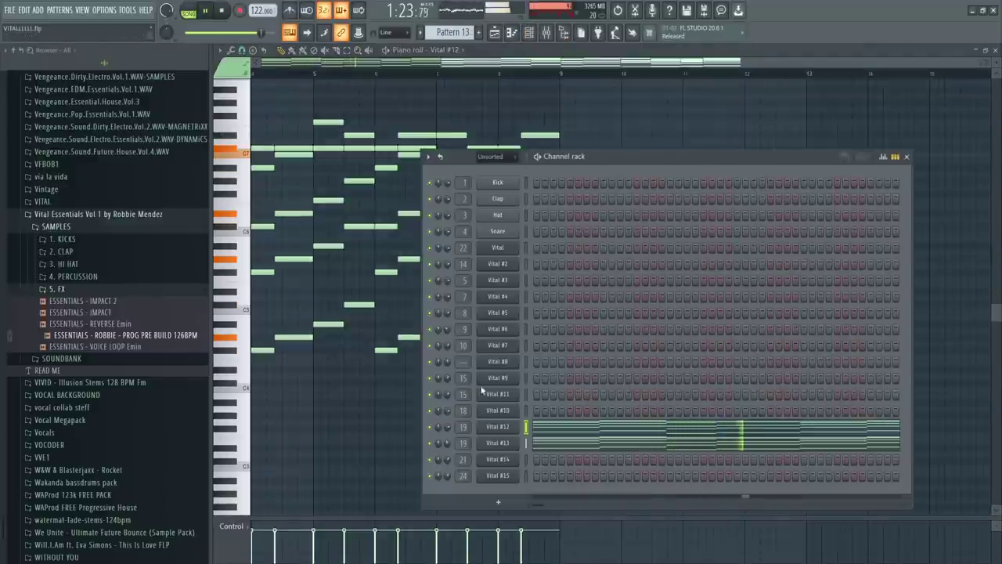
{"action": "left_click", "coordinate": [498, 501]}
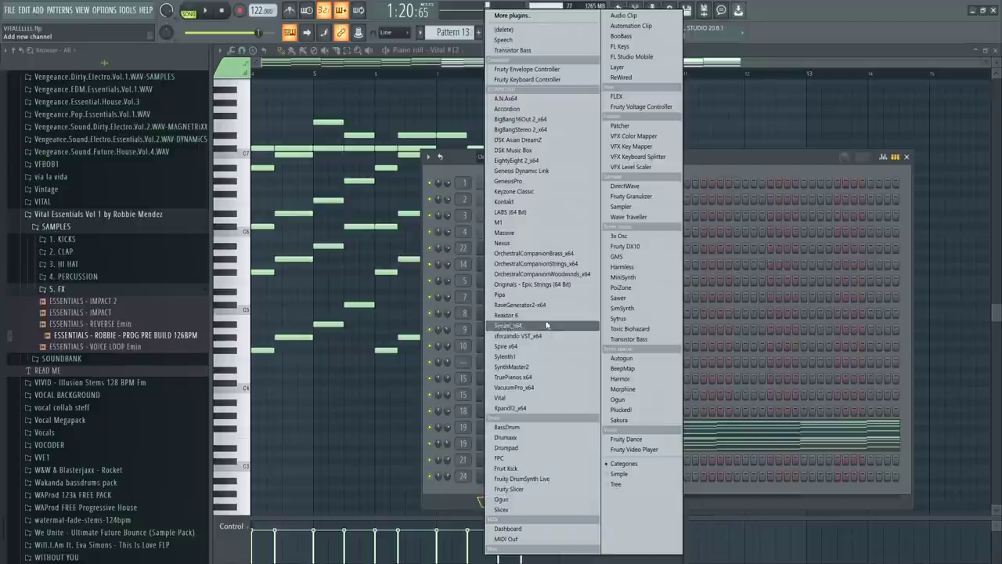
{"action": "left_click", "coordinate": [749, 199]}
{"action": "right_click", "coordinate": [513, 248]}
{"action": "left_click", "coordinate": [544, 257]}
{"action": "right_click", "coordinate": [512, 247]}
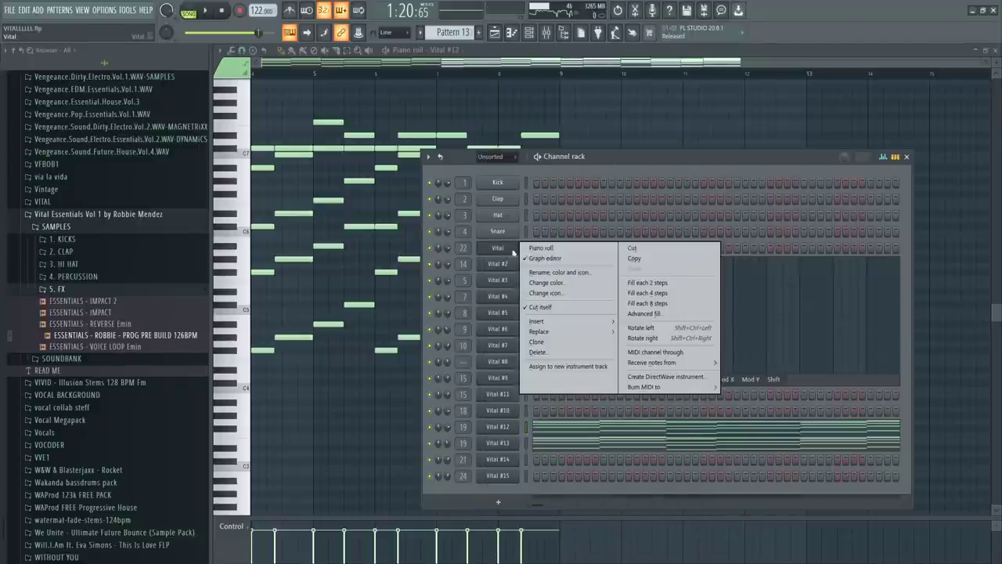
{"action": "left_click", "coordinate": [538, 247]}
Step: Draw a six-note melody over bars 1 and 2: A#6, A#6, G#6, C#6, D#6 and F6, with the last two close together
{"action": "left_click_drag", "start_coordinate": [263, 223], "coordinate": [231, 153]}
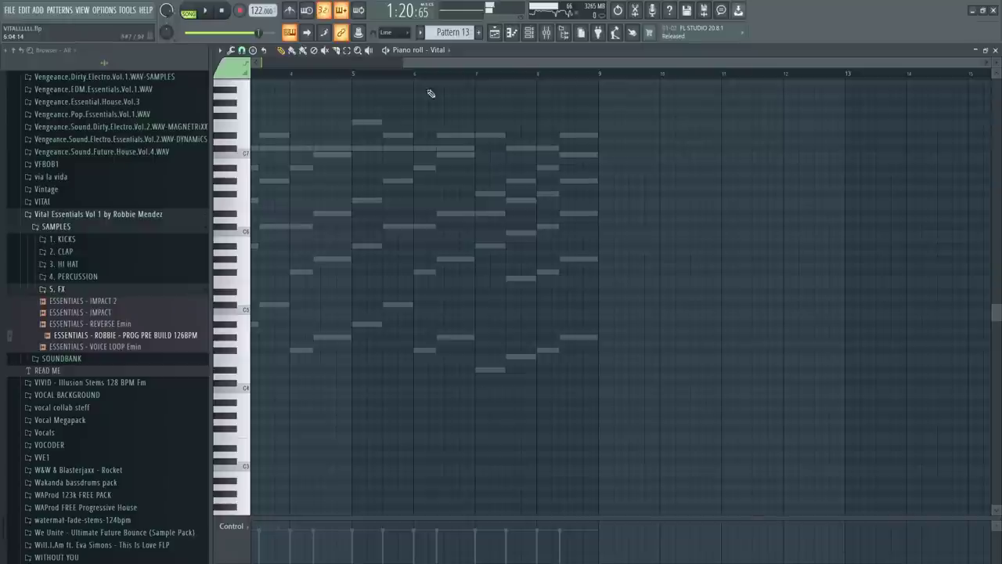
{"action": "key", "text": "space"}
{"action": "key", "text": "space"}
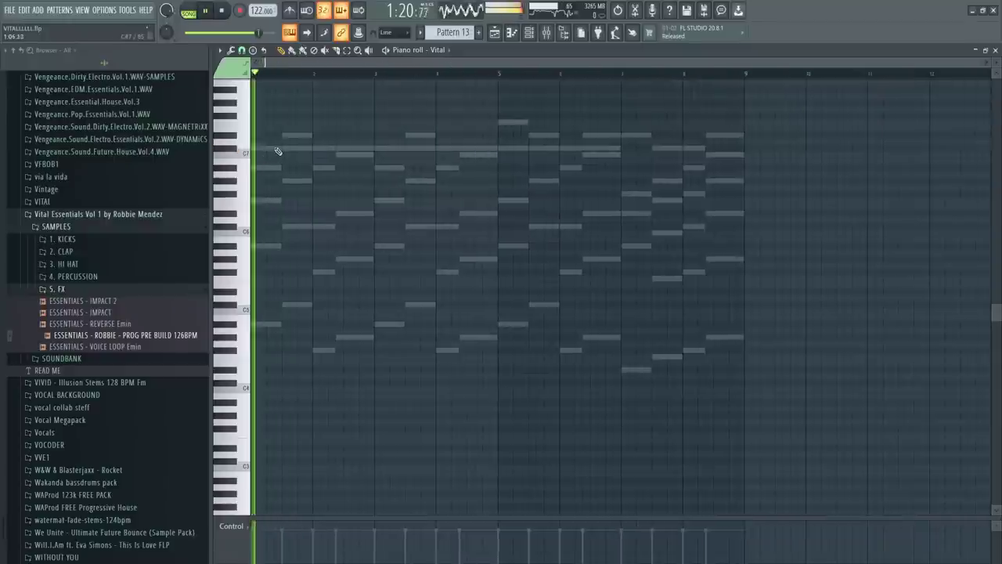
{"action": "key", "text": "space"}
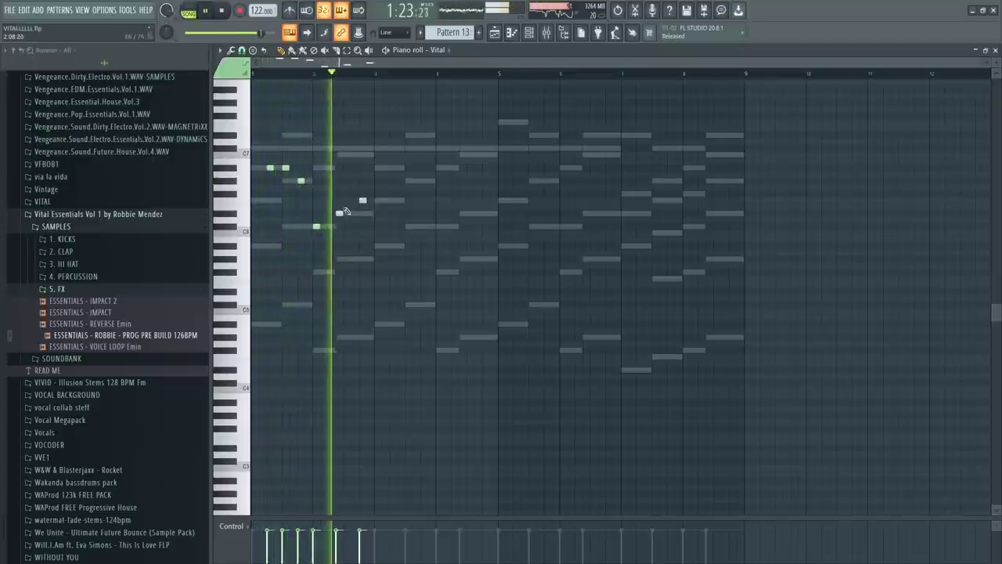
{"action": "left_click", "coordinate": [330, 214]}
{"action": "right_click", "coordinate": [362, 200]}
{"action": "left_click", "coordinate": [337, 200]}
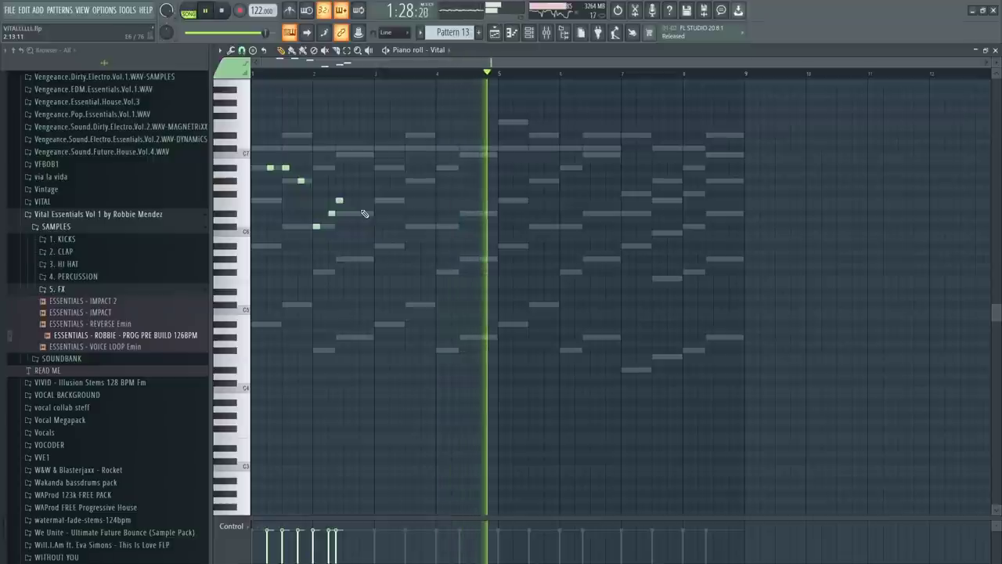
Step: Copy the six-note phrase to bars 3–4 and again to bars 5–6
{"action": "key", "text": "space"}
{"action": "left_click_drag", "start_coordinate": [382, 176], "coordinate": [256, 224]}
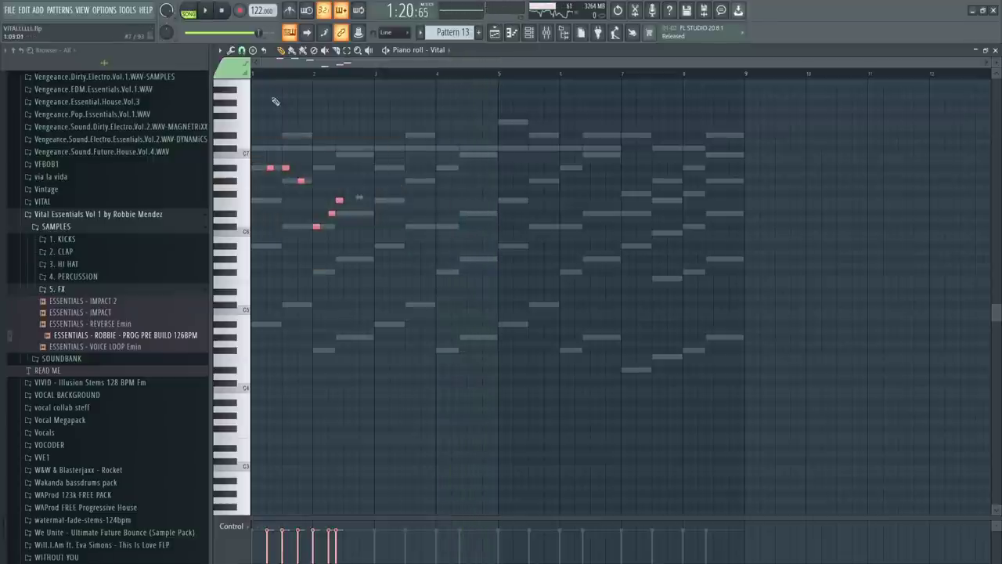
{"action": "key", "text": "space"}
{"action": "left_click_drag", "start_coordinate": [268, 168], "coordinate": [391, 166]}
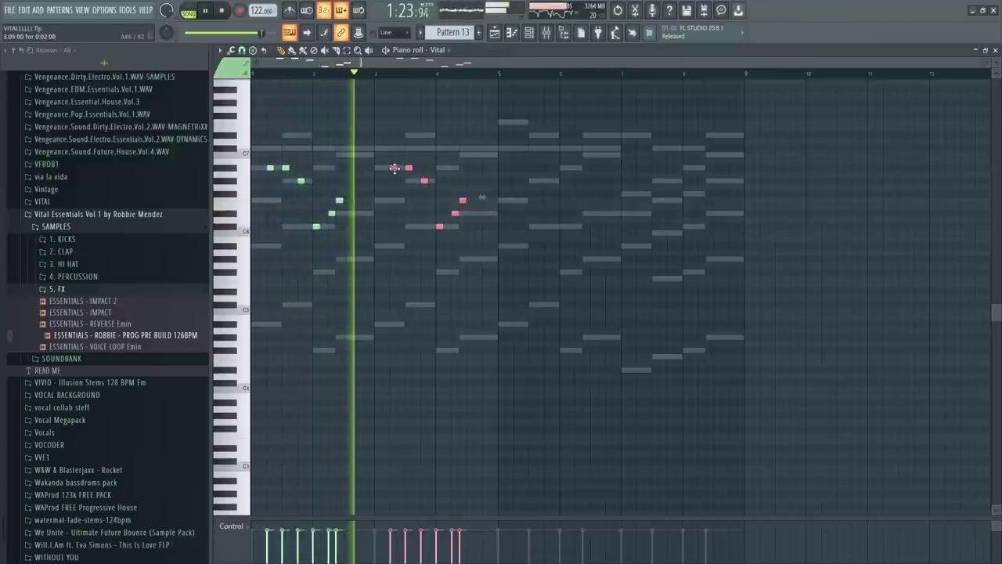
{"action": "left_click_drag", "start_coordinate": [395, 168], "coordinate": [525, 167]}
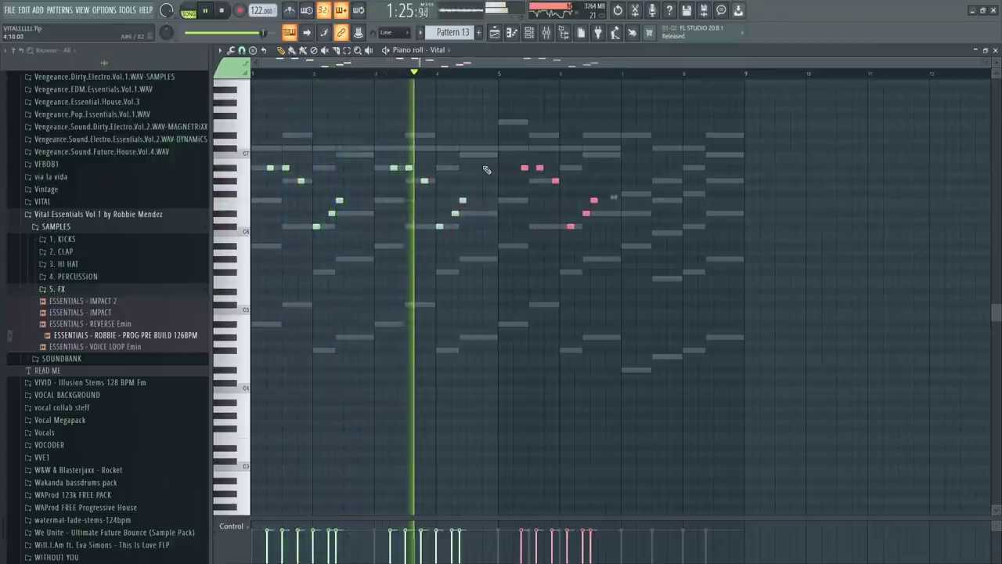
Step: Rewrite the bar 4 part of the melody as C#7, C7, G#6, F6 and G#6
{"action": "left_click", "coordinate": [438, 135]}
{"action": "scroll", "coordinate": [446, 143], "scroll_direction": "up", "scroll_amount": 2, "text": "ctrl"}
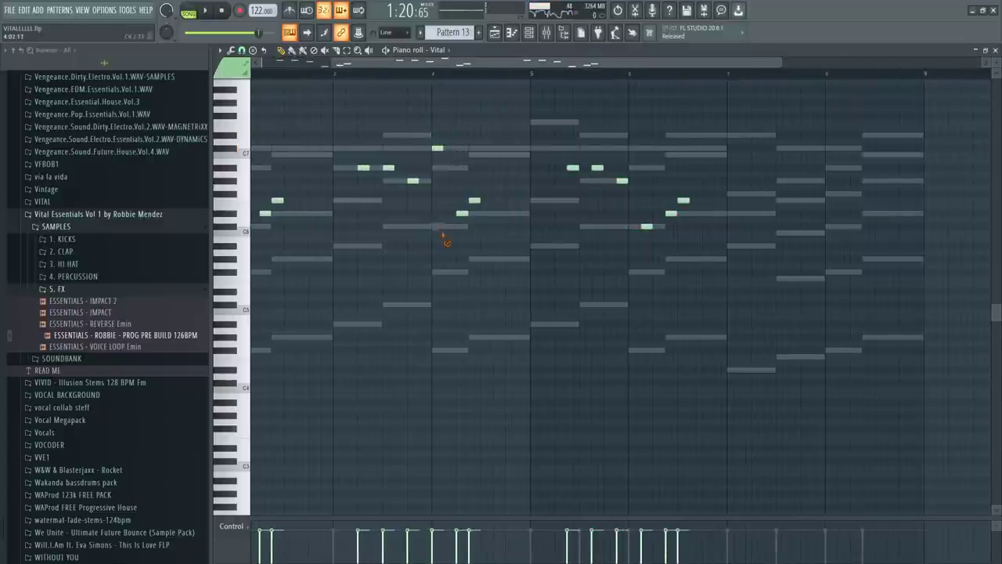
{"action": "scroll", "coordinate": [443, 235], "scroll_direction": "up", "scroll_amount": 2}
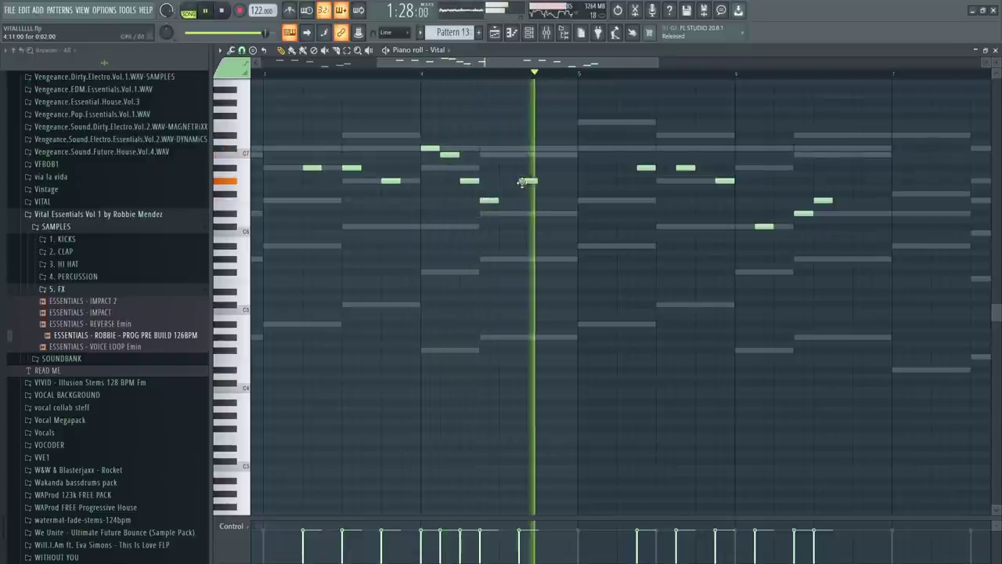
Step: Delete the phrase copy in bars 5–6 and duplicate the four-bar melody into bars 5–8
{"action": "scroll", "coordinate": [523, 183], "scroll_direction": "down", "scroll_amount": 3}
{"action": "left_click_drag", "start_coordinate": [721, 228], "coordinate": [568, 146], "text": "ctrl"}
{"action": "key", "text": "Delete"}
{"action": "left_click_drag", "start_coordinate": [540, 239], "coordinate": [270, 79], "text": "ctrl"}
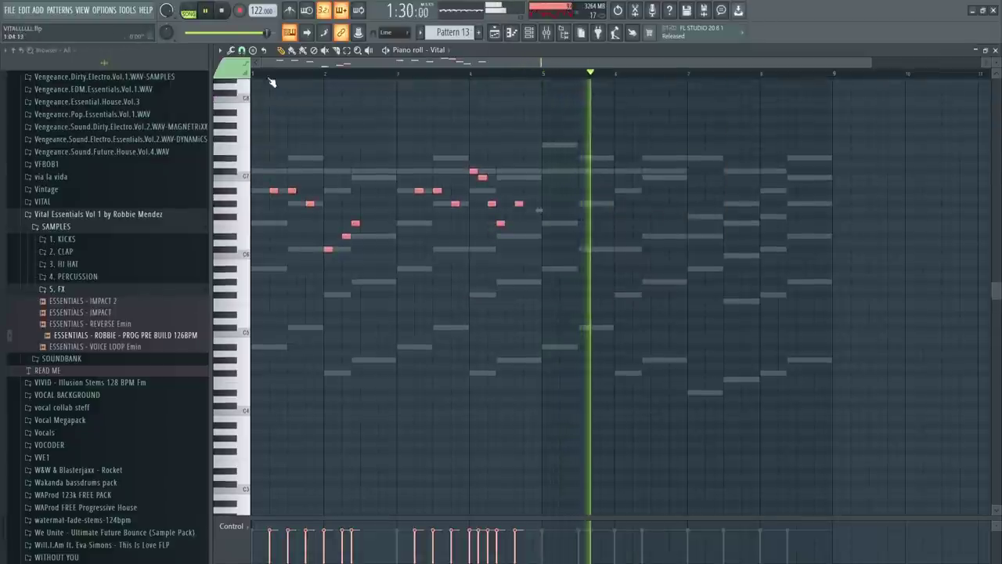
{"action": "key", "text": "ctrl+b"}
{"action": "key", "text": "space"}
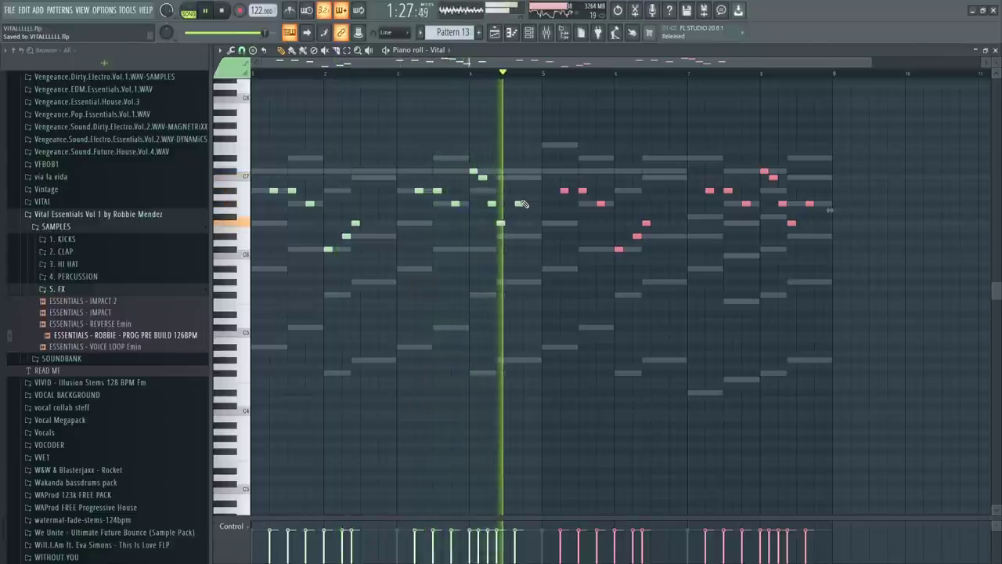
Step: Add a C#6 note at the very end of bar 4 and play the melody through it
{"action": "key", "text": "space"}
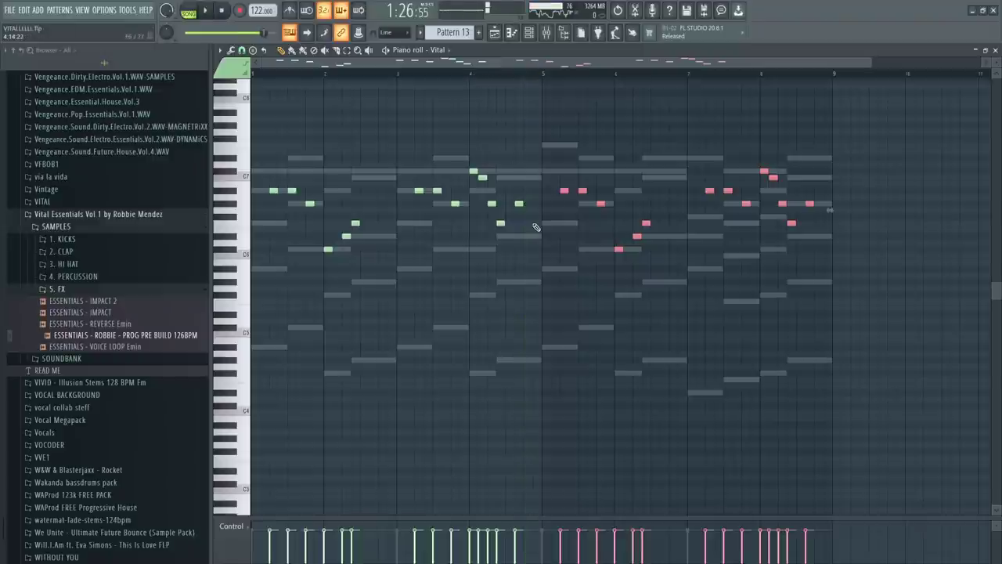
{"action": "scroll", "coordinate": [535, 227], "scroll_direction": "up", "scroll_amount": 3}
{"action": "key", "text": "space"}
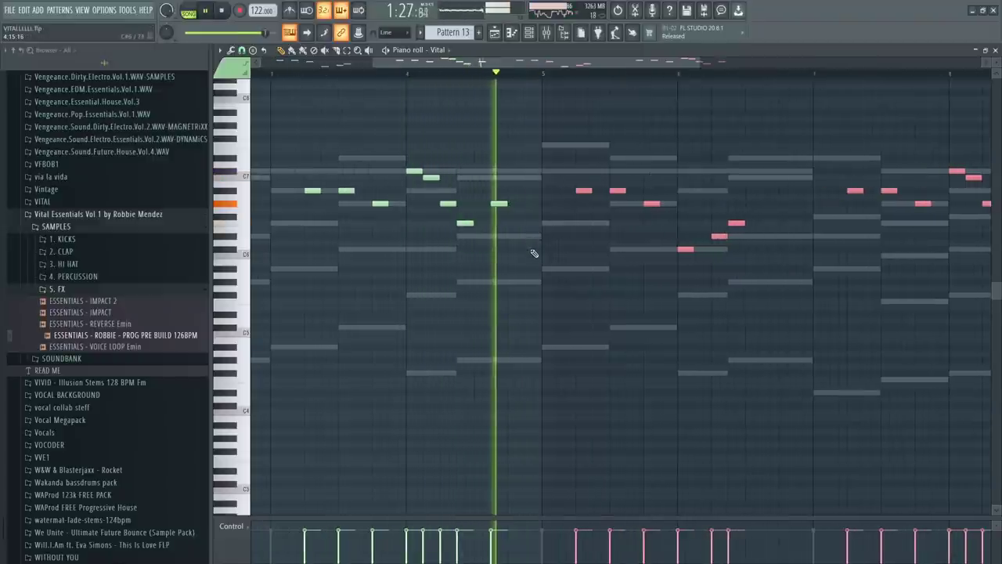
{"action": "key", "text": "space"}
{"action": "left_click", "coordinate": [526, 236]}
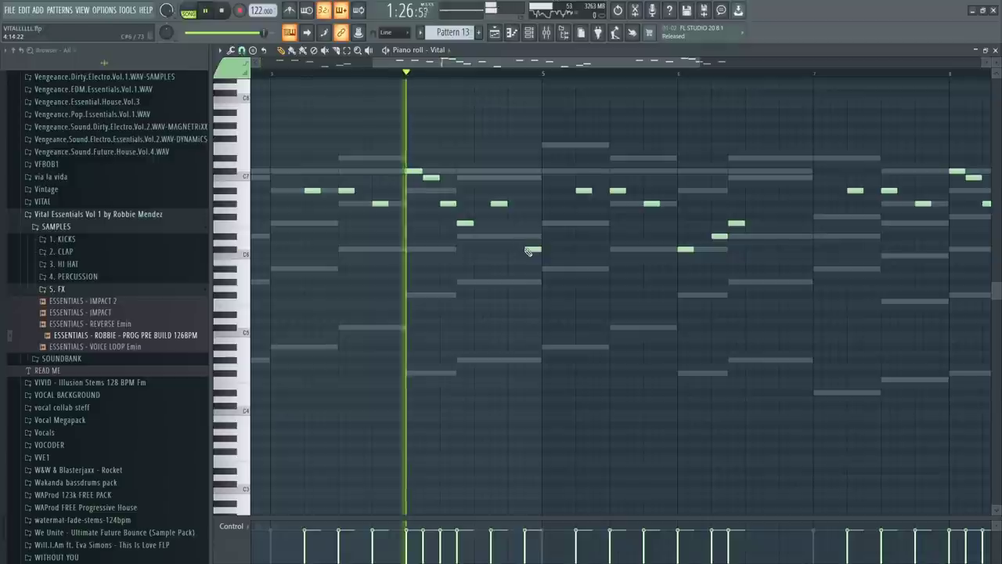
{"action": "scroll", "coordinate": [531, 249], "scroll_direction": "down", "scroll_amount": 2}
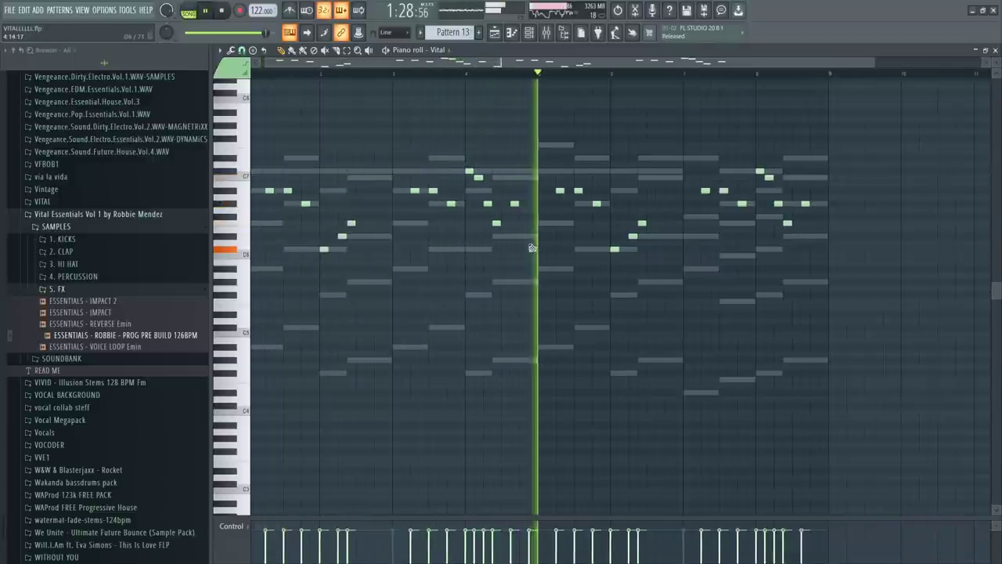
{"action": "scroll", "coordinate": [610, 249], "scroll_direction": "up", "scroll_amount": 2}
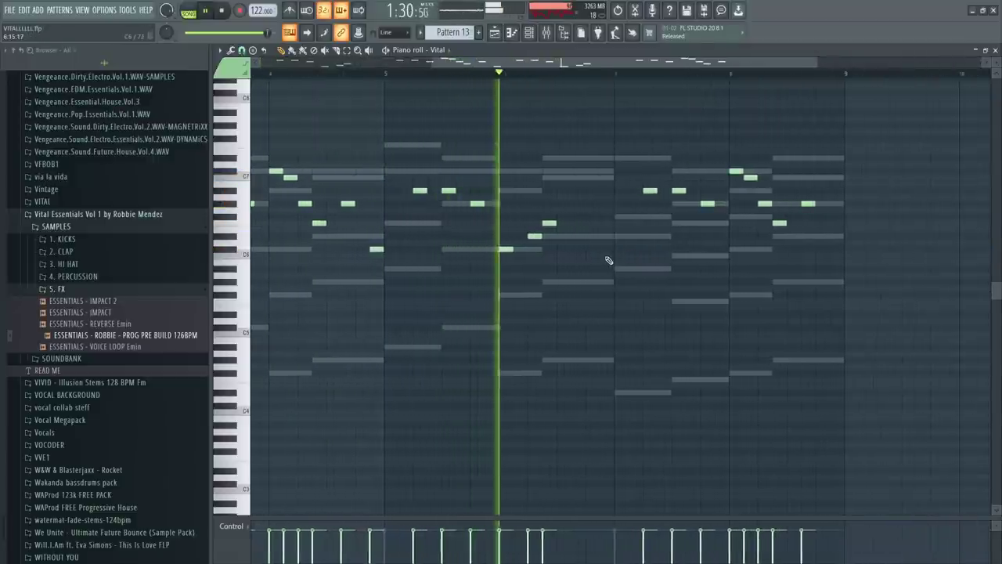
Step: Replace the two A#6 notes in bar 7 with F#6 at its start followed by F6
{"action": "key", "text": "space"}
{"action": "left_click", "coordinate": [616, 210]}
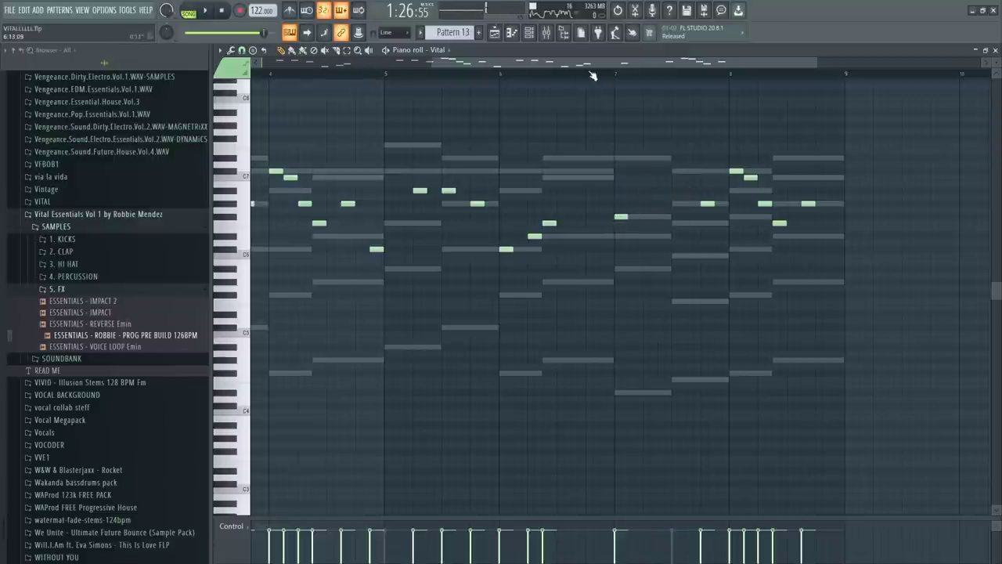
{"action": "key", "text": "space"}
{"action": "left_click", "coordinate": [645, 223]}
{"action": "key", "text": "space"}
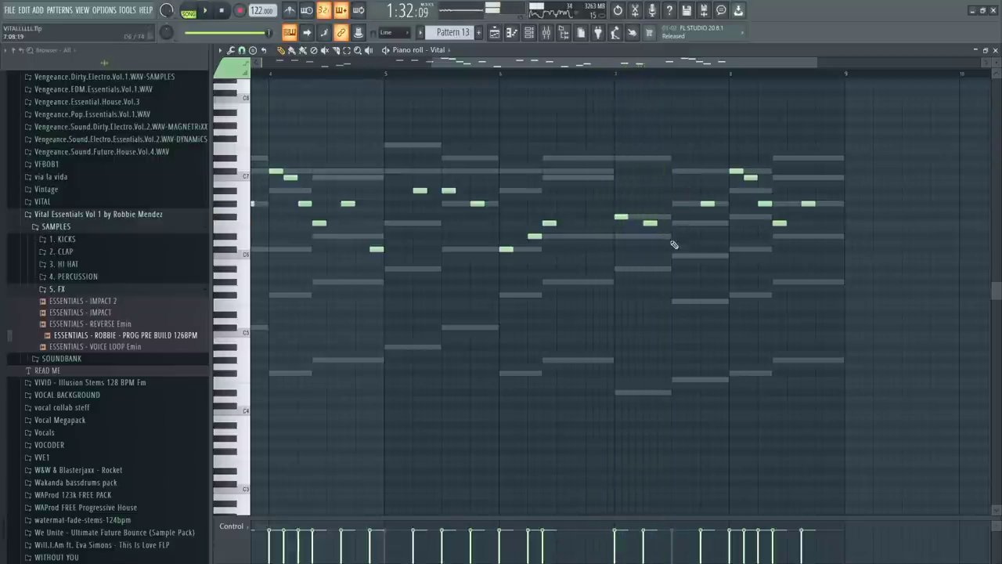
Step: Add a C#6 note in the middle of bar 7 after auditioning it at D#6 and C6
{"action": "left_click", "coordinate": [678, 235]}
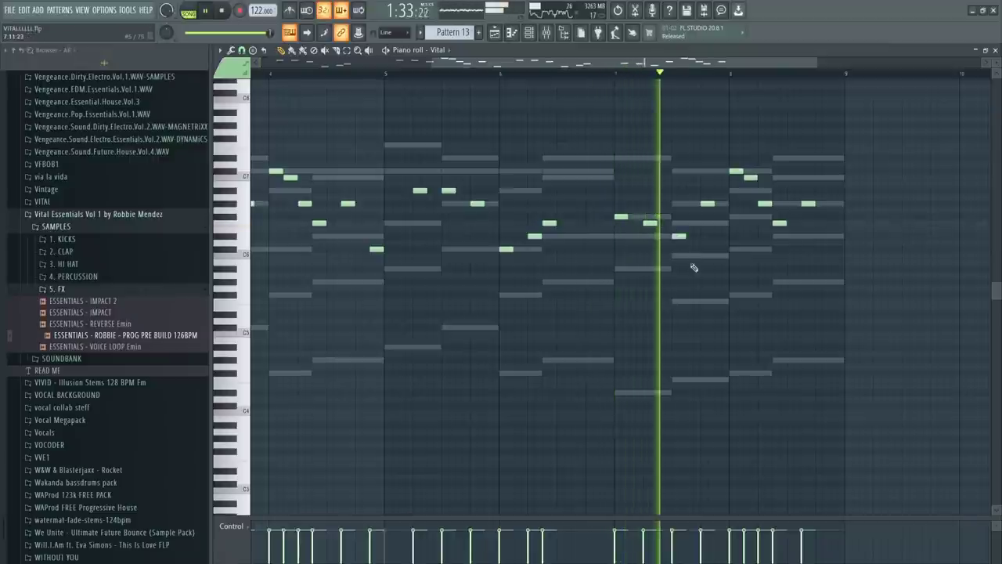
{"action": "left_click_drag", "start_coordinate": [682, 232], "coordinate": [682, 252]}
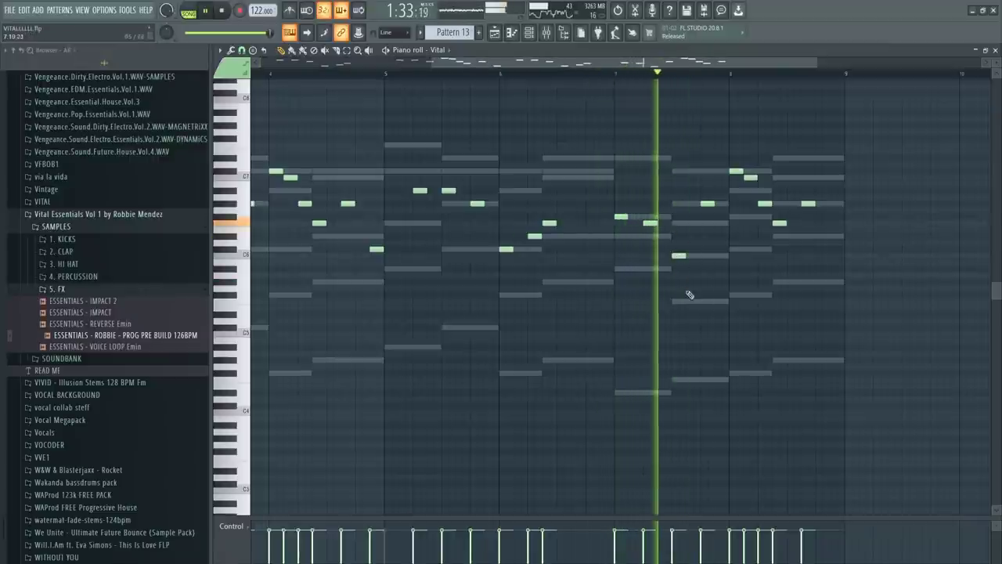
{"action": "key", "text": "space"}
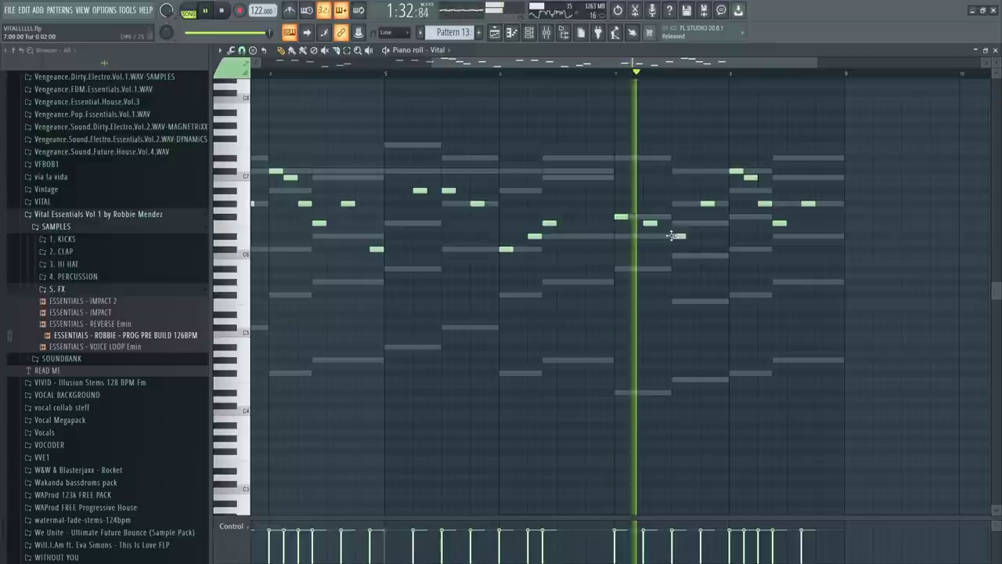
{"action": "left_click", "coordinate": [678, 234]}
{"action": "key", "text": "space"}
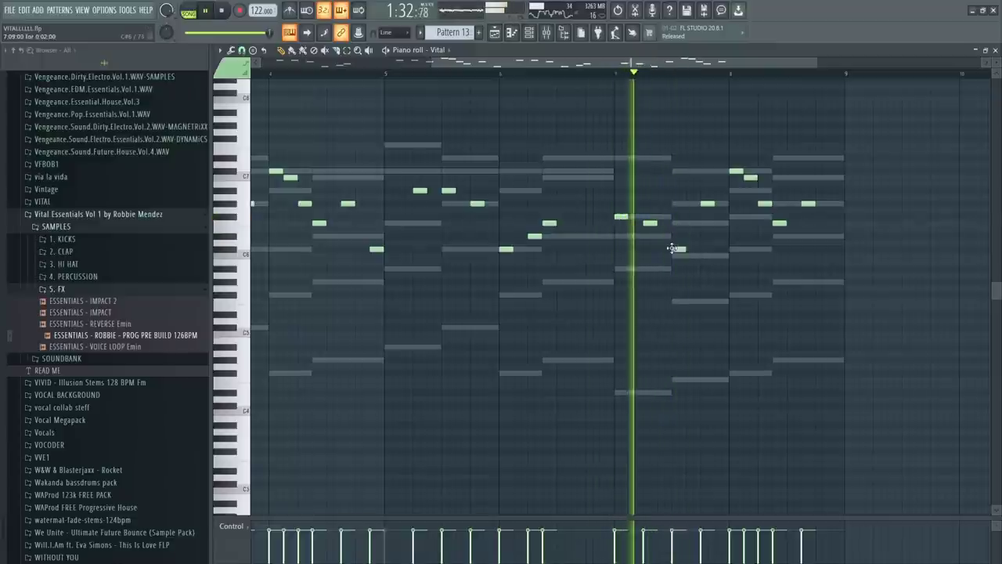
{"action": "left_click", "coordinate": [679, 249]}
{"action": "key", "text": "space"}
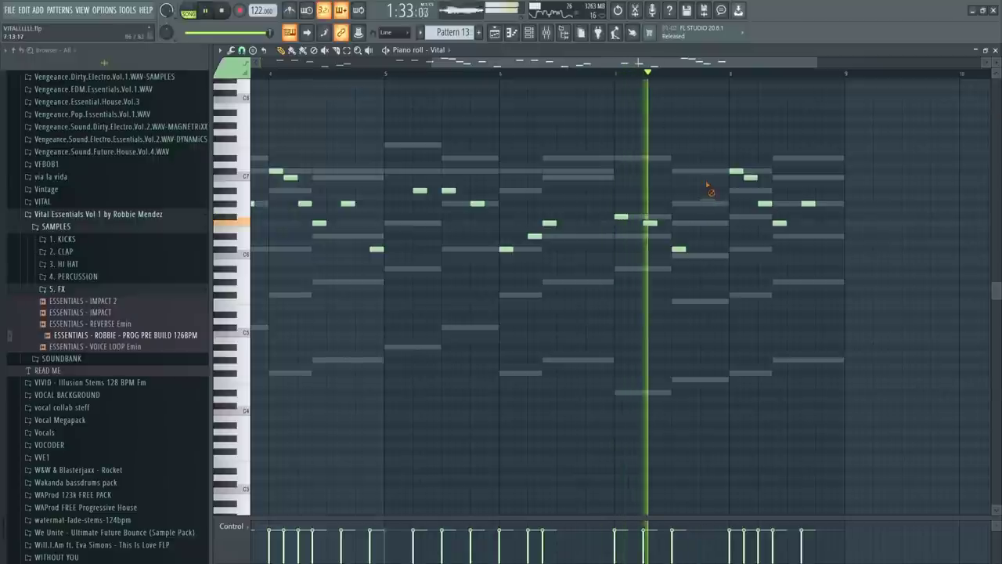
Step: Delete the G#6 in bar 7 and all bar 8 notes, and add a G#5 right after bar 7's C#6
{"action": "right_click", "coordinate": [707, 203]}
{"action": "left_click_drag", "start_coordinate": [731, 147], "coordinate": [821, 239]}
{"action": "key", "text": "Delete"}
{"action": "scroll", "coordinate": [774, 284], "scroll_direction": "up", "scroll_amount": 3}
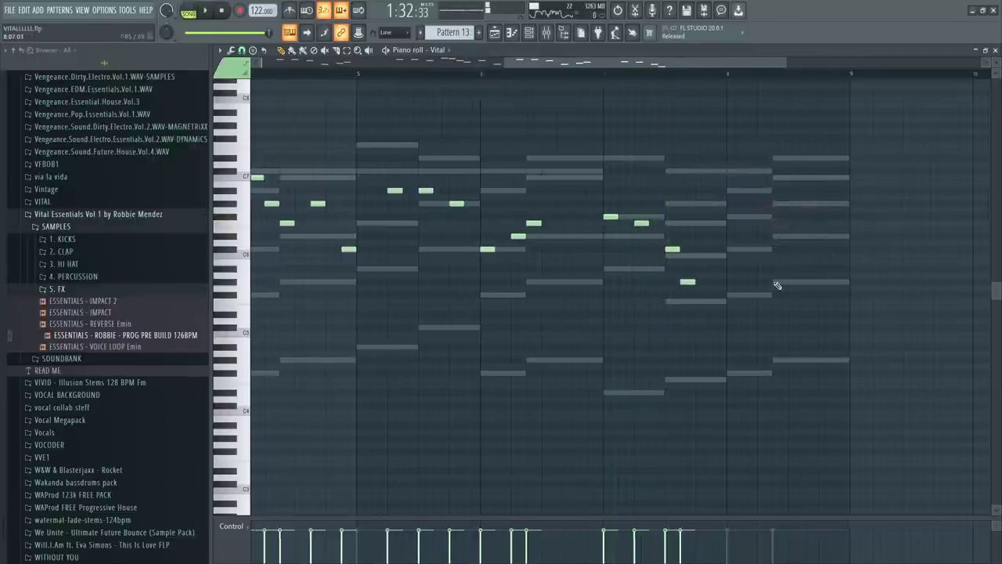
Step: Duplicate the four-note bar 7 phrase into bar 8
{"action": "left_click_drag", "start_coordinate": [759, 316], "coordinate": [530, 208]}
{"action": "key", "text": "ctrl+b"}
{"action": "key", "text": "space"}
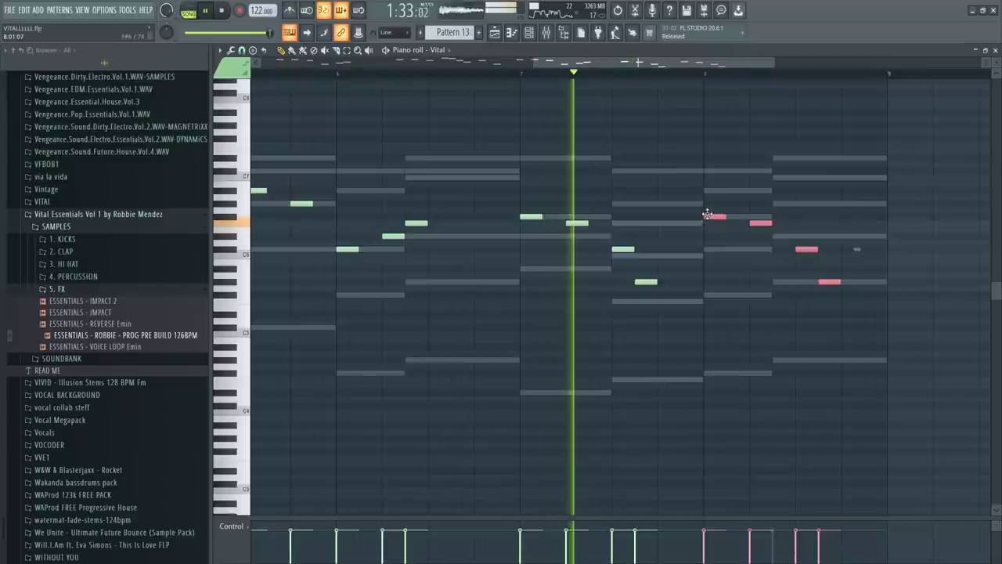
Step: End bar 7 with C#6 and F#6, remove bar 8's opening F#6 and place its F6 slightly earlier
{"action": "left_click", "coordinate": [667, 255]}
{"action": "left_click", "coordinate": [662, 249]}
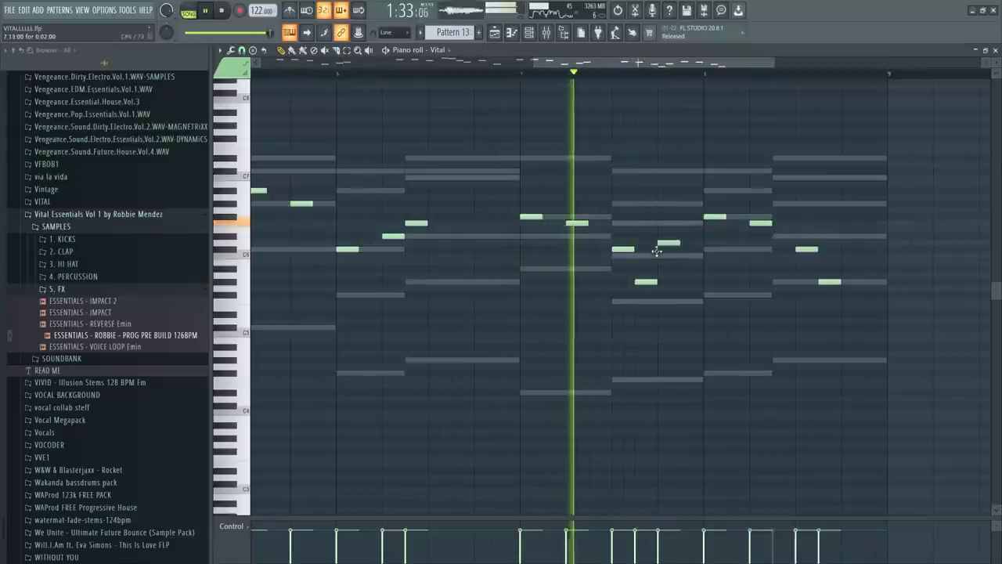
{"action": "right_click", "coordinate": [717, 218]}
{"action": "left_click_drag", "start_coordinate": [718, 224], "coordinate": [729, 225]}
{"action": "right_click", "coordinate": [761, 225]}
{"action": "key", "text": "space"}
{"action": "key", "text": "space"}
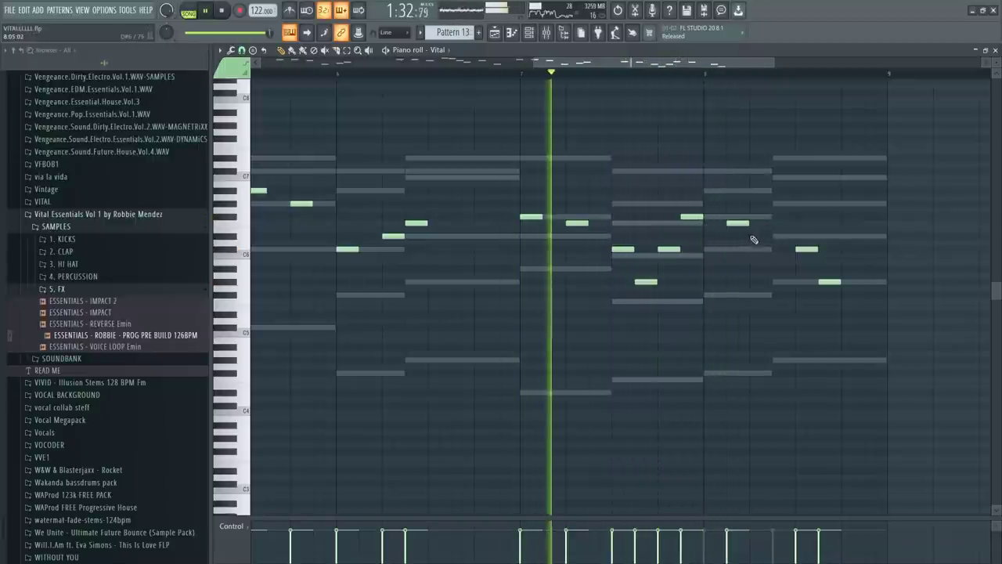
Step: Delete the copied C#6 and G#5 from bar 8, and try a D#6 right after its F6
{"action": "left_click", "coordinate": [754, 236]}
{"action": "right_click", "coordinate": [828, 281]}
{"action": "right_click", "coordinate": [812, 249]}
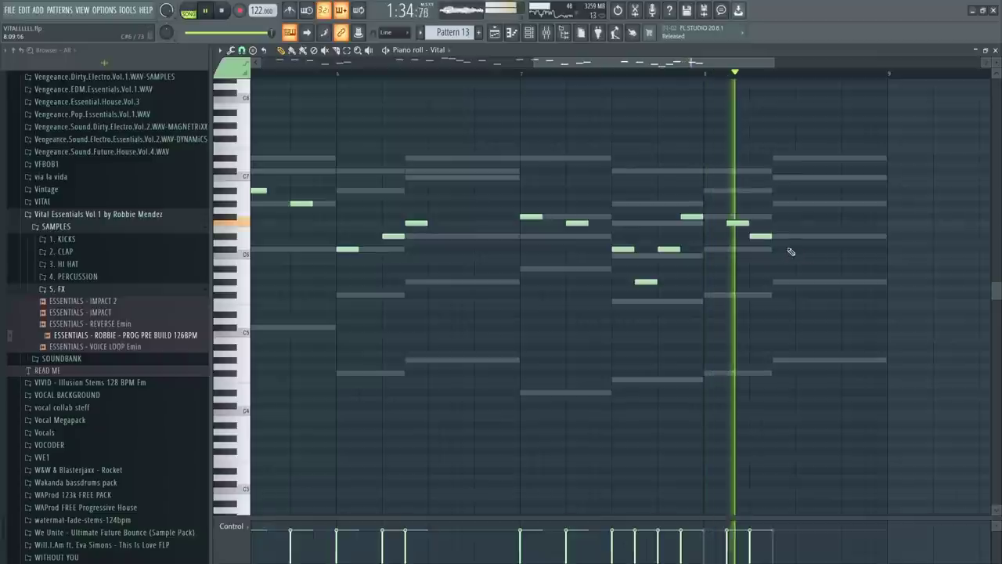
{"action": "right_click", "coordinate": [760, 236]}
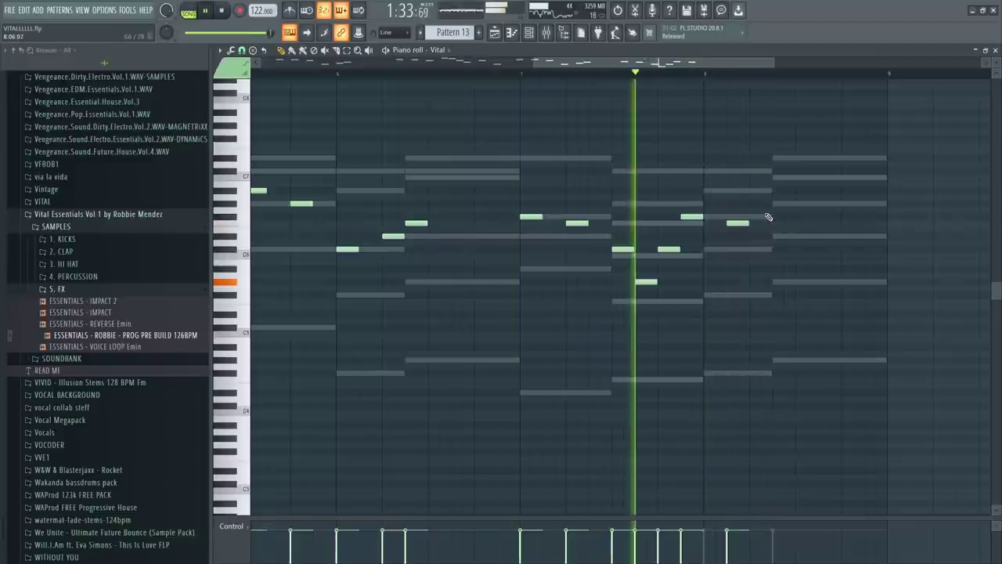
Step: Continue bar 8 after its F6 with F#6, G#6, D#6 and C#6 notes and play the phrase
{"action": "left_click", "coordinate": [775, 205]}
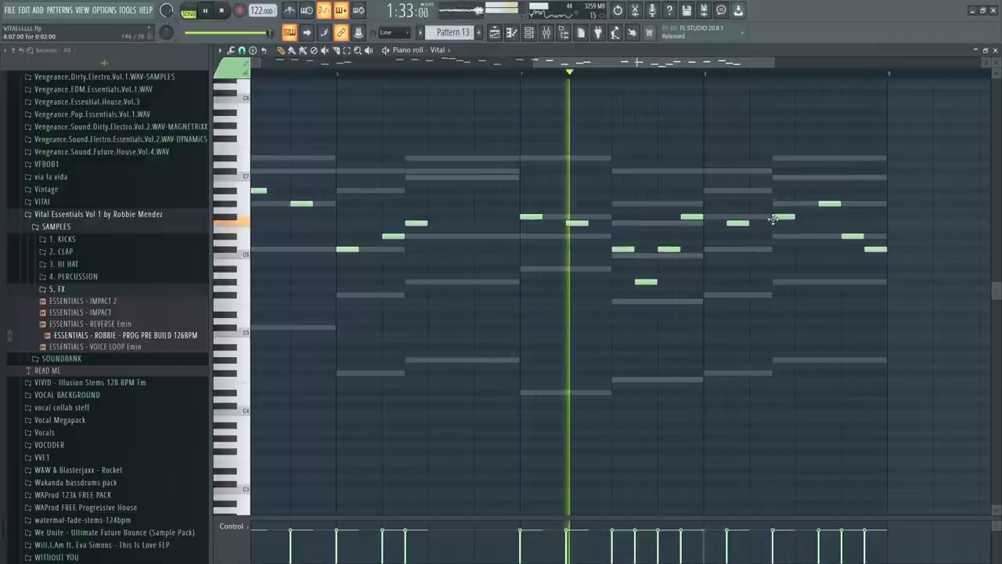
{"action": "left_click", "coordinate": [781, 217]}
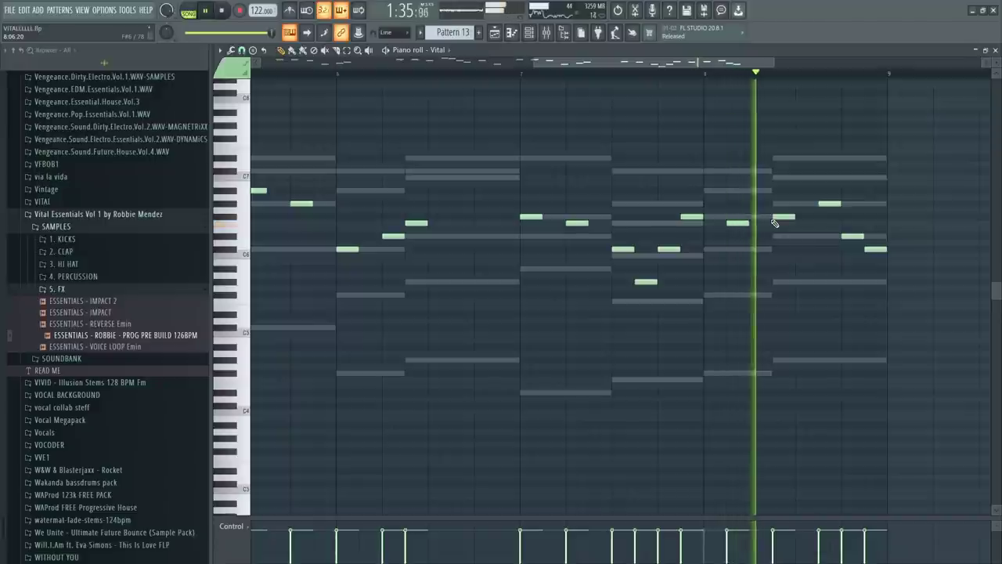
{"action": "key", "text": "space"}
{"action": "key", "text": "space"}
Step: Delete the F#6 in the middle of bar 8, adding F#6 right after the F6 followed by a G#6
{"action": "right_click", "coordinate": [774, 218]}
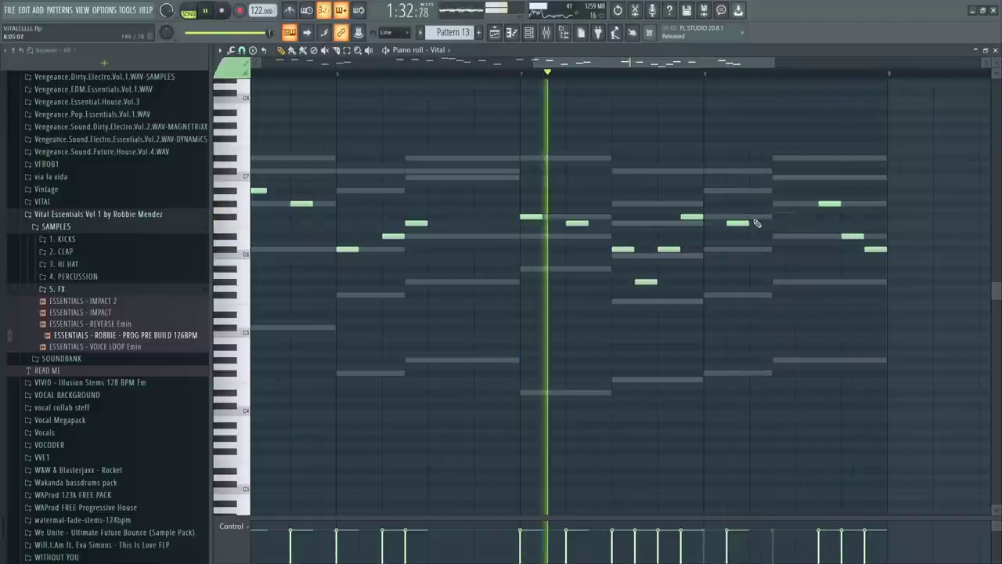
{"action": "left_click", "coordinate": [753, 217]}
{"action": "left_click", "coordinate": [774, 204]}
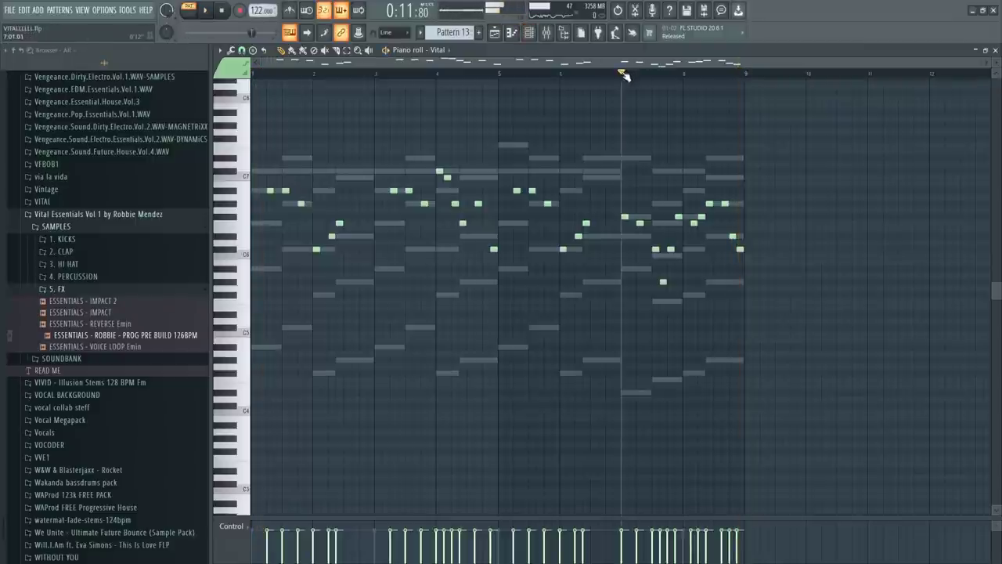
Step: Try the bar 8 phrase without its first G#6
{"action": "scroll", "coordinate": [671, 92], "scroll_direction": "up", "scroll_amount": 3}
{"action": "key", "text": "space"}
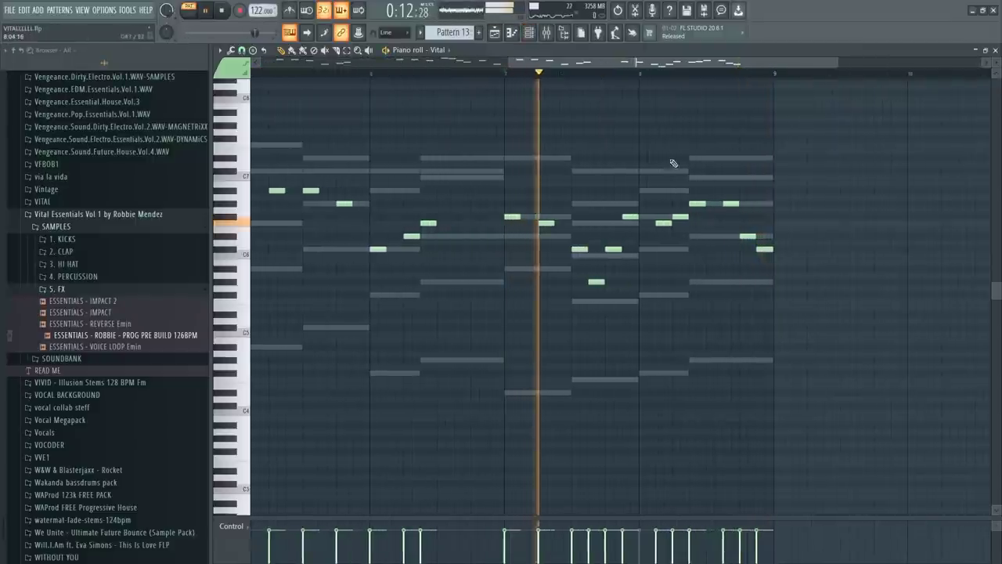
{"action": "right_click", "coordinate": [701, 204]}
{"action": "key", "text": "space"}
{"action": "key", "text": "ctrl+z"}
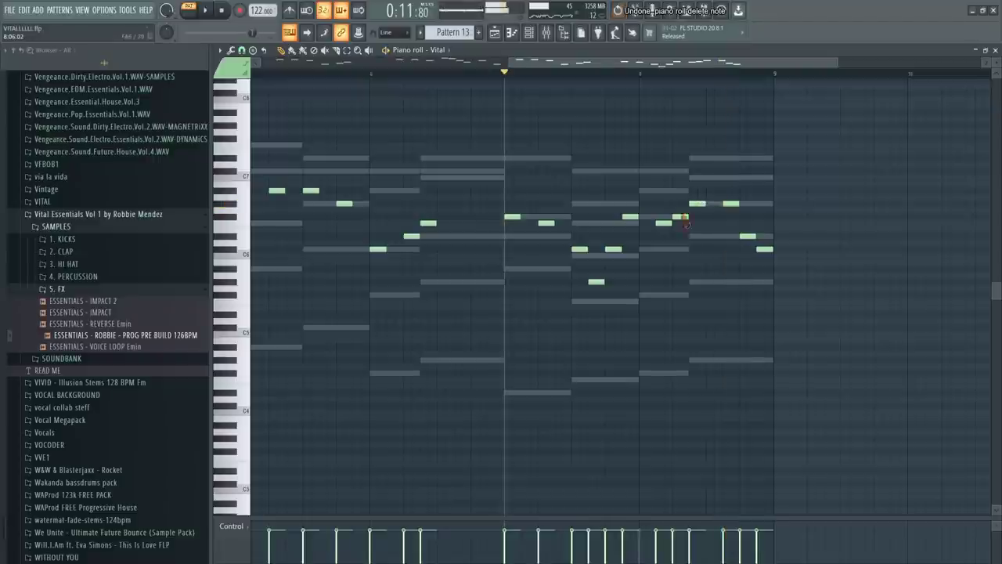
Step: Delete the F#6 just before bar 8's first G#6 and play the ending
{"action": "right_click", "coordinate": [682, 219]}
{"action": "key", "text": "space"}
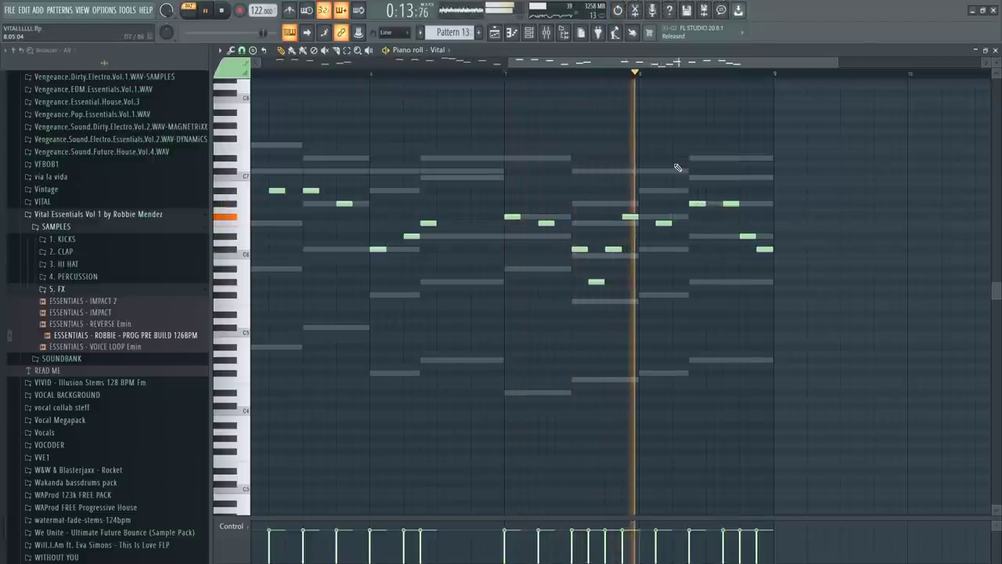
{"action": "key", "text": "space"}
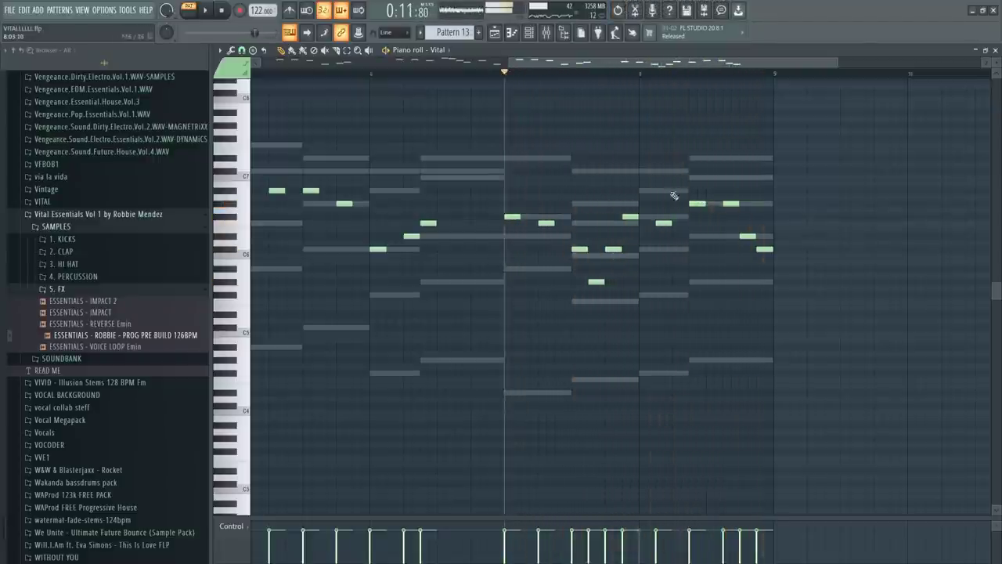
Step: Copy the whole Vital melody from Pattern 13 into a new empty pattern, Pattern 15
{"action": "scroll", "coordinate": [674, 196], "scroll_direction": "down", "scroll_amount": 3}
{"action": "left_click_drag", "start_coordinate": [927, 325], "coordinate": [249, 63]}
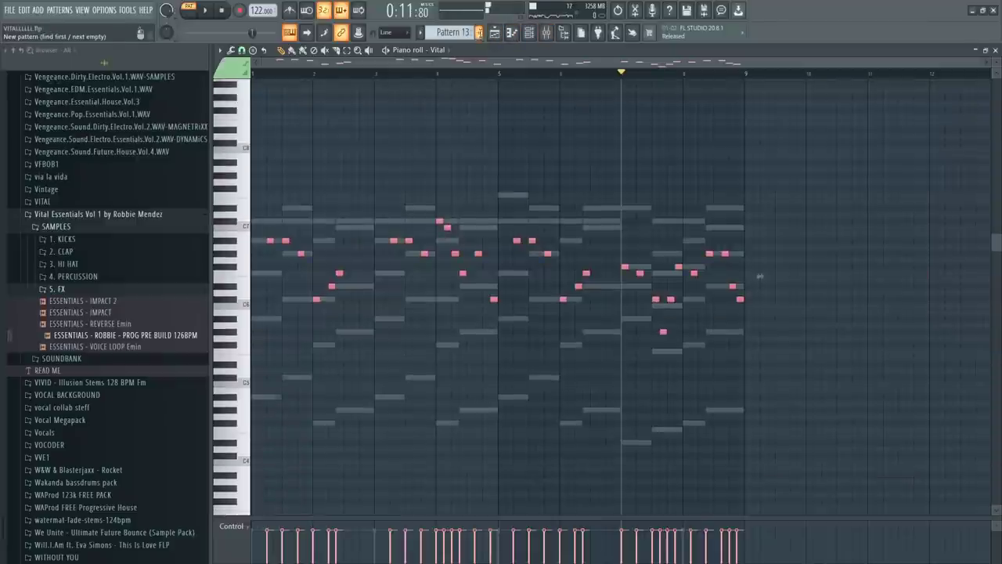
{"action": "left_click", "coordinate": [479, 32]}
{"action": "scroll", "coordinate": [479, 35], "scroll_direction": "up", "scroll_amount": 2}
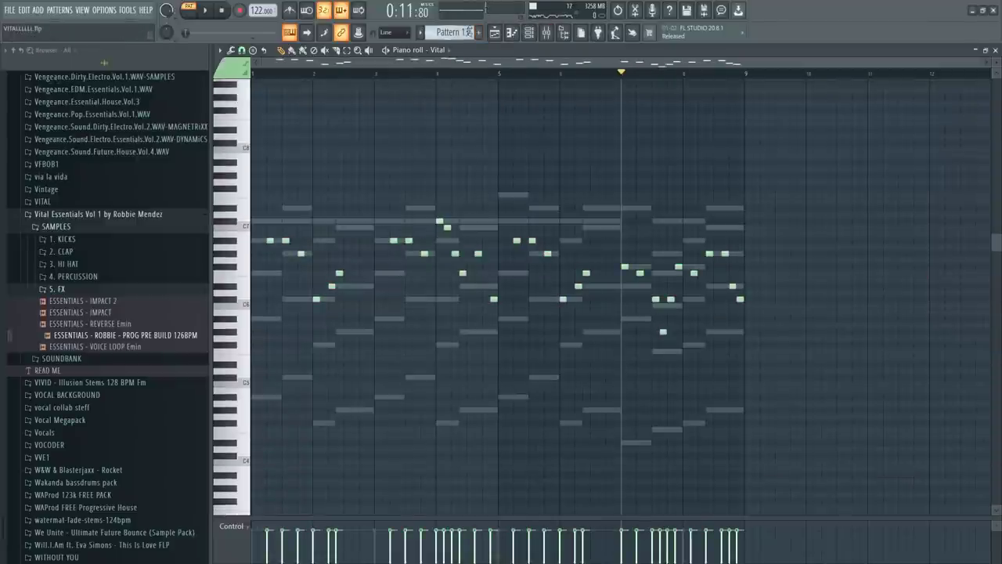
Step: Delete all the Vital melody notes from Pattern 13 and return to Pattern 15
{"action": "left_click_drag", "start_coordinate": [833, 380], "coordinate": [235, 63]}
{"action": "key", "text": "Delete"}
{"action": "scroll", "coordinate": [466, 30], "scroll_direction": "down", "scroll_amount": 2}
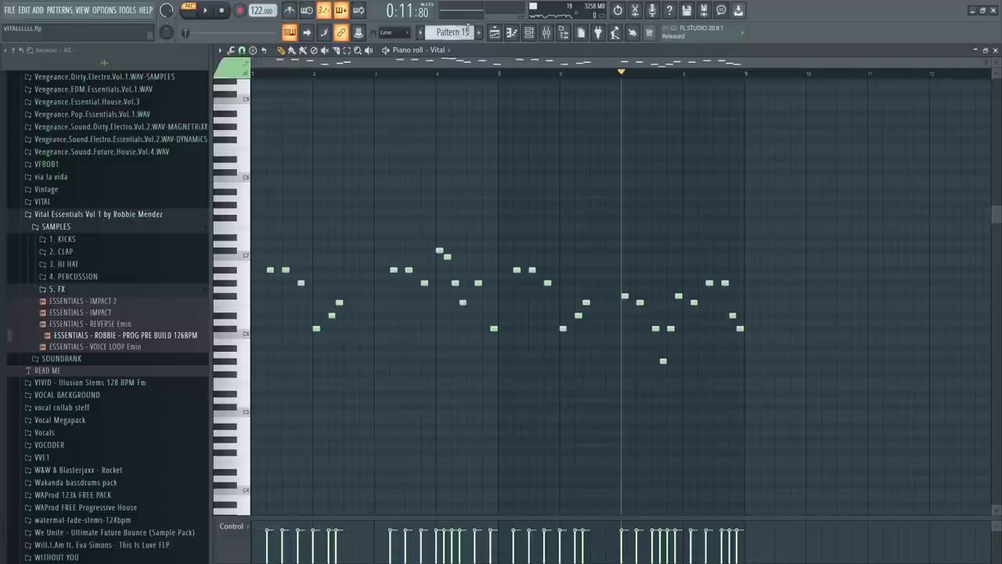
Step: Add another Vital instrument channel to the channel rack and dismiss the project settings window
{"action": "left_click", "coordinate": [530, 33]}
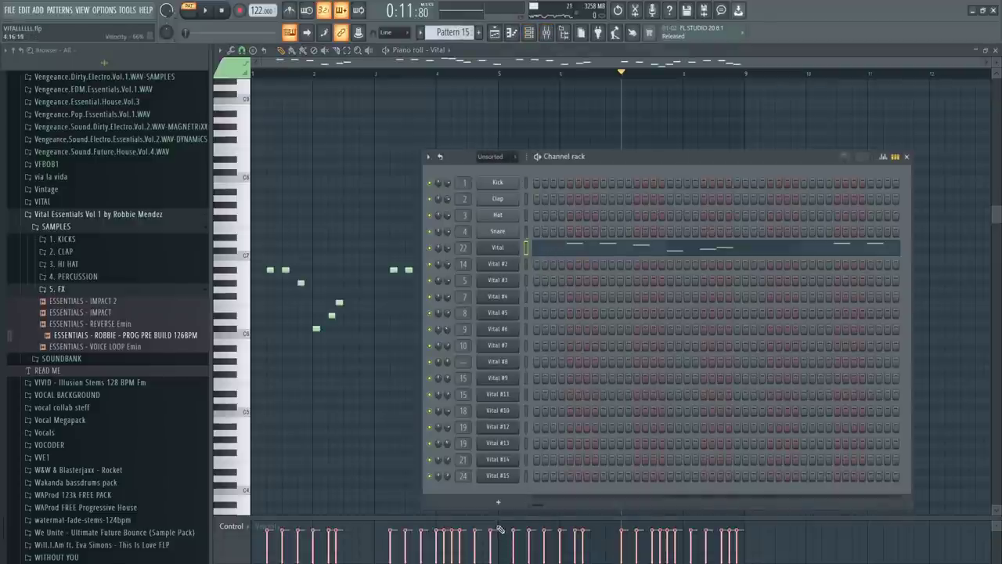
{"action": "left_click", "coordinate": [497, 502]}
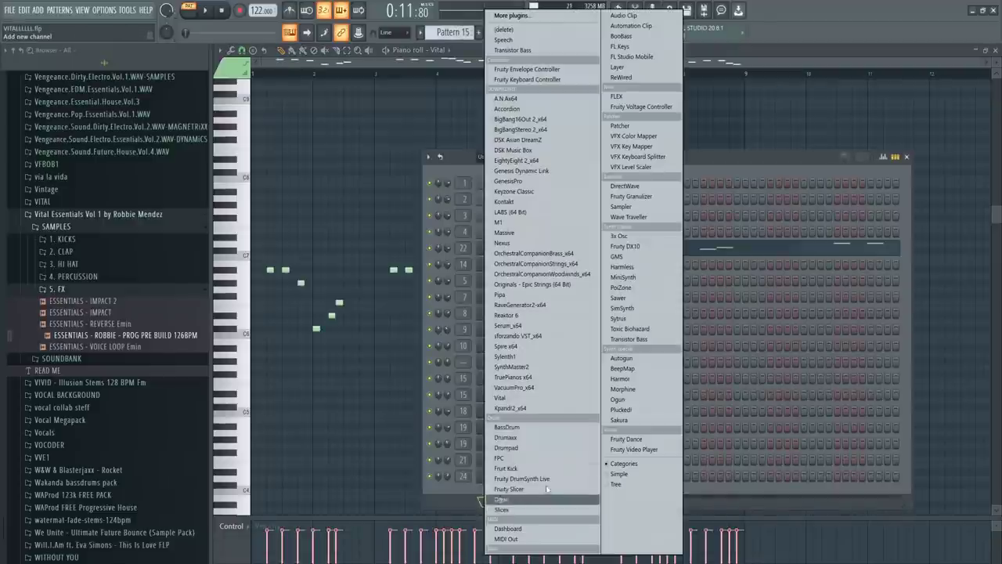
{"action": "left_click", "coordinate": [520, 398]}
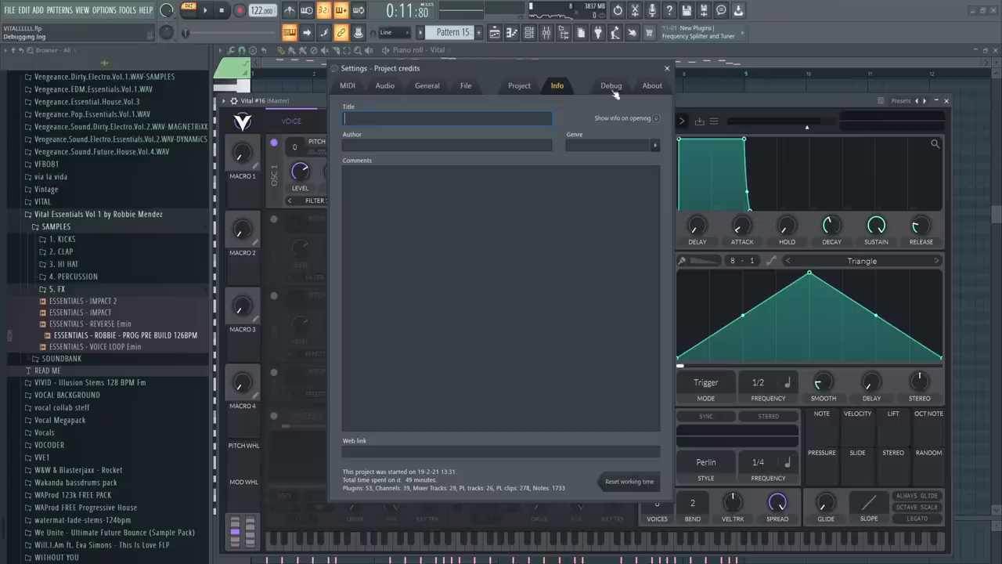
{"action": "left_click", "coordinate": [666, 68]}
Step: Load the PL - SYNTH MALLET preset from the Vital Essentials Vol 1 folder, auditioning PL - SYNTH KINDA PLUCK before it
{"action": "left_click", "coordinate": [592, 123]}
{"action": "scroll", "coordinate": [536, 469], "scroll_direction": "down", "scroll_amount": 5}
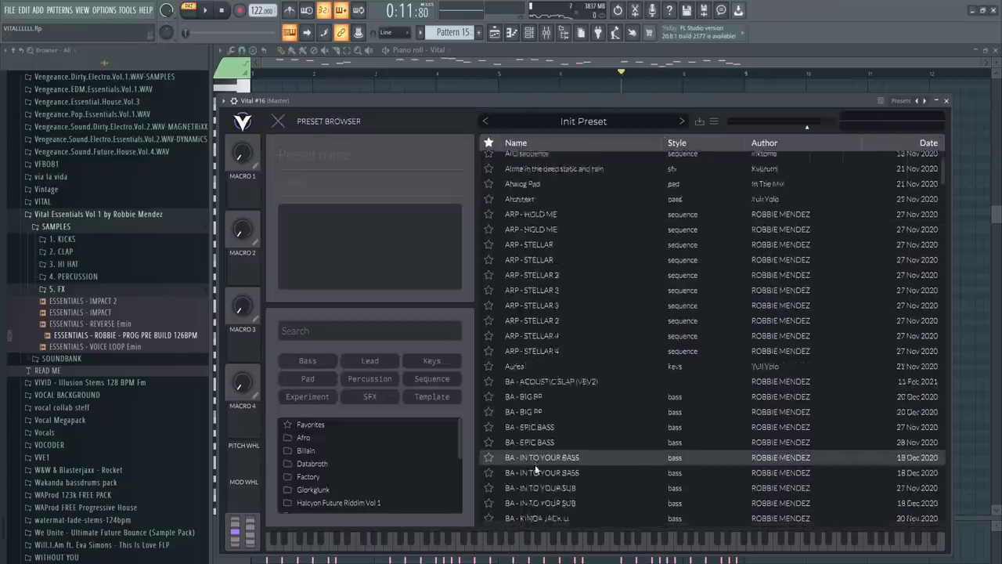
{"action": "scroll", "coordinate": [537, 469], "scroll_direction": "down", "scroll_amount": 5}
{"action": "scroll", "coordinate": [537, 465], "scroll_direction": "down", "scroll_amount": 5}
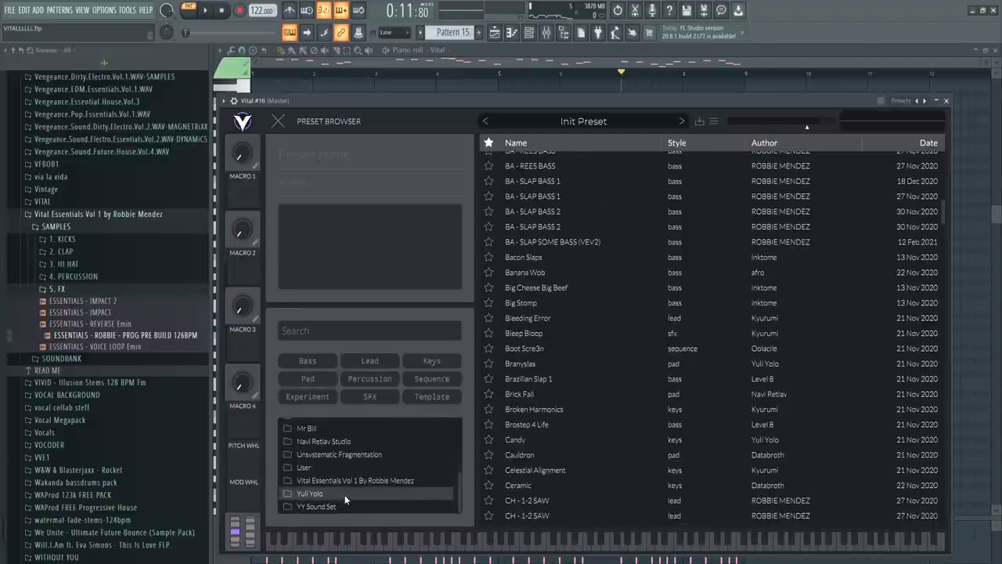
{"action": "left_click", "coordinate": [354, 480]}
{"action": "left_click", "coordinate": [583, 475]}
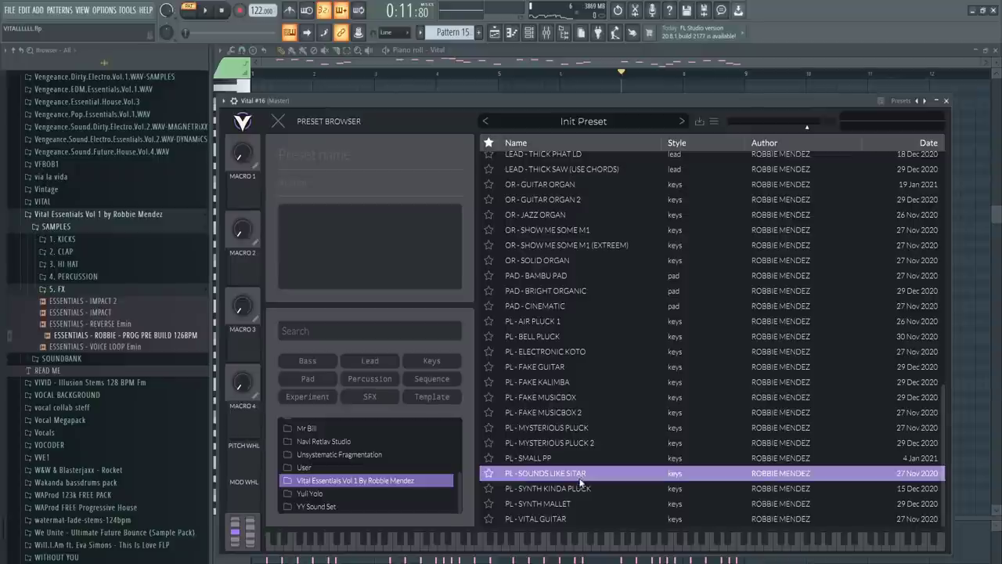
{"action": "left_click", "coordinate": [575, 489]}
{"action": "left_click", "coordinate": [565, 504]}
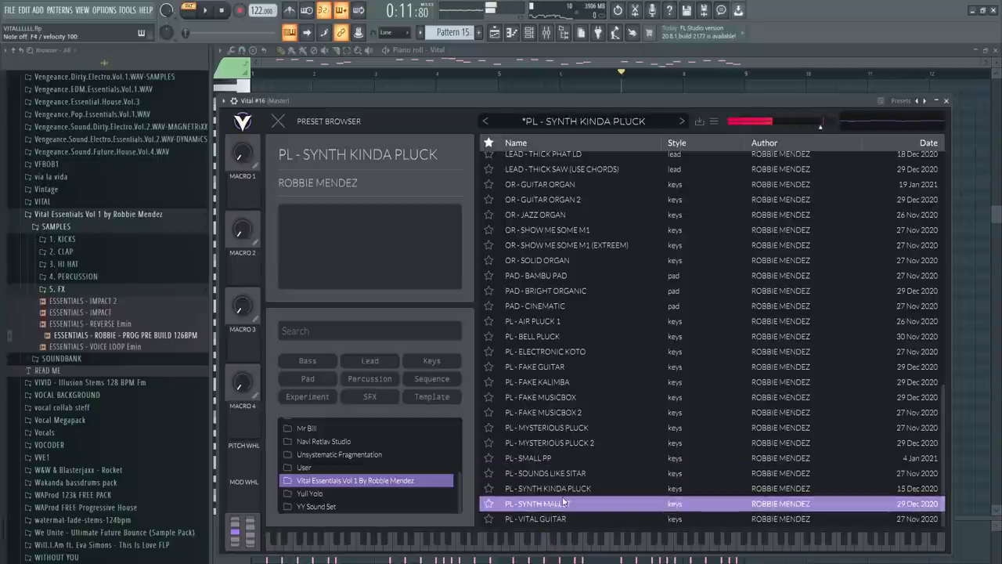
Step: Move the Pattern 15 melody from the Vital channel to Vital #16, one octave higher
{"action": "left_click", "coordinate": [529, 34]}
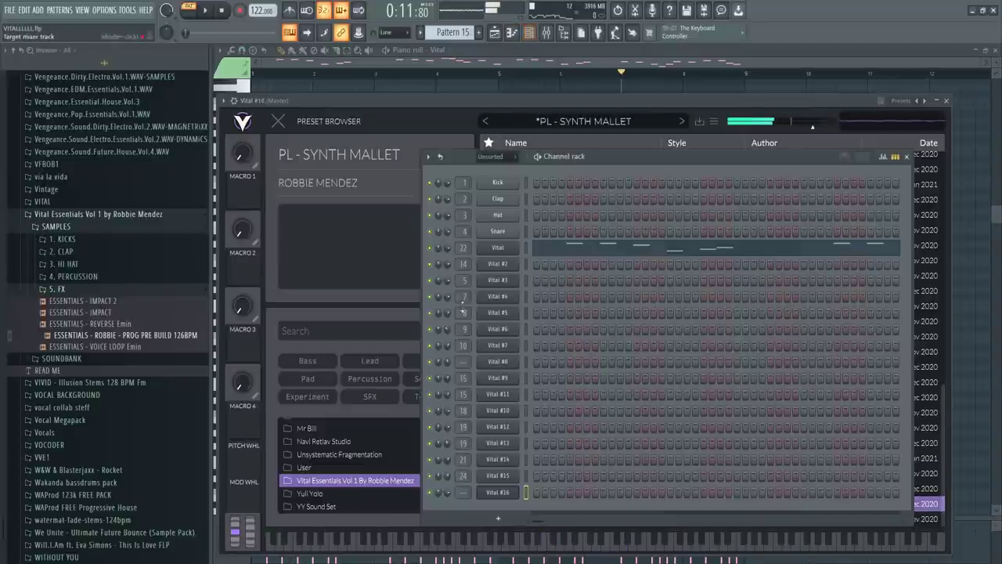
{"action": "left_click", "coordinate": [527, 249]}
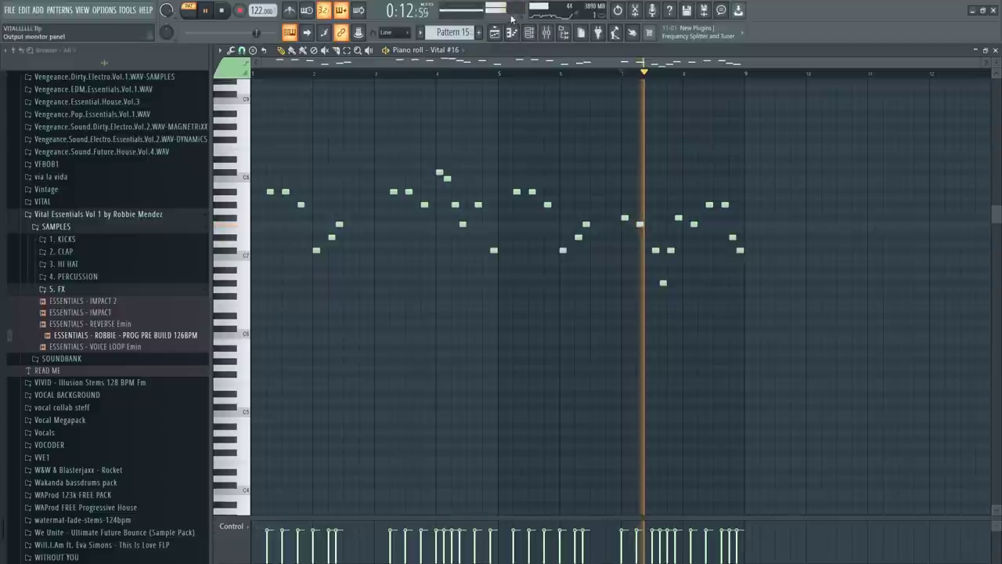
Step: Replace Track 16's Pattern 13 clip at bar 42 with Pattern 15, and place Pattern 14 on Track 18 at the same bar
{"action": "key", "text": "F5"}
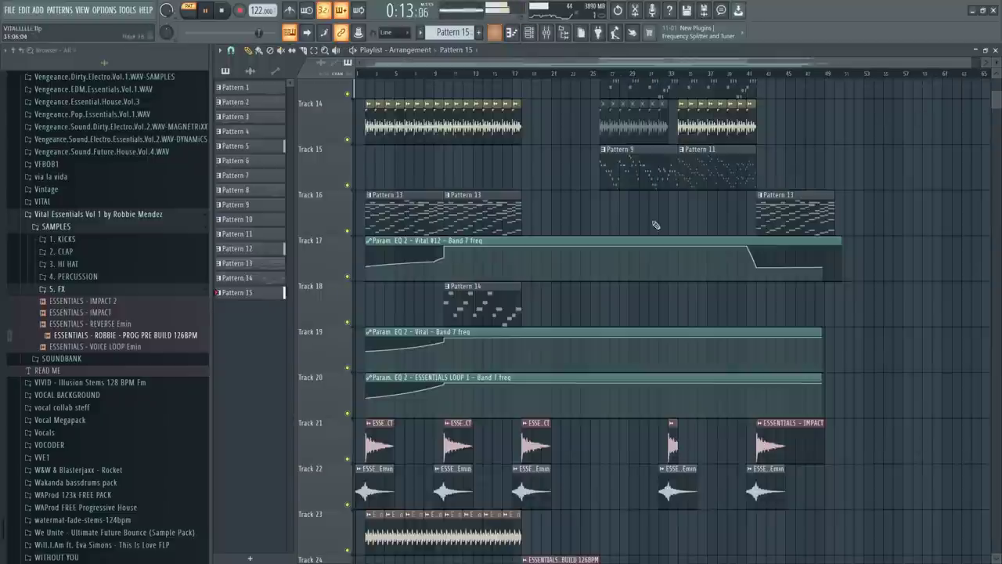
{"action": "double_click", "coordinate": [781, 205]}
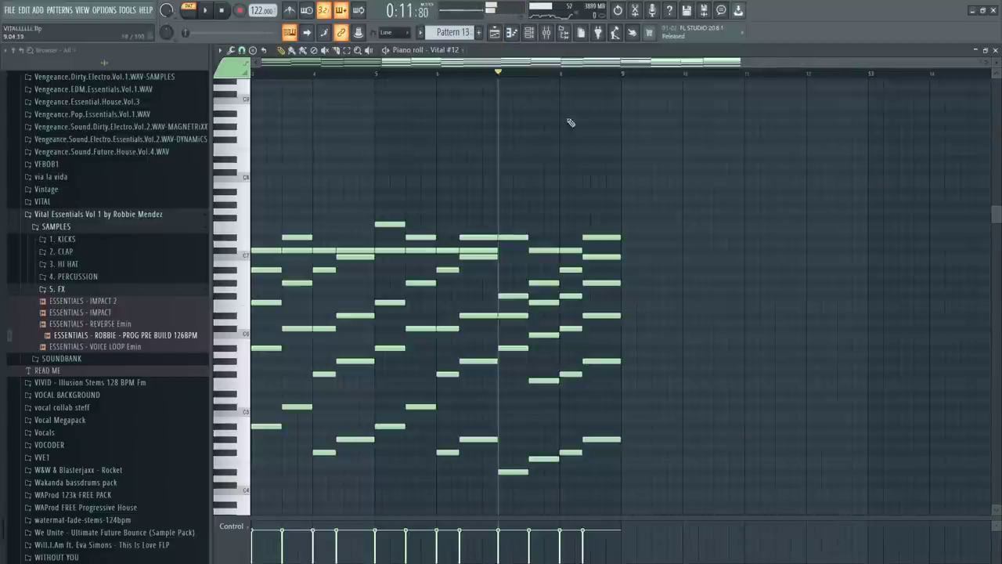
{"action": "left_click", "coordinate": [495, 34]}
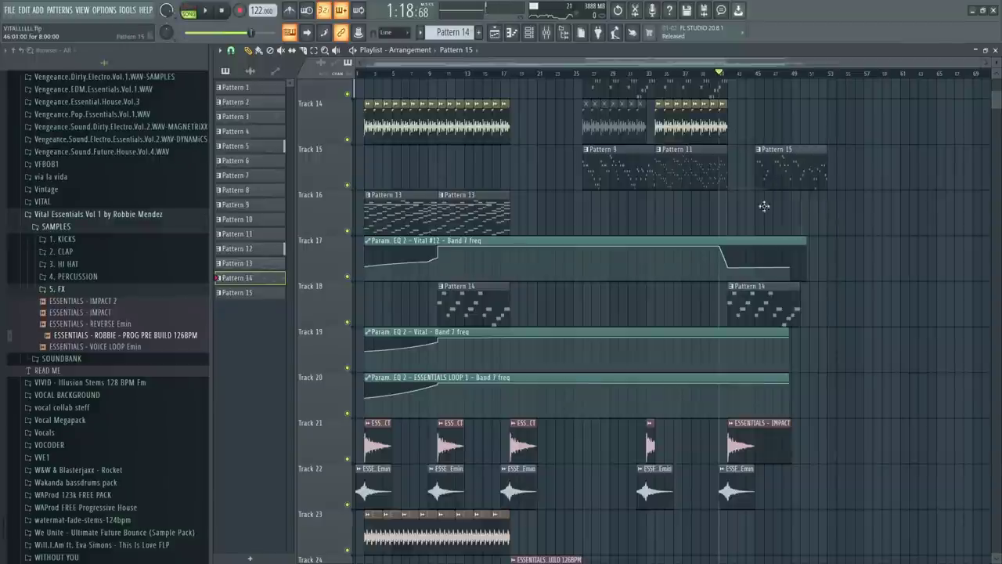
{"action": "right_click", "coordinate": [828, 224]}
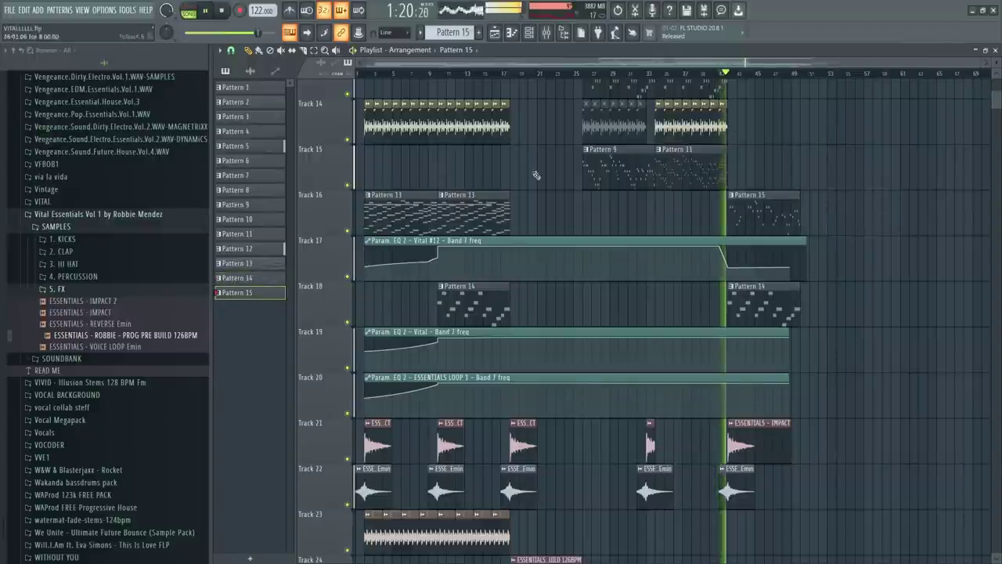
Step: Close all the open windows, reopen the playlist and remove the stray clip placed past the arrangement's end
{"action": "left_click", "coordinate": [85, 10]}
{"action": "left_click", "coordinate": [142, 179]}
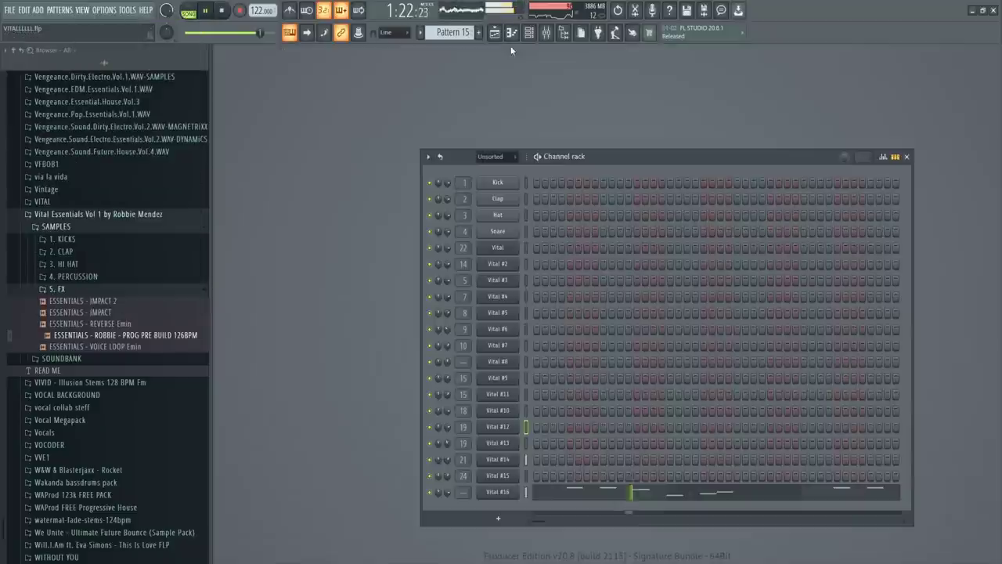
{"action": "left_click", "coordinate": [495, 32]}
{"action": "left_click", "coordinate": [864, 252]}
{"action": "right_click", "coordinate": [893, 238]}
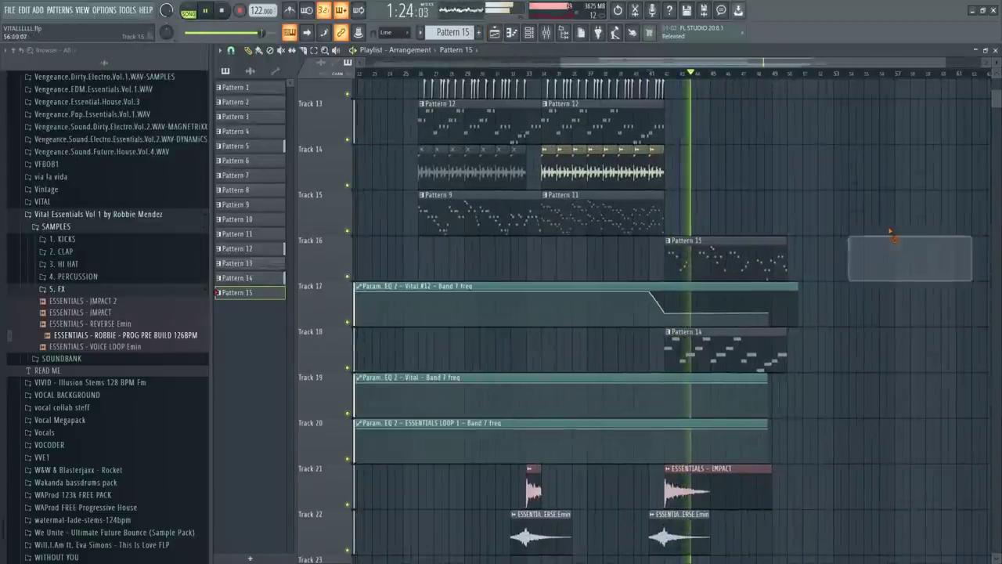
Step: Move the song position to bar 48 and open the Track 16 Pattern 15 melody for editing
{"action": "scroll", "coordinate": [822, 334], "scroll_direction": "down", "scroll_amount": 2}
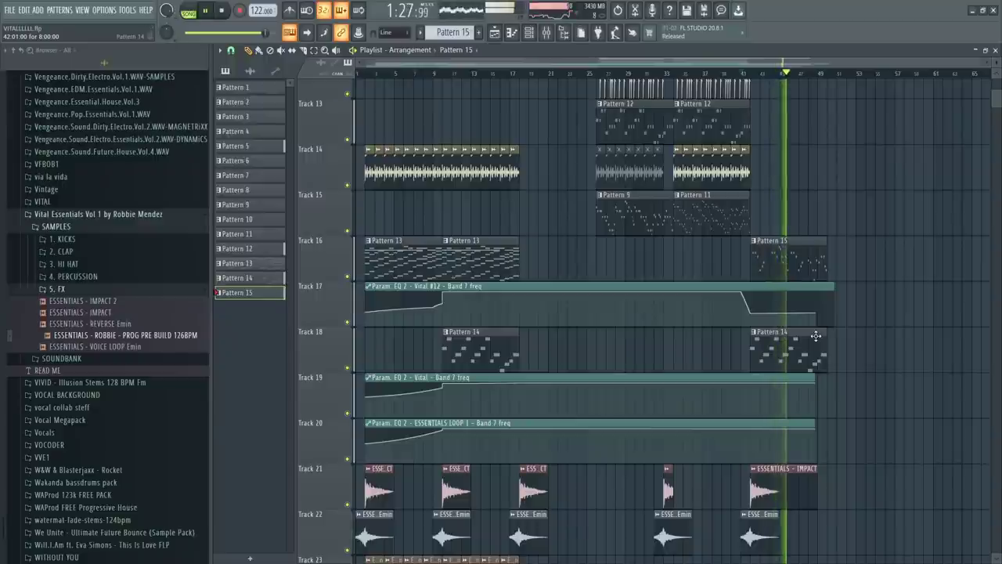
{"action": "scroll", "coordinate": [815, 336], "scroll_direction": "down", "scroll_amount": 2}
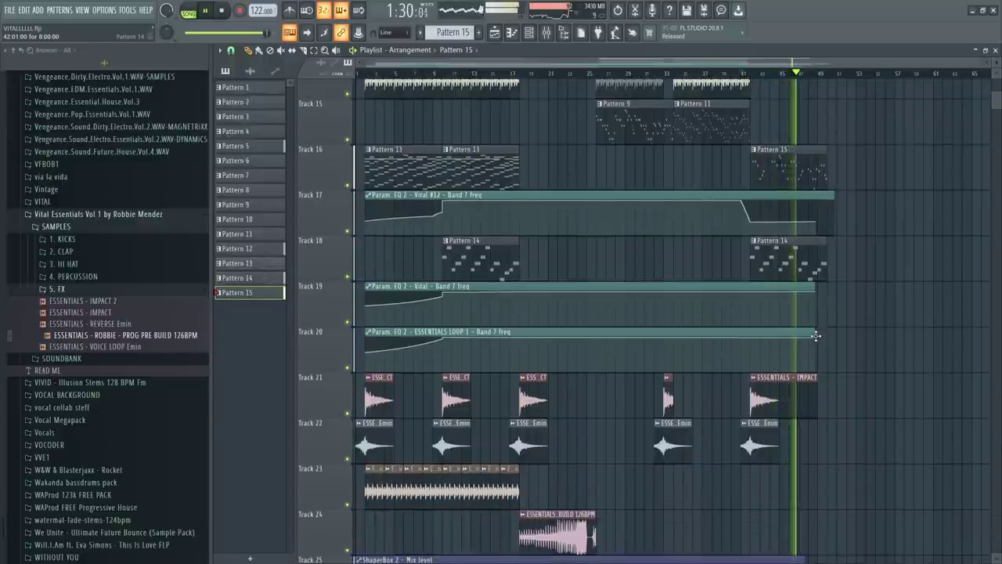
{"action": "scroll", "coordinate": [861, 328], "scroll_direction": "down", "scroll_amount": 2}
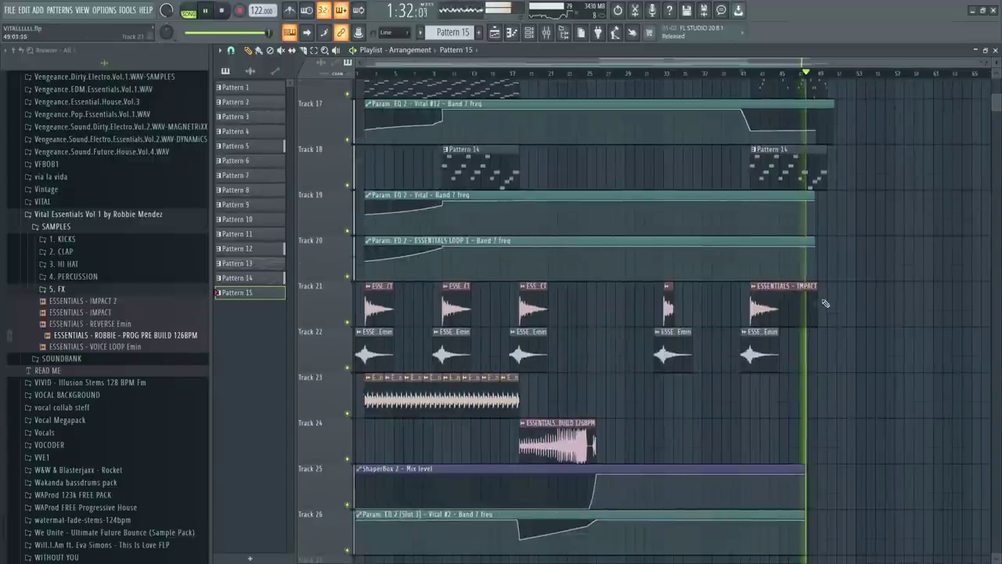
{"action": "scroll", "coordinate": [822, 305], "scroll_direction": "up", "scroll_amount": 3}
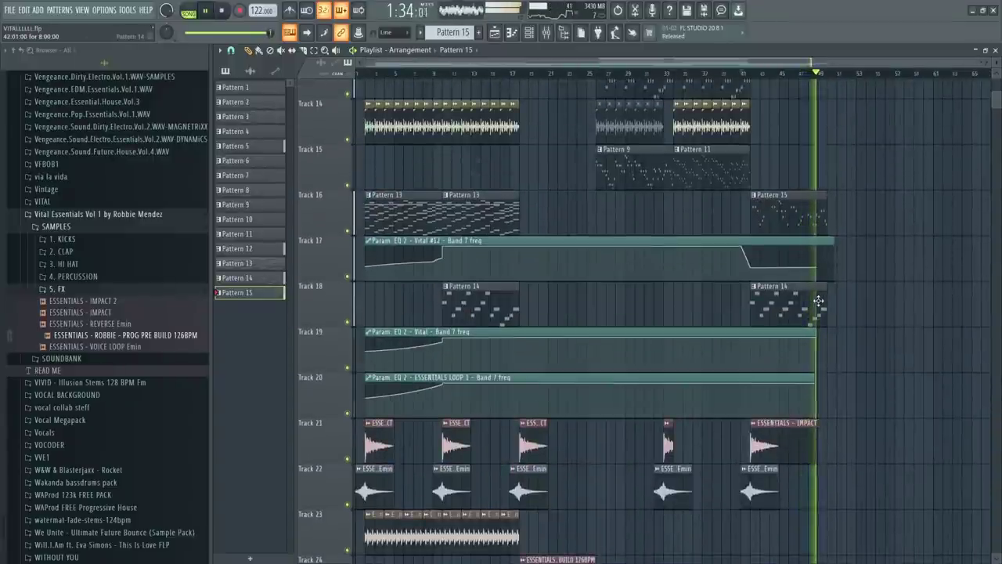
{"action": "left_click", "coordinate": [813, 71]}
{"action": "double_click", "coordinate": [780, 227]}
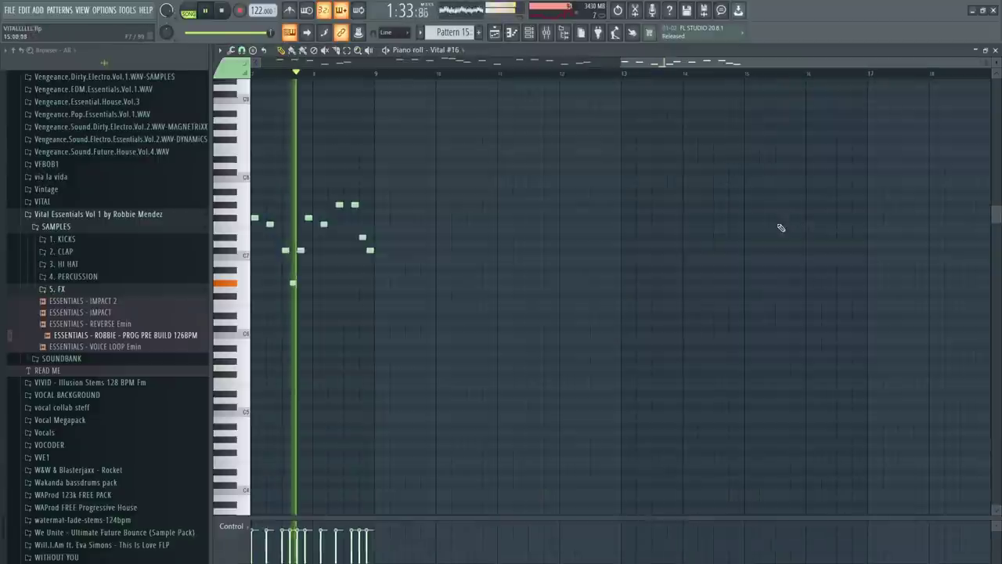
Step: Rework bar 8 of the Vital #16 melody into F7, D#7, F7 and C#7, and play it back
{"action": "key", "text": "space"}
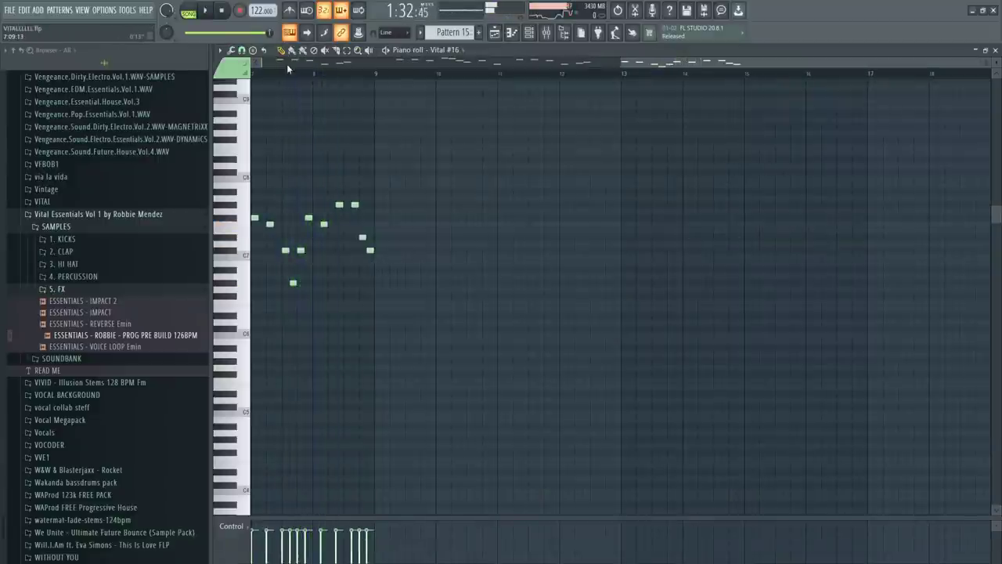
{"action": "scroll", "coordinate": [469, 172], "scroll_direction": "left", "scroll_amount": 4}
{"action": "scroll", "coordinate": [626, 243], "scroll_direction": "up", "scroll_amount": 2}
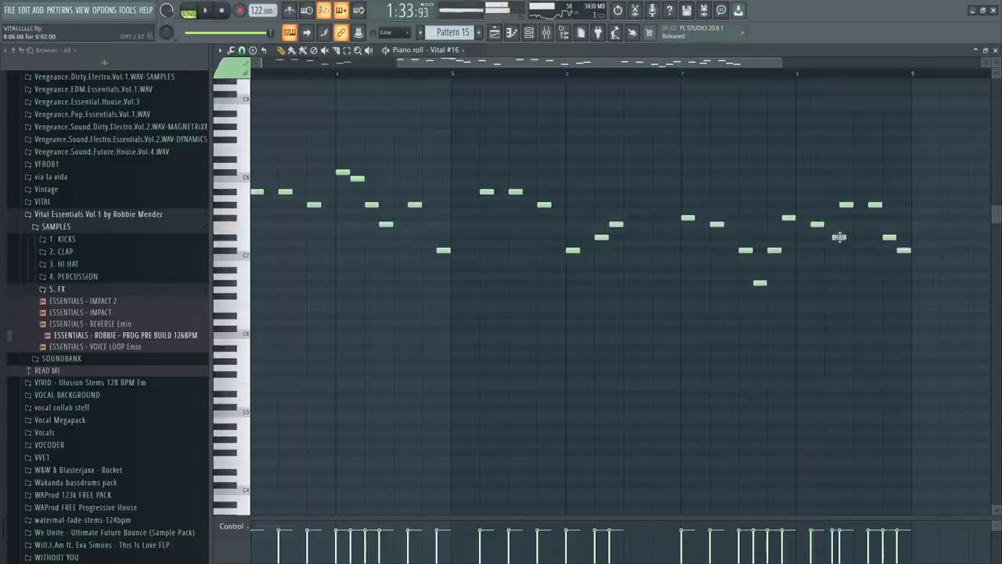
{"action": "right_click", "coordinate": [846, 204]}
{"action": "key", "text": "space"}
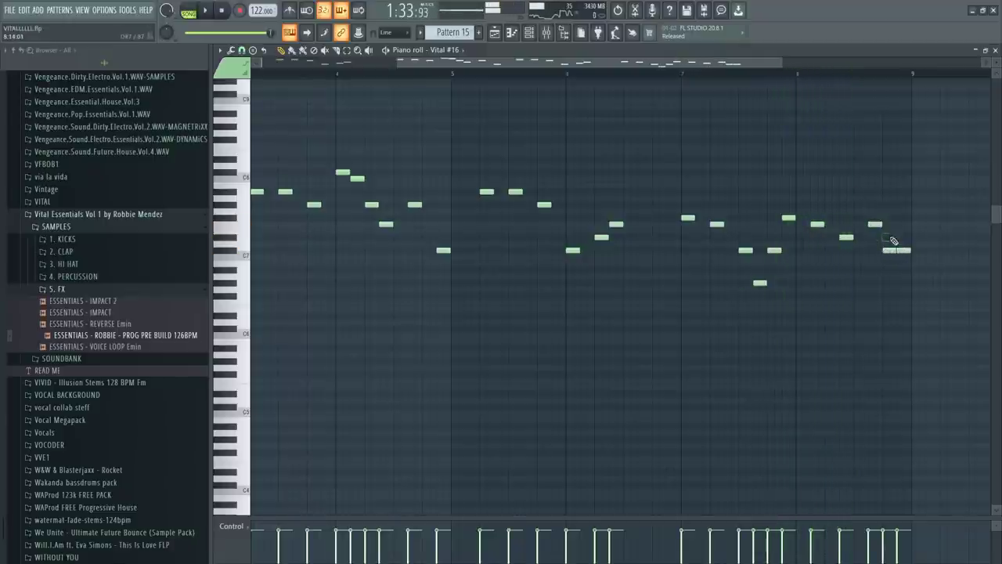
{"action": "key", "text": "space"}
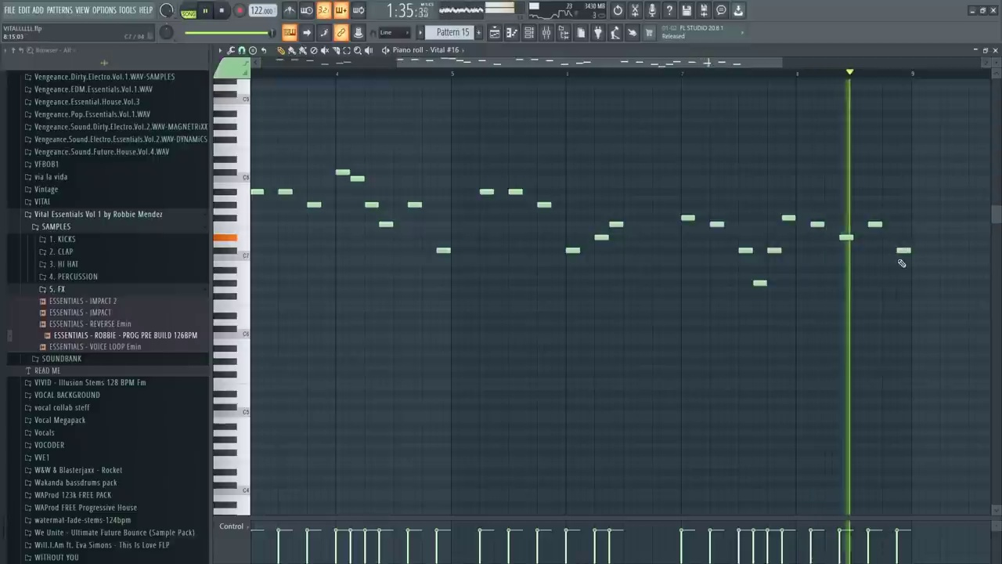
Step: Add a C7 note near the end of bar 8 in the Vital #16 melody, and play the arrangement from bar 42
{"action": "key", "text": "space"}
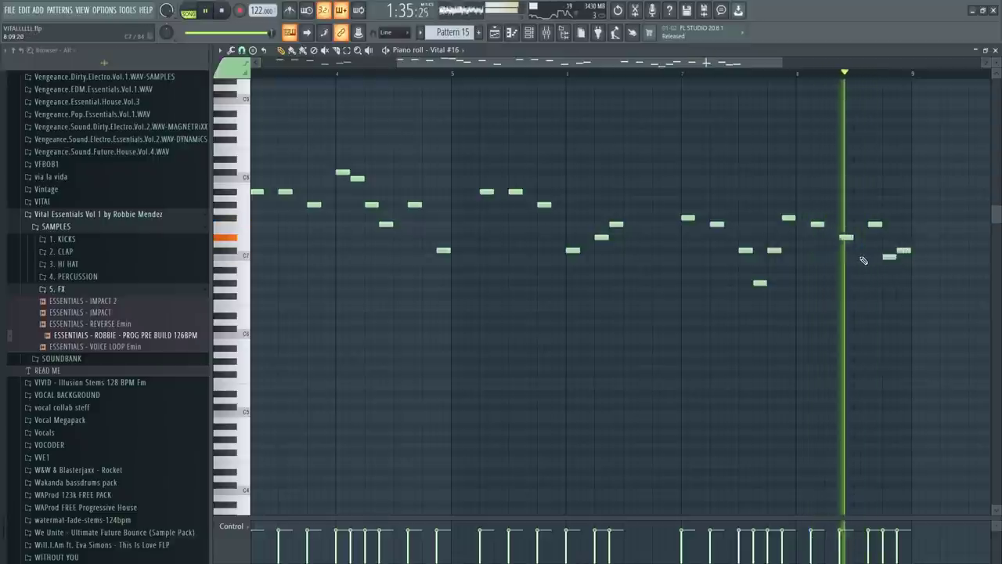
{"action": "scroll", "coordinate": [863, 259], "scroll_direction": "down", "scroll_amount": 2}
{"action": "left_click", "coordinate": [495, 32]}
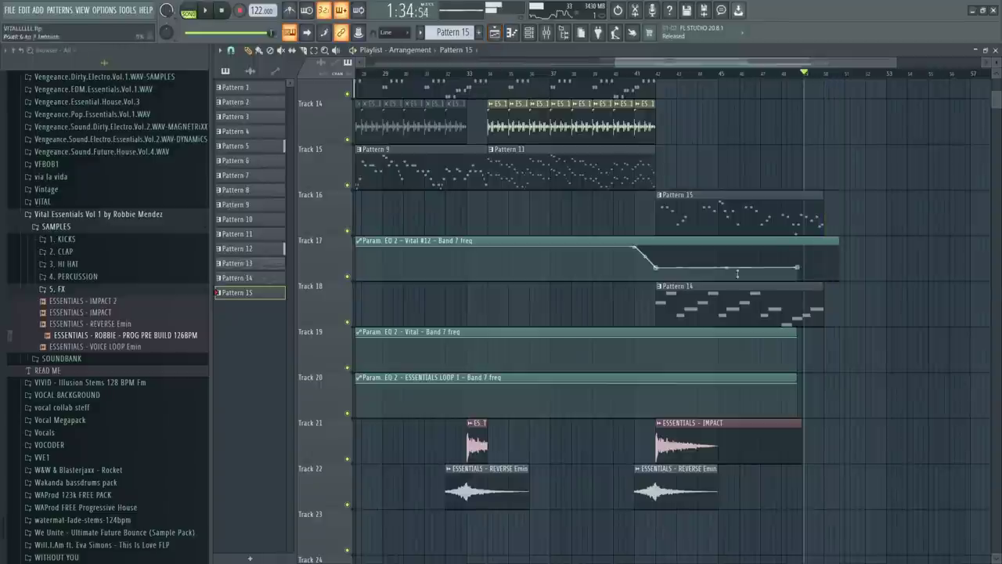
{"action": "key", "text": "space"}
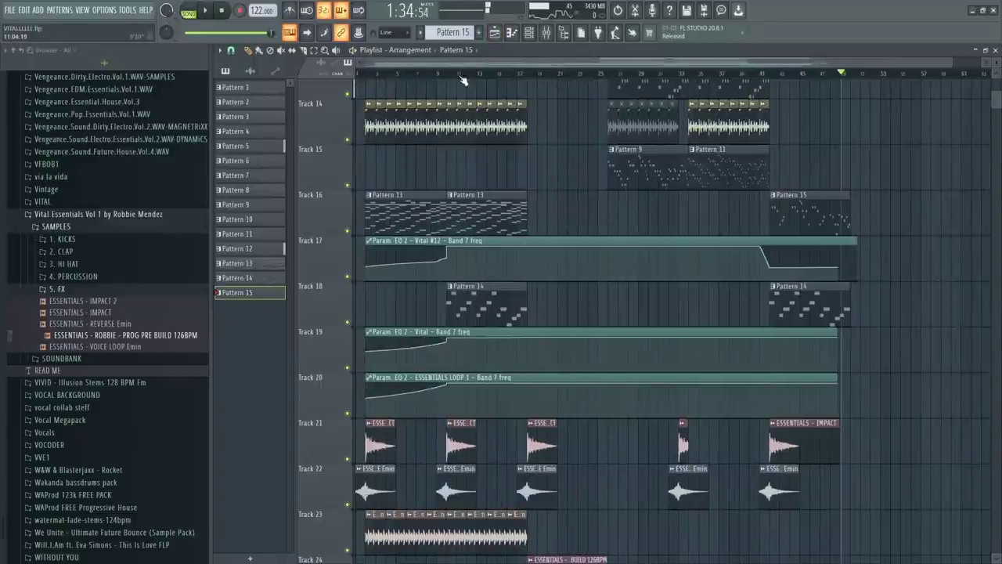
{"action": "left_click", "coordinate": [770, 76]}
{"action": "key", "text": "space"}
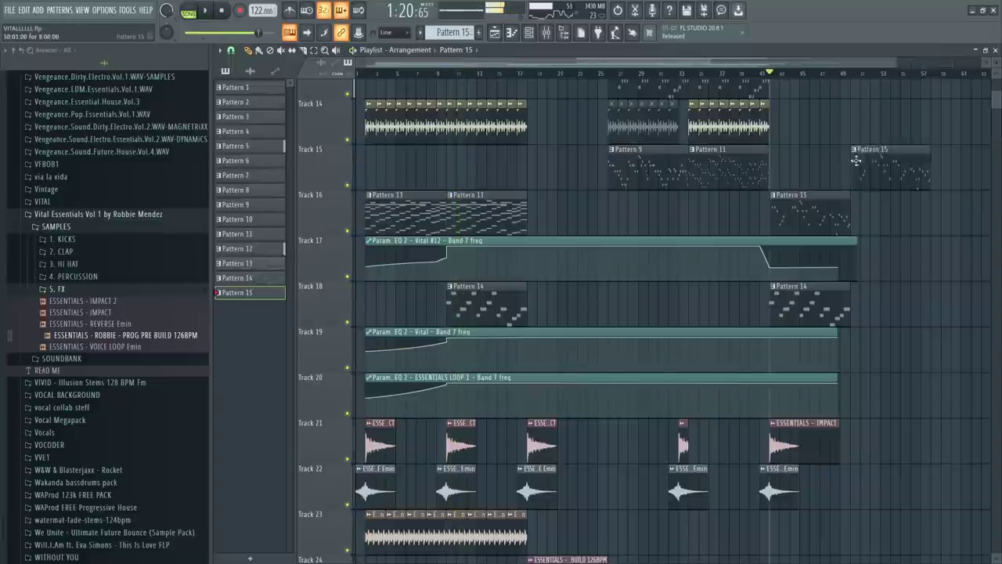
Step: Add another Vital instrument and load the ARP - STELLAR 3 preset from the Vital Essentials Vol 1 folder
{"action": "scroll", "coordinate": [464, 246], "scroll_direction": "down", "scroll_amount": 1}
{"action": "scroll", "coordinate": [473, 295], "scroll_direction": "down", "scroll_amount": 1}
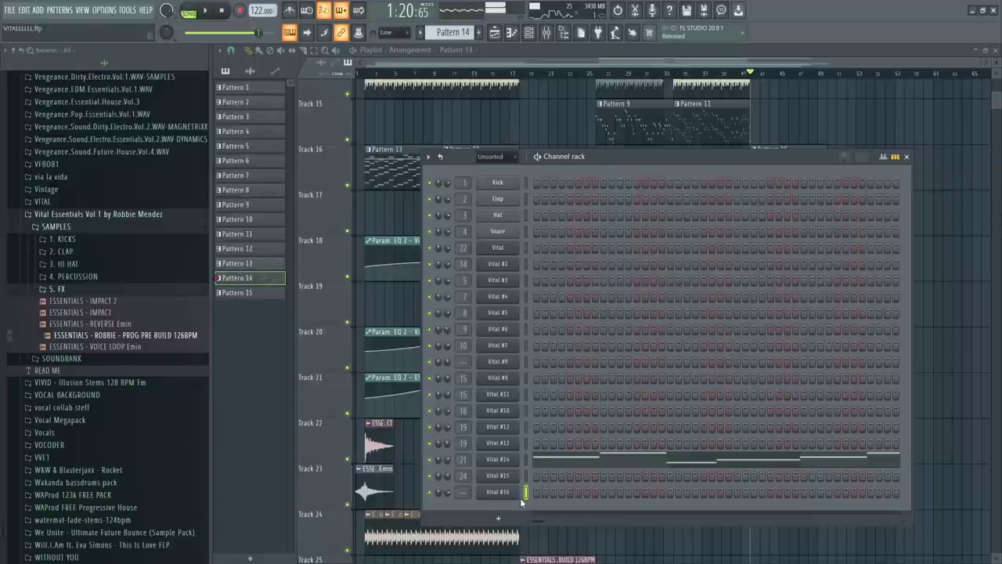
{"action": "left_click", "coordinate": [498, 518]}
{"action": "left_click", "coordinate": [520, 399]}
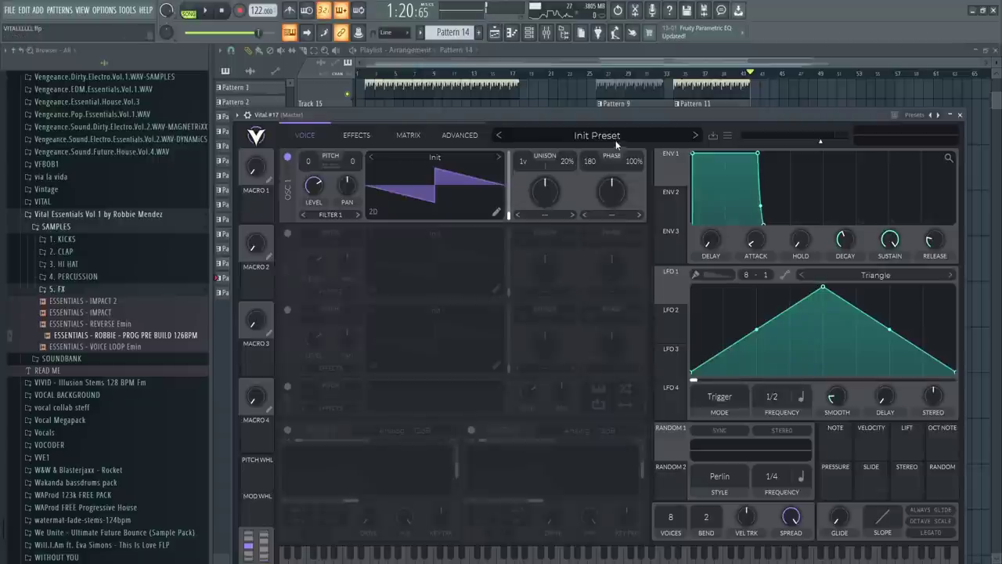
{"action": "left_click", "coordinate": [616, 141]}
{"action": "scroll", "coordinate": [349, 497], "scroll_direction": "down", "scroll_amount": 3}
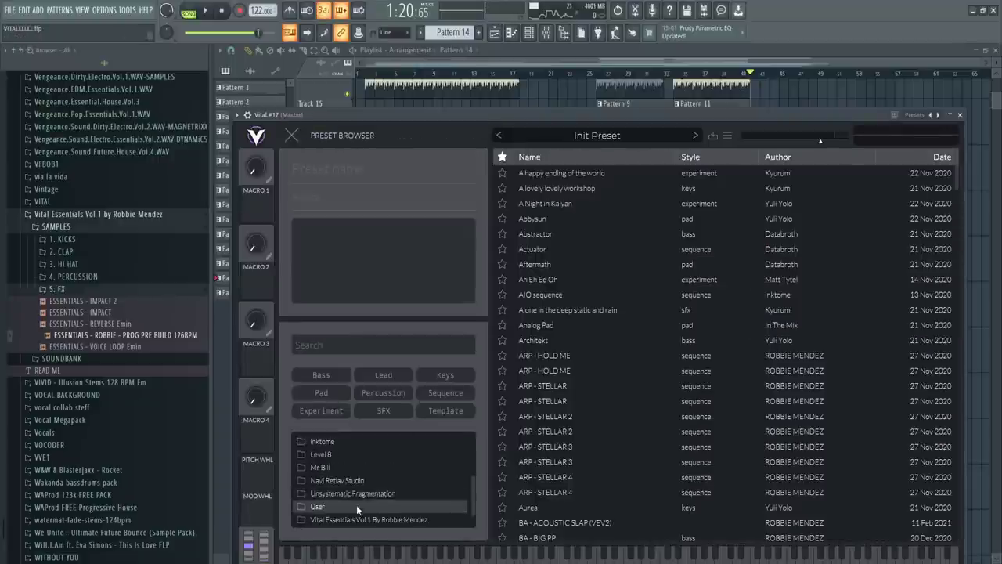
{"action": "left_click", "coordinate": [356, 506]}
{"action": "left_click", "coordinate": [355, 494]}
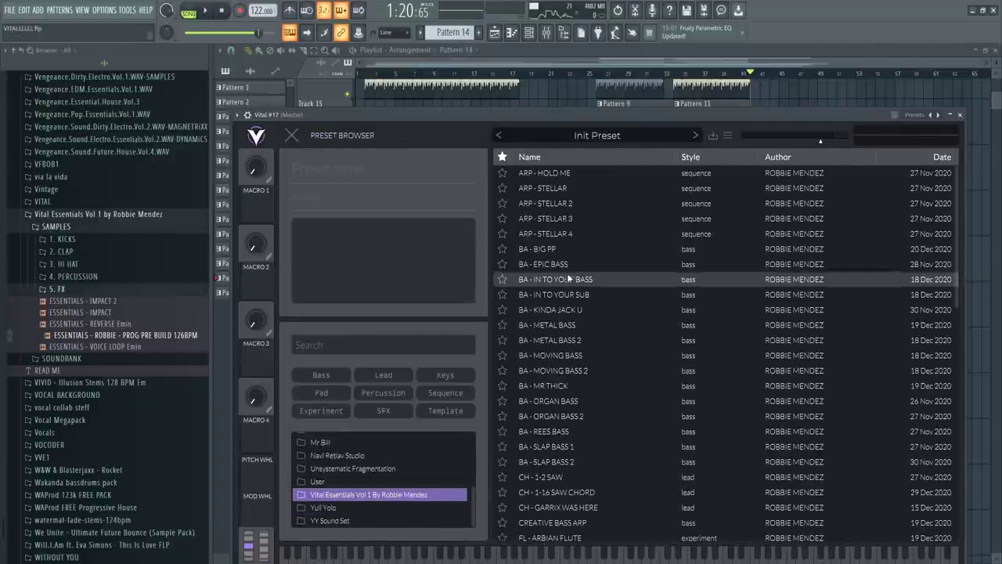
{"action": "left_click", "coordinate": [556, 207]}
{"action": "left_click", "coordinate": [561, 218]}
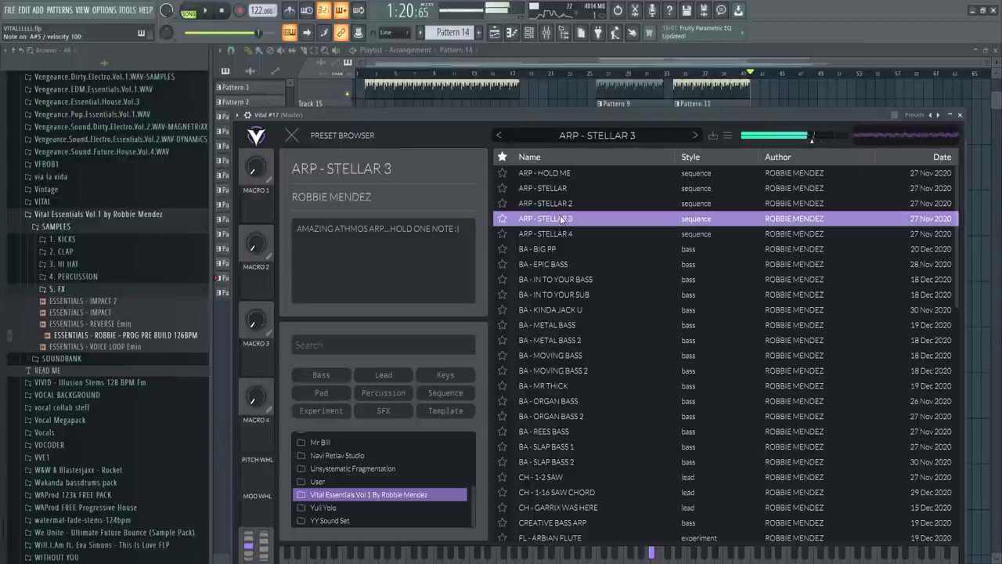
Step: Place Pattern 16 on Track 19 at bar 42 and hold one A#5 note in it until bar 9
{"action": "left_click", "coordinate": [529, 32]}
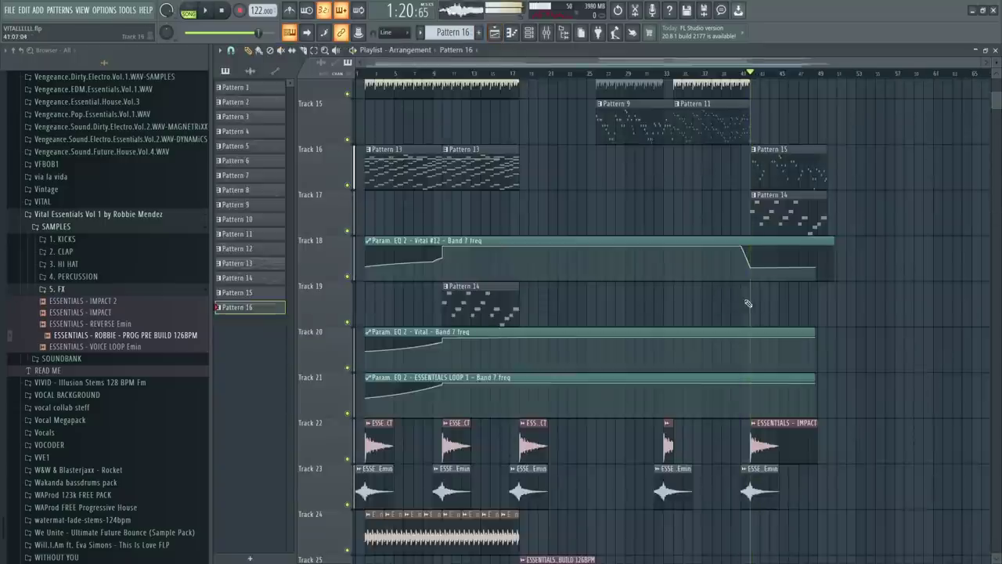
{"action": "double_click", "coordinate": [792, 298]}
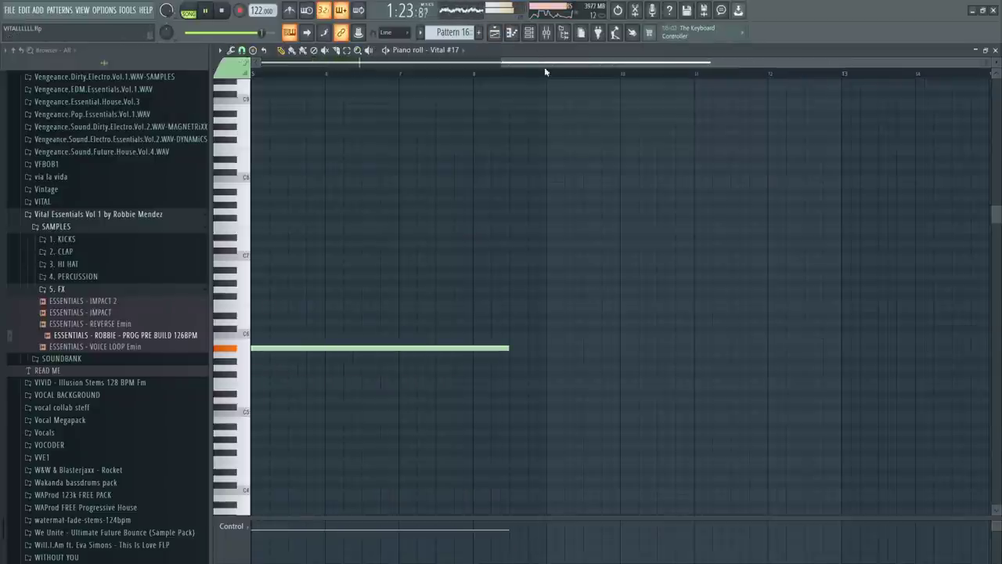
{"action": "left_click_drag", "start_coordinate": [546, 69], "coordinate": [452, 63]}
{"action": "left_click", "coordinate": [513, 34]}
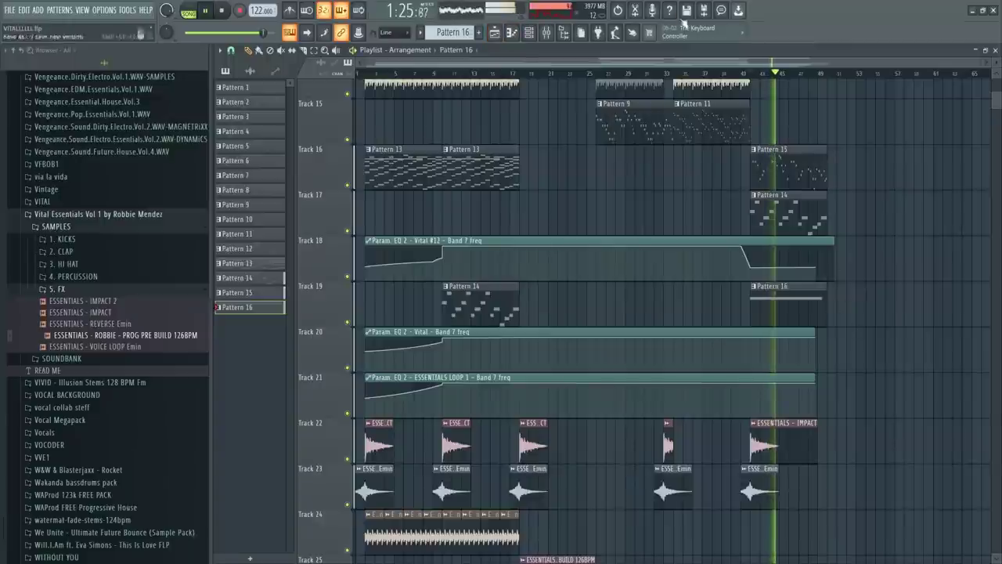
{"action": "left_click", "coordinate": [511, 32]}
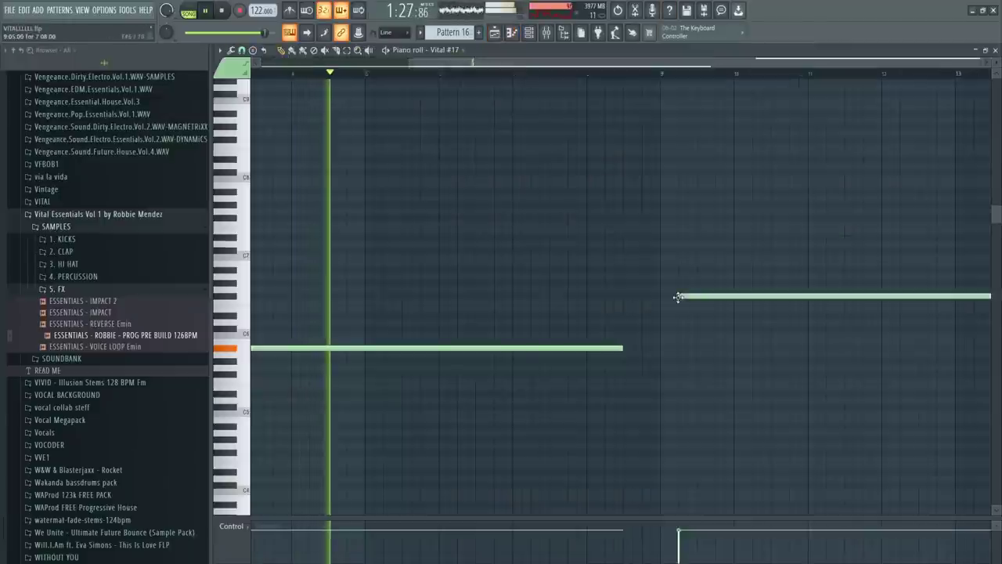
{"action": "left_click_drag", "start_coordinate": [622, 348], "coordinate": [659, 349]}
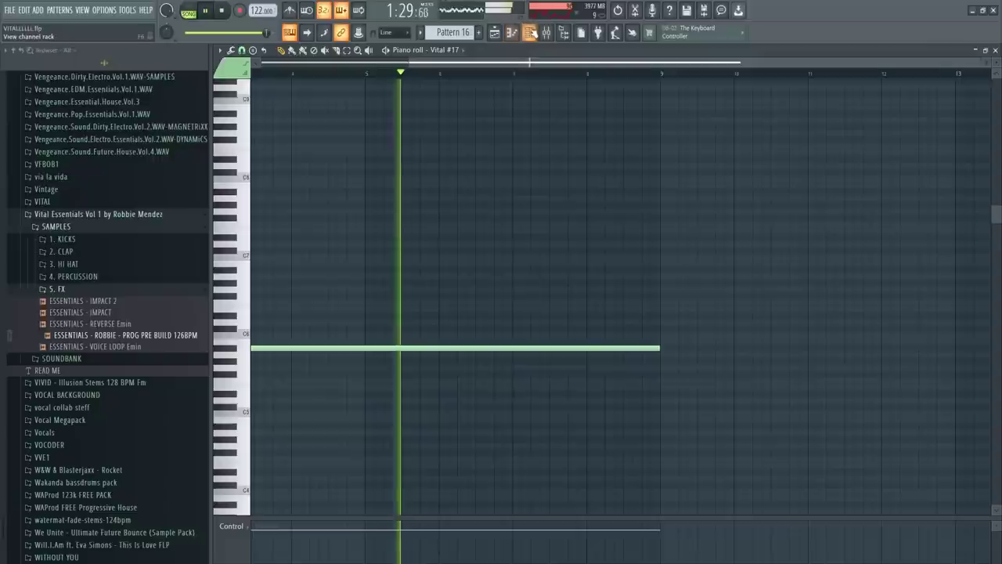
Step: Play back the section with the sustained arp, close all the open windows and reopen the playlist
{"action": "key", "text": "F6"}
{"action": "key", "text": "F6"}
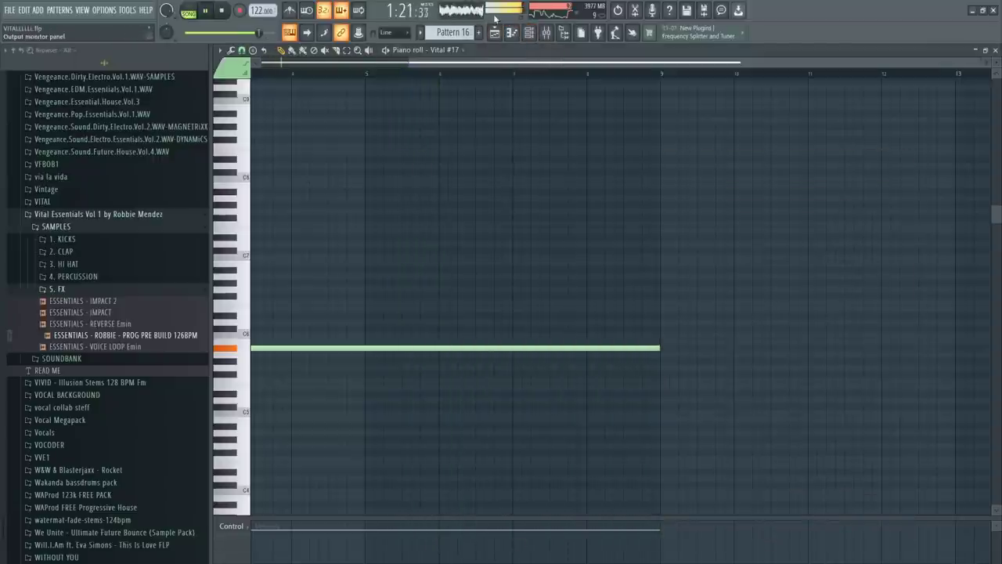
{"action": "left_click", "coordinate": [530, 33]}
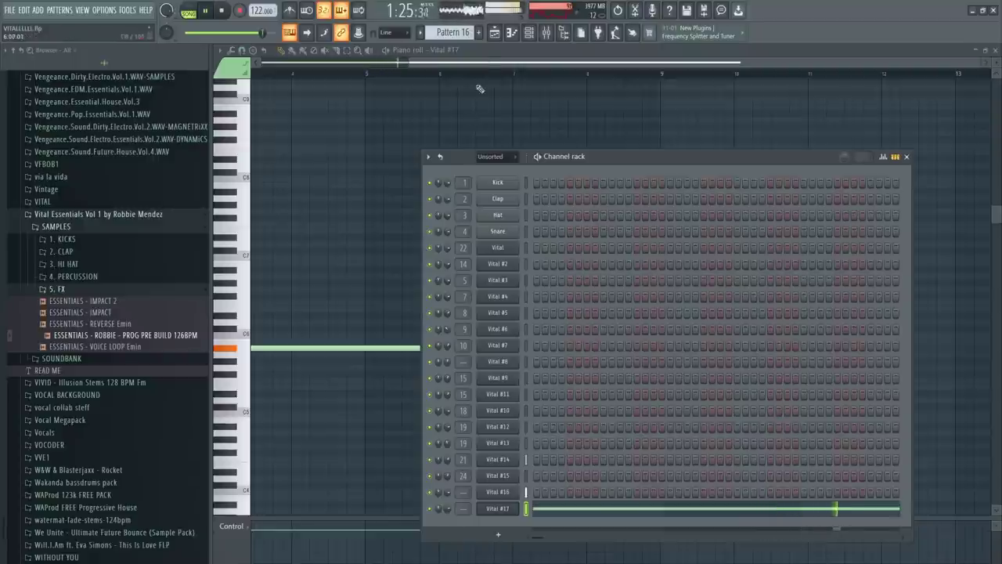
{"action": "left_click", "coordinate": [495, 33]}
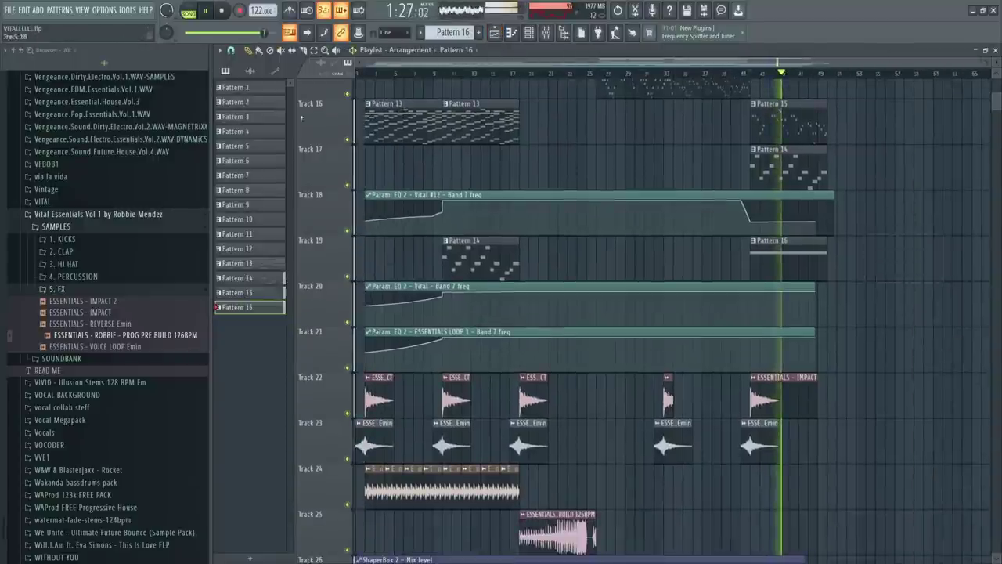
{"action": "left_click", "coordinate": [83, 10]}
{"action": "left_click", "coordinate": [107, 177]}
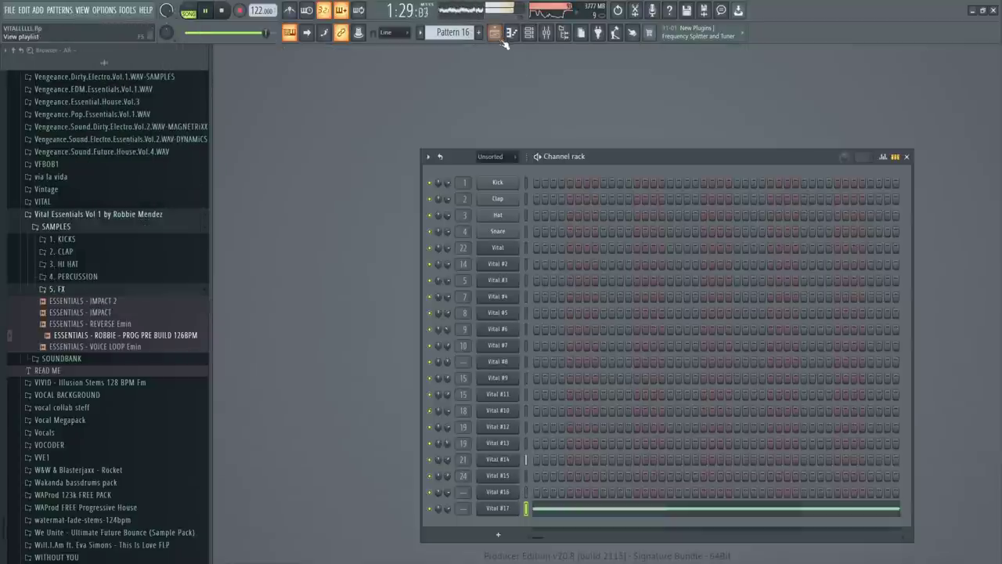
{"action": "left_click", "coordinate": [501, 38]}
Step: Copy the Track 24 loop clips to bar 42 and delete the copied clips beyond bar 50
{"action": "scroll", "coordinate": [610, 251], "scroll_direction": "left", "scroll_amount": 1}
{"action": "scroll", "coordinate": [752, 401], "scroll_direction": "down", "scroll_amount": 1}
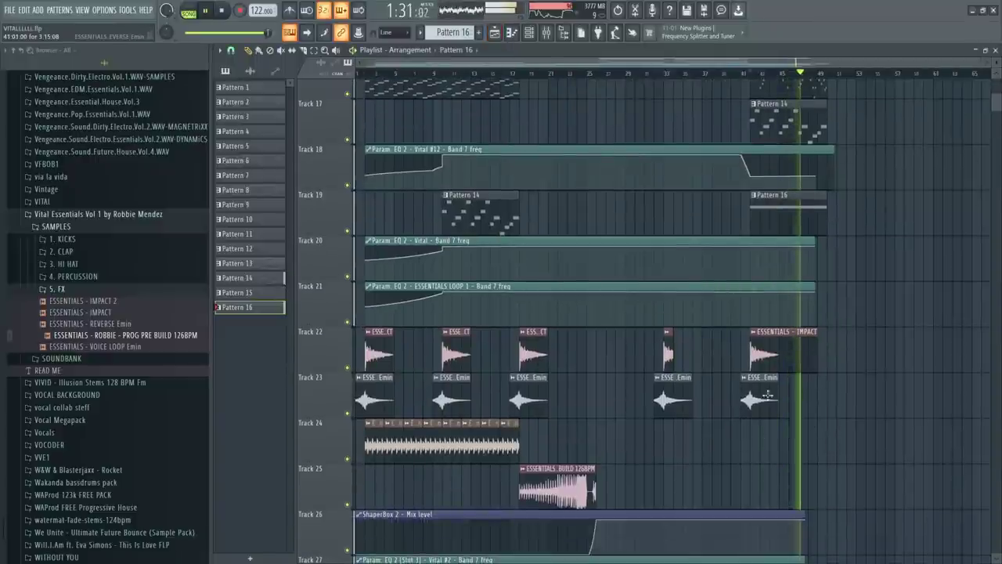
{"action": "left_click_drag", "start_coordinate": [537, 450], "coordinate": [354, 446]}
{"action": "left_click_drag", "start_coordinate": [403, 451], "coordinate": [757, 440]}
{"action": "key", "text": "ctrl+z"}
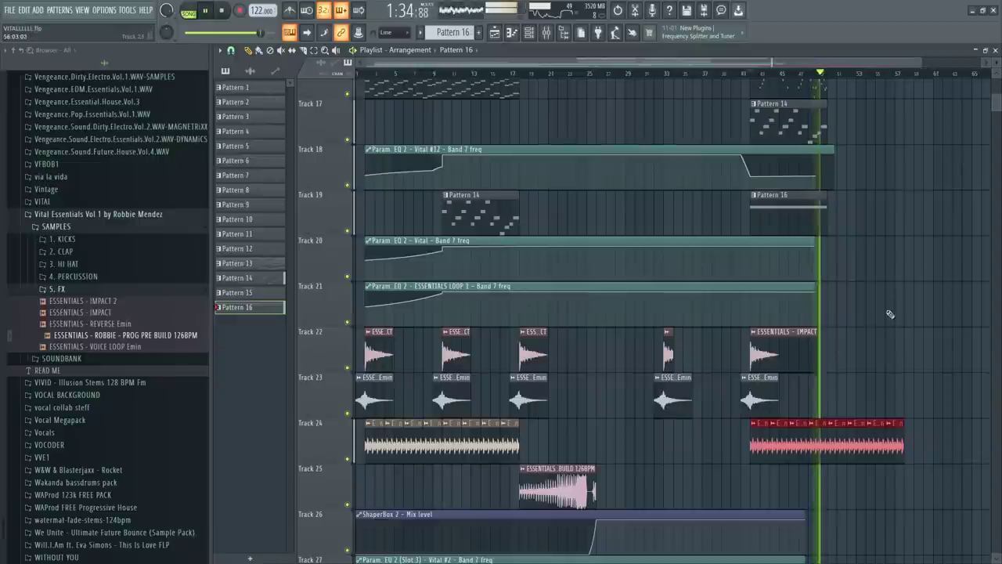
{"action": "left_click", "coordinate": [750, 73]}
{"action": "left_click_drag", "start_coordinate": [912, 474], "coordinate": [840, 445]}
{"action": "key", "text": "Delete"}
{"action": "left_click", "coordinate": [866, 409]}
{"action": "right_click", "coordinate": [864, 409]}
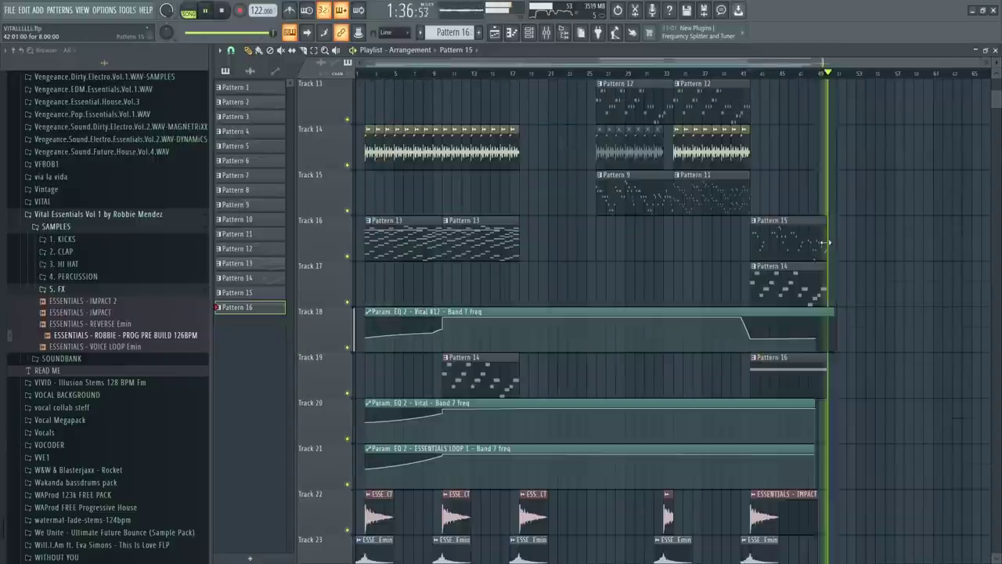
Step: Slice off the last half bar of Track 16's Pattern 15 clip and repeat that fragment up to bar 58
{"action": "key", "text": "space"}
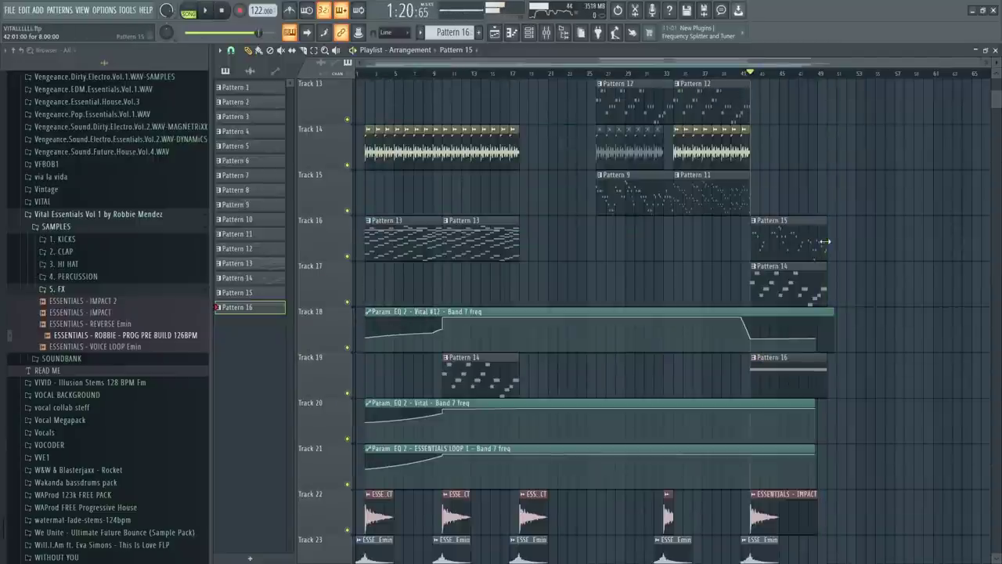
{"action": "scroll", "coordinate": [854, 206], "scroll_direction": "up", "scroll_amount": 3}
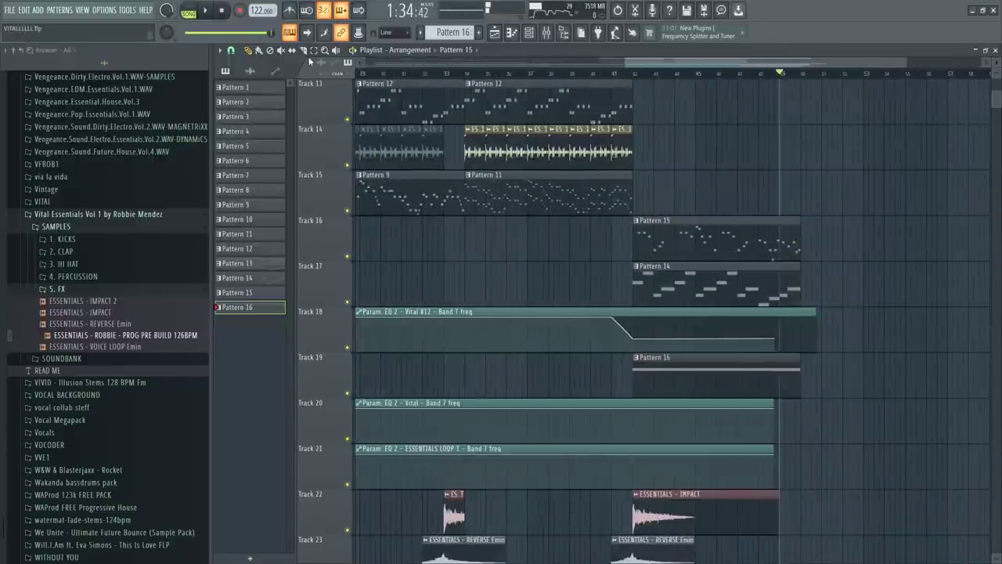
{"action": "scroll", "coordinate": [840, 287], "scroll_direction": "up", "scroll_amount": 4}
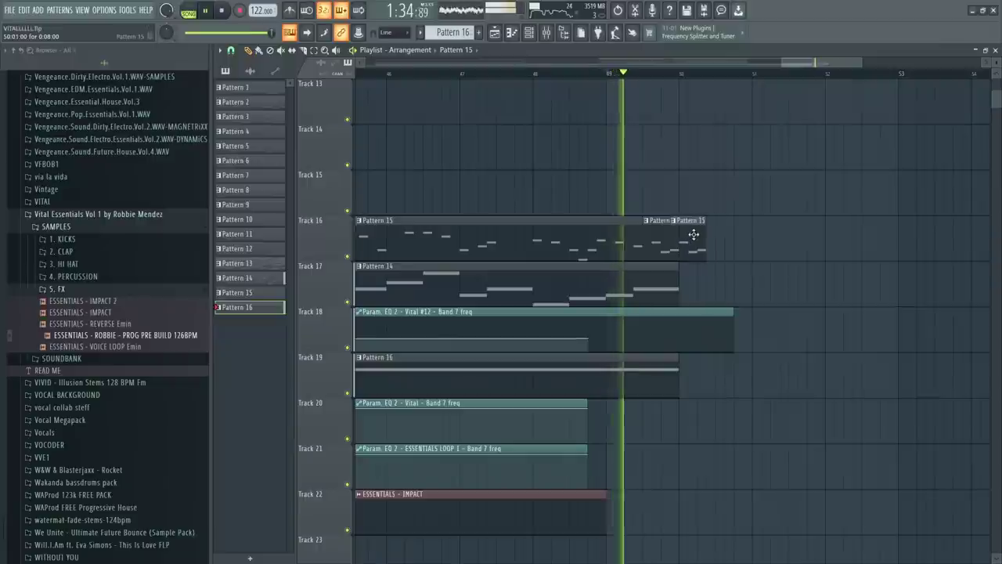
{"action": "mouse_move", "coordinate": [703, 236]}
{"action": "left_mouse_down"}
{"action": "mouse_move", "coordinate": [772, 241]}
{"action": "mouse_move", "coordinate": [681, 238]}
{"action": "mouse_move", "coordinate": [854, 246]}
{"action": "mouse_move", "coordinate": [836, 246]}
{"action": "left_mouse_up"}
{"action": "scroll", "coordinate": [809, 244], "scroll_direction": "down", "scroll_amount": 3}
{"action": "mouse_move", "coordinate": [909, 222]}
{"action": "left_mouse_down"}
{"action": "mouse_move", "coordinate": [741, 203]}
{"action": "mouse_move", "coordinate": [973, 197]}
{"action": "mouse_move", "coordinate": [924, 201]}
{"action": "left_mouse_up"}
{"action": "scroll", "coordinate": [807, 205], "scroll_direction": "down", "scroll_amount": 4}
{"action": "scroll", "coordinate": [477, 217], "scroll_direction": "up", "scroll_amount": 2}
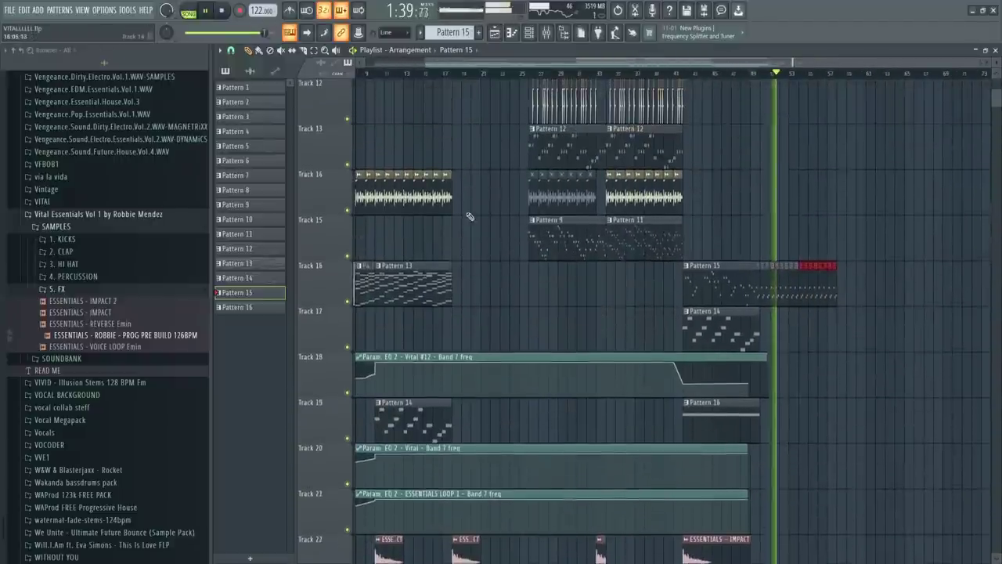
Step: Play the arrangement from bar 18 and slice the clips across the tracks at bar 18
{"action": "key", "text": "space"}
{"action": "left_click", "coordinate": [453, 74]}
{"action": "key", "text": "space"}
{"action": "scroll", "coordinate": [434, 113], "scroll_direction": "up", "scroll_amount": 3}
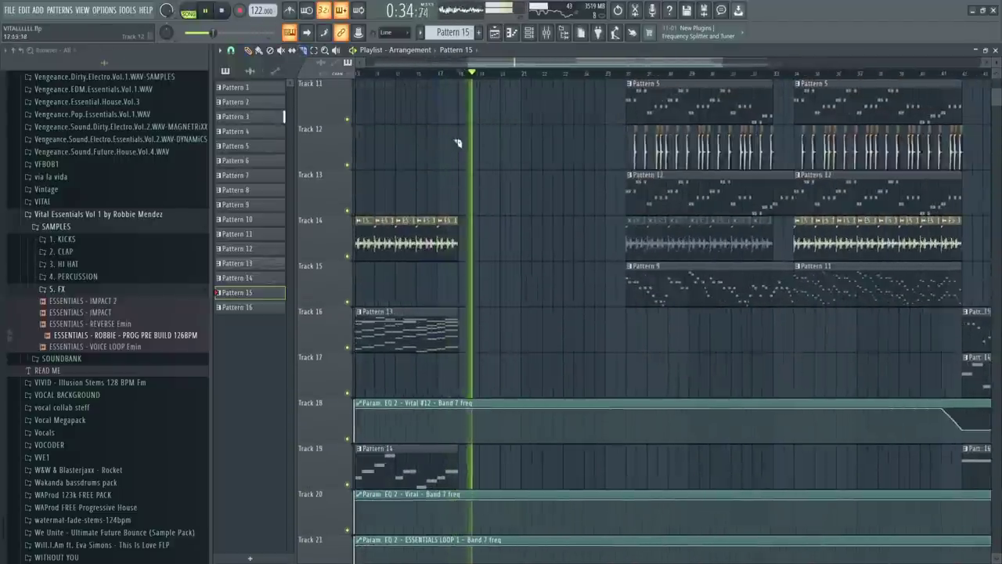
{"action": "scroll", "coordinate": [458, 93], "scroll_direction": "up", "scroll_amount": 4}
{"action": "key", "text": "space"}
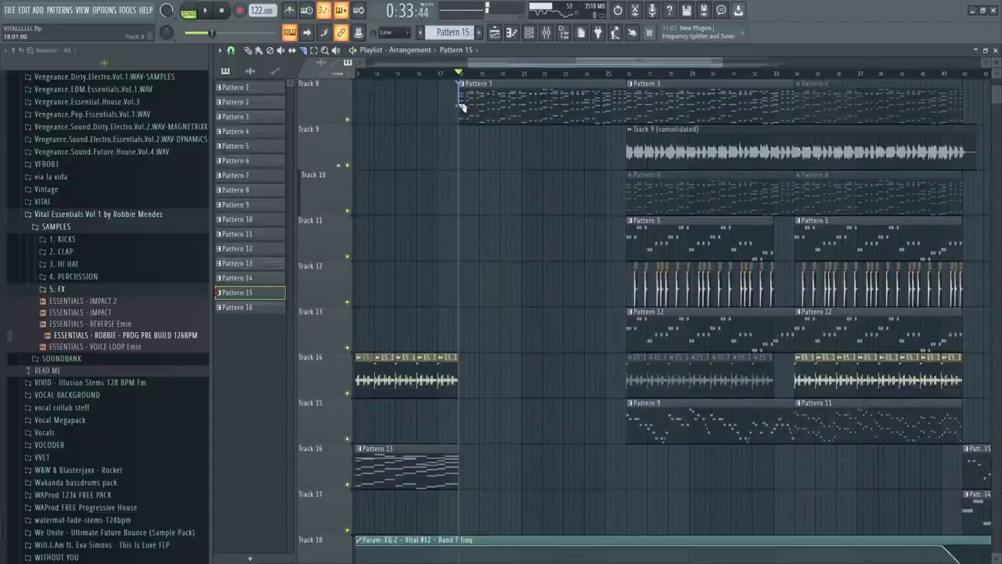
{"action": "scroll", "coordinate": [460, 107], "scroll_direction": "down", "scroll_amount": 15}
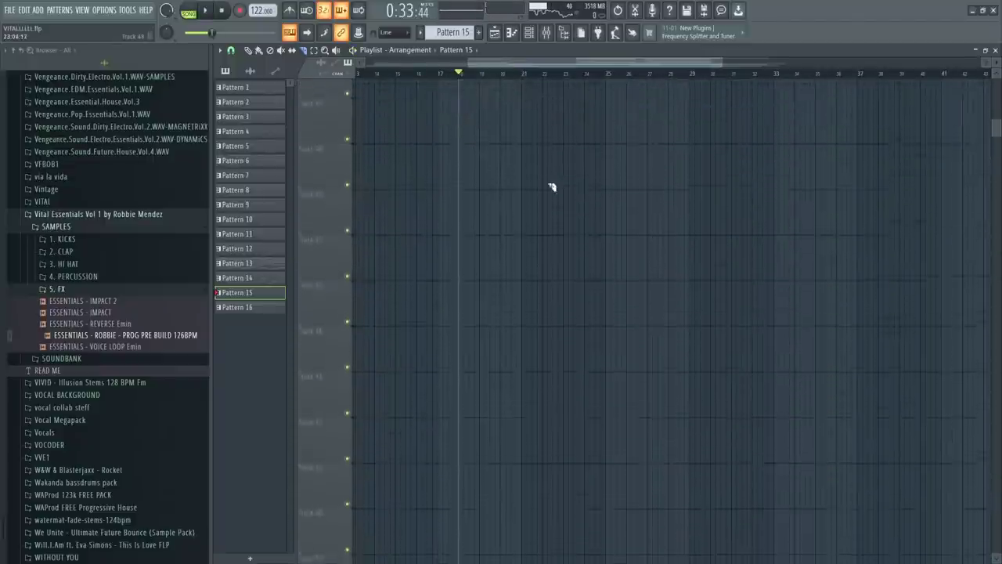
{"action": "scroll", "coordinate": [615, 217], "scroll_direction": "up", "scroll_amount": 18}
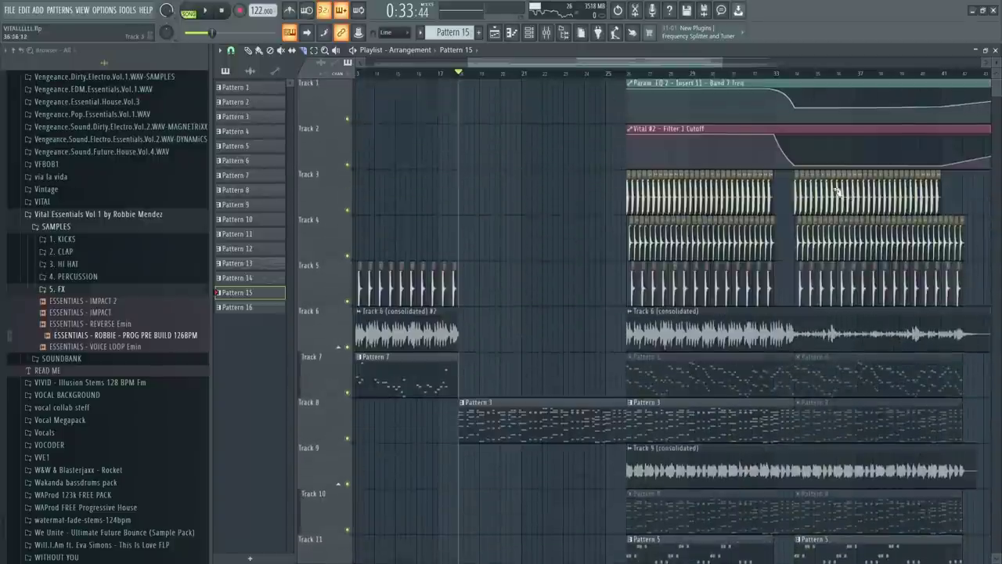
Step: Slice the clips across all tracks at bar 42, from the Track 1 automation downwards
{"action": "scroll", "coordinate": [713, 81], "scroll_direction": "down", "scroll_amount": 2}
{"action": "scroll", "coordinate": [852, 79], "scroll_direction": "up", "scroll_amount": 3}
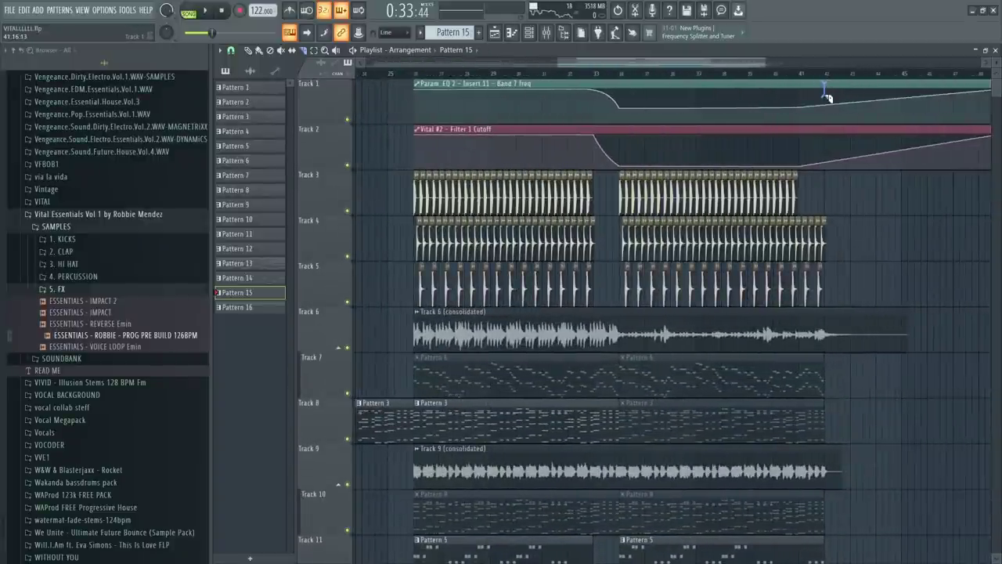
{"action": "scroll", "coordinate": [828, 97], "scroll_direction": "down", "scroll_amount": 15}
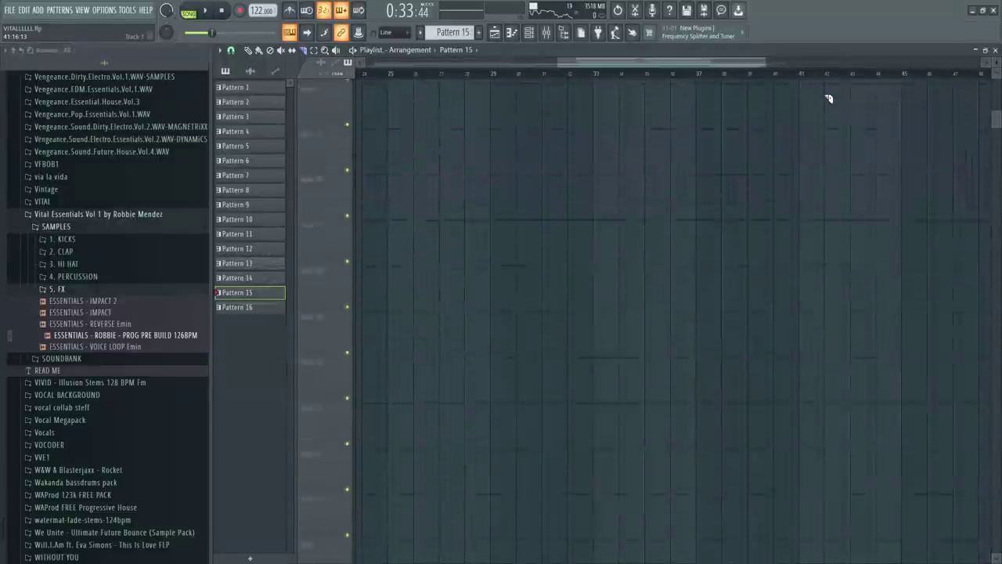
{"action": "scroll", "coordinate": [702, 146], "scroll_direction": "down", "scroll_amount": 3}
{"action": "scroll", "coordinate": [458, 160], "scroll_direction": "up", "scroll_amount": 8}
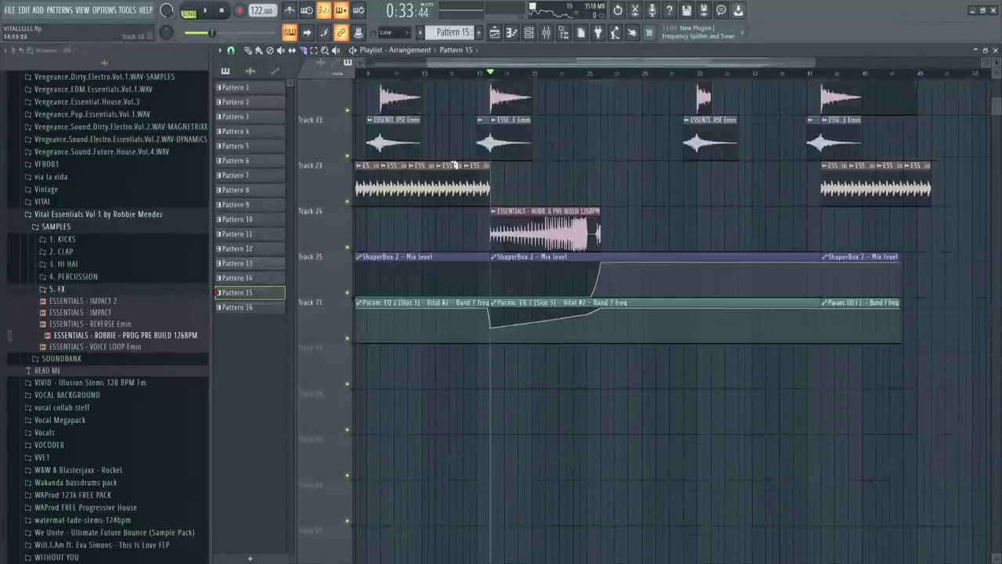
Step: Select the clips between bars 18 and 42 and place a copy of them starting at bar 50
{"action": "left_click_drag", "start_coordinate": [494, 77], "coordinate": [819, 84]}
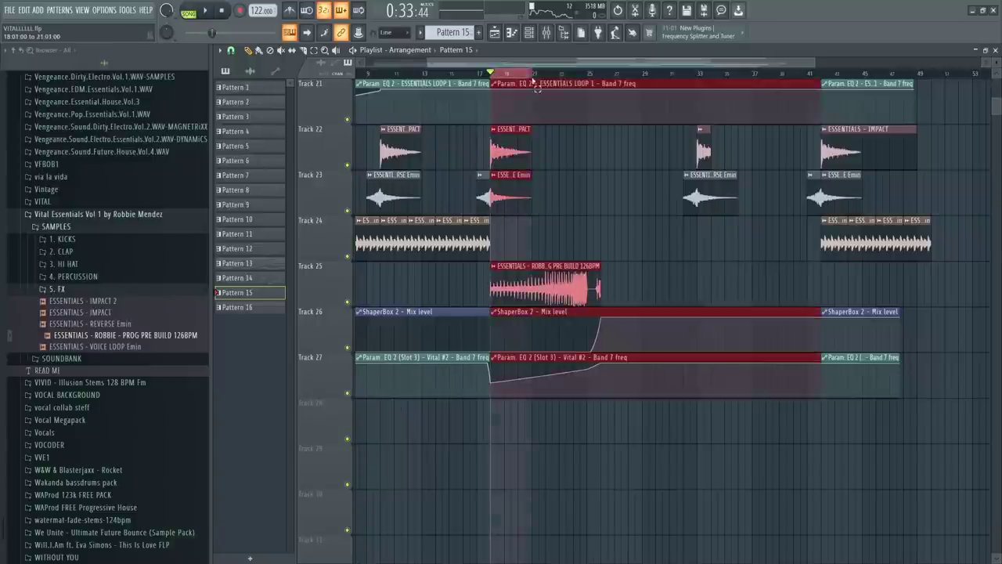
{"action": "scroll", "coordinate": [723, 227], "scroll_direction": "down", "scroll_amount": 2}
{"action": "left_click_drag", "start_coordinate": [587, 323], "coordinate": [922, 323]}
{"action": "scroll", "coordinate": [904, 323], "scroll_direction": "up", "scroll_amount": 1}
{"action": "scroll", "coordinate": [876, 329], "scroll_direction": "up", "scroll_amount": 4}
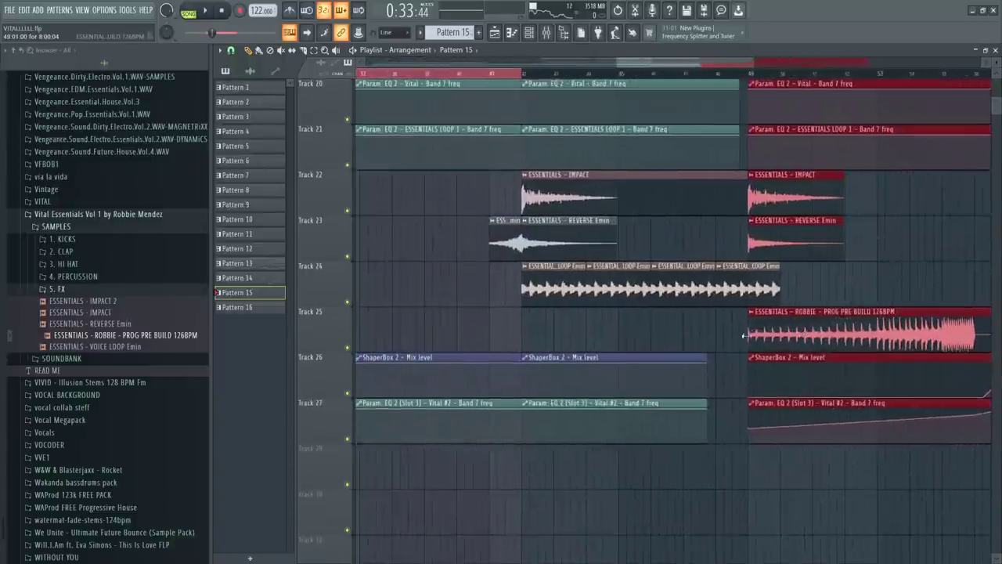
{"action": "scroll", "coordinate": [813, 335], "scroll_direction": "up", "scroll_amount": 10}
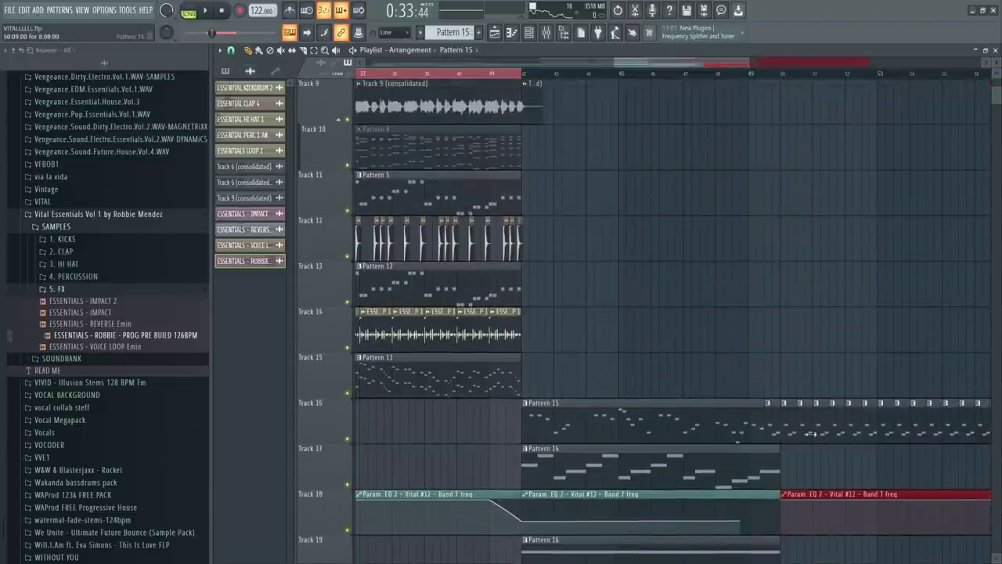
Step: Play the arrangement from about bar 48 and check the clips on all tracks around the transition into the copied build
{"action": "left_click", "coordinate": [745, 81]}
{"action": "key", "text": "space"}
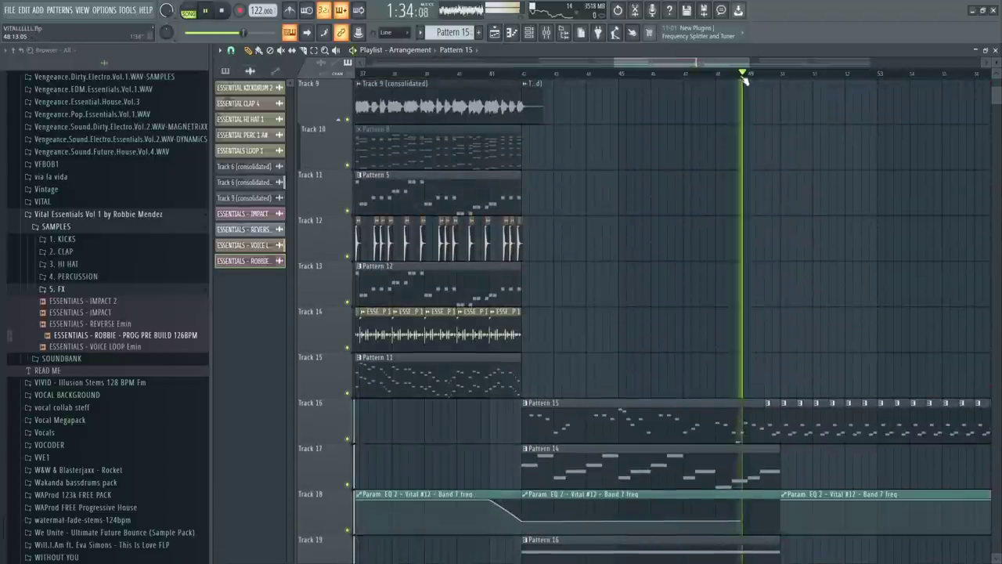
{"action": "scroll", "coordinate": [784, 248], "scroll_direction": "down", "scroll_amount": 3}
{"action": "scroll", "coordinate": [827, 248], "scroll_direction": "down", "scroll_amount": 5}
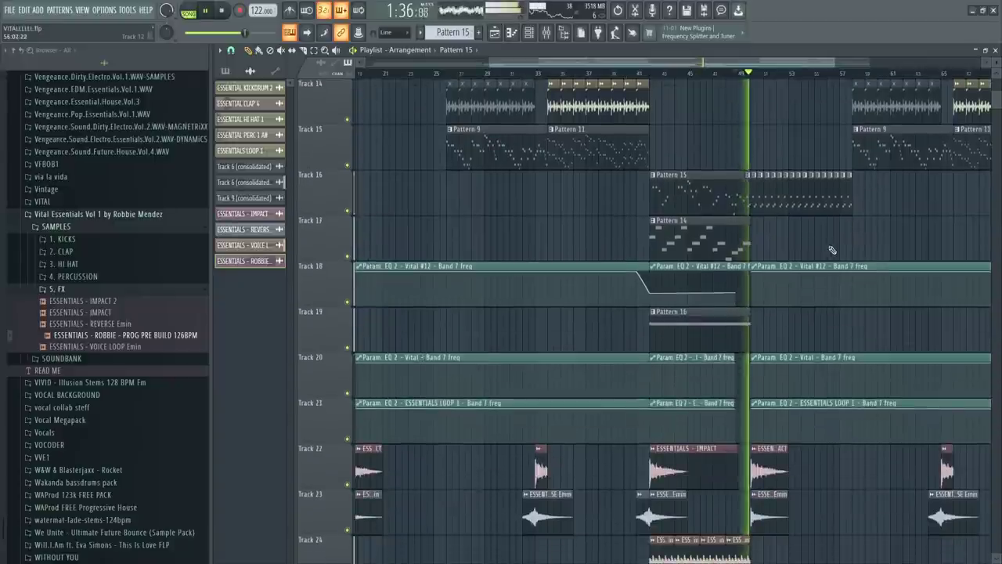
{"action": "scroll", "coordinate": [852, 248], "scroll_direction": "up", "scroll_amount": 2}
{"action": "scroll", "coordinate": [842, 256], "scroll_direction": "down", "scroll_amount": 5}
{"action": "scroll", "coordinate": [839, 262], "scroll_direction": "up", "scroll_amount": 6}
{"action": "scroll", "coordinate": [839, 264], "scroll_direction": "up", "scroll_amount": 12}
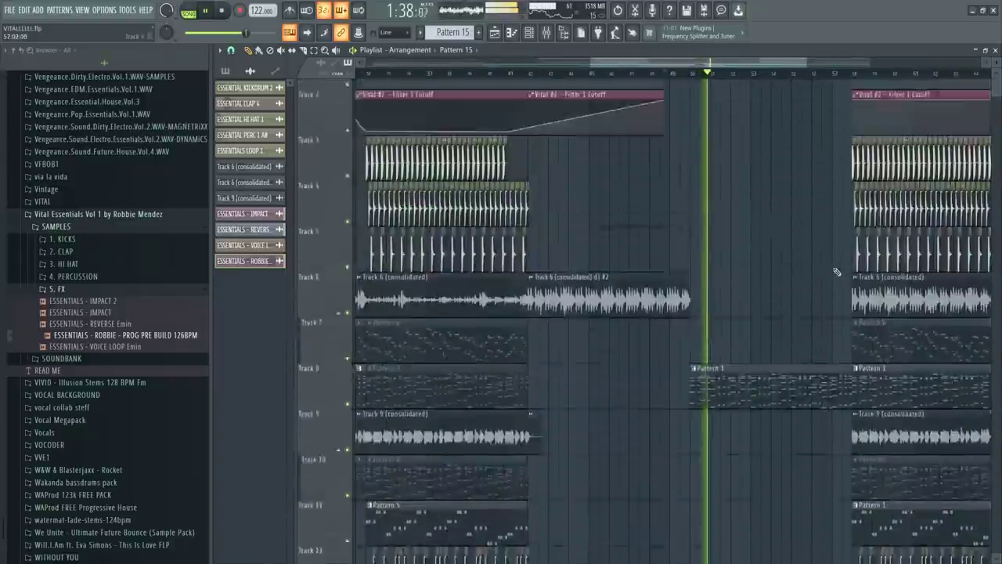
{"action": "left_click_drag", "start_coordinate": [998, 98], "coordinate": [997, 105]}
Step: Replay the break from about bar 46 and review how Track 16's Pattern 15 leads into the second build
{"action": "left_click", "coordinate": [614, 75]}
{"action": "scroll", "coordinate": [671, 290], "scroll_direction": "down", "scroll_amount": 6}
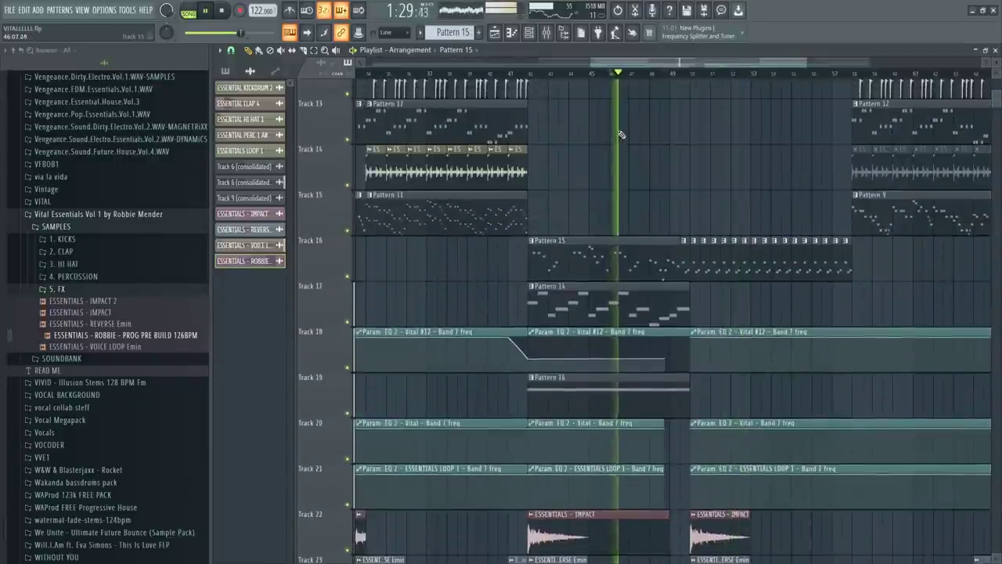
{"action": "key", "text": "space"}
{"action": "scroll", "coordinate": [670, 290], "scroll_direction": "up", "scroll_amount": 20}
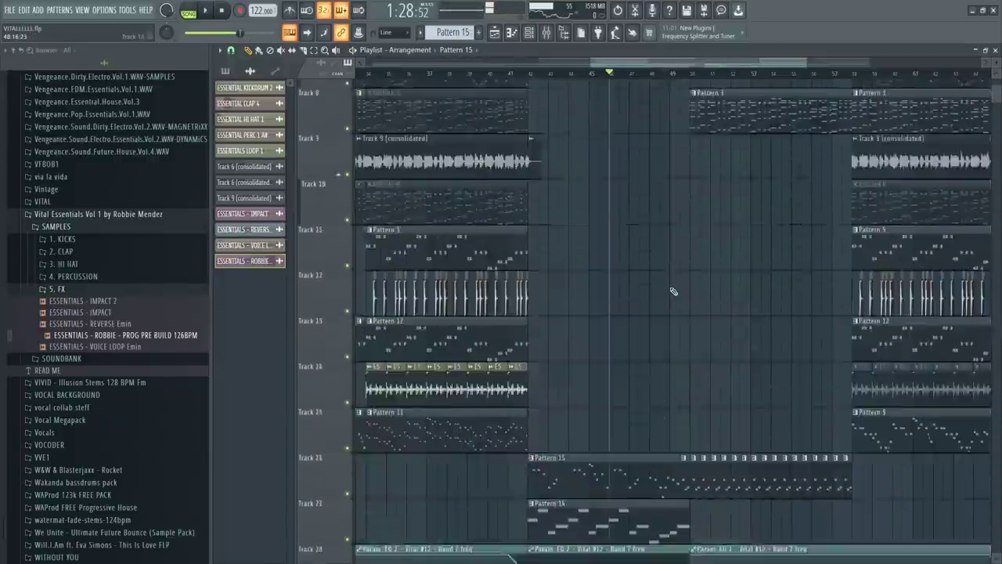
{"action": "key", "text": "space"}
{"action": "scroll", "coordinate": [623, 298], "scroll_direction": "down", "scroll_amount": 3, "text": "ctrl"}
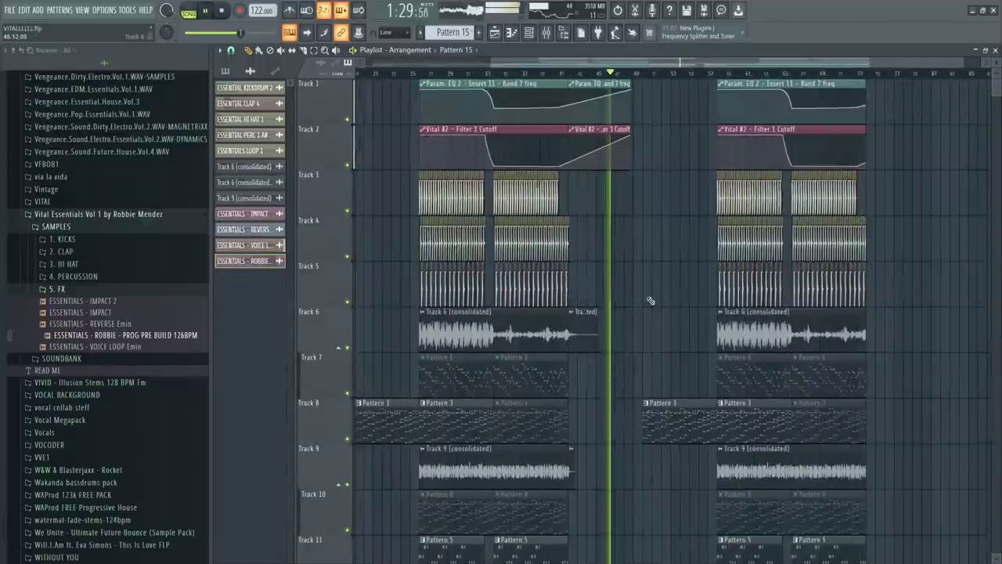
{"action": "scroll", "coordinate": [634, 145], "scroll_direction": "down", "scroll_amount": 1}
{"action": "scroll", "coordinate": [655, 347], "scroll_direction": "down", "scroll_amount": 9}
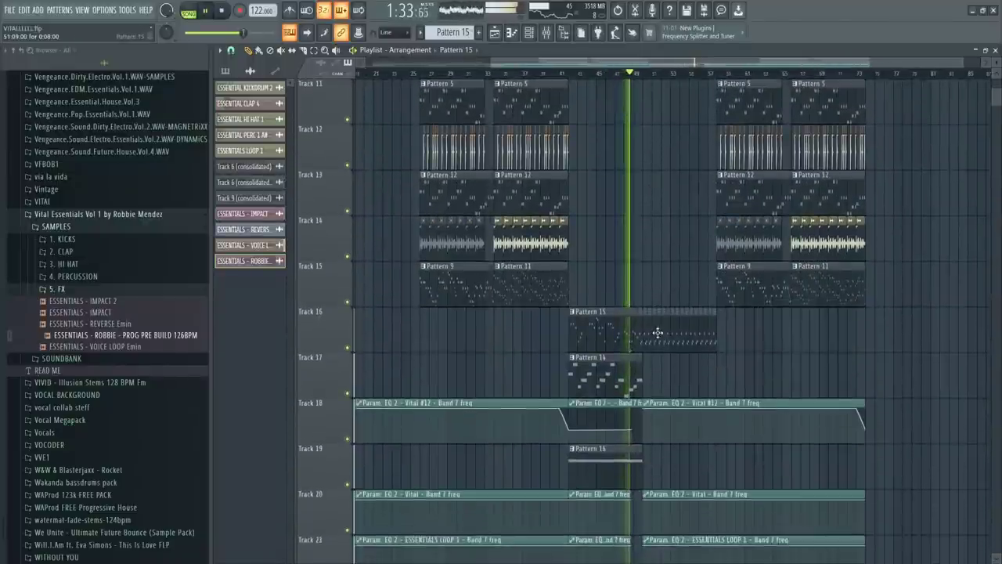
Step: Open Pattern 15's Vital #16 channel and insert Fruity Parametric EQ 2 in the first effect slot of its mixer track
{"action": "double_click", "coordinate": [657, 333]}
{"action": "left_click", "coordinate": [530, 33]}
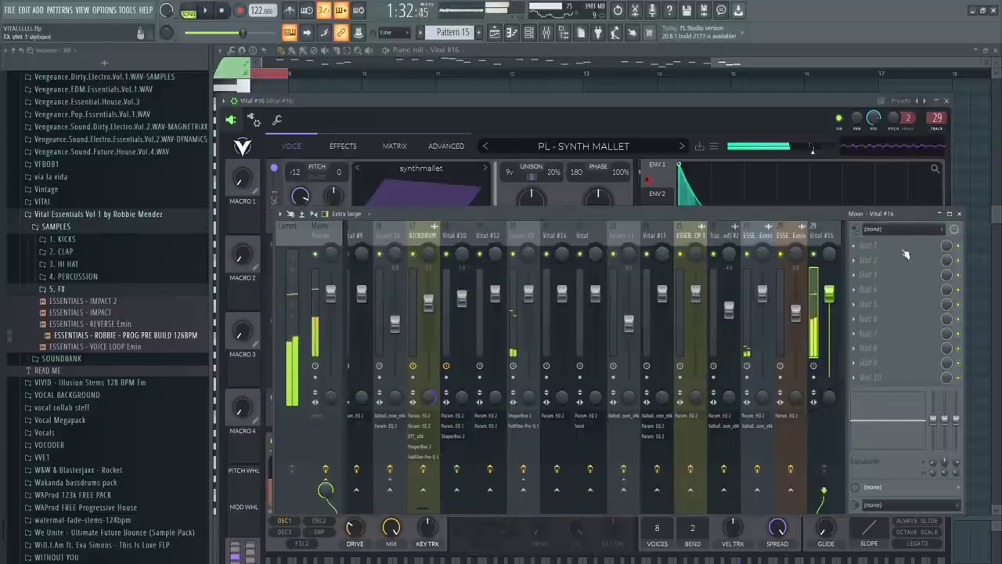
{"action": "left_click", "coordinate": [900, 245]}
{"action": "mouse_move", "coordinate": [868, 259]}
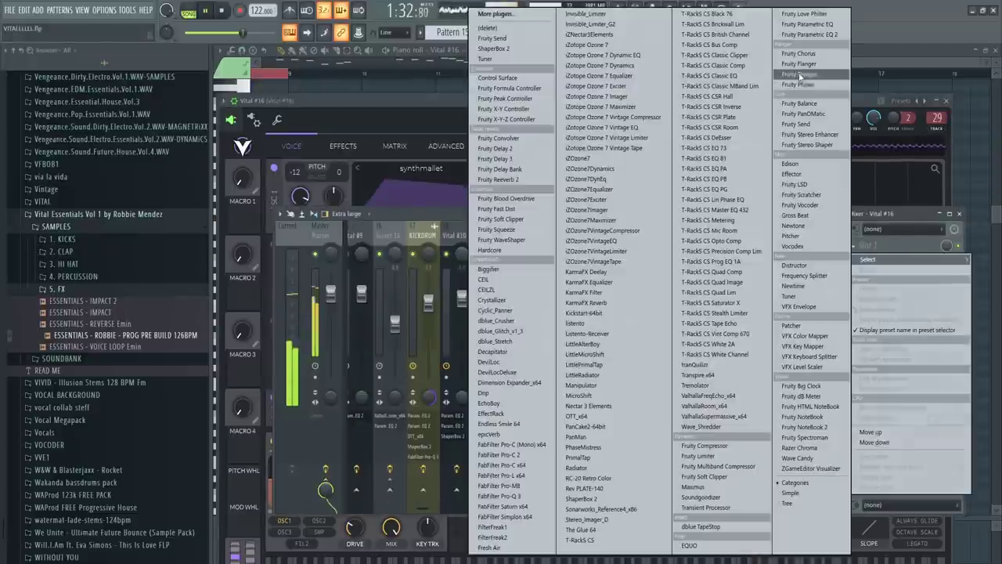
{"action": "left_click", "coordinate": [810, 35]}
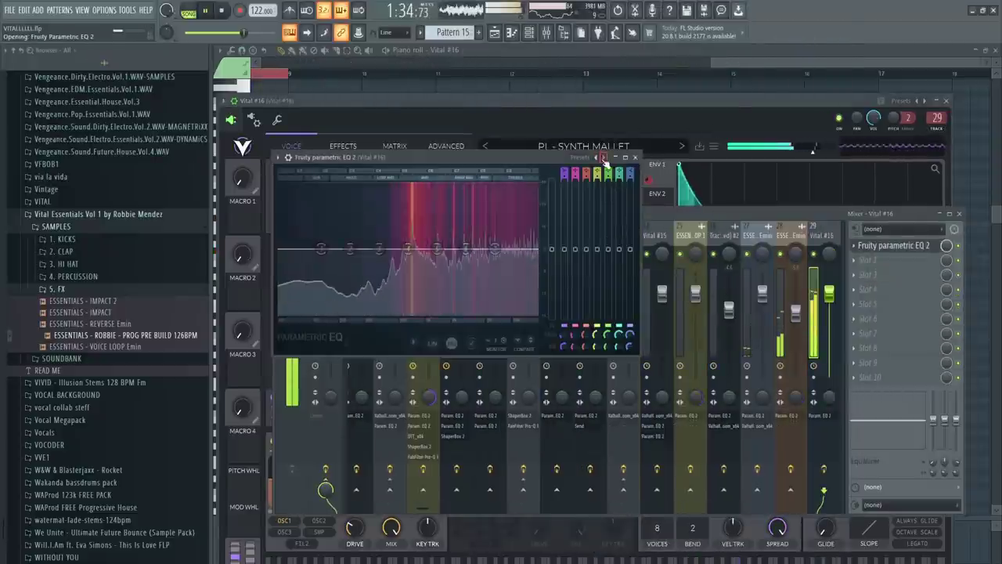
Step: Create an automation clip for the Vital #16 EQ's band 7 frequency and shape it to fall from about bar 48 to bar 57
{"action": "right_click", "coordinate": [628, 334]}
{"action": "left_click", "coordinate": [674, 410]}
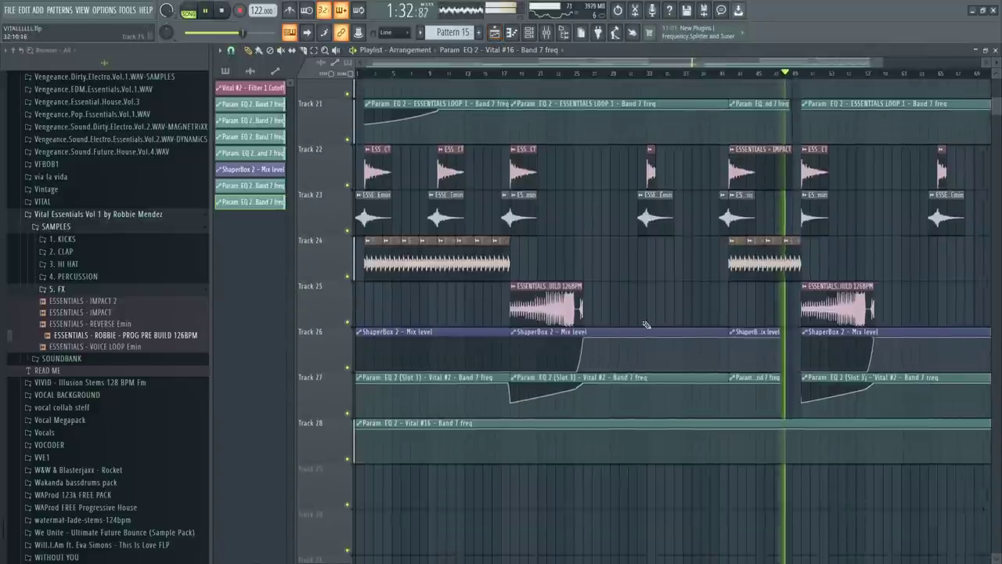
{"action": "right_click", "coordinate": [592, 428]}
{"action": "right_click", "coordinate": [624, 432]}
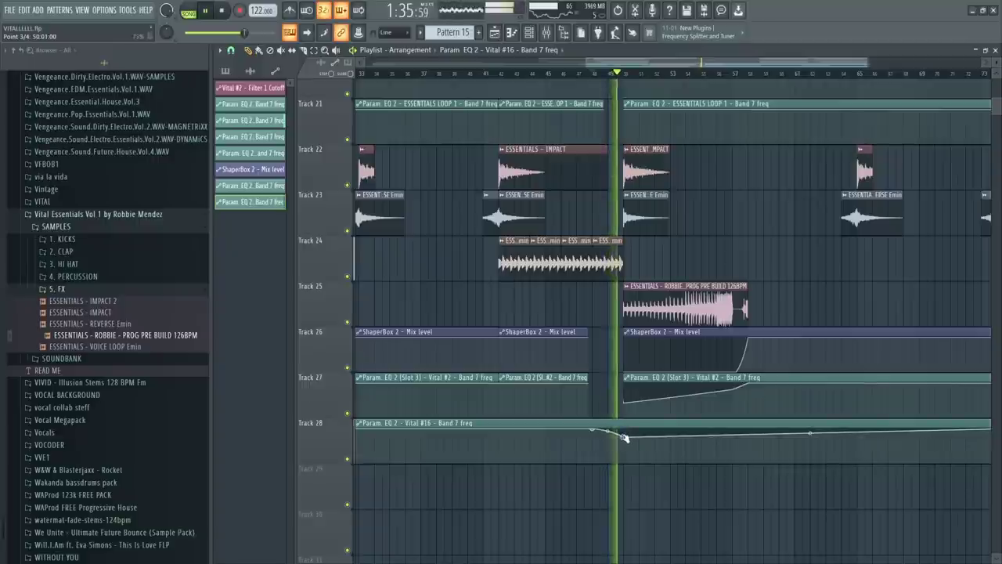
{"action": "left_click", "coordinate": [726, 443]}
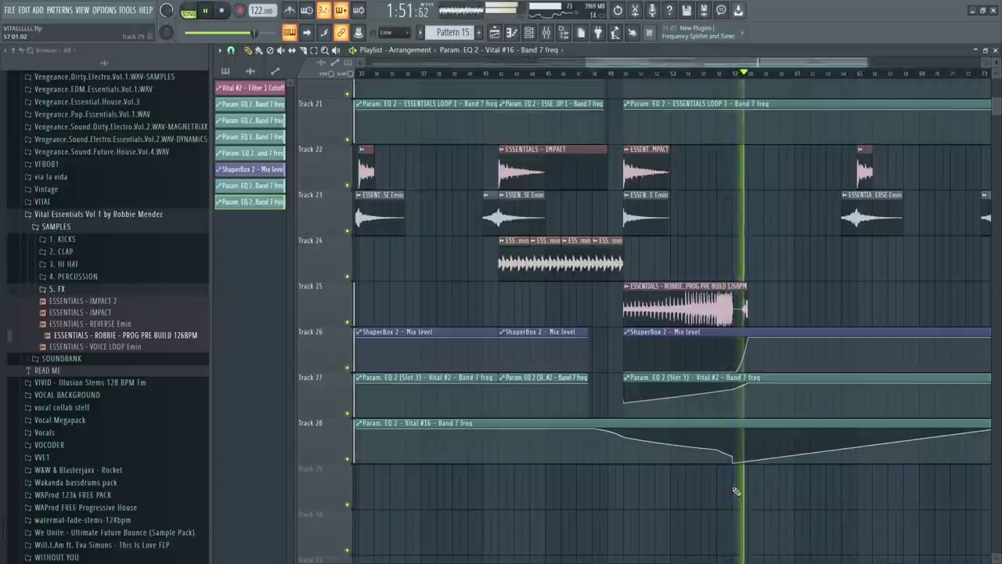
Step: Look over the arrangement, including the end of the copied drop, and check the total working time in the project info
{"action": "scroll", "coordinate": [736, 489], "scroll_direction": "up", "scroll_amount": 4}
{"action": "scroll", "coordinate": [727, 73], "scroll_direction": "right", "scroll_amount": 4}
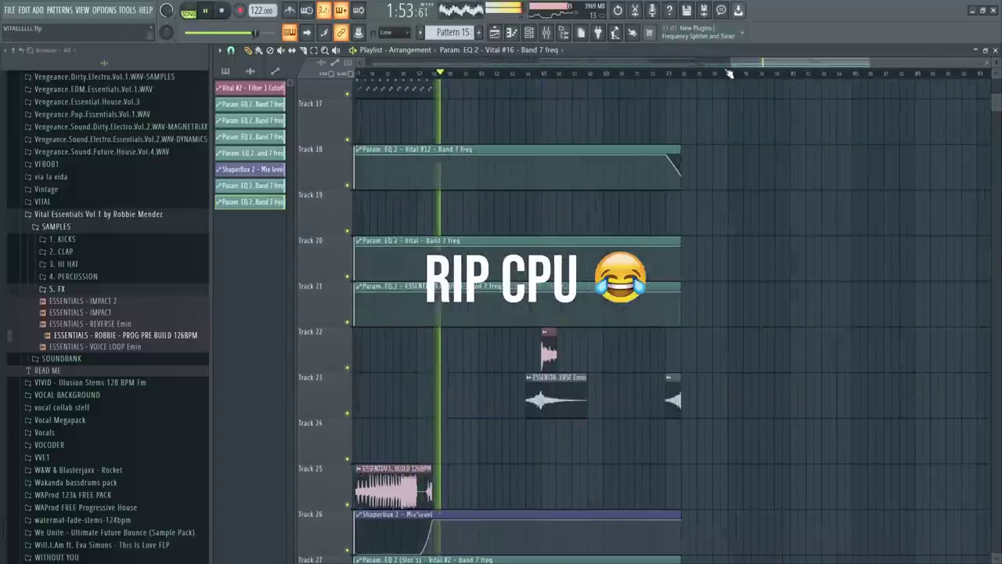
{"action": "scroll", "coordinate": [724, 78], "scroll_direction": "up", "scroll_amount": 4}
{"action": "scroll", "coordinate": [637, 80], "scroll_direction": "down", "scroll_amount": 4}
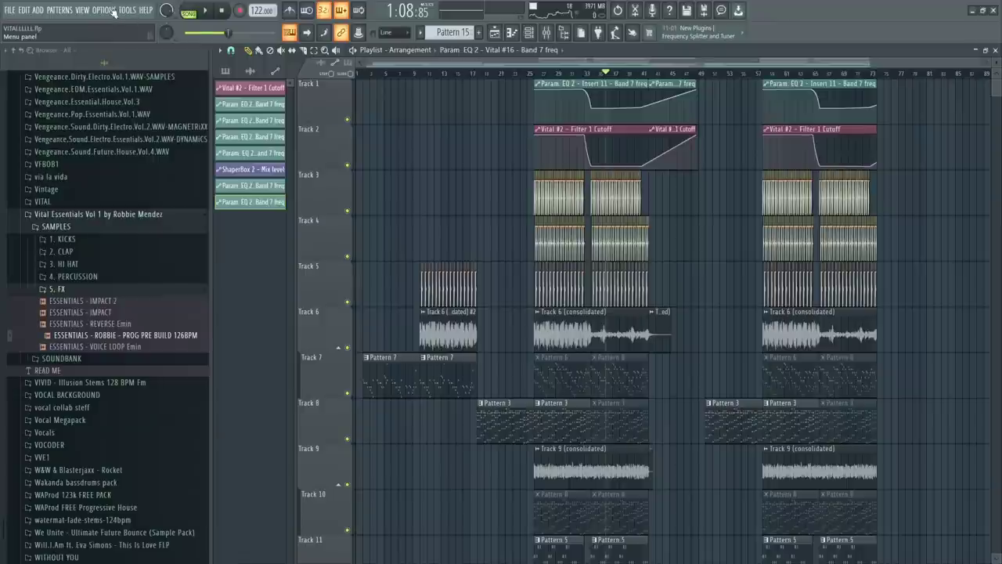
{"action": "left_click", "coordinate": [104, 9]}
{"action": "left_click", "coordinate": [125, 44]}
{"action": "left_click", "coordinate": [557, 86]}
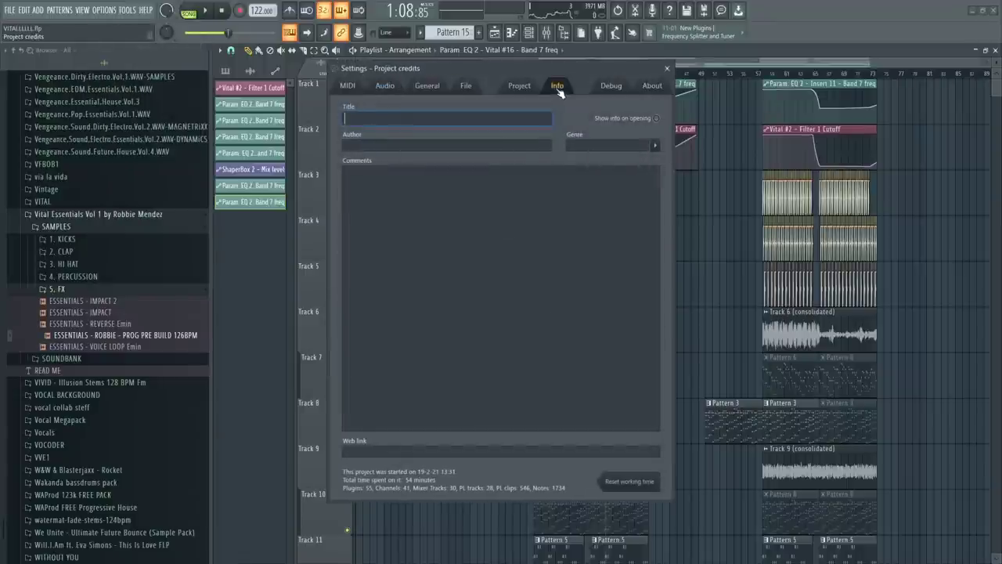
{"action": "left_click", "coordinate": [666, 69]}
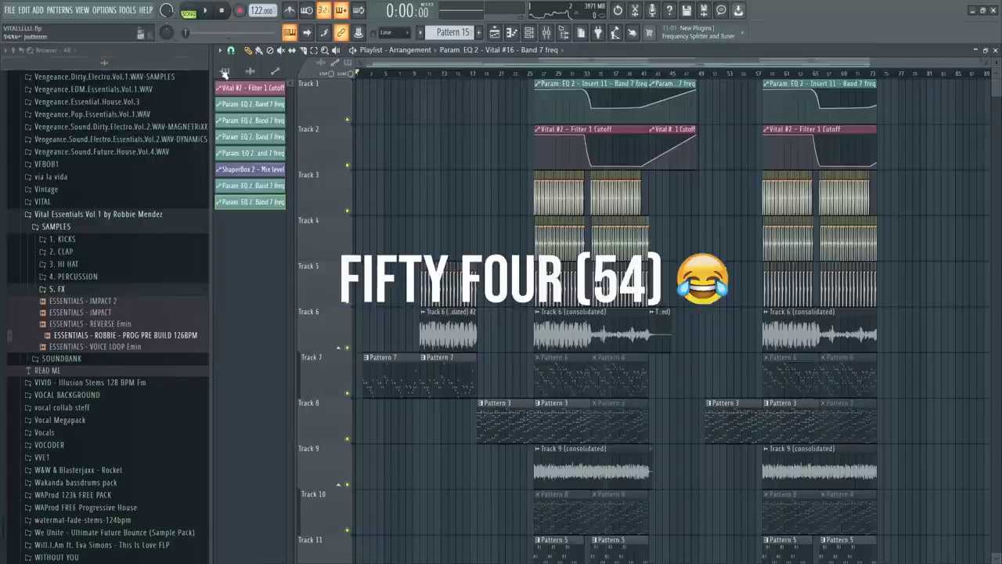
Step: Review the tracks with the consolidated Track 8 audio and the mixer, and check the project info again
{"action": "scroll", "coordinate": [554, 330], "scroll_direction": "down", "scroll_amount": 2}
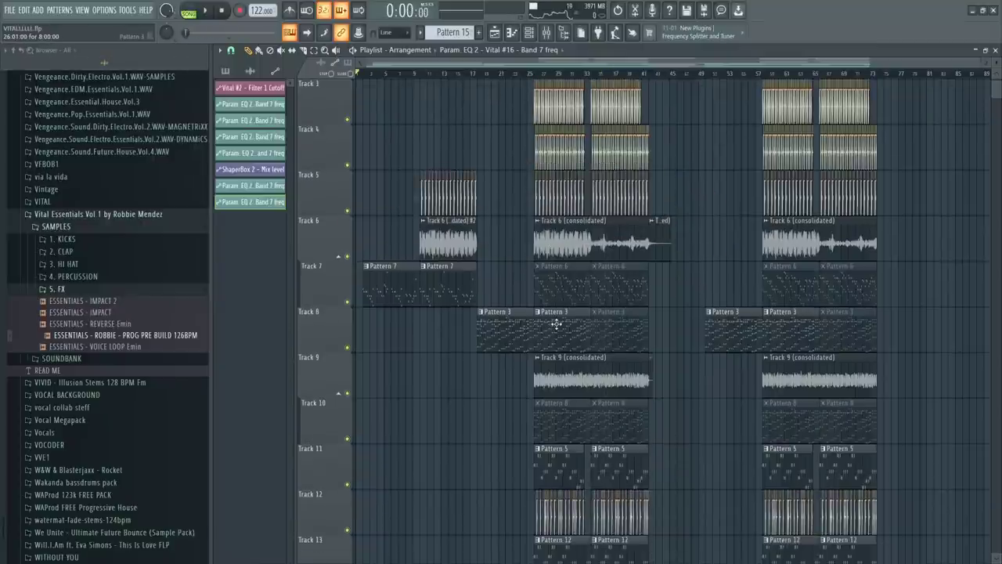
{"action": "scroll", "coordinate": [555, 324], "scroll_direction": "down", "scroll_amount": 1}
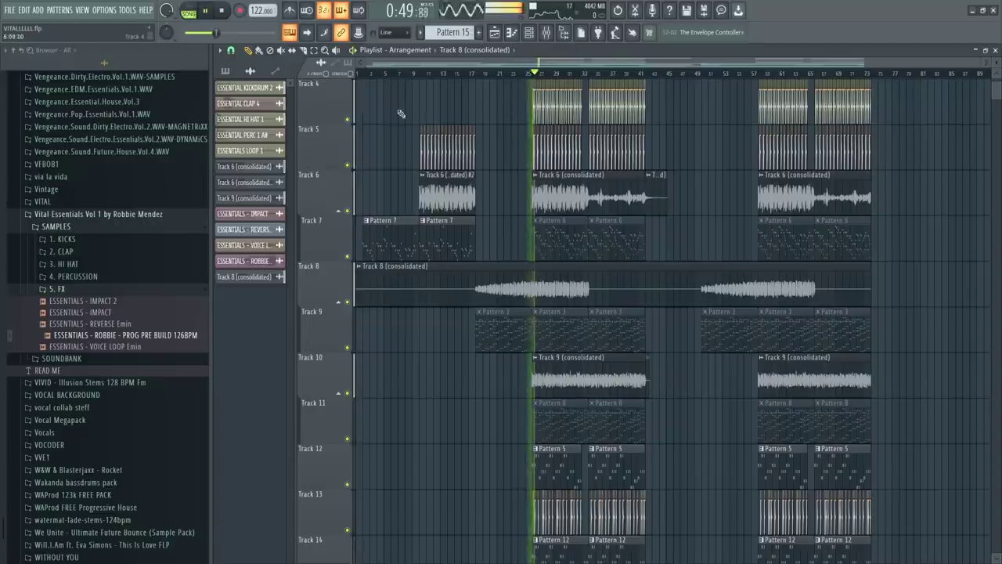
{"action": "scroll", "coordinate": [400, 113], "scroll_direction": "down", "scroll_amount": 3}
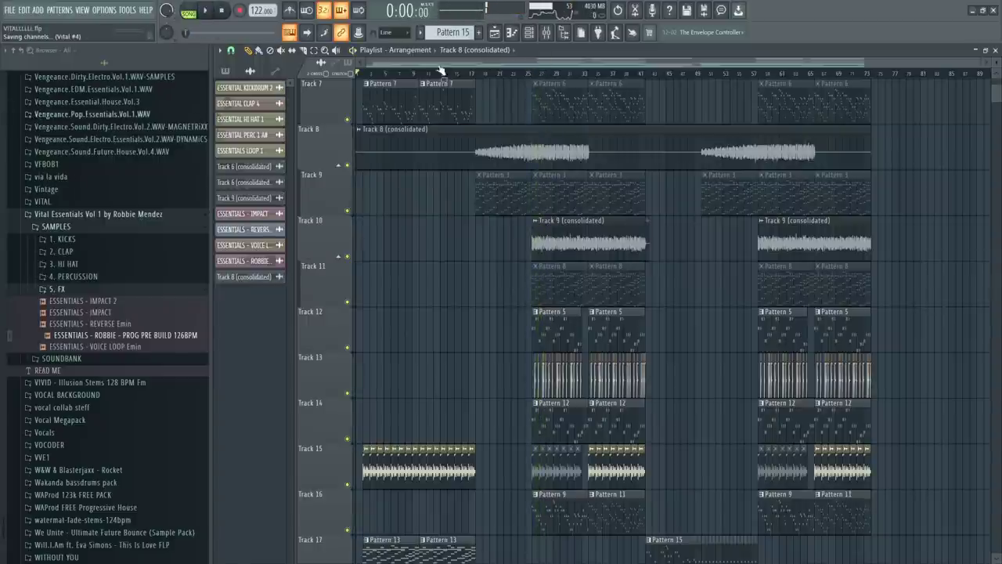
{"action": "left_click", "coordinate": [546, 32]}
{"action": "left_click", "coordinate": [108, 10]}
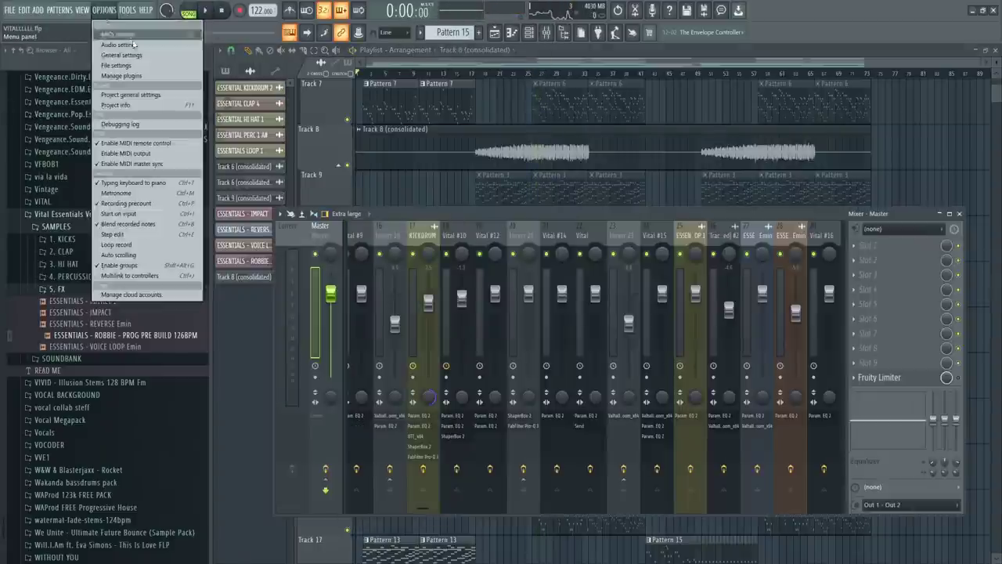
{"action": "left_click", "coordinate": [123, 45]}
{"action": "left_click", "coordinate": [558, 86]}
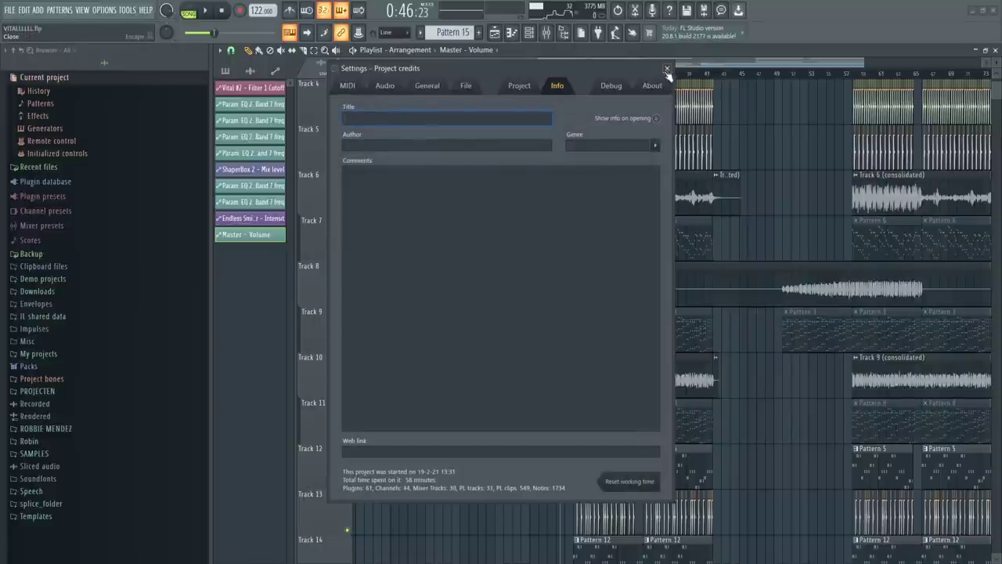
{"action": "left_click", "coordinate": [667, 69]}
Step: Open the notes of Track 7's Pattern 6 clip at bar 26 with the channel rack, and create a new empty pattern
{"action": "scroll", "coordinate": [597, 277], "scroll_direction": "up", "scroll_amount": 3}
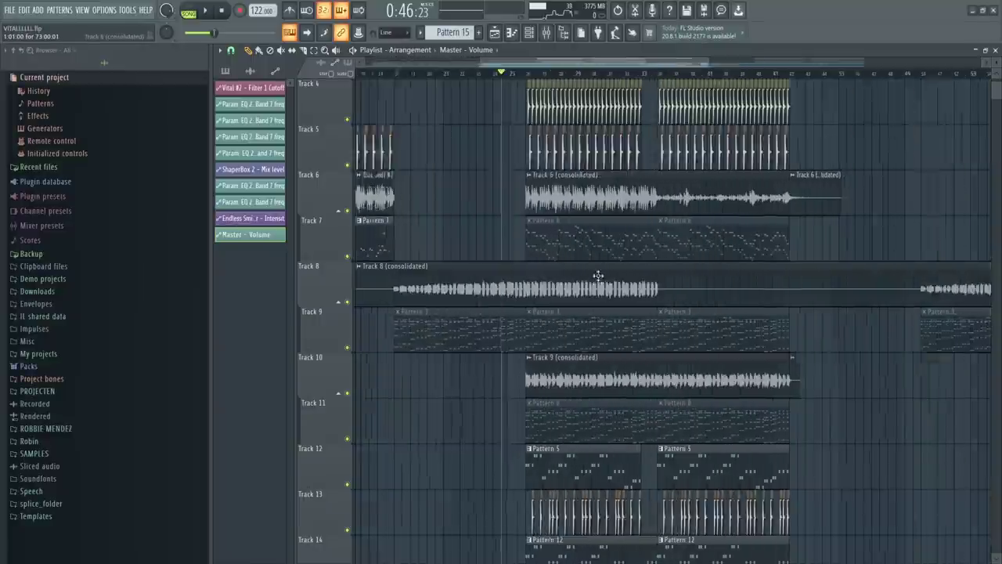
{"action": "scroll", "coordinate": [523, 327], "scroll_direction": "down", "scroll_amount": 2}
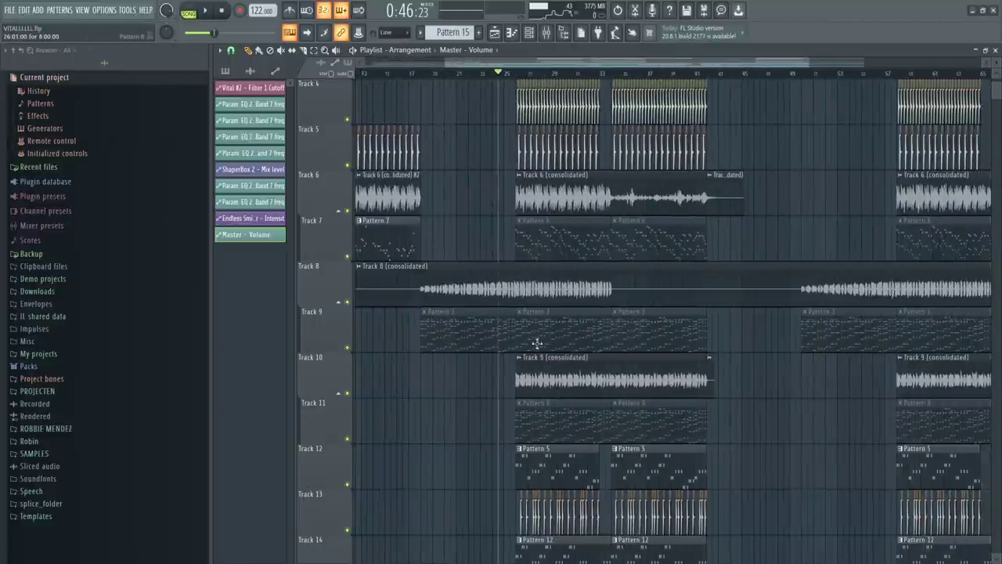
{"action": "double_click", "coordinate": [540, 244]}
{"action": "left_click", "coordinate": [513, 32]}
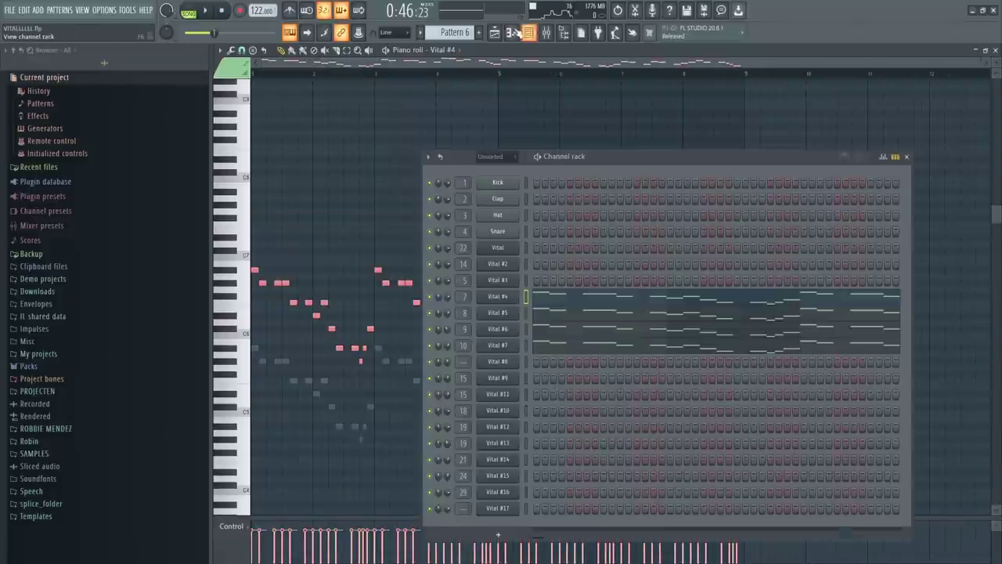
{"action": "left_click", "coordinate": [480, 33]}
Step: Add a 3x Osc channel with all three oscillators set to noise and open its piano roll
{"action": "left_click", "coordinate": [497, 535]}
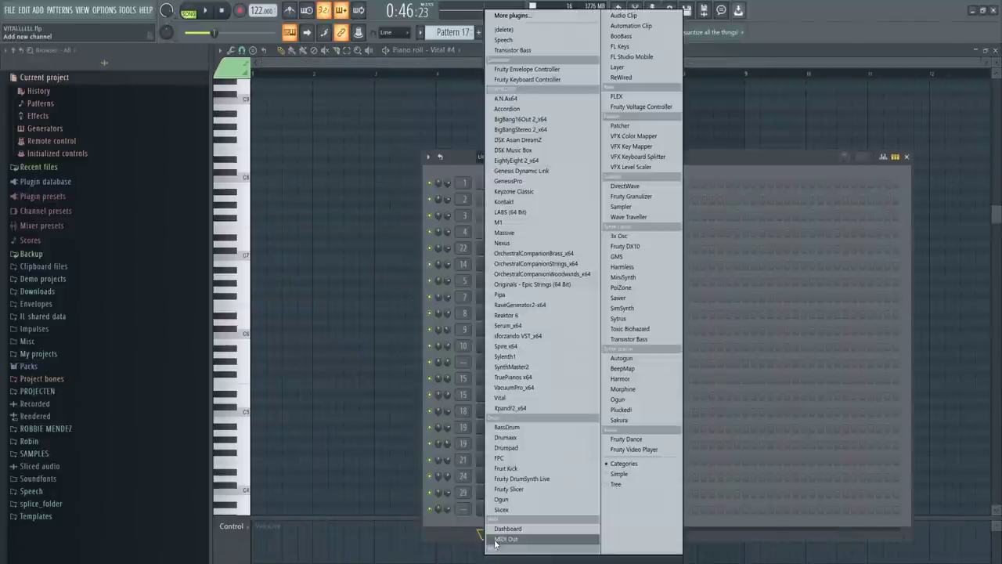
{"action": "left_click", "coordinate": [495, 539]}
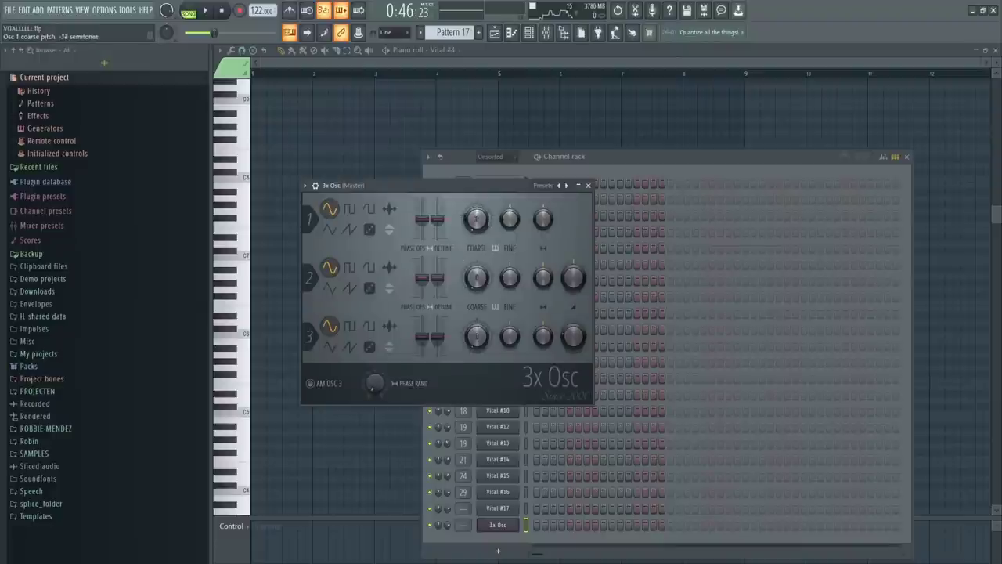
{"action": "left_click", "coordinate": [617, 164]}
{"action": "right_click", "coordinate": [511, 524]}
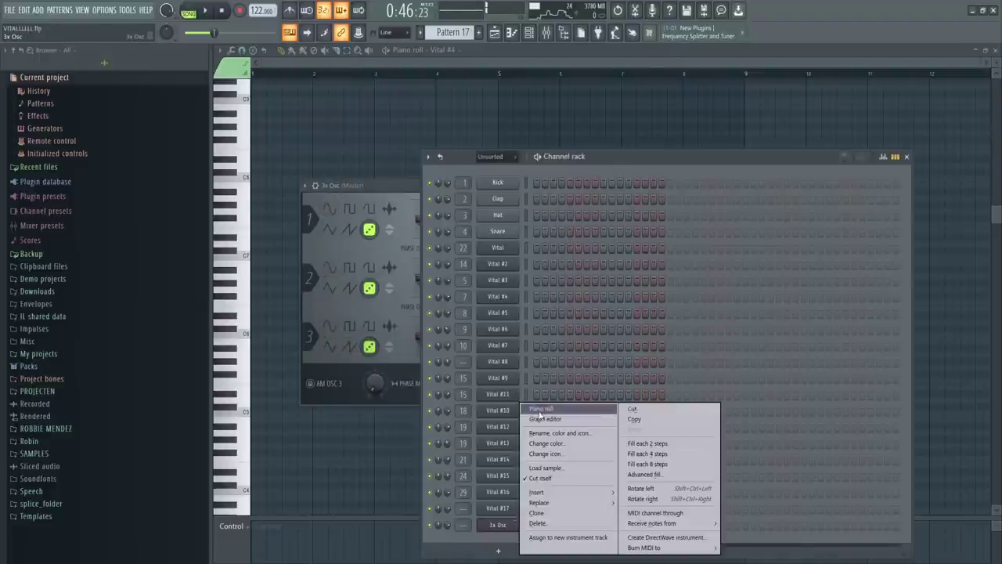
{"action": "left_click", "coordinate": [540, 408]}
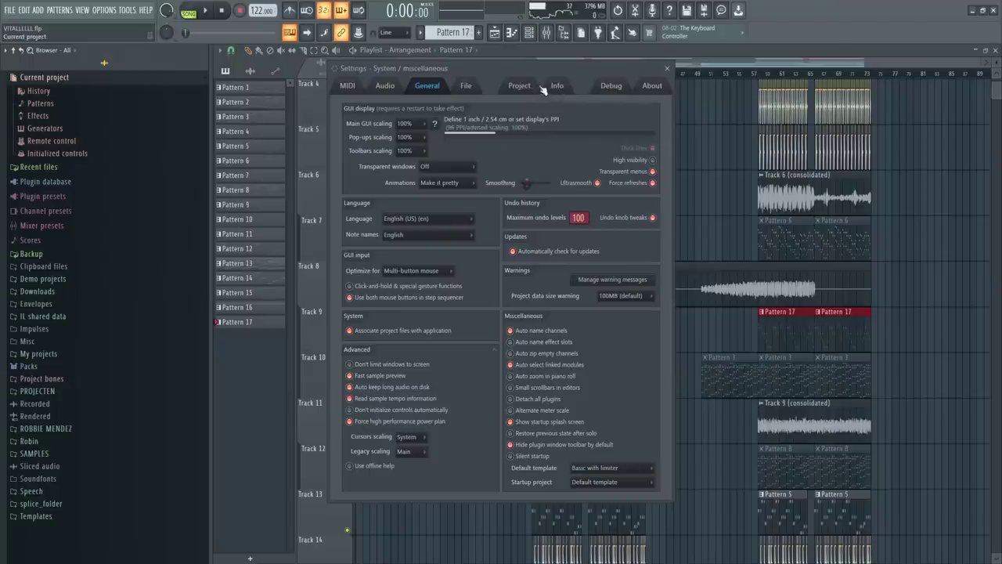
Step: Check the project's working time and plugin statistics, and close the settings and the channel rack
{"action": "left_click", "coordinate": [557, 86]}
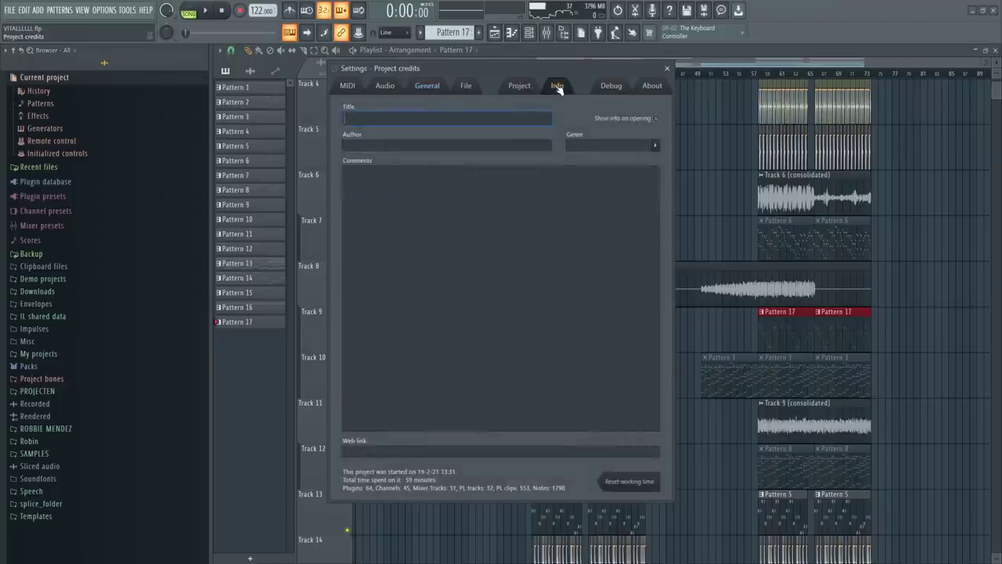
{"action": "left_click", "coordinate": [667, 68]}
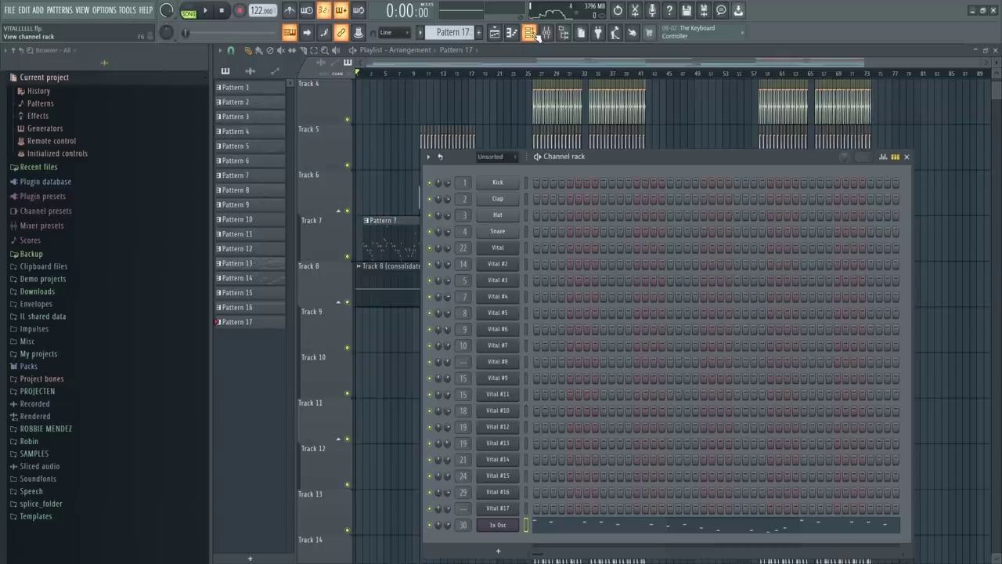
{"action": "left_click", "coordinate": [533, 34]}
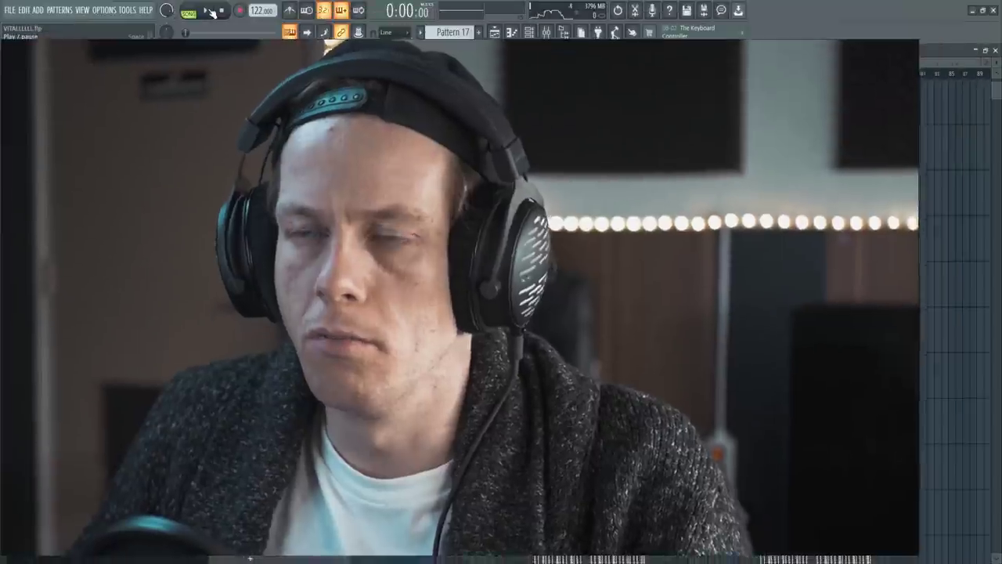
Step: Play the full arrangement from the start and switch on smart disable for all plugins with the macro
{"action": "left_click", "coordinate": [209, 11]}
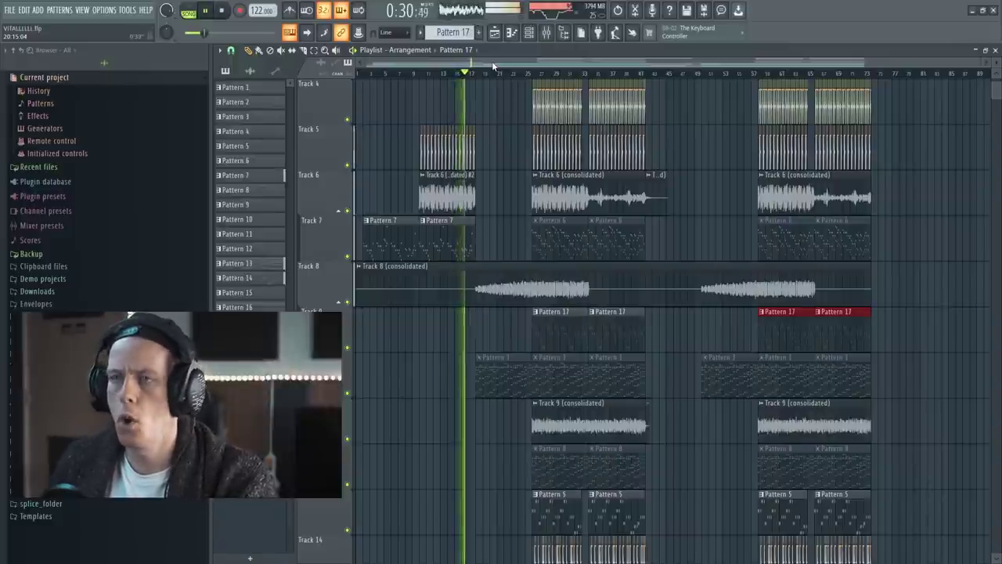
{"action": "left_click", "coordinate": [127, 9]}
{"action": "mouse_move", "coordinate": [168, 47]}
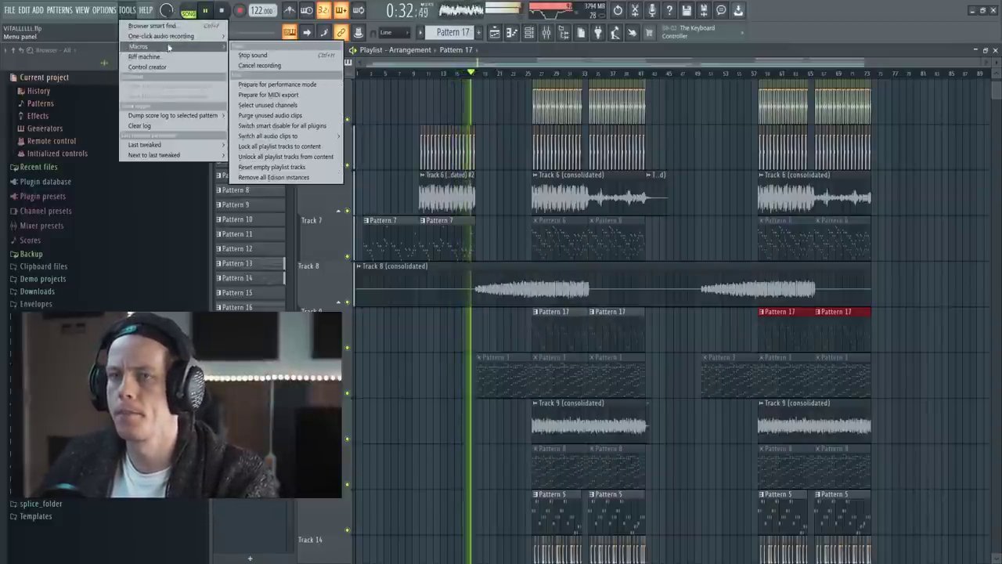
{"action": "left_click", "coordinate": [310, 125]}
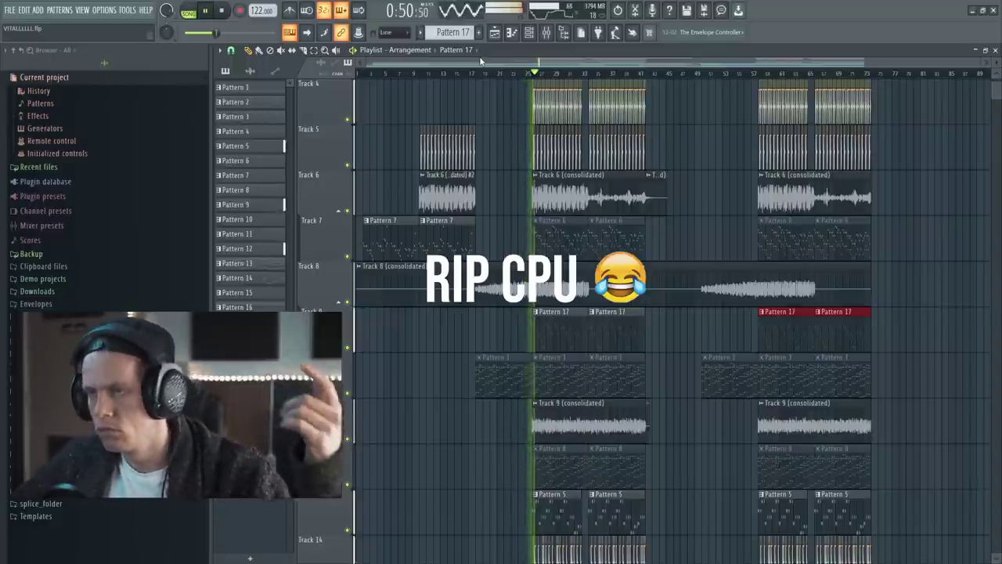
Step: Select the recorded song in Edison from 32.456 to the end at 1:13.032 and play that part through
{"action": "right_click", "coordinate": [176, 24]}
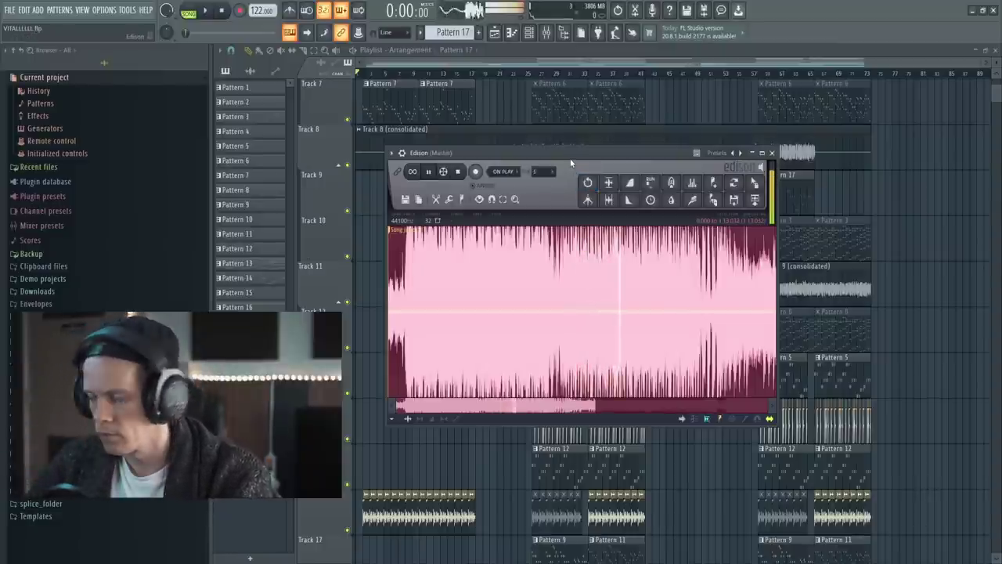
{"action": "scroll", "coordinate": [615, 337], "scroll_direction": "down", "scroll_amount": 2}
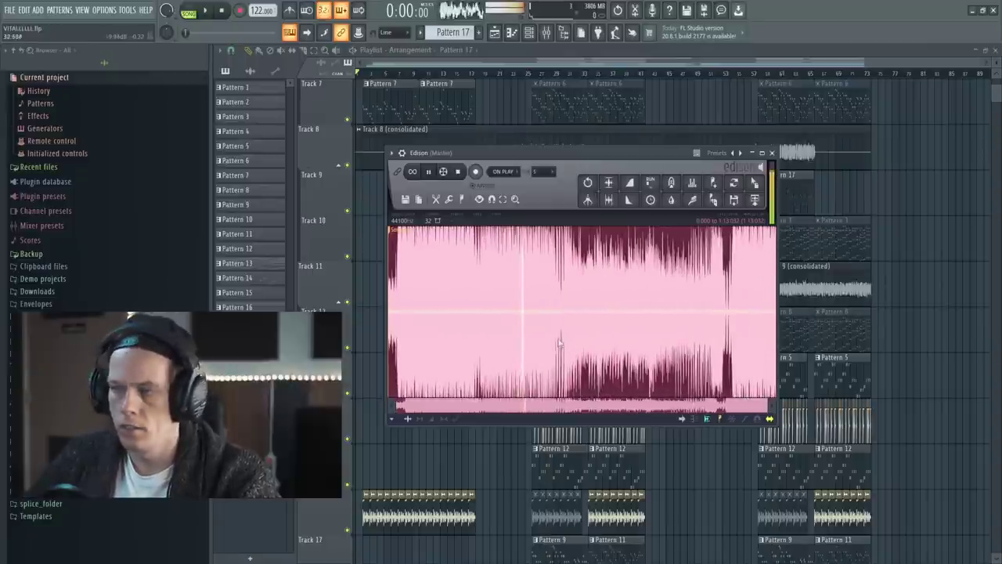
{"action": "key", "text": "space"}
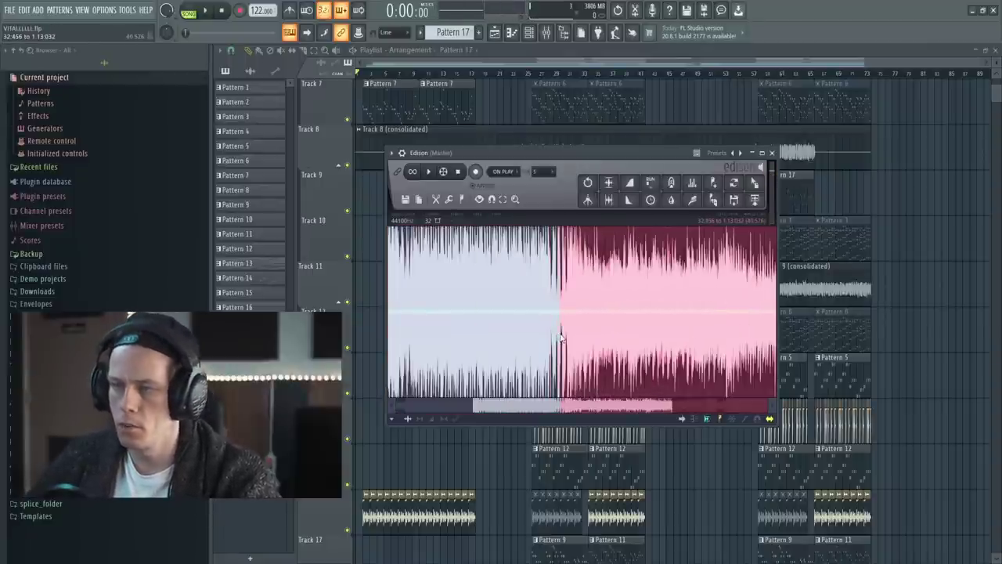
{"action": "scroll", "coordinate": [560, 338], "scroll_direction": "up", "scroll_amount": 2}
{"action": "key", "text": "space"}
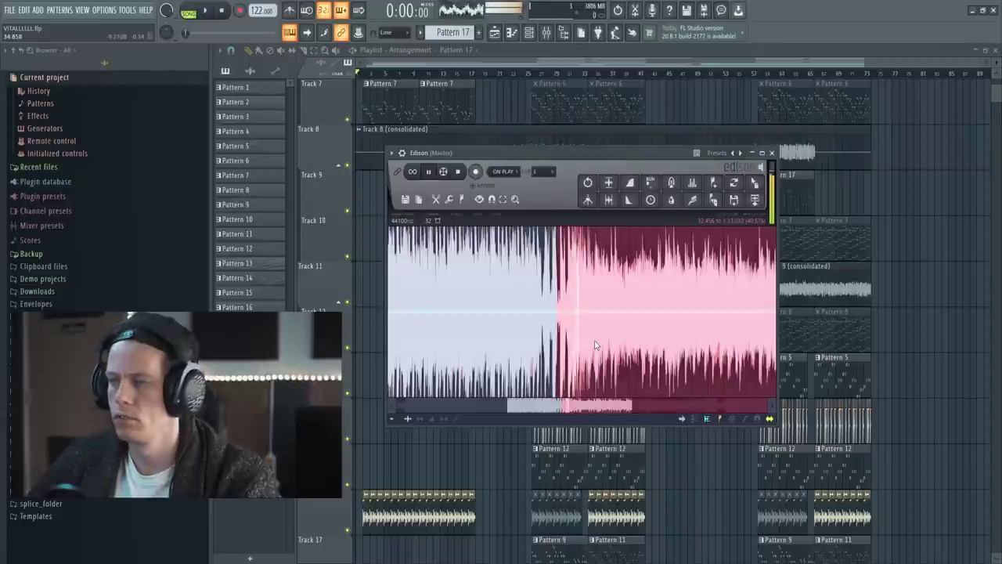
{"action": "scroll", "coordinate": [595, 345], "scroll_direction": "down", "scroll_amount": 3}
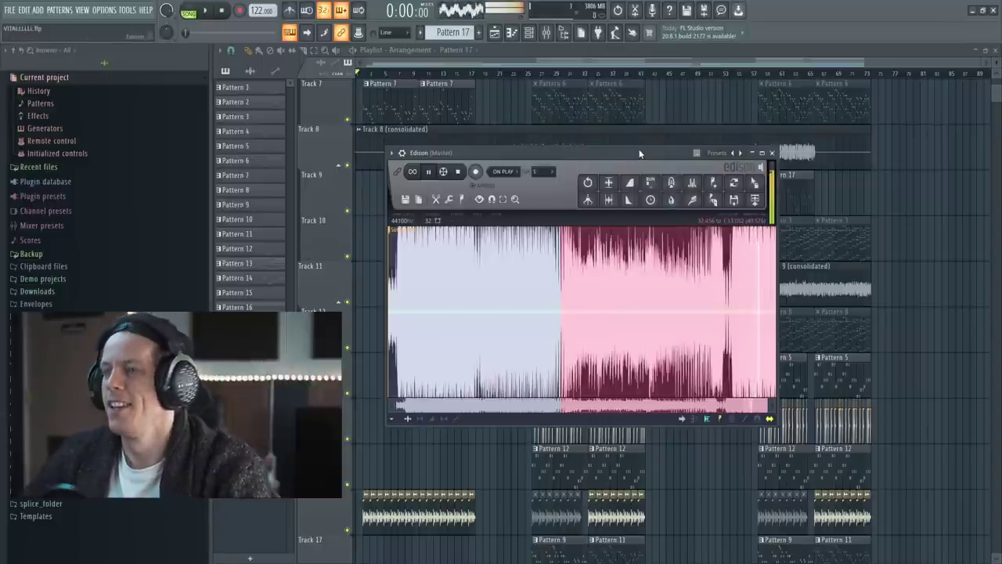
{"action": "left_click_drag", "start_coordinate": [639, 153], "coordinate": [655, 162]}
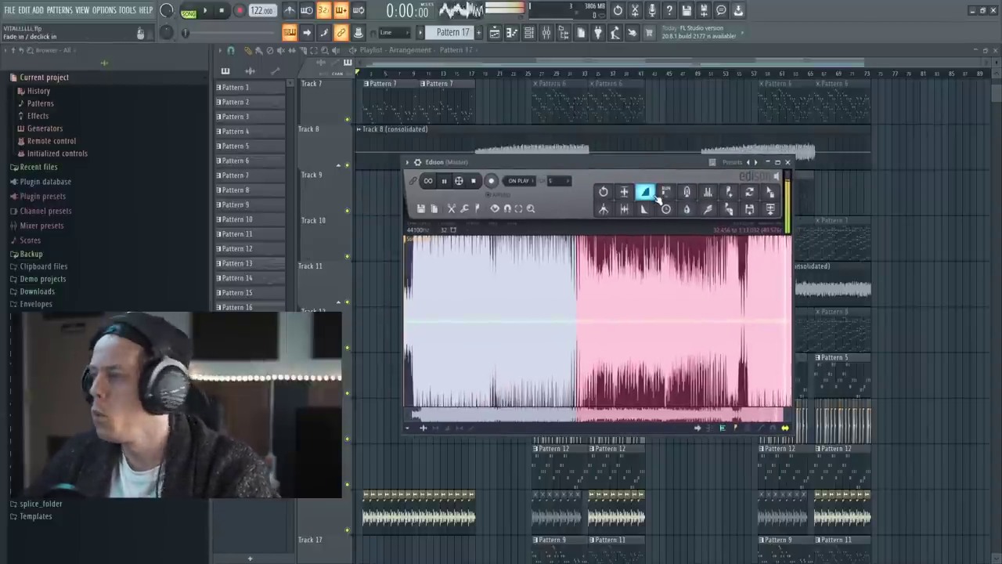